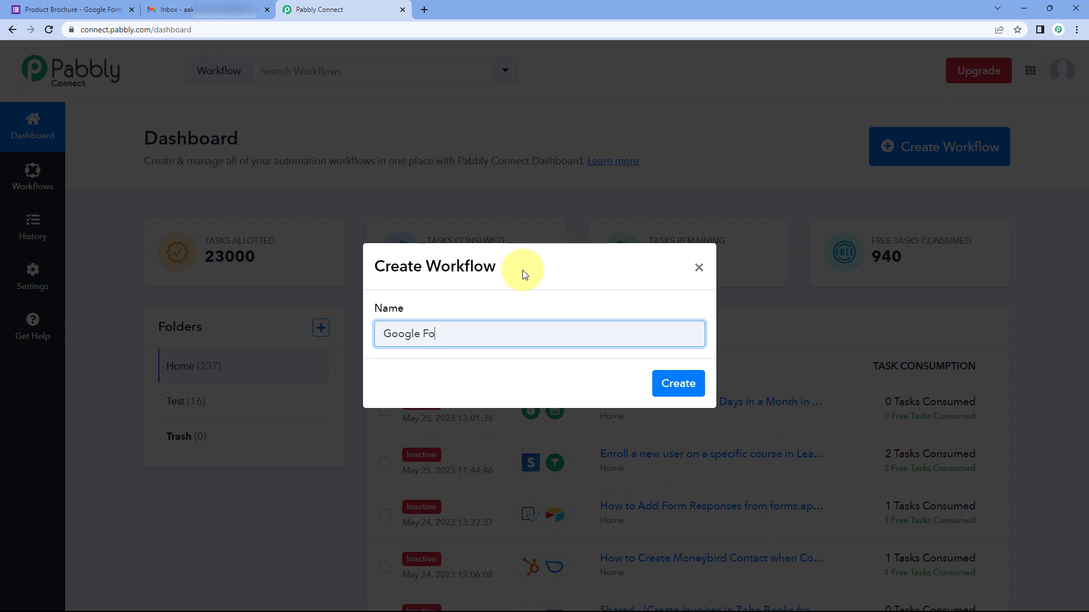
# Step: Create a new workflow named 'Google Forms to Gmail'
pyautogui.write('Gmail')
pyautogui.click(664, 384)
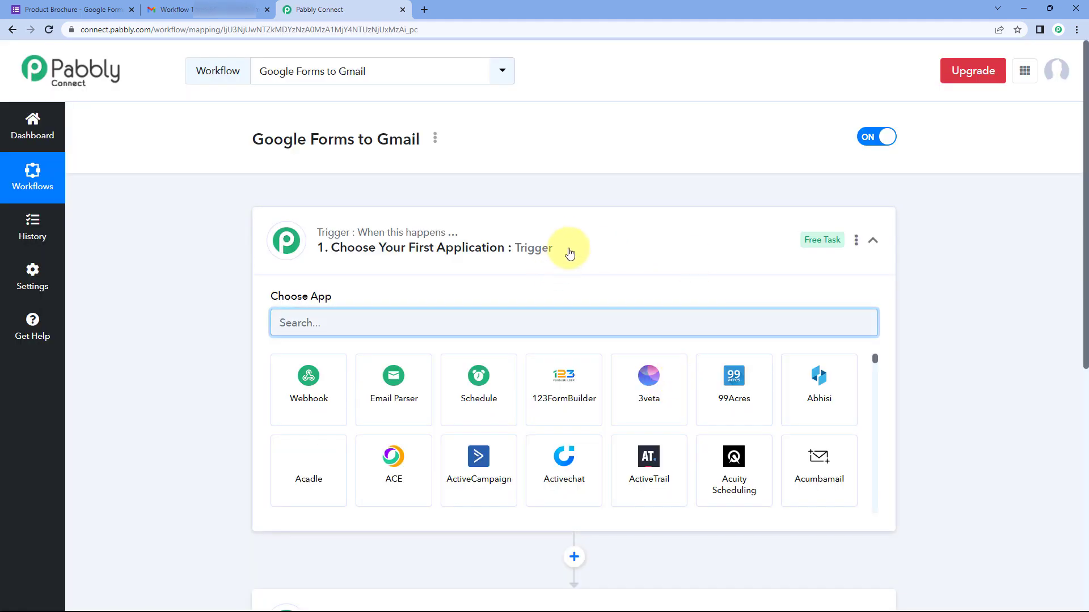
pyautogui.click(569, 253)
pyautogui.scroll(-1, 224, 253)
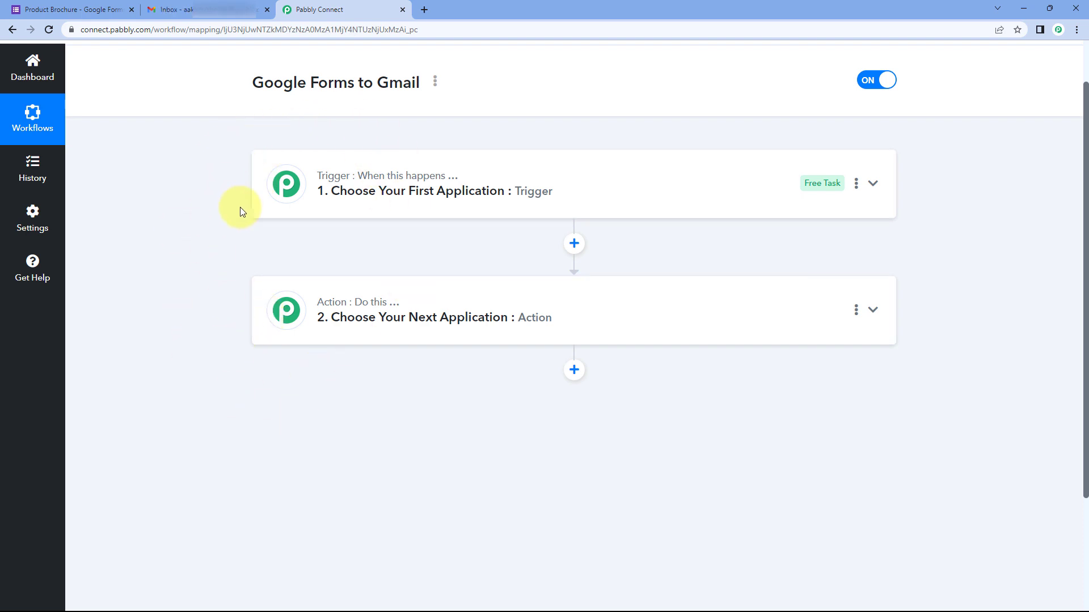
# Step: Expand the trigger step's app chooser, then bring up the Product Brochure form
pyautogui.moveTo(385, 184)
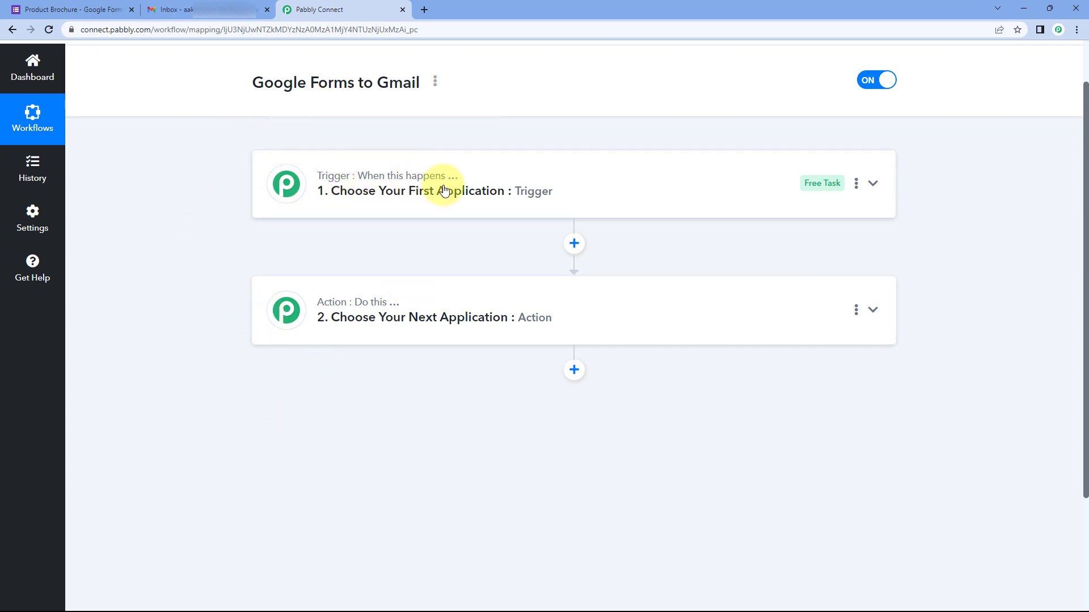
pyautogui.moveTo(334, 310)
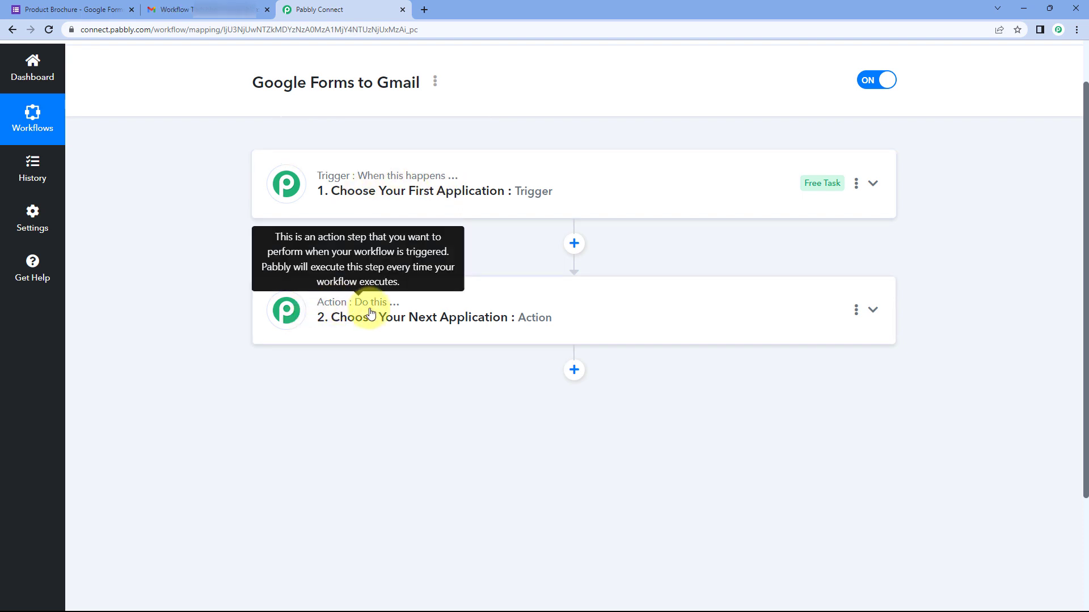
pyautogui.click(527, 191)
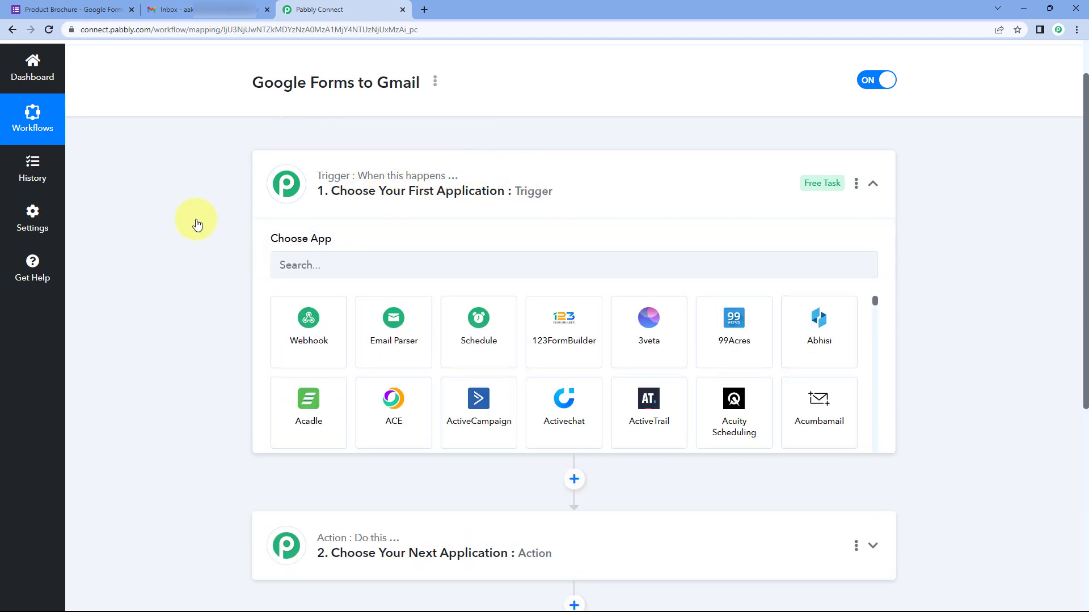
pyautogui.scroll(-1, 210, 249)
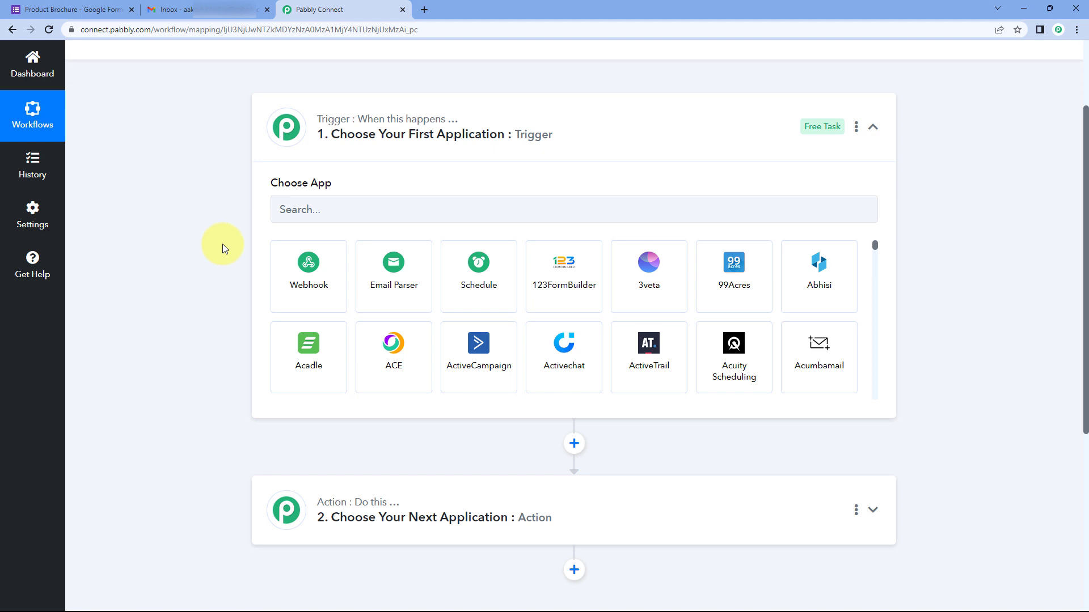
pyautogui.click(90, 9)
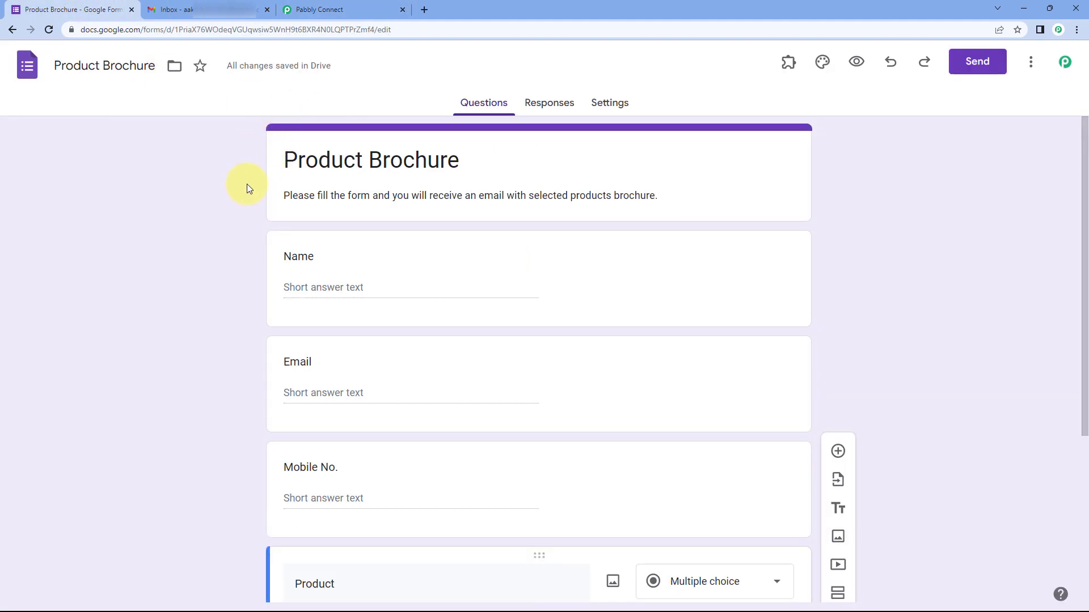
# Step: Review the Product Brochure form's Name, Email, Mobile No. and Product questions, then check the Gmail inbox
pyautogui.click(340, 10)
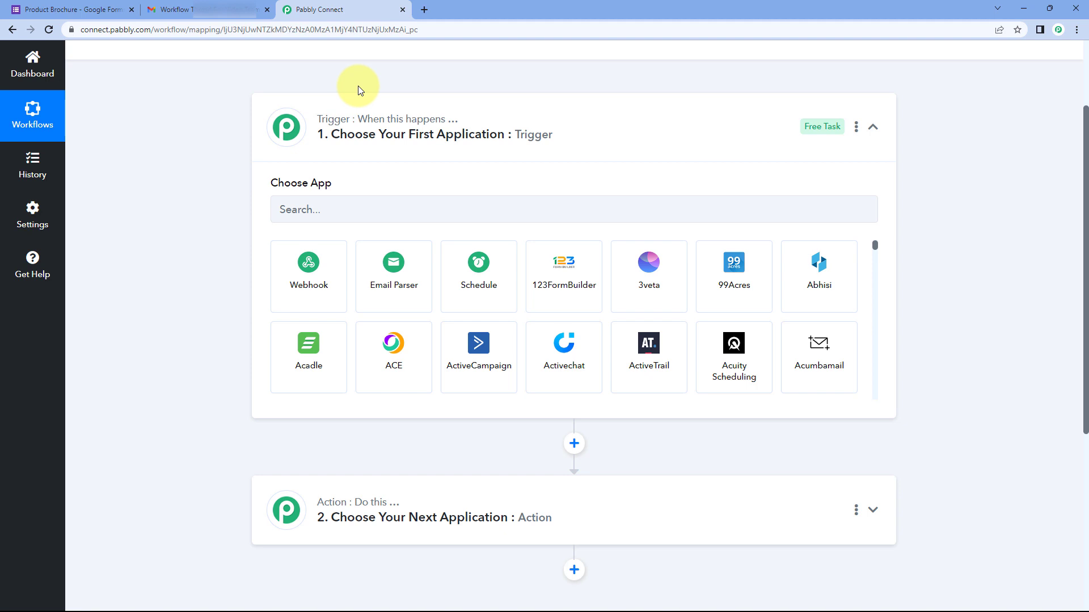
pyautogui.click(60, 7)
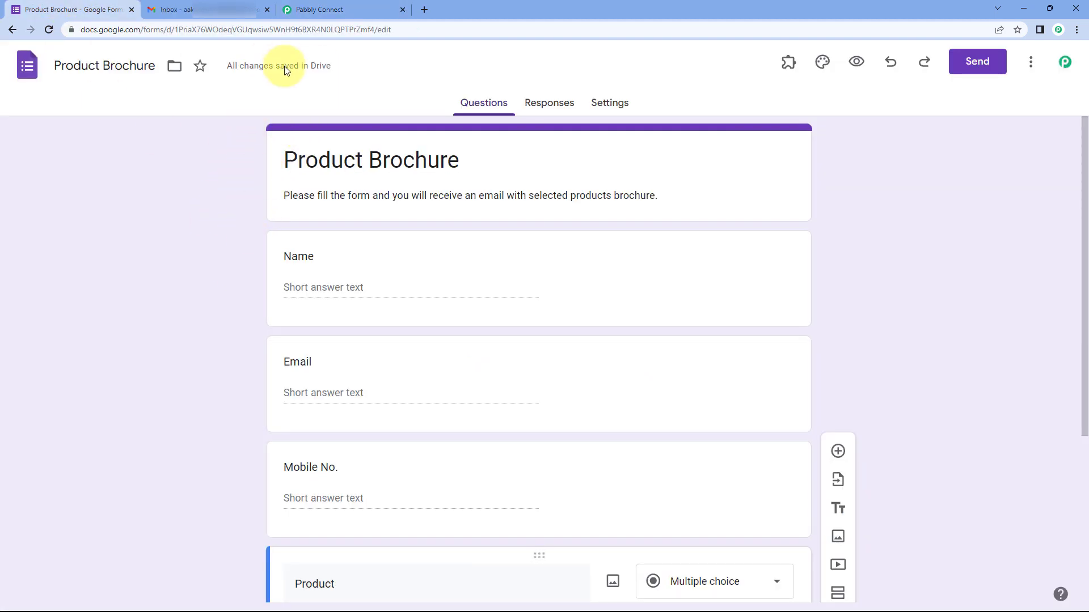
pyautogui.click(335, 10)
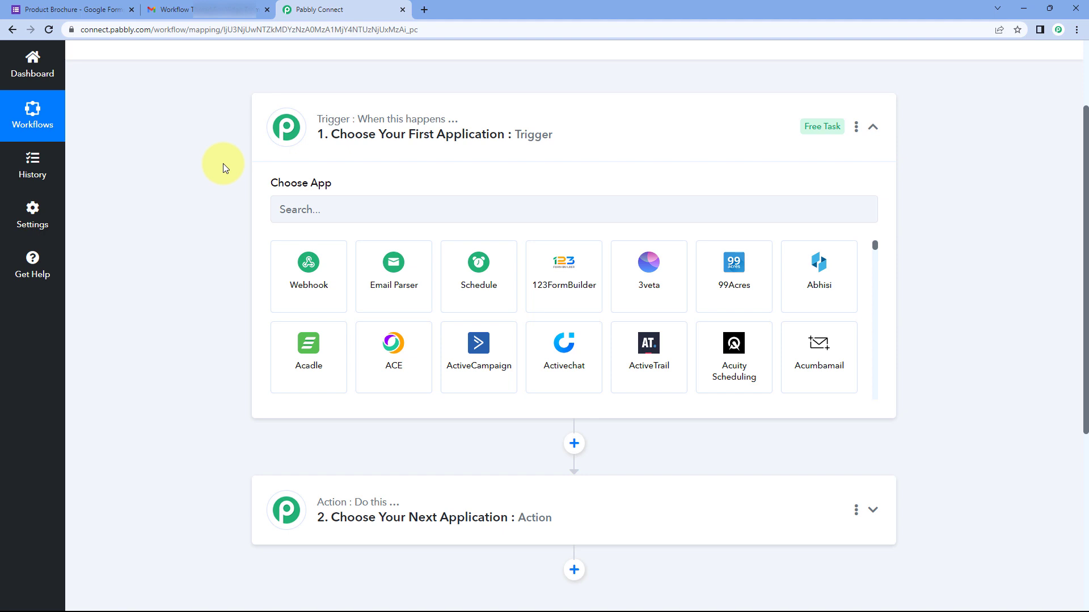
pyautogui.click(111, 10)
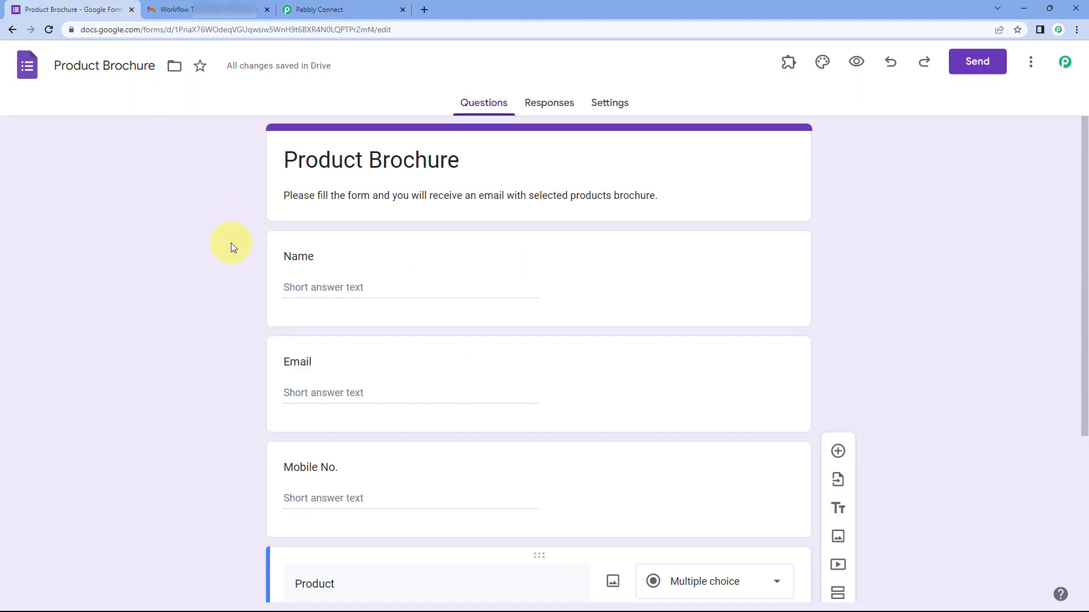
pyautogui.scroll(-1, 230, 244)
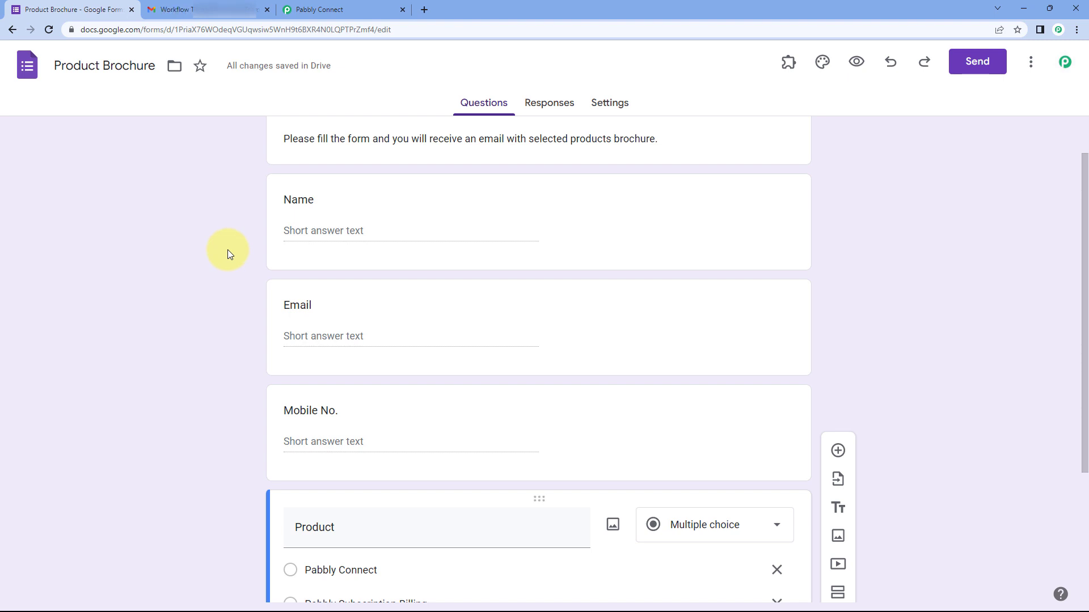
pyautogui.scroll(1, 241, 235)
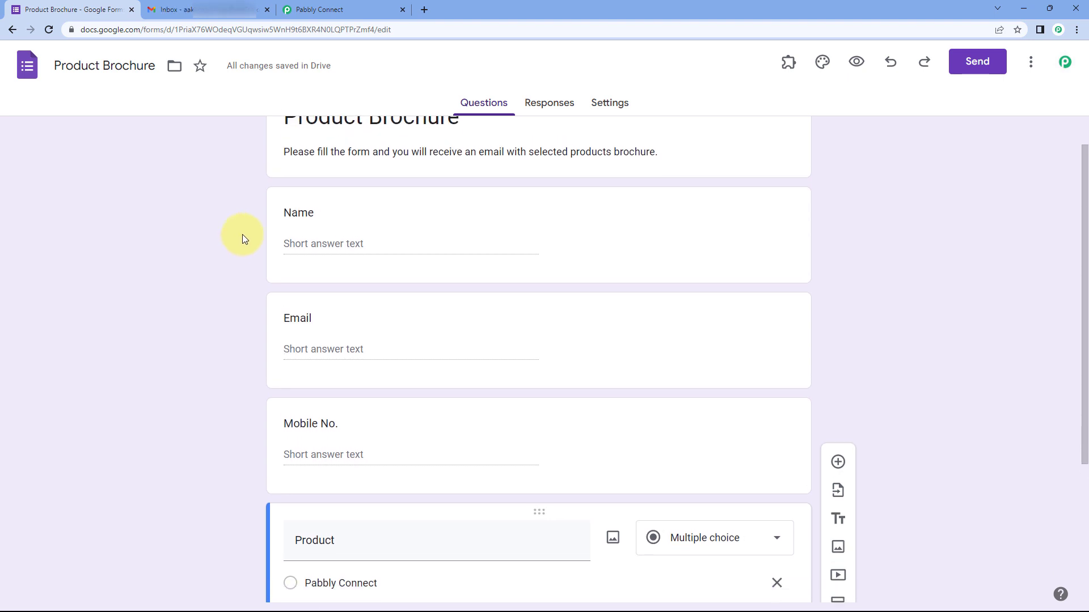
pyautogui.scroll(-2, 249, 223)
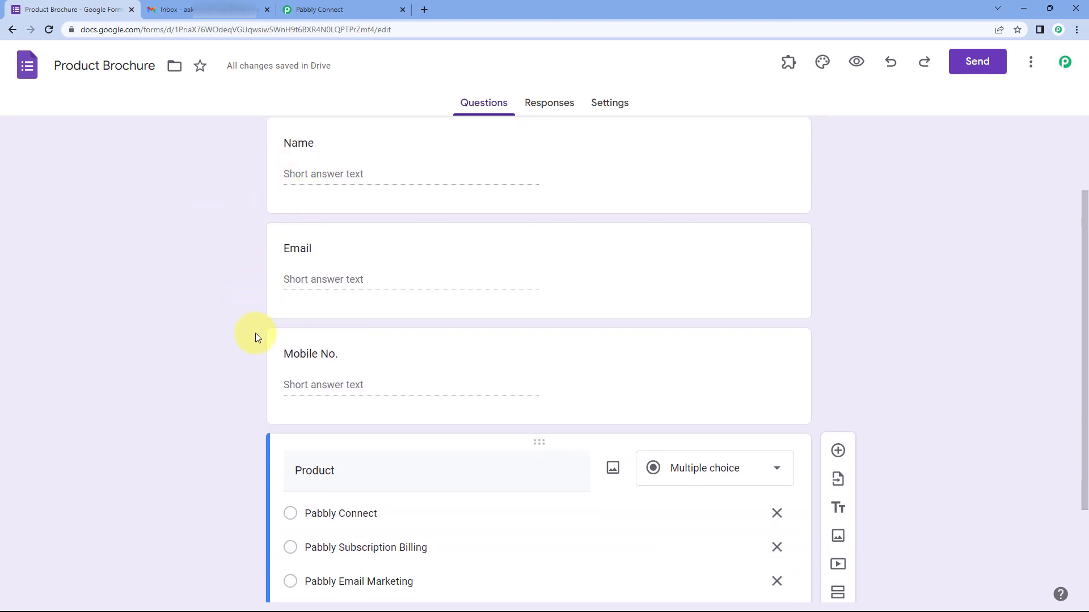
pyautogui.scroll(-3, 255, 337)
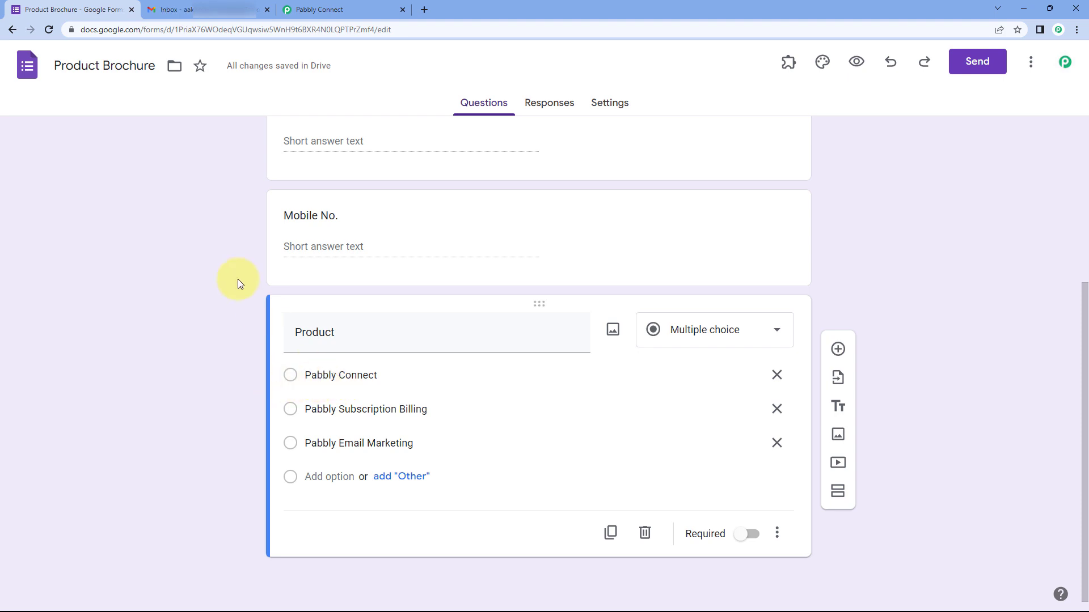
pyautogui.click(206, 12)
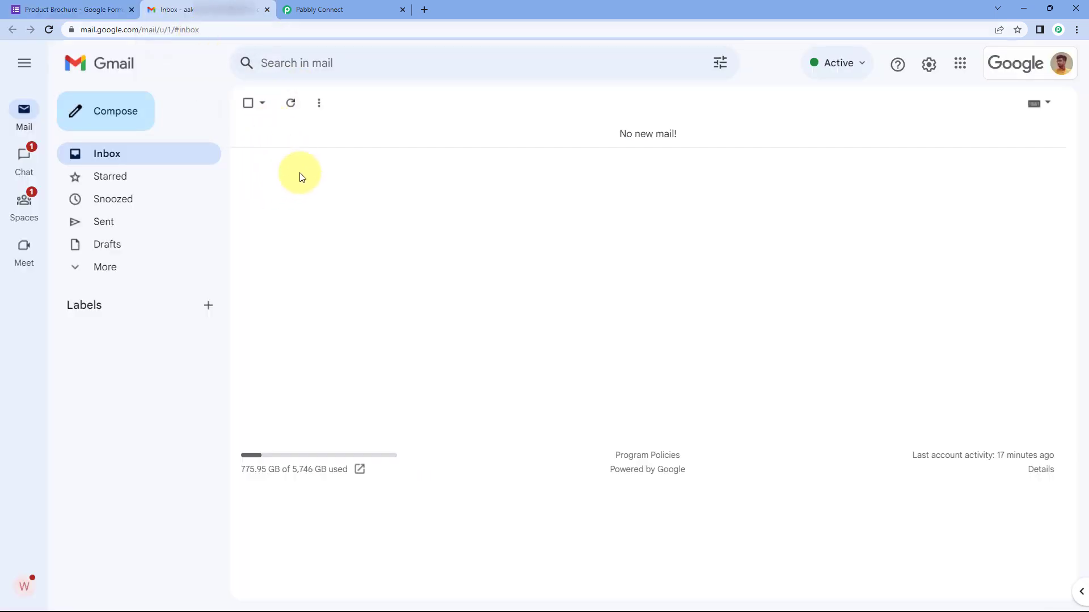
# Step: Scroll through the Product Brochure form's Product question again
pyautogui.click(97, 9)
pyautogui.scroll(4, 202, 240)
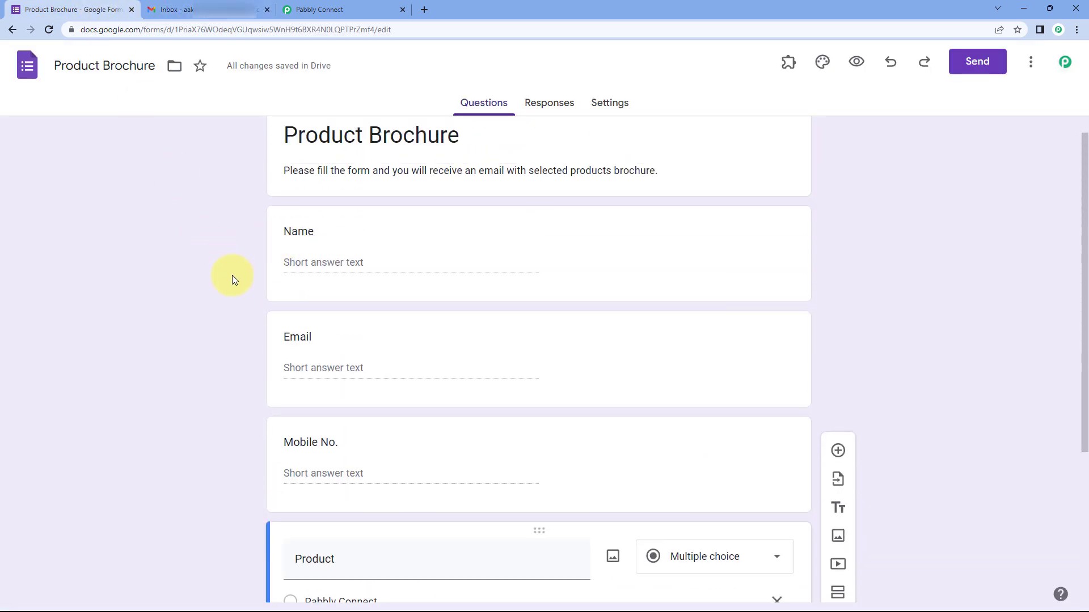
pyautogui.scroll(-3, 243, 271)
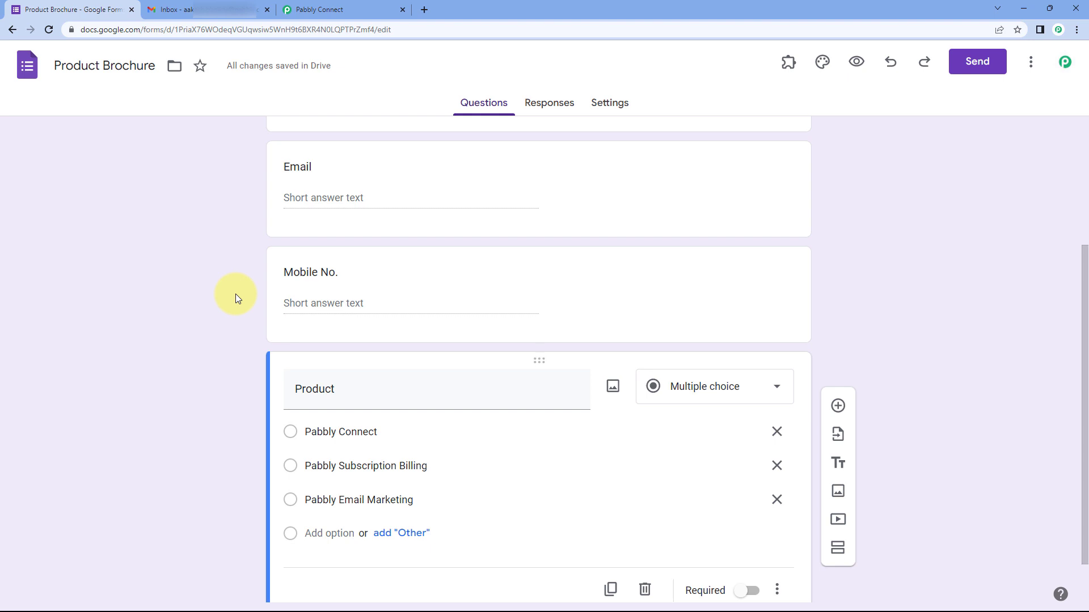
pyautogui.scroll(-1, 236, 293)
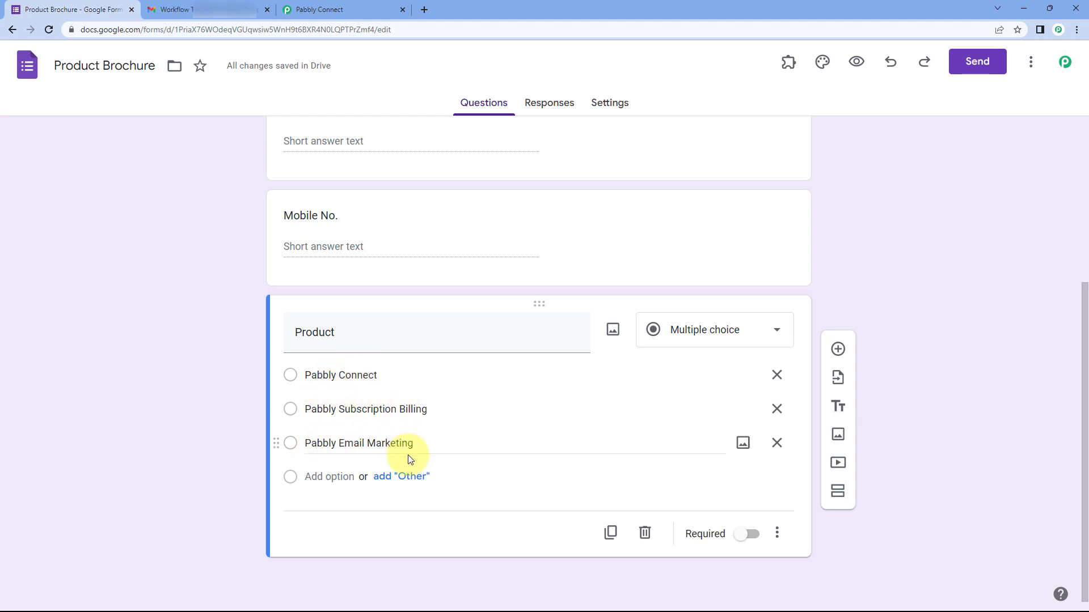
pyautogui.scroll(2, 233, 215)
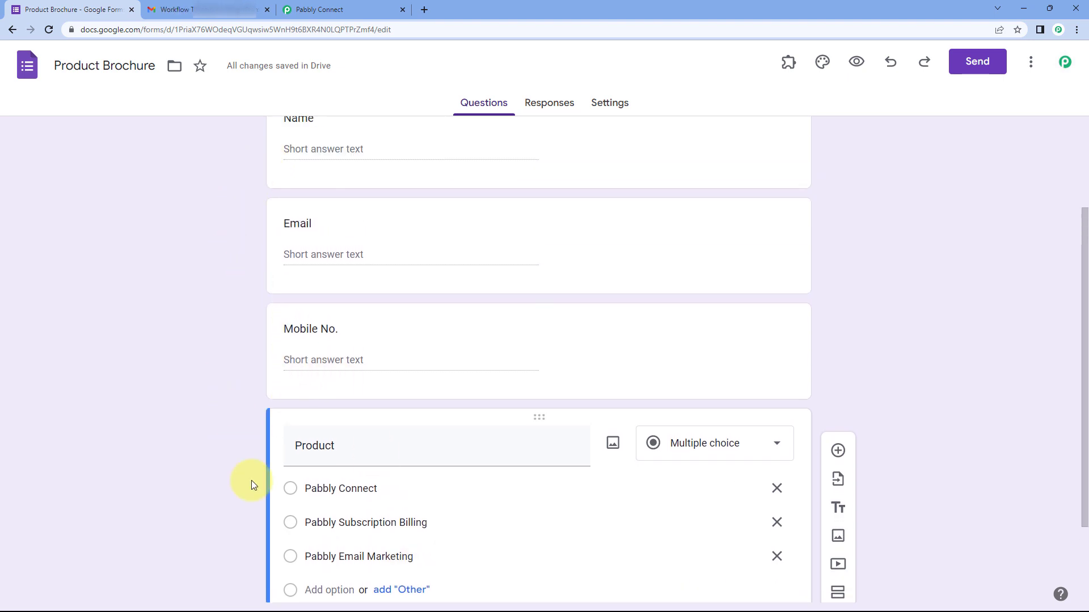
pyautogui.scroll(-1, 253, 465)
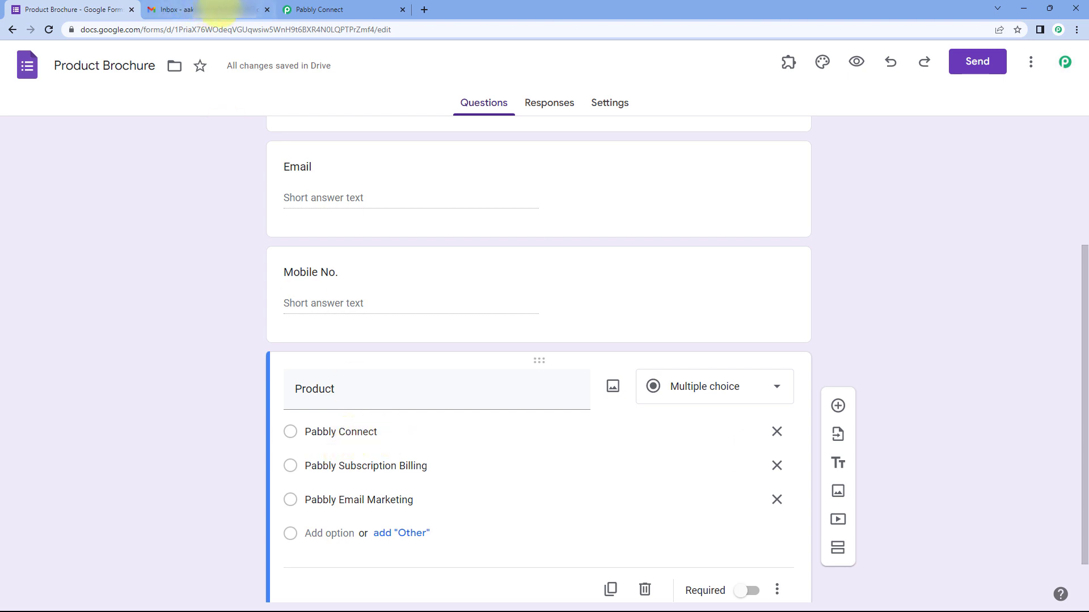
# Step: Check the Gmail inbox for new mail, then return to the workflow's trigger setup
pyautogui.moveTo(219, 12)
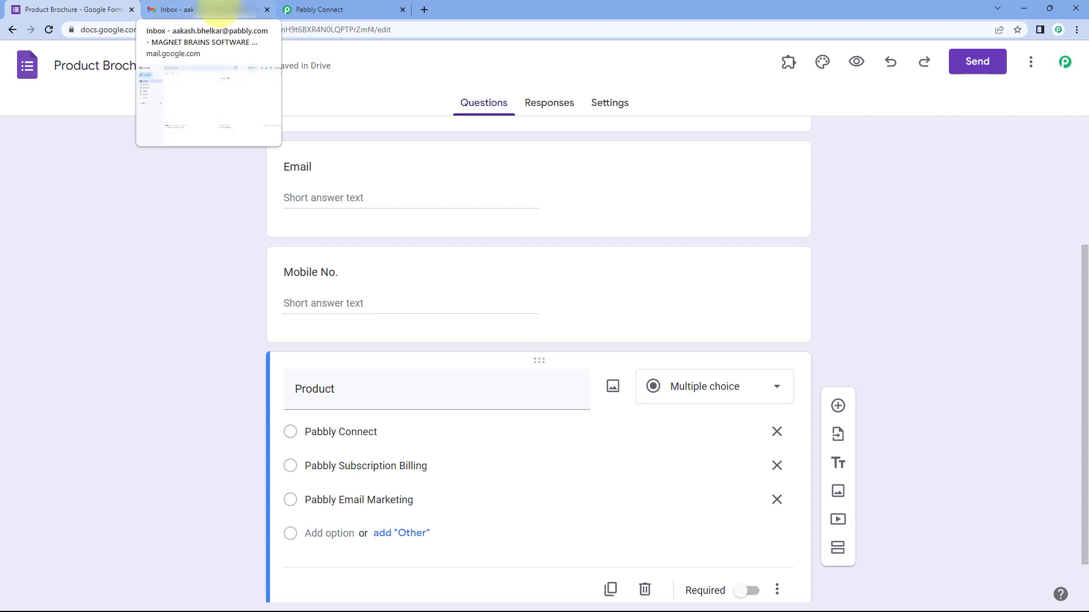
pyautogui.click(219, 12)
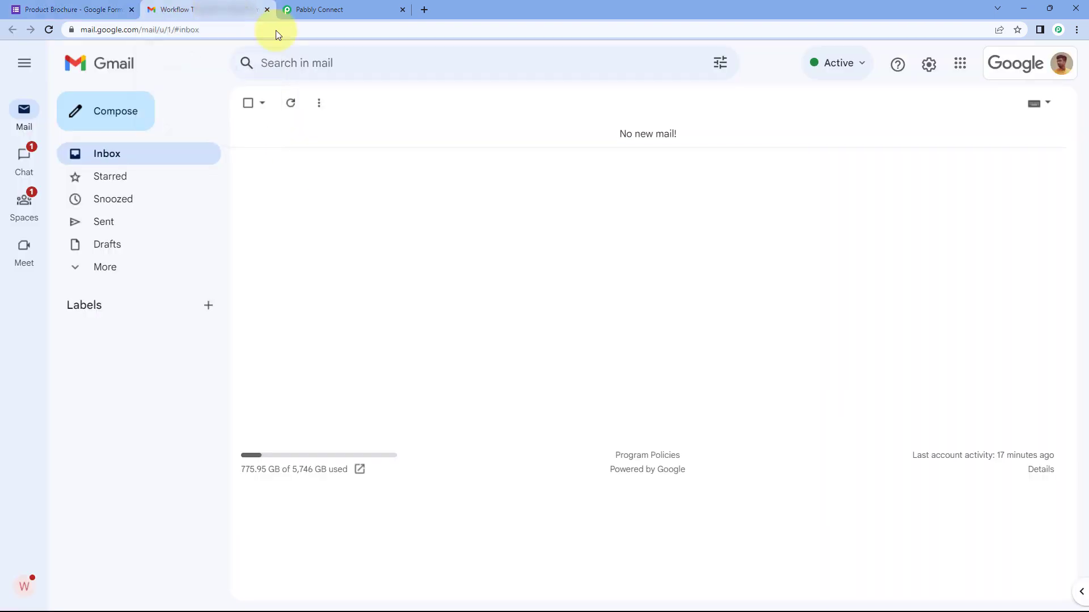
pyautogui.click(105, 10)
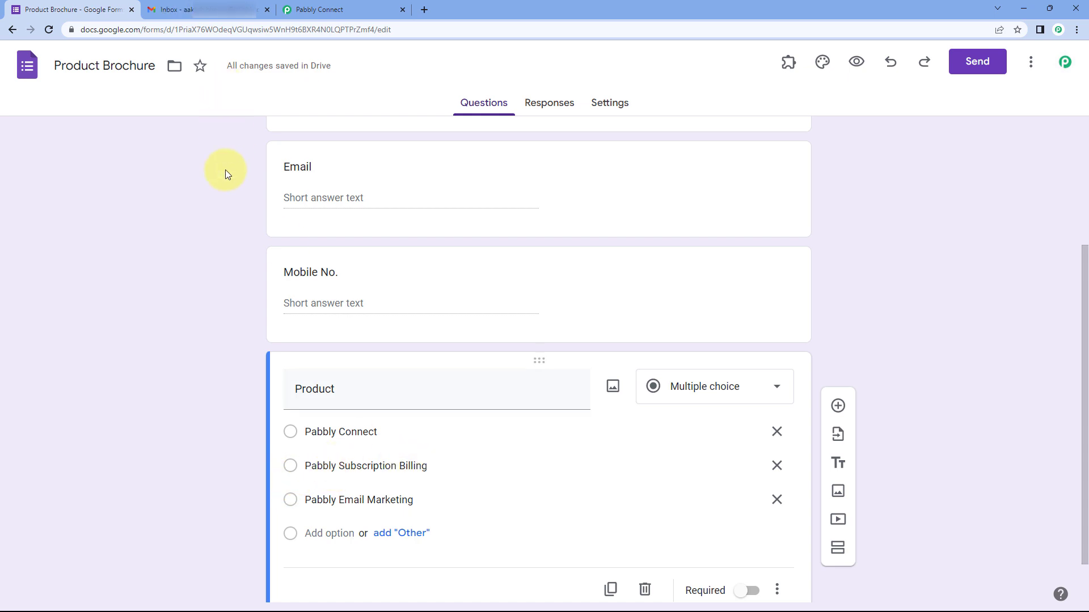
pyautogui.scroll(-1, 216, 221)
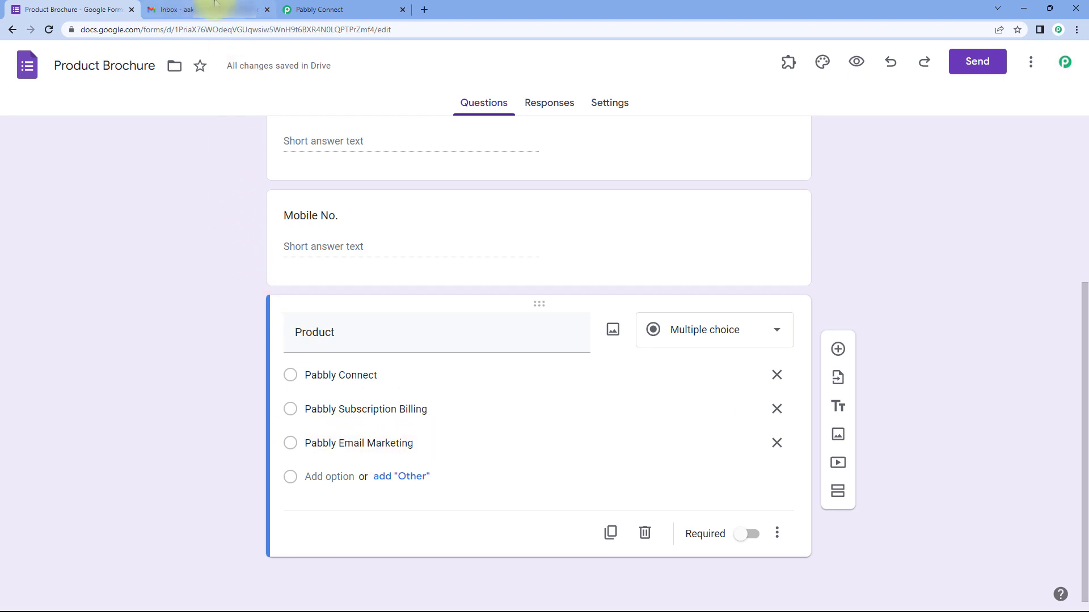
pyautogui.click(229, 9)
pyautogui.click(74, 9)
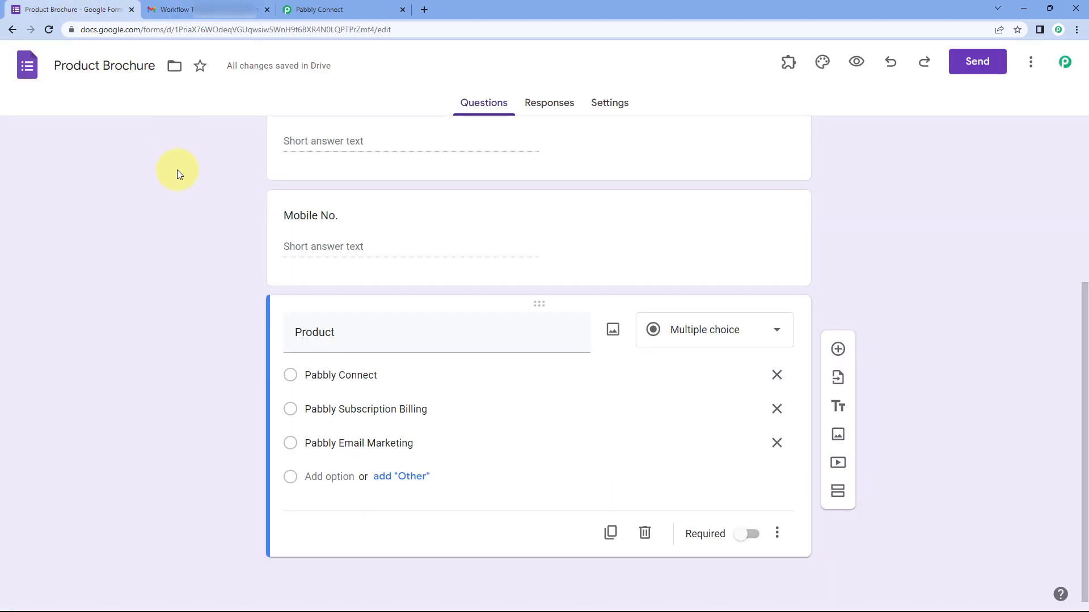
pyautogui.scroll(5, 200, 249)
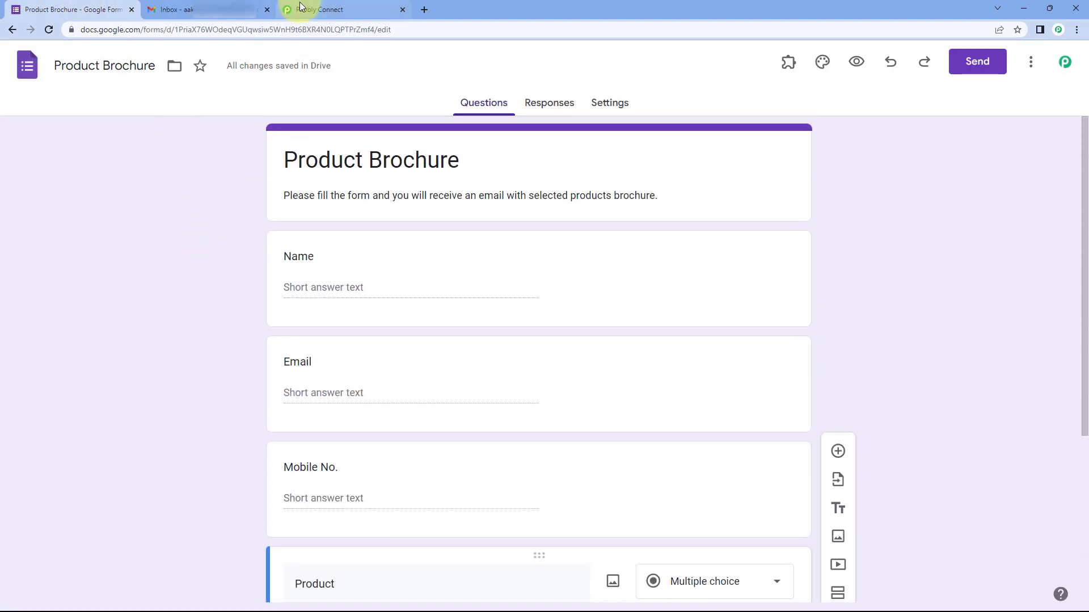
pyautogui.click(340, 9)
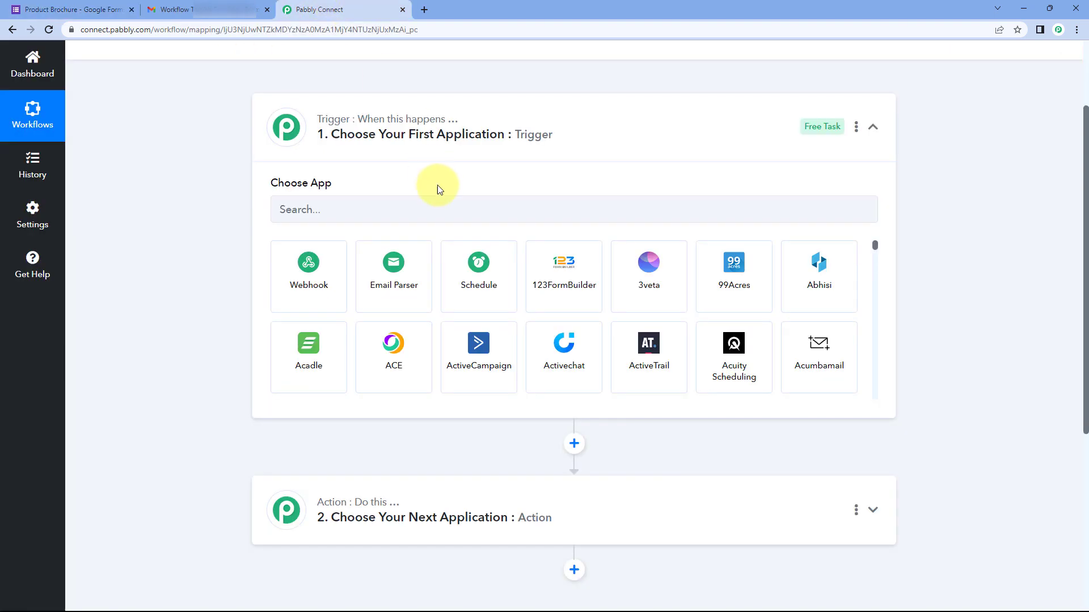
# Step: Choose Google Forms as the trigger app with the New Response Received event
pyautogui.click(331, 209)
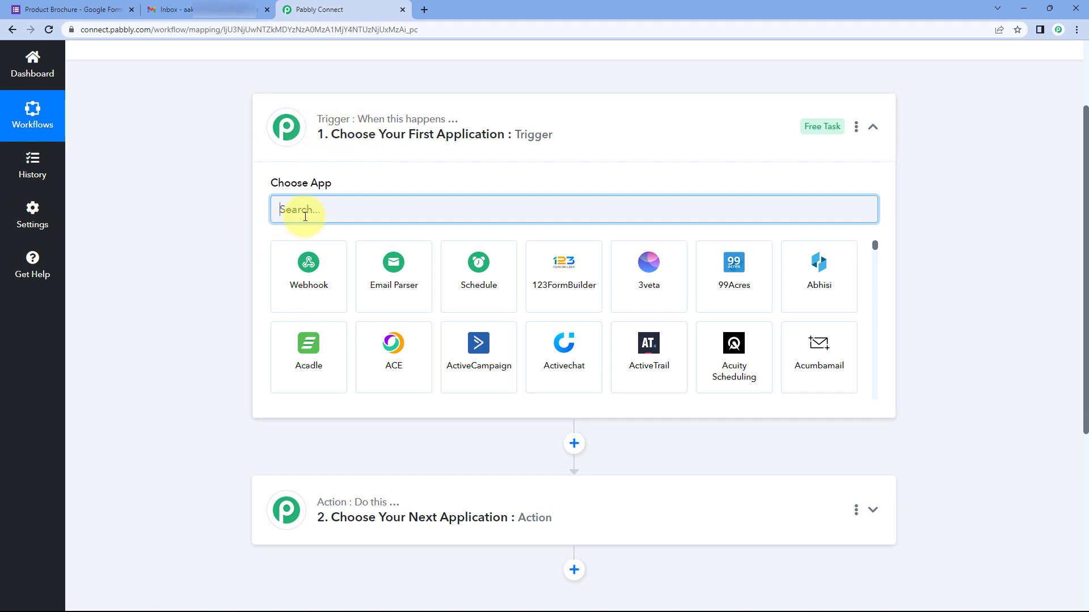
pyautogui.write('Google ')
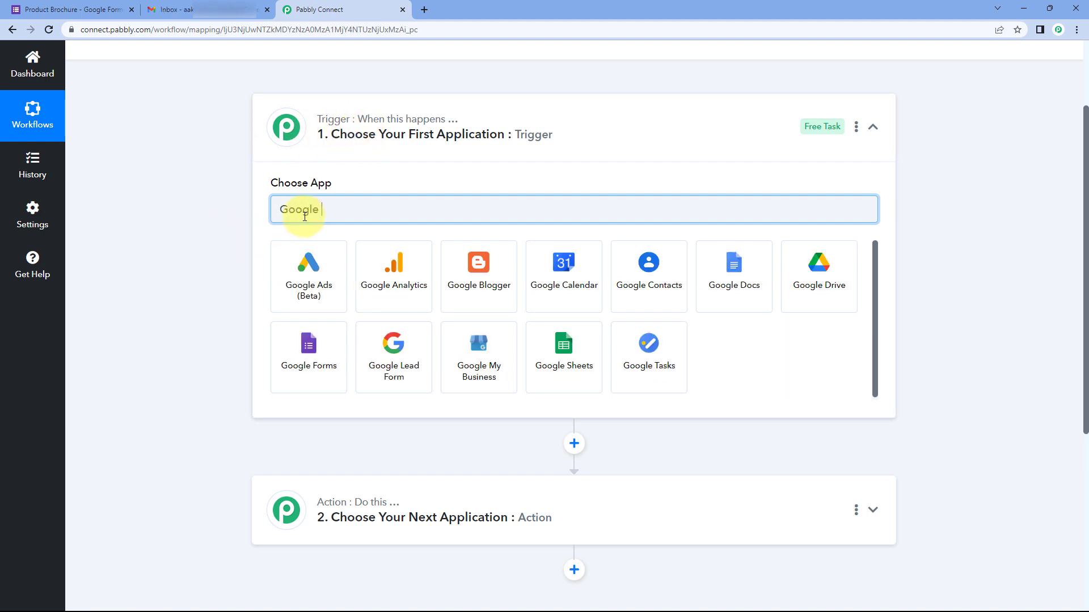
pyautogui.write('Forms')
pyautogui.click(314, 275)
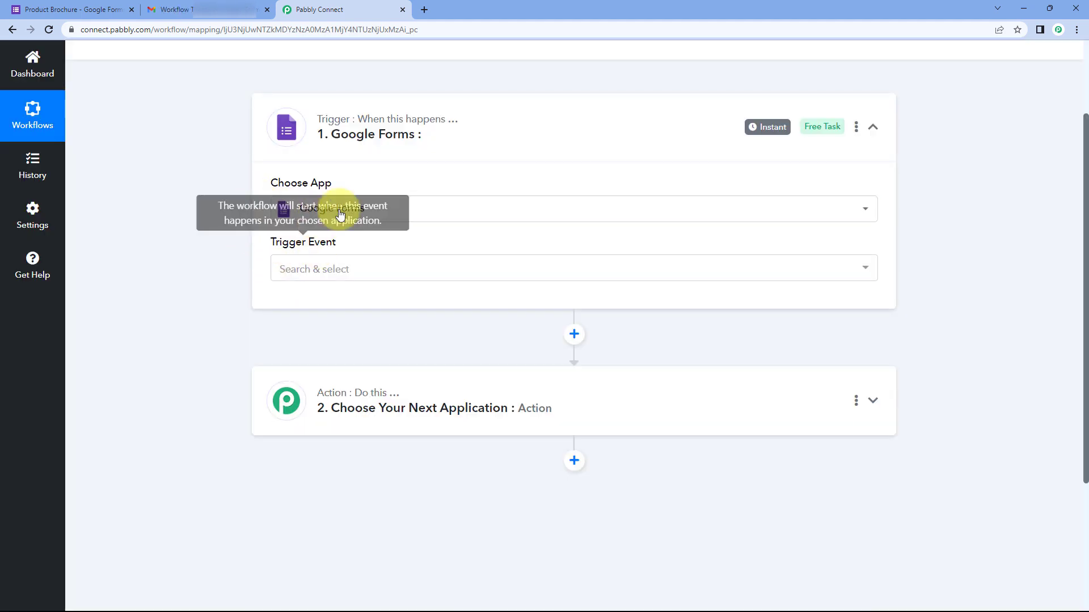
pyautogui.click(360, 267)
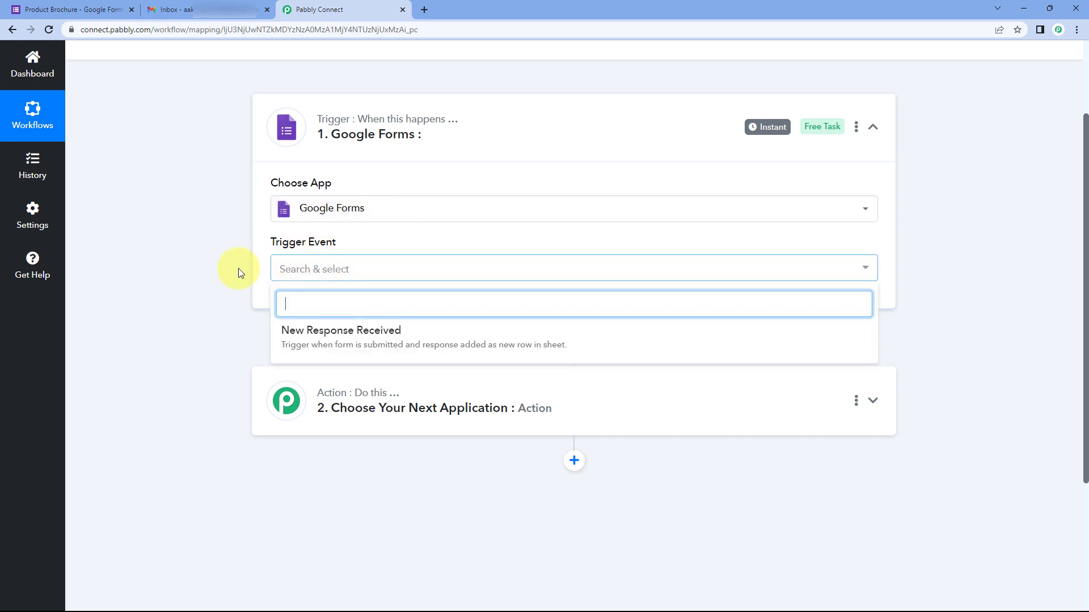
pyautogui.click(418, 330)
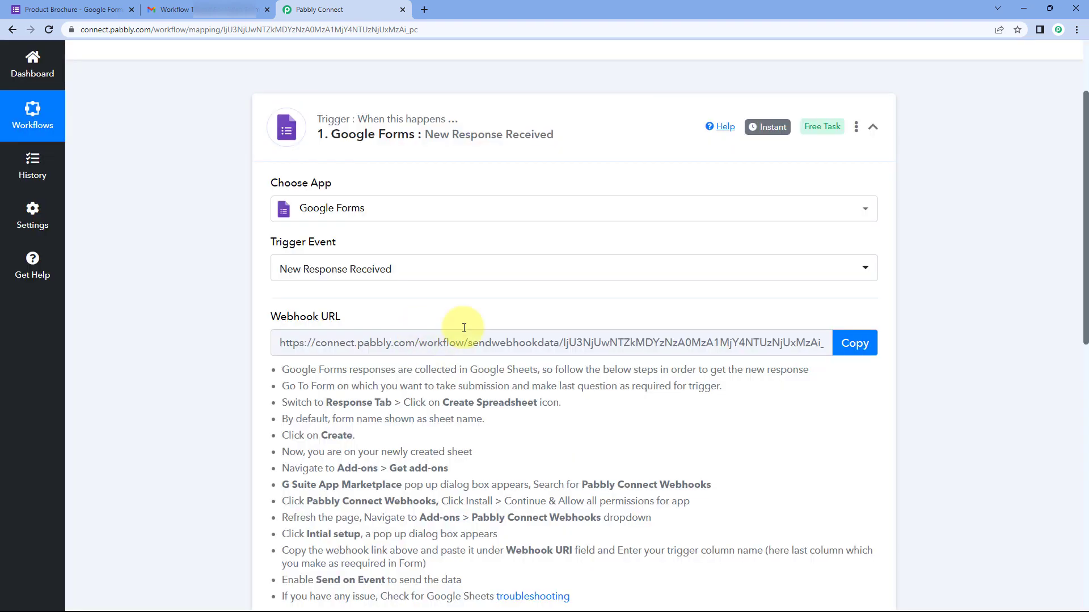
pyautogui.scroll(-2, 278, 271)
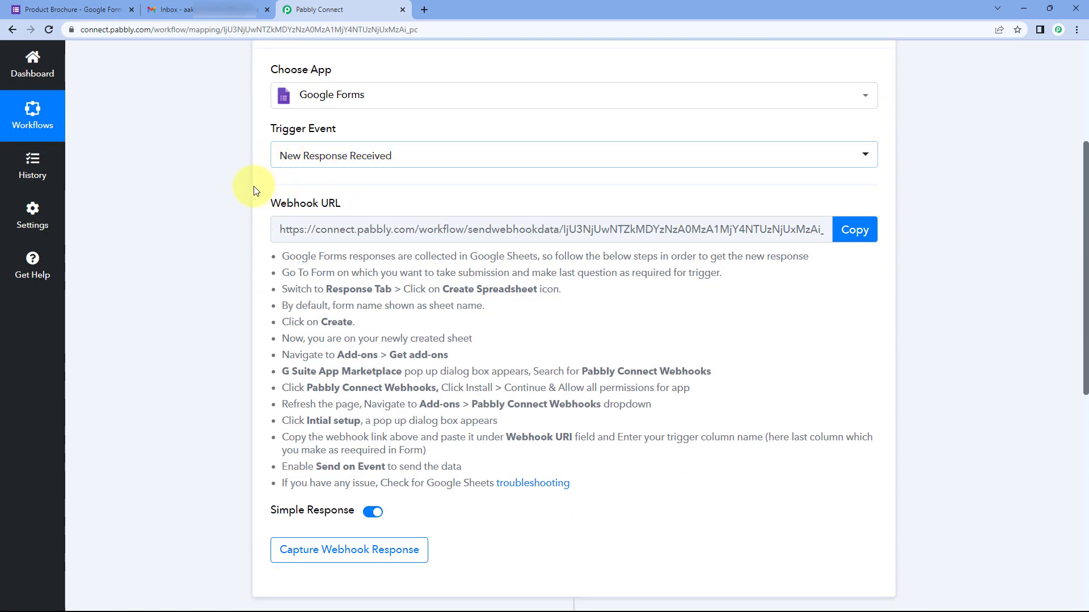
# Step: Compare the form with the trigger's webhook setup instructions
pyautogui.moveTo(301, 216)
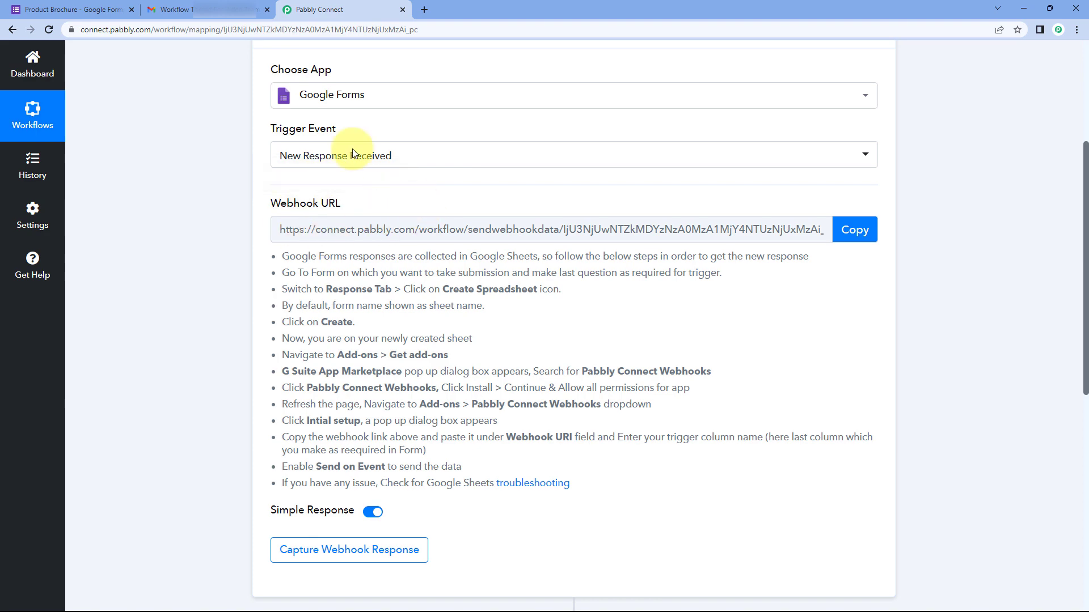
pyautogui.click(97, 9)
pyautogui.click(319, 8)
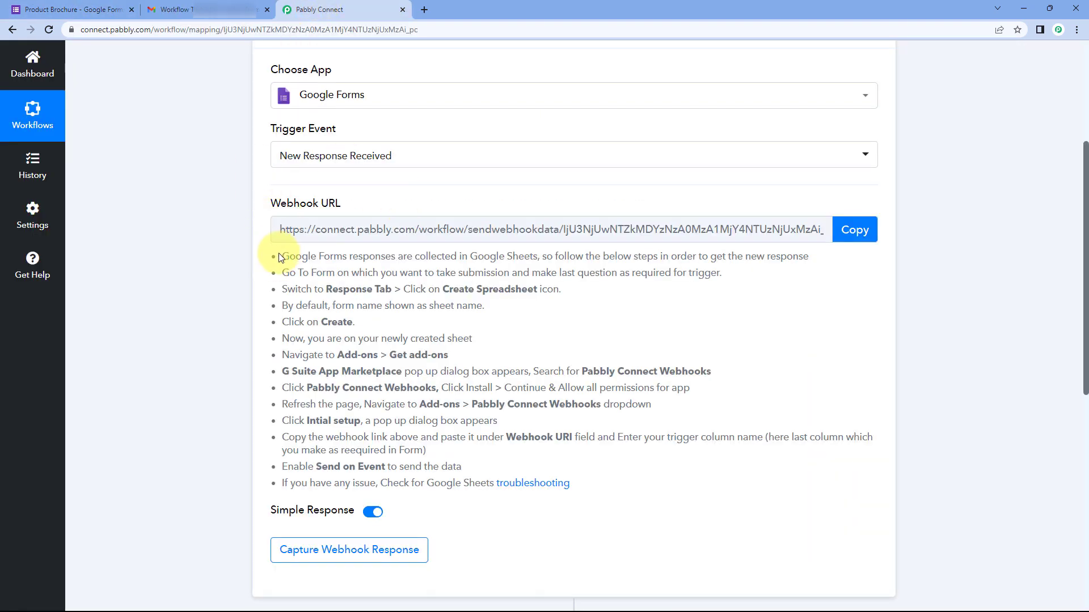
pyautogui.moveTo(278, 253); pyautogui.dragTo(584, 486)
pyautogui.click(544, 333)
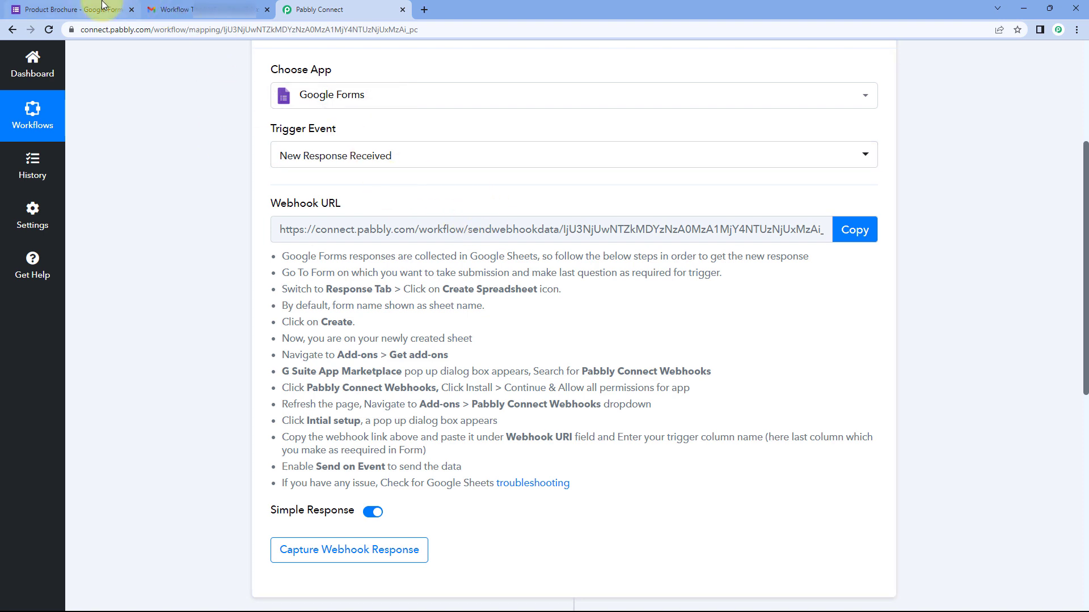
# Step: Copy the trigger's webhook URL and return to the Product Brochure form editor
pyautogui.click(85, 10)
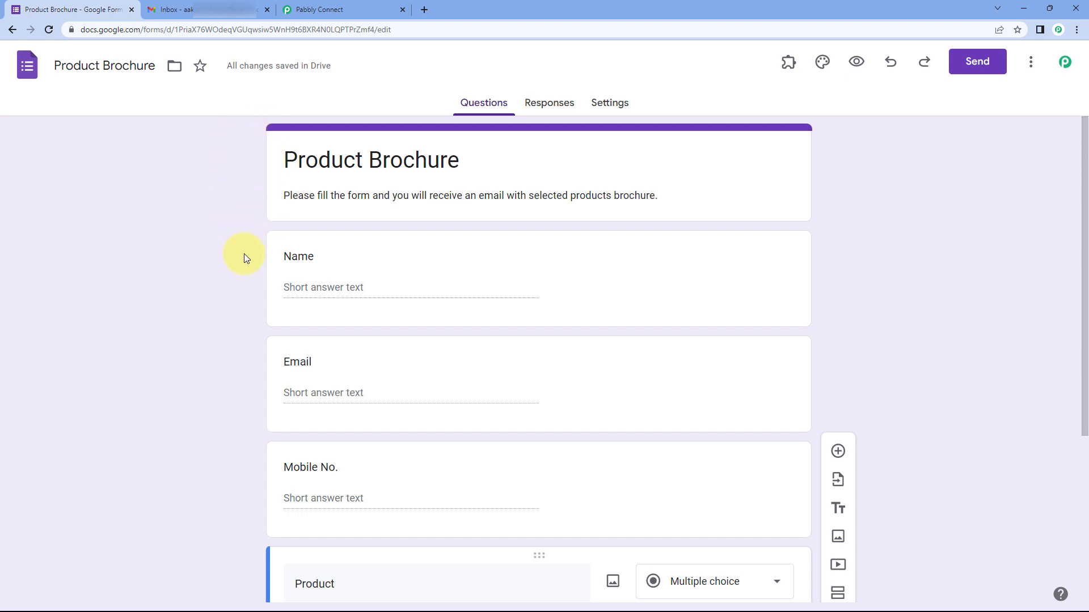
pyautogui.click(323, 9)
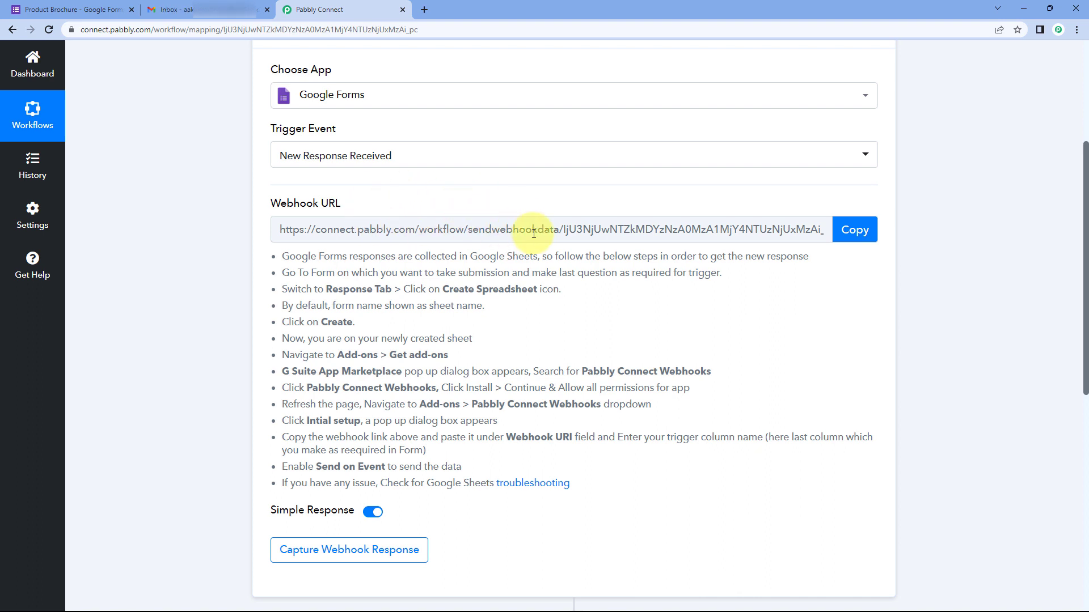
pyautogui.click(856, 228)
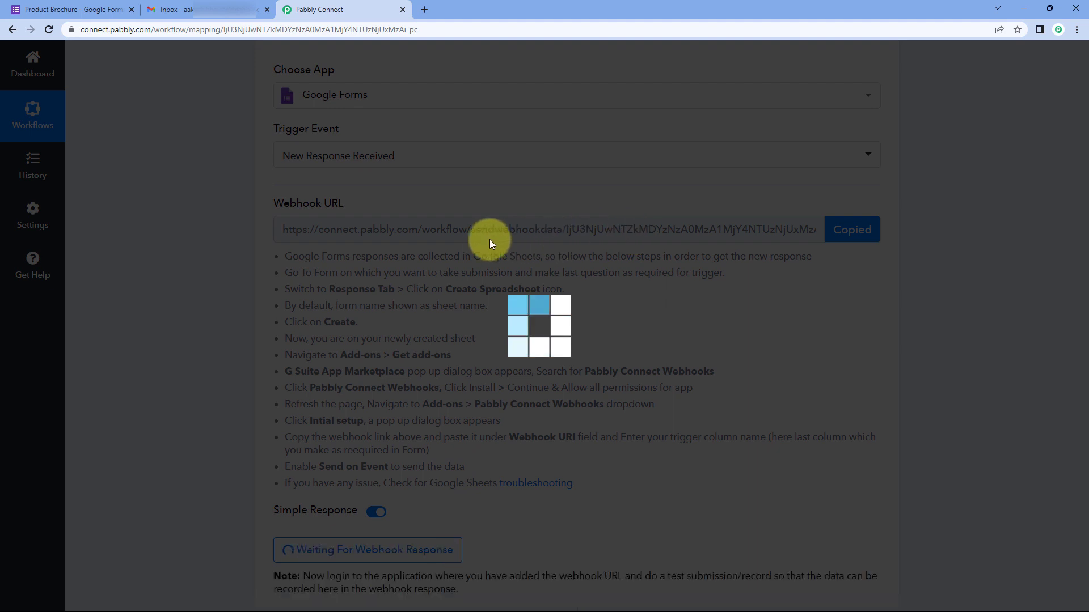
pyautogui.click(85, 9)
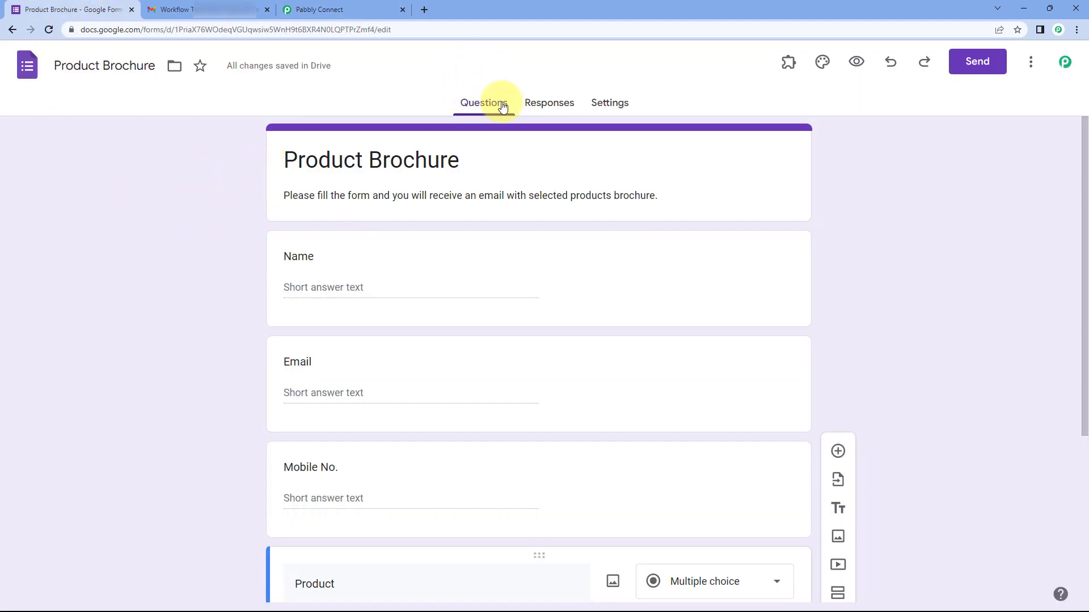
# Step: Link the form's responses to a new 'Product Brochure (Responses)' spreadsheet and open it
pyautogui.click(552, 106)
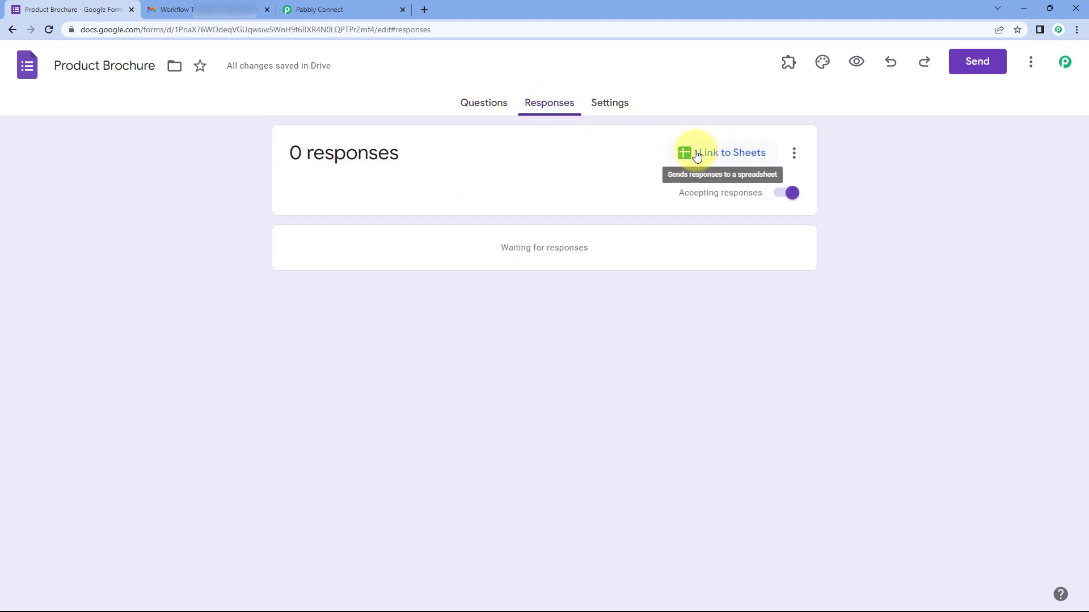
pyautogui.click(719, 156)
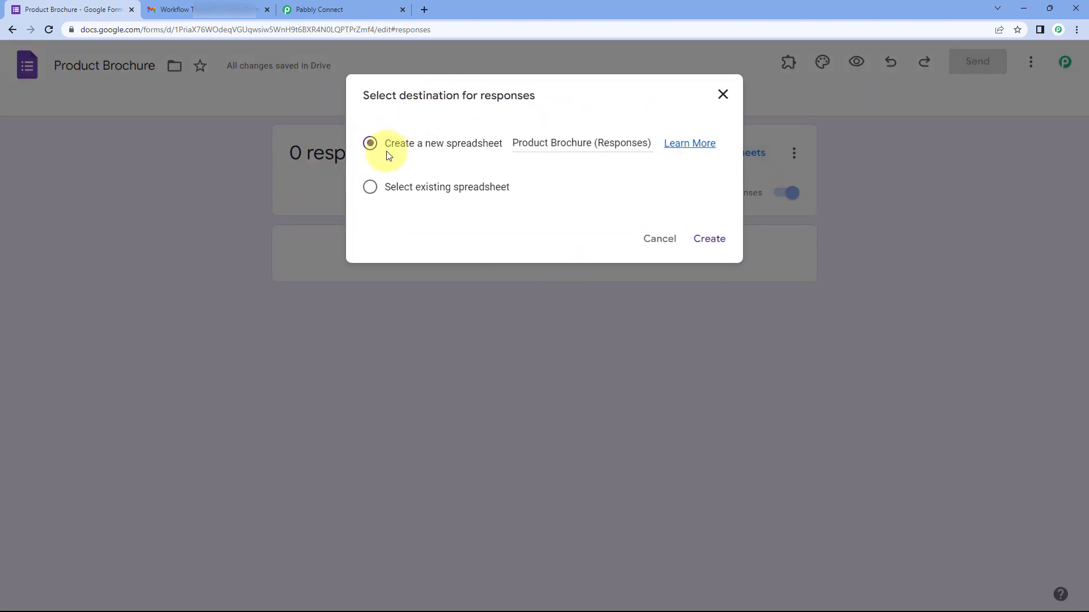
pyautogui.click(706, 238)
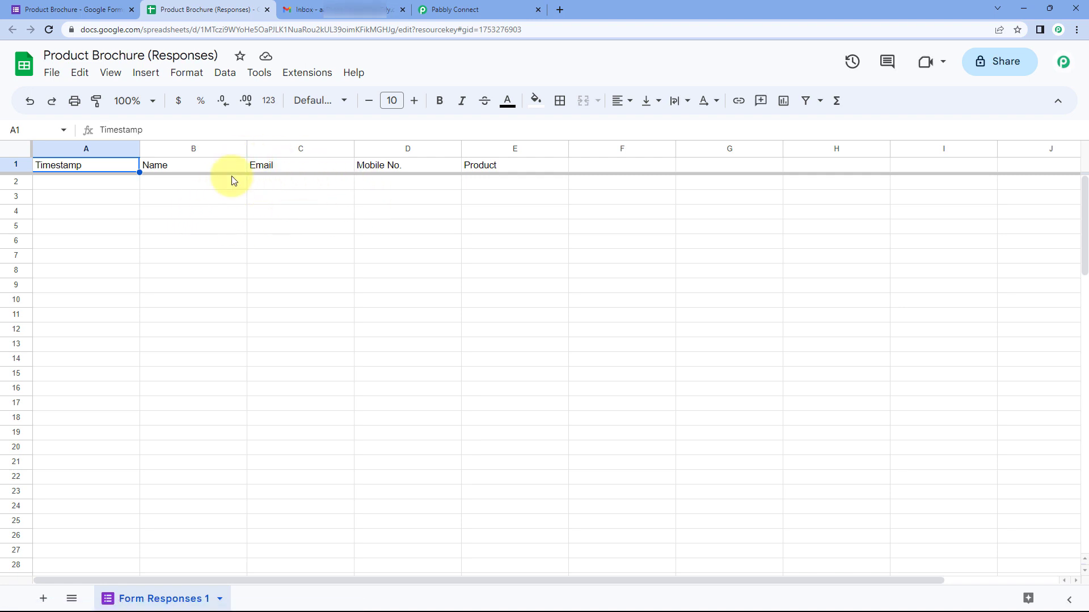
pyautogui.click(80, 5)
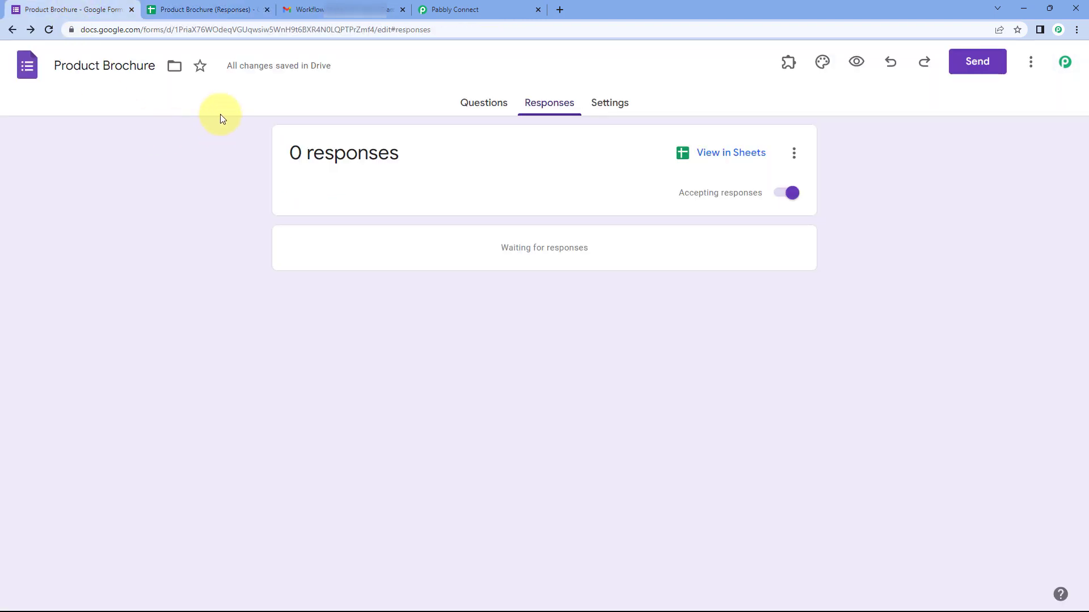
pyautogui.click(221, 8)
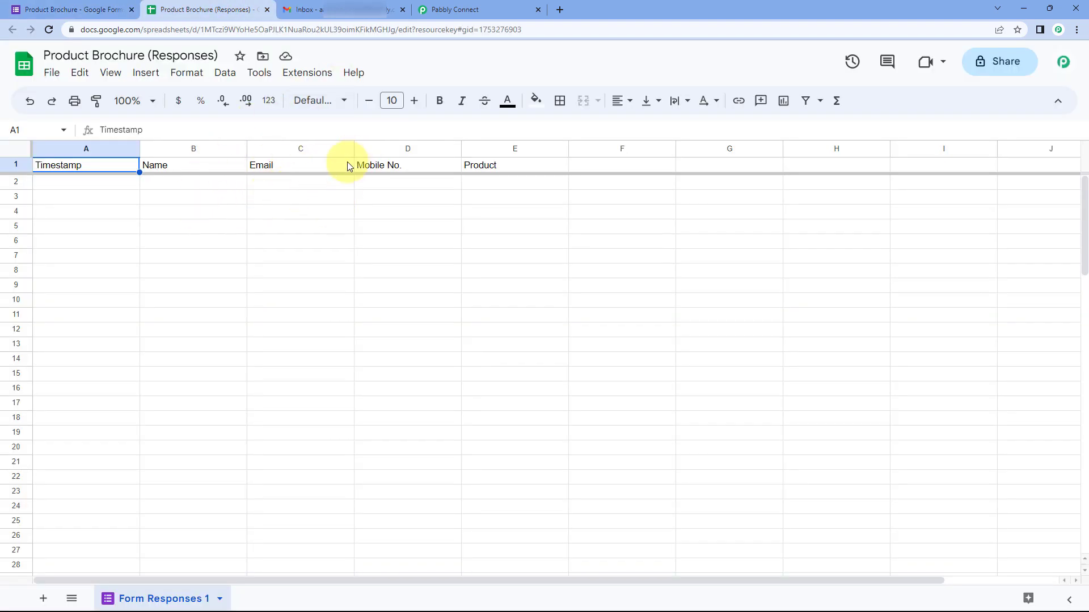
# Step: Open the add-ons marketplace from the responses spreadsheet's Extensions menu
pyautogui.click(440, 8)
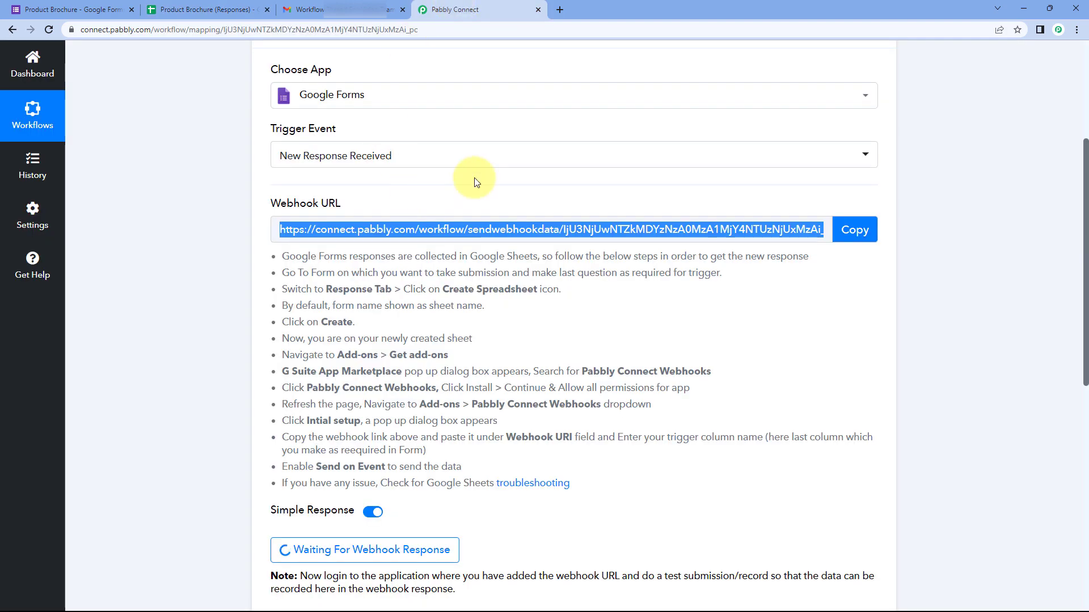
pyautogui.click(226, 5)
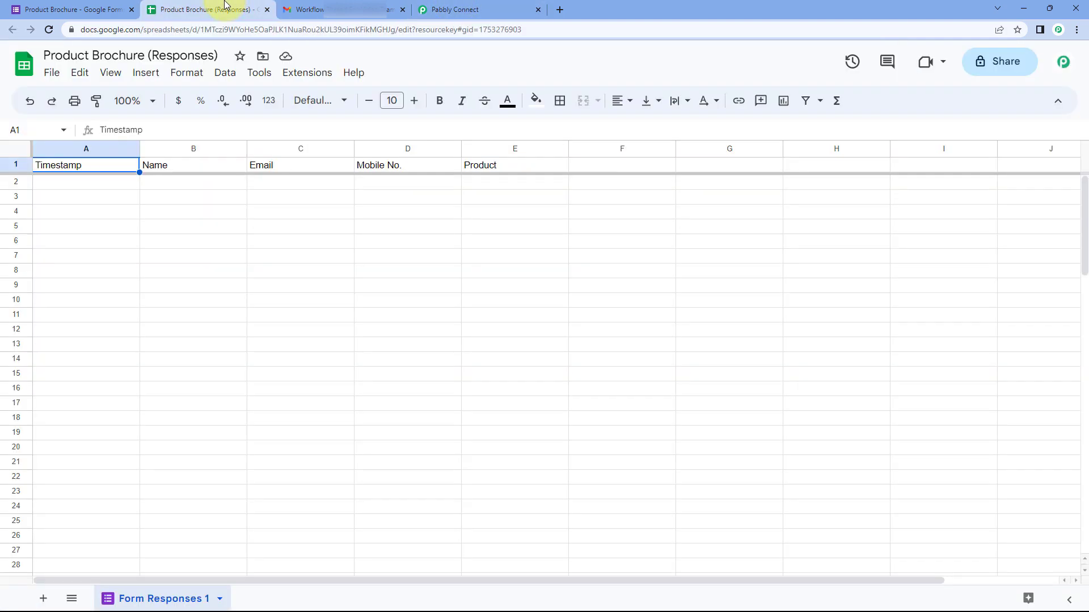
pyautogui.click(306, 74)
pyautogui.moveTo(360, 101)
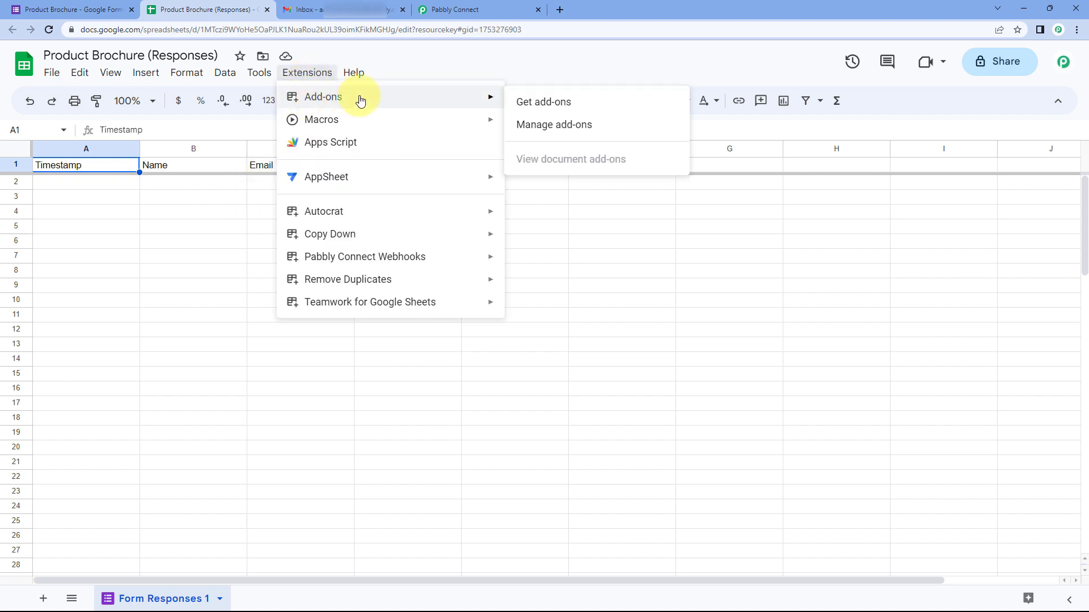
pyautogui.click(576, 101)
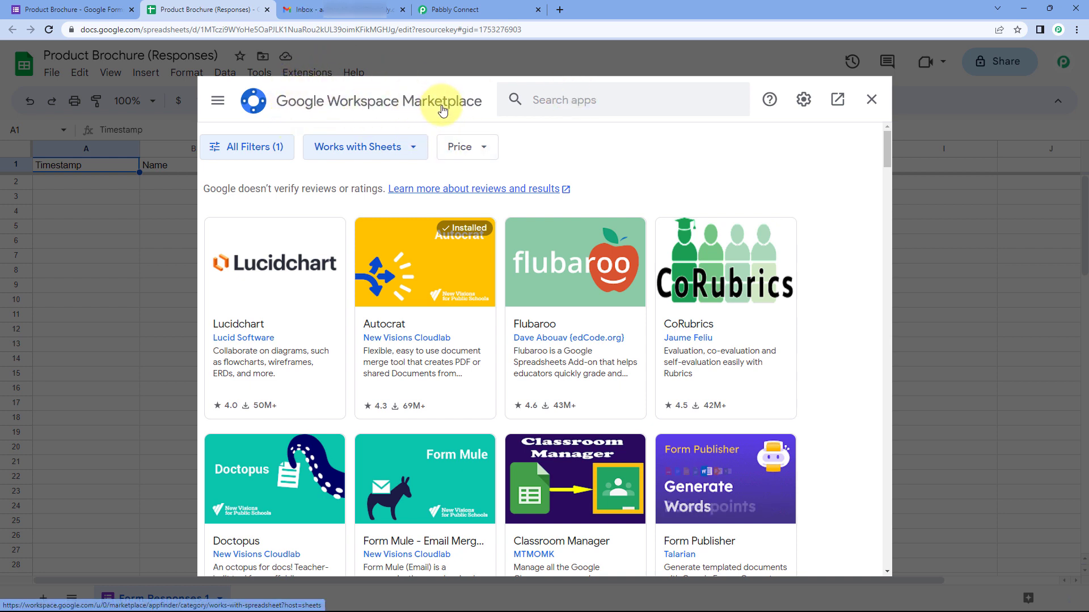
# Step: Search for Pabbly Connect Webhooks, confirm it's installed, and reload the sheet
pyautogui.click(513, 100)
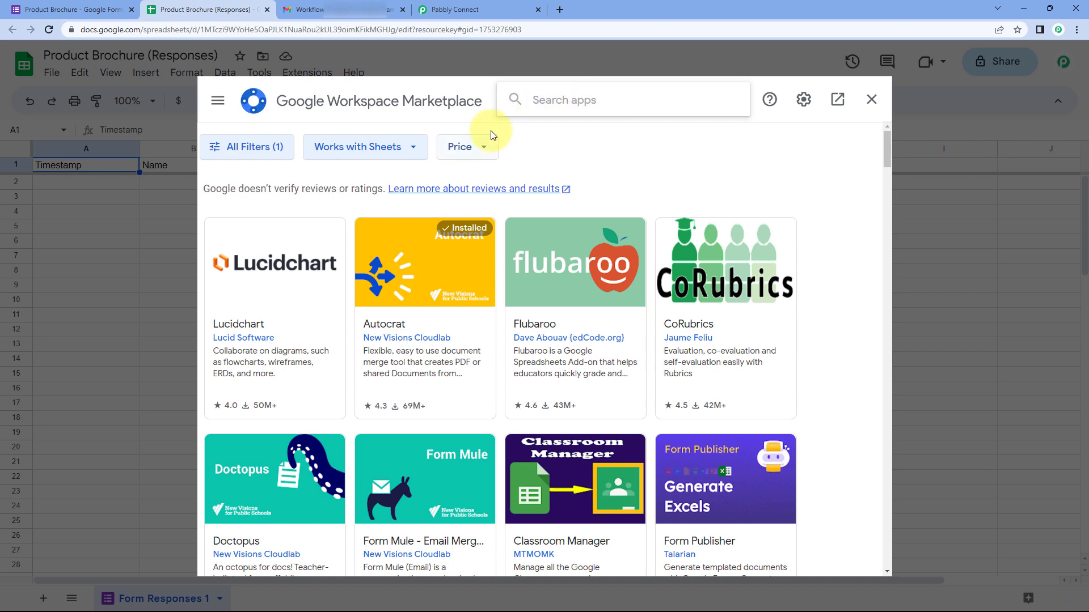
pyautogui.write('Pabbly')
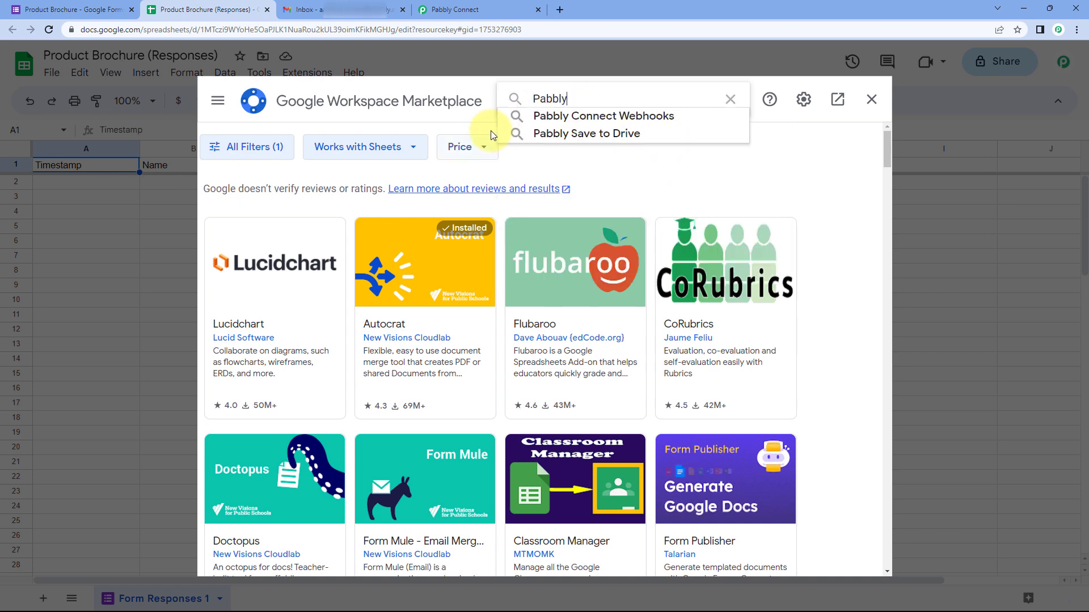
pyautogui.press('Down')
pyautogui.press('Return')
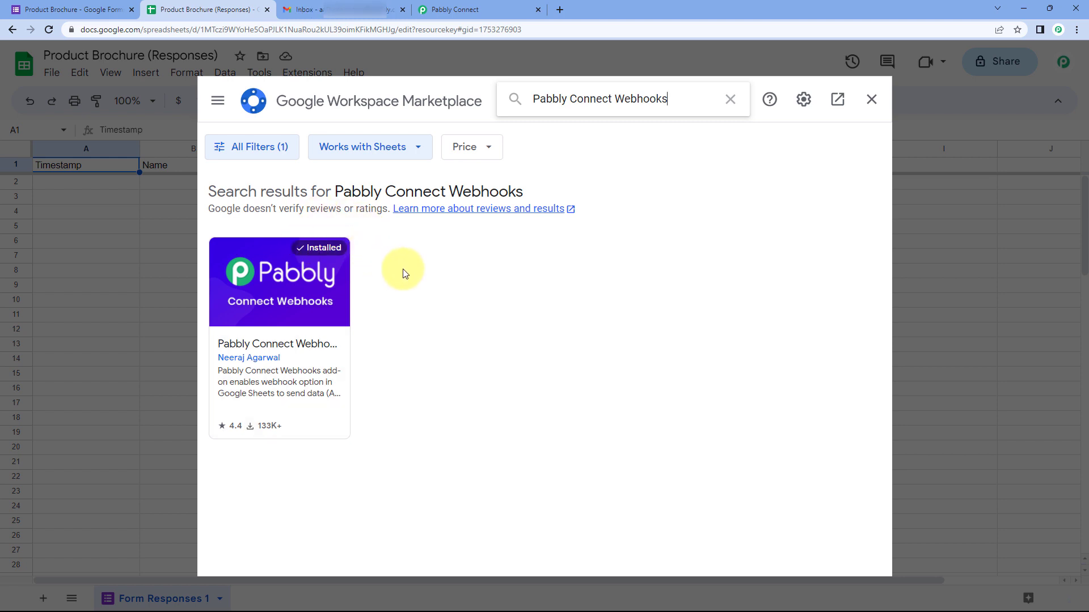
pyautogui.click(870, 99)
pyautogui.click(50, 29)
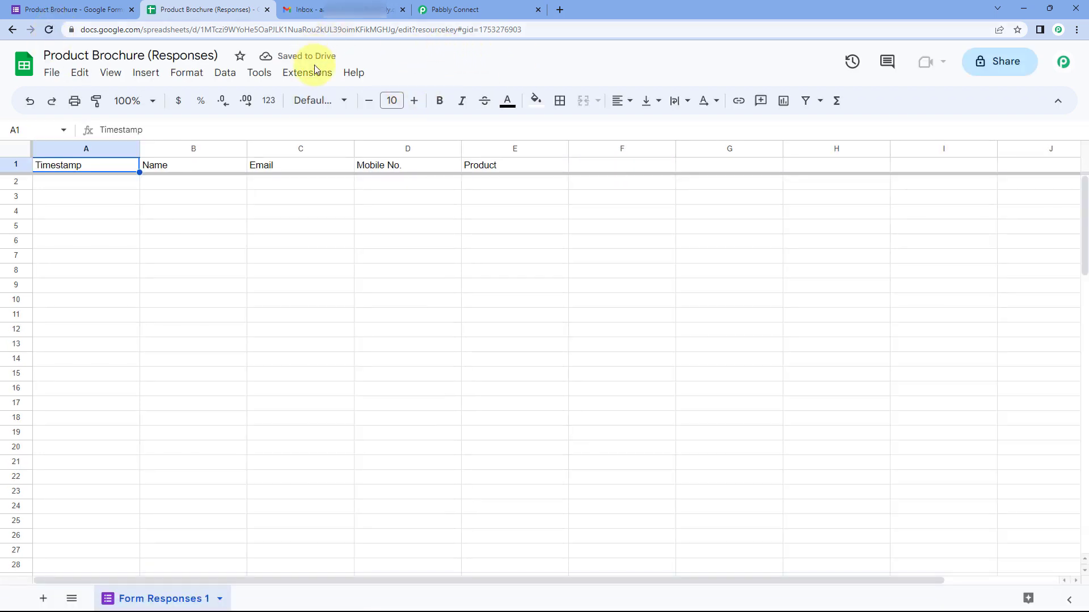
# Step: Open Pabbly Connect Webhooks Initial Setup for sheet Form Responses 1, then return to the webhook page
pyautogui.click(320, 81)
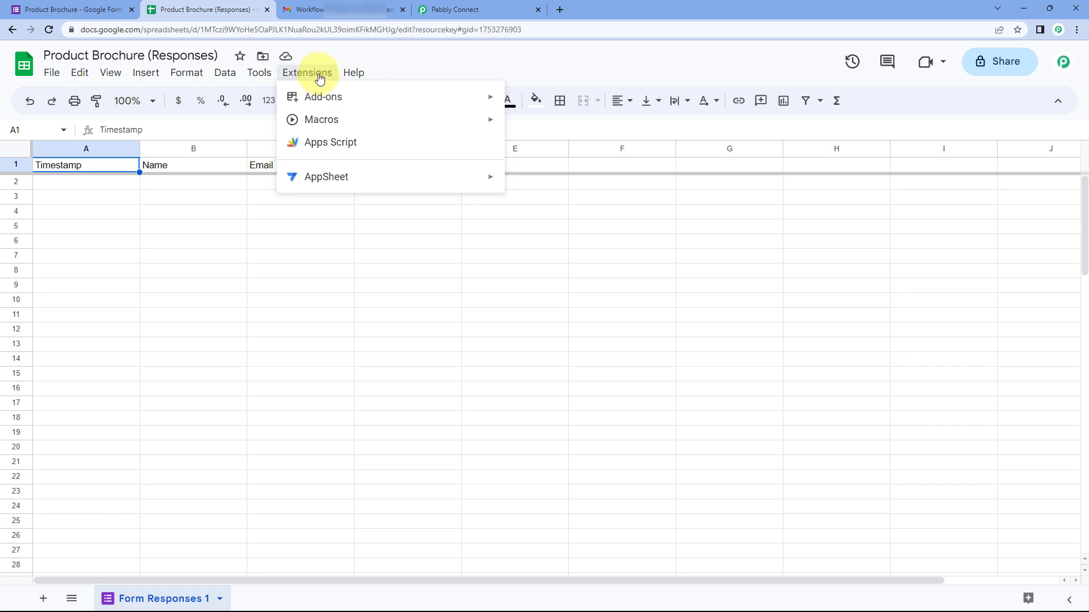
pyautogui.moveTo(349, 261)
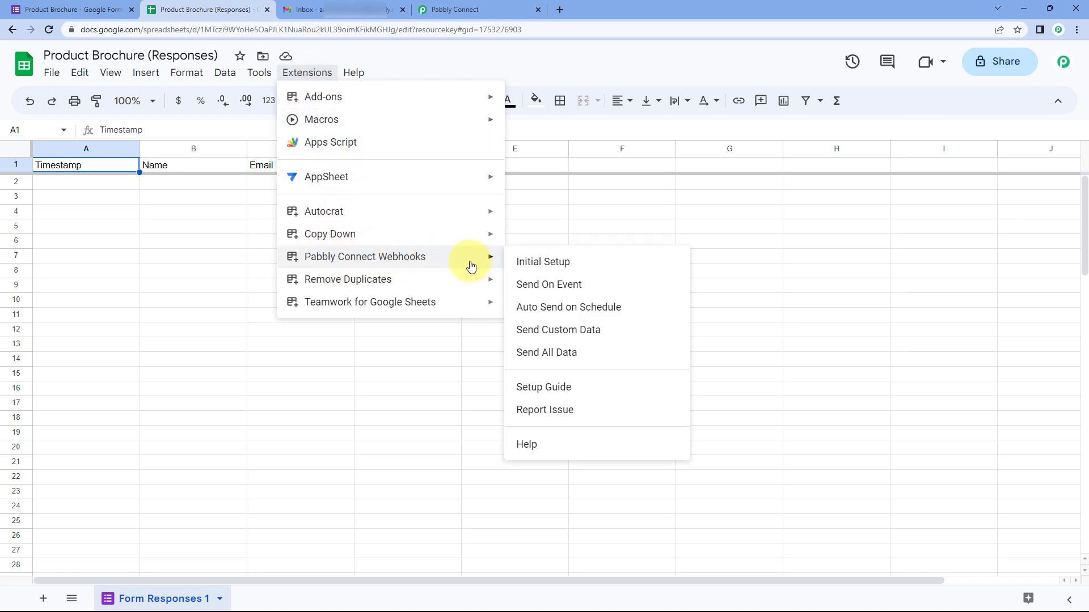
pyautogui.click(576, 266)
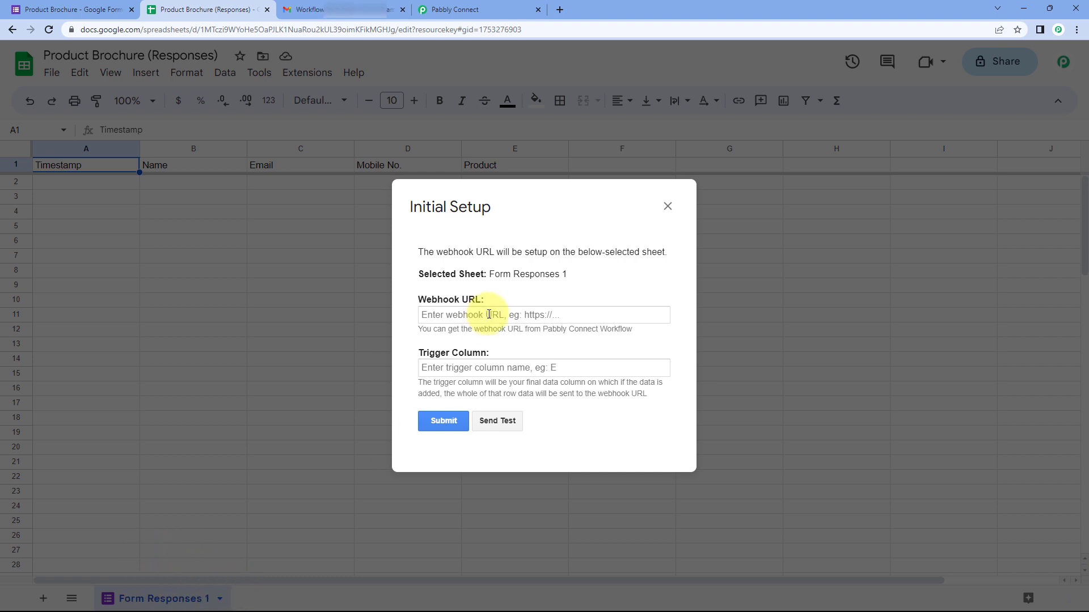
pyautogui.moveTo(574, 273); pyautogui.dragTo(483, 272)
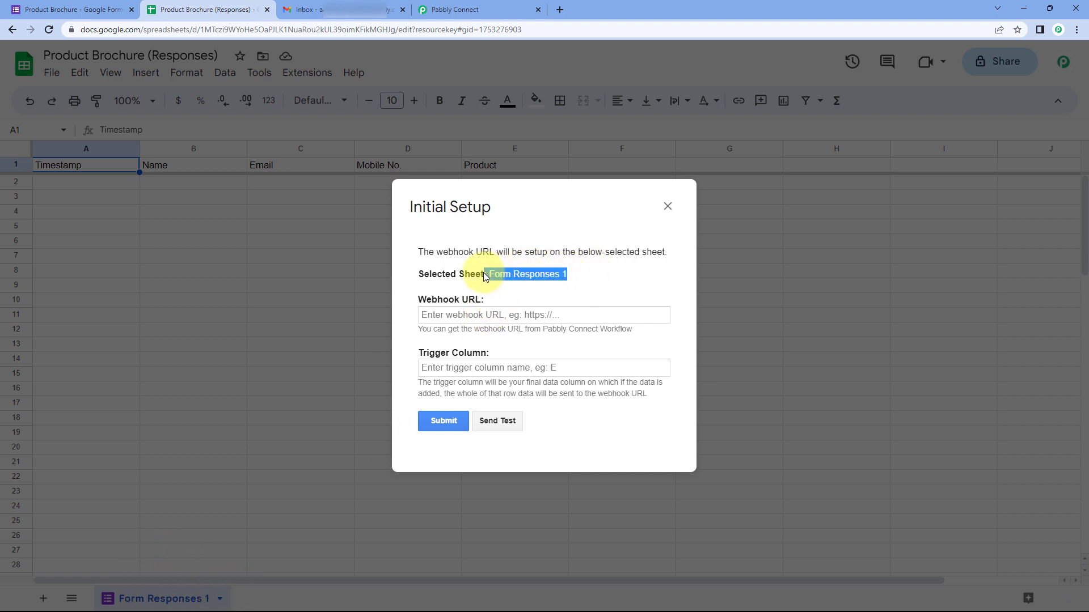
pyautogui.click(498, 287)
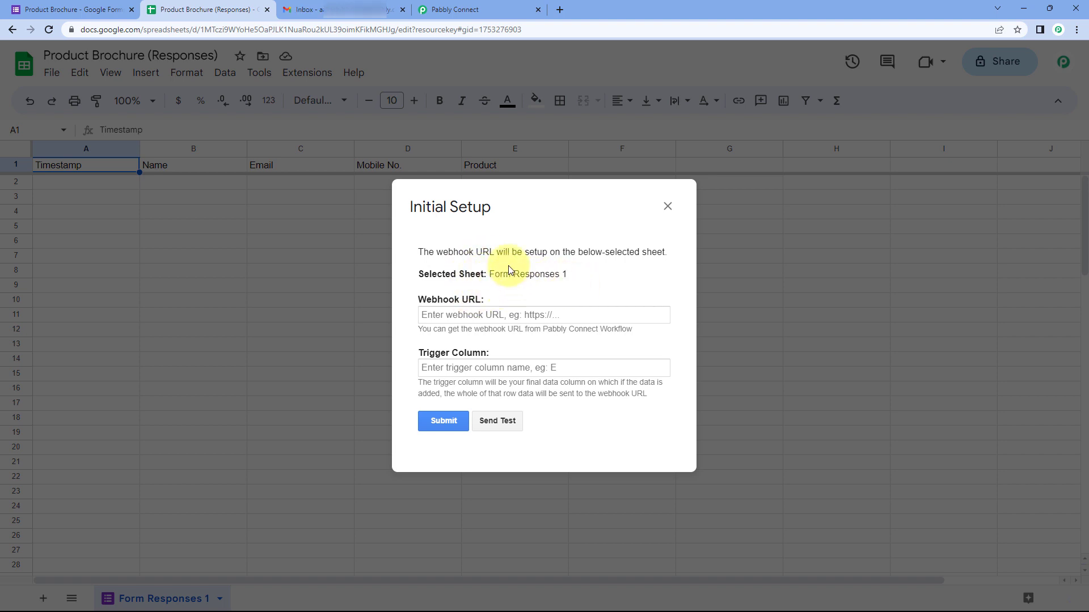
pyautogui.moveTo(489, 275); pyautogui.dragTo(564, 278)
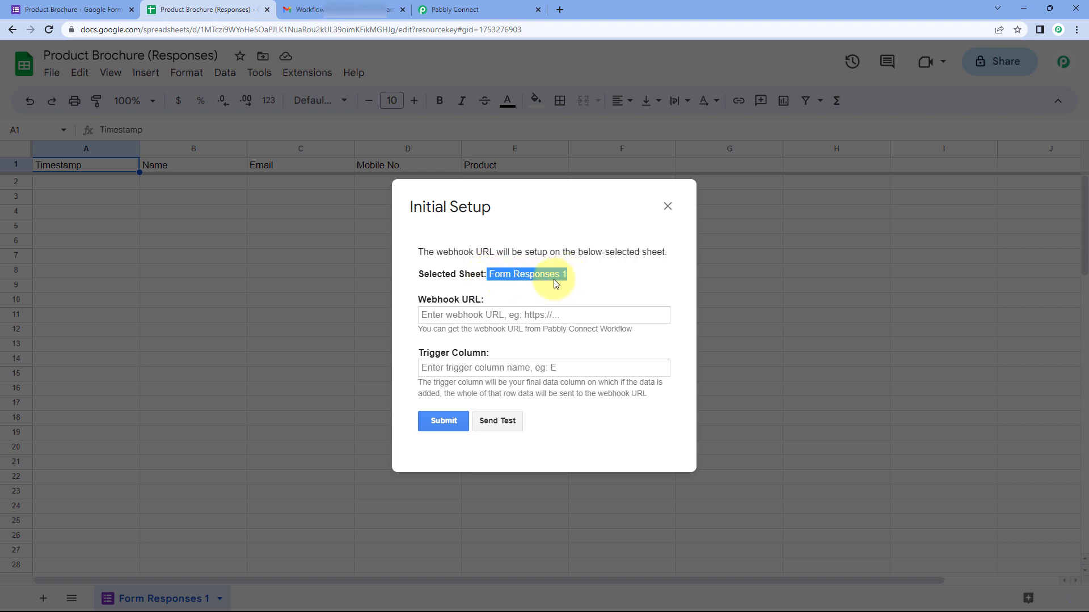
pyautogui.click(521, 289)
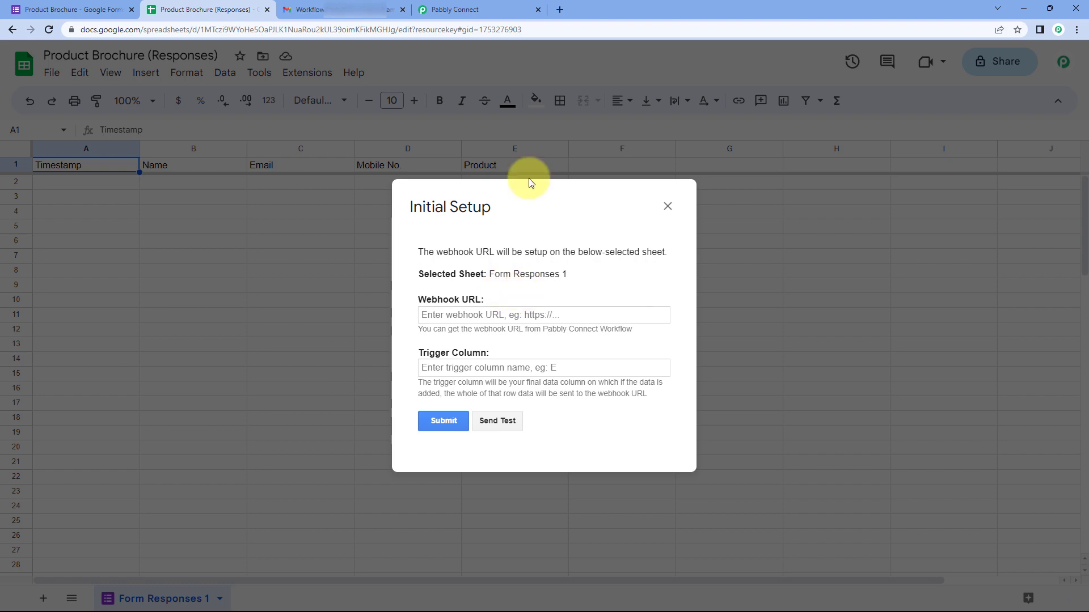
pyautogui.click(505, 9)
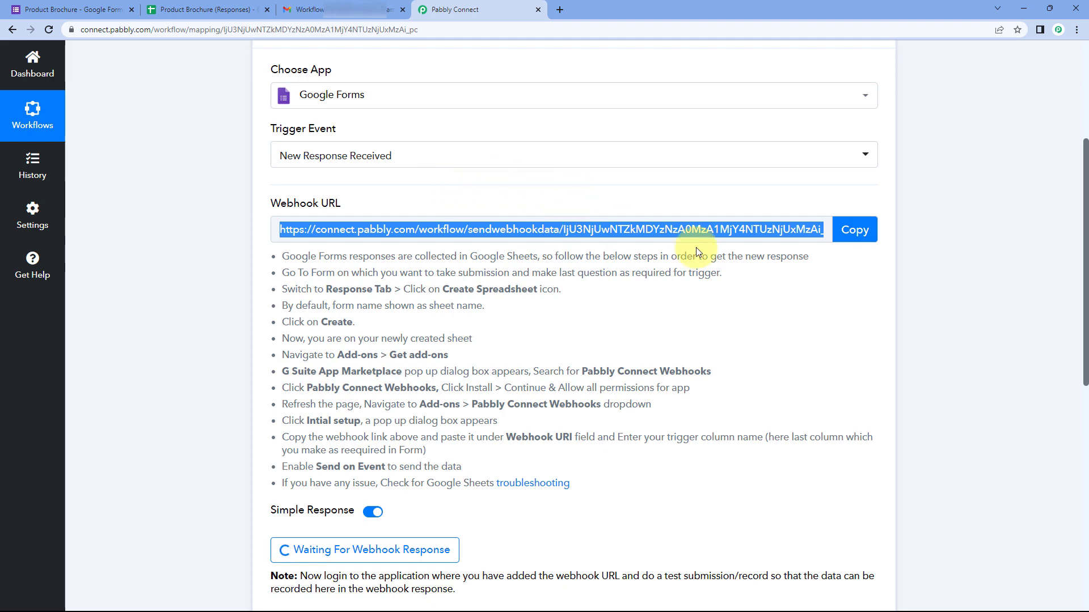
# Step: Copy the workflow's webhook URL and paste it into the Initial Setup dialog
pyautogui.click(853, 230)
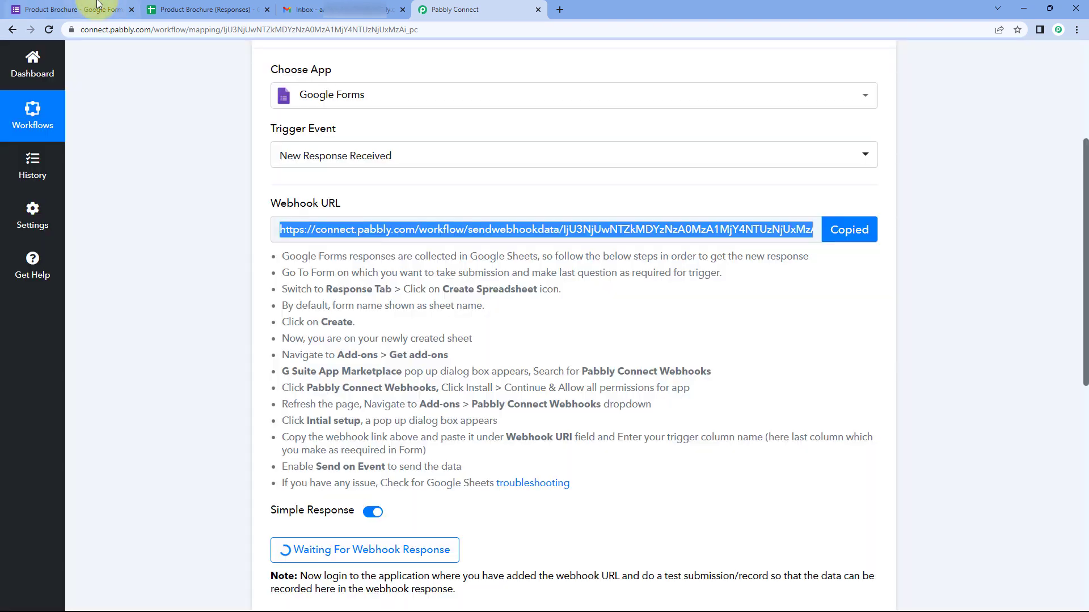
pyautogui.click(97, 6)
pyautogui.click(224, 9)
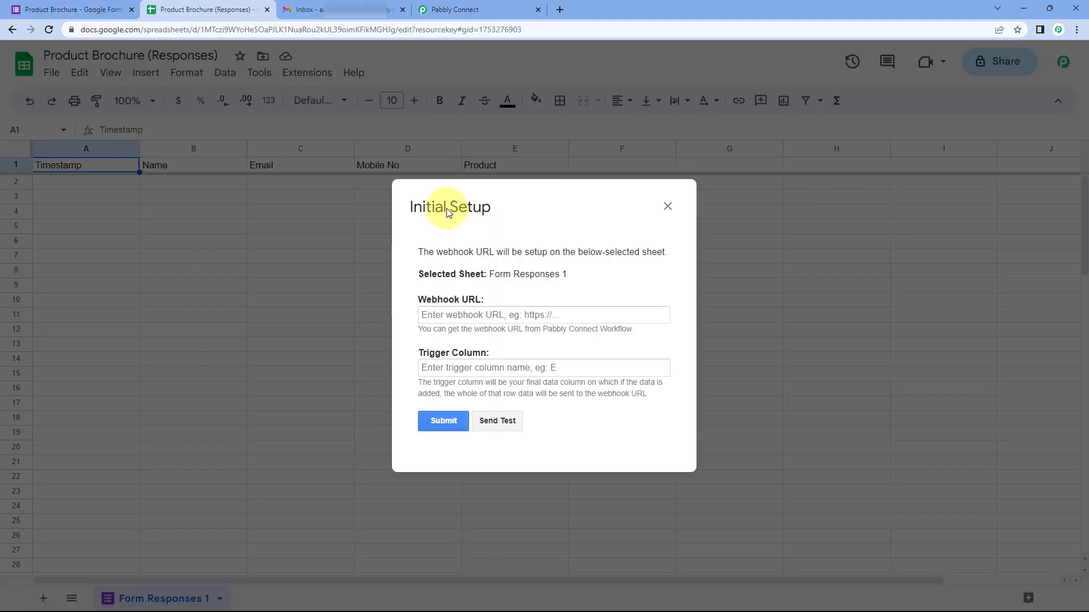
pyautogui.rightClick(458, 315)
pyautogui.click(481, 404)
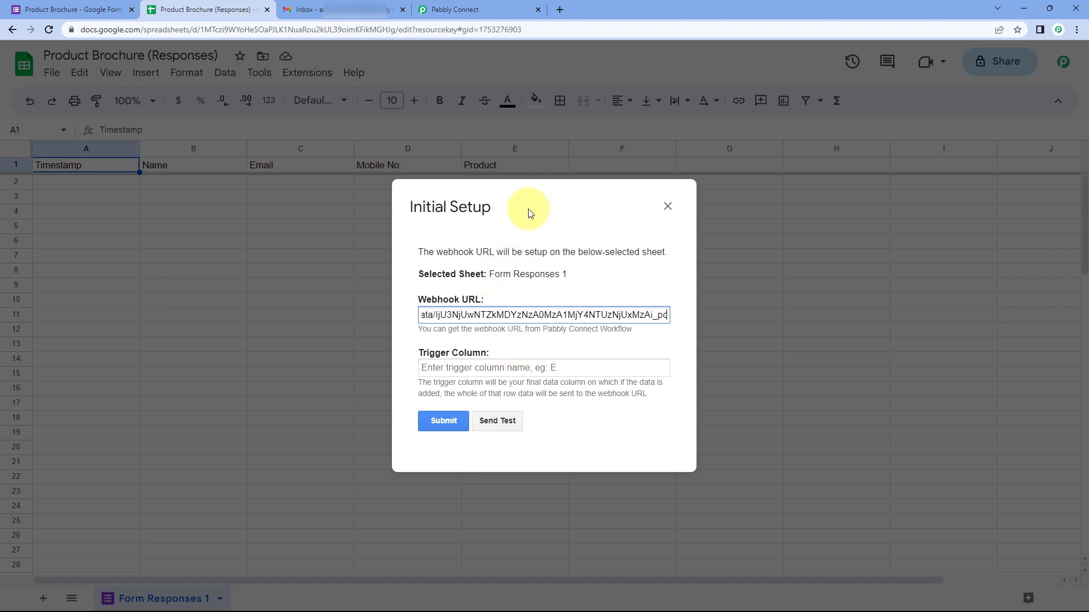
pyautogui.moveTo(530, 211); pyautogui.dragTo(750, 235)
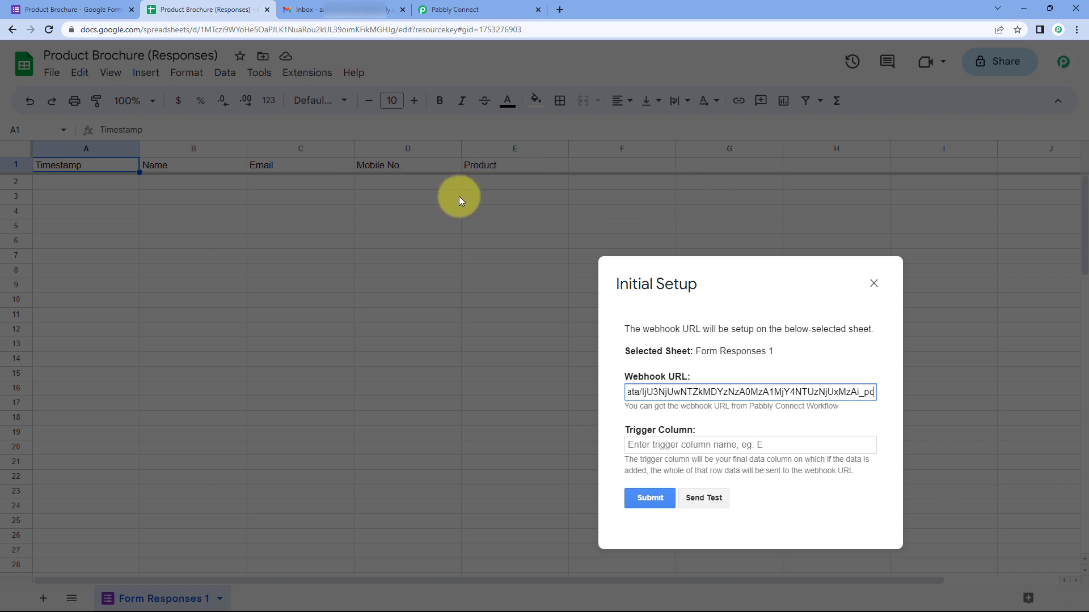
pyautogui.moveTo(741, 287); pyautogui.dragTo(515, 214)
# Step: Set the trigger column to E, submit the setup, and close the dialog
pyautogui.click(466, 372)
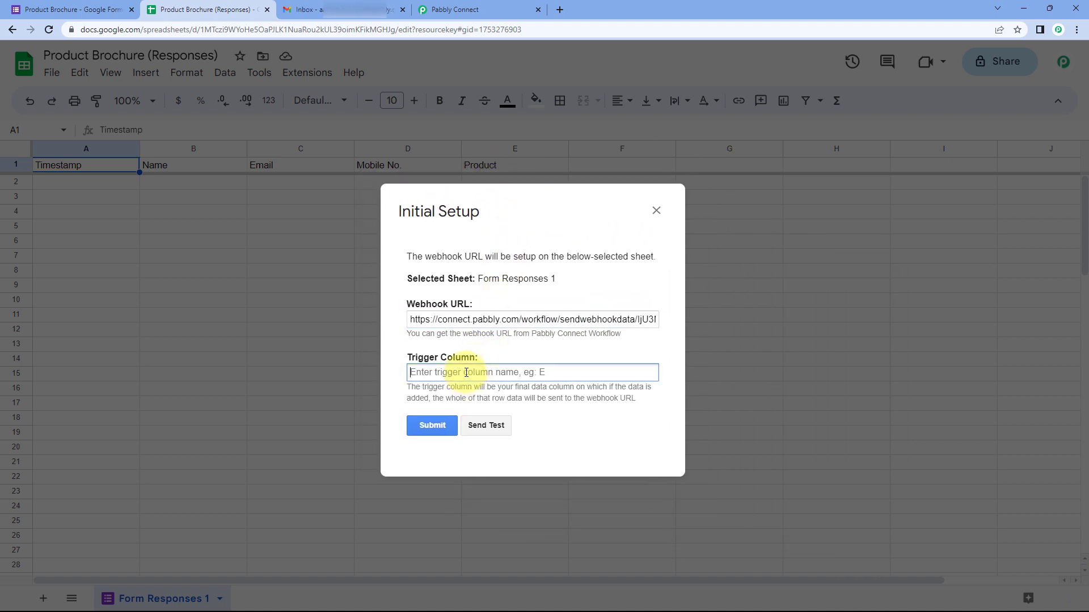
pyautogui.write('E')
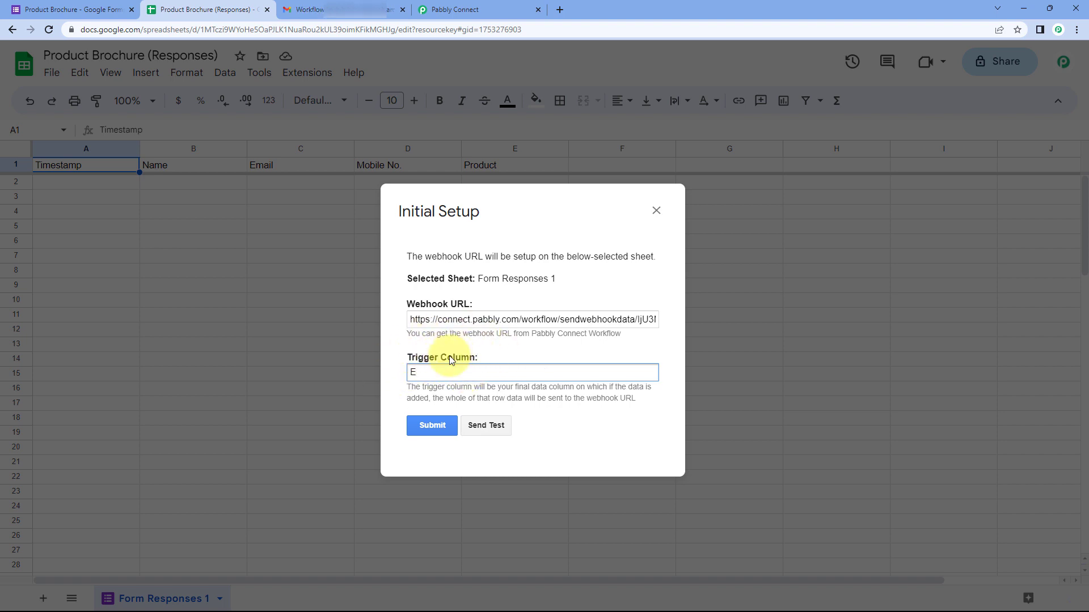
pyautogui.click(435, 427)
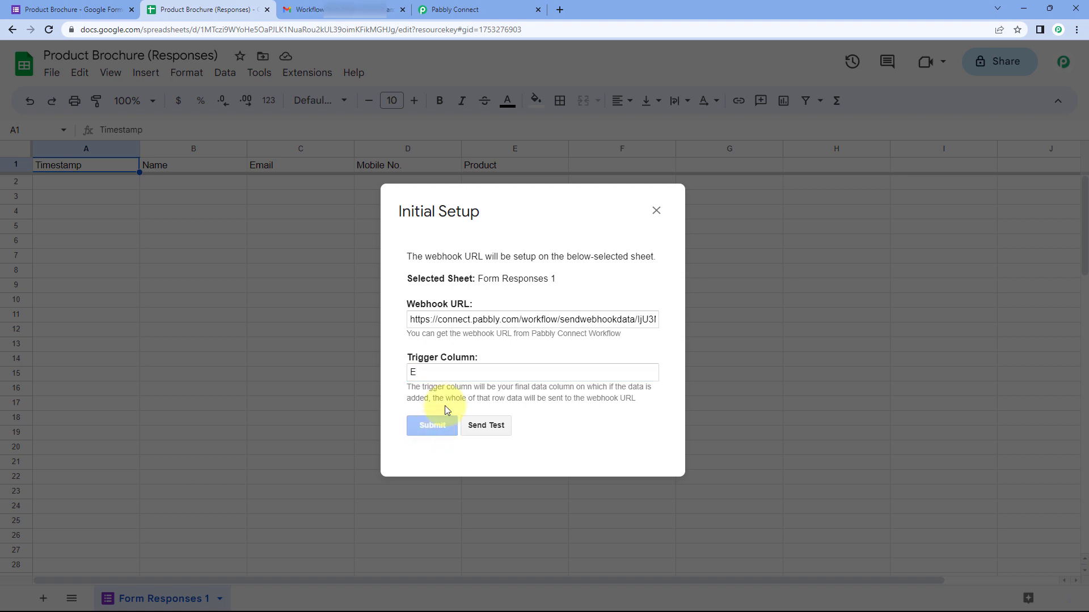
pyautogui.scroll(-1, 432, 421)
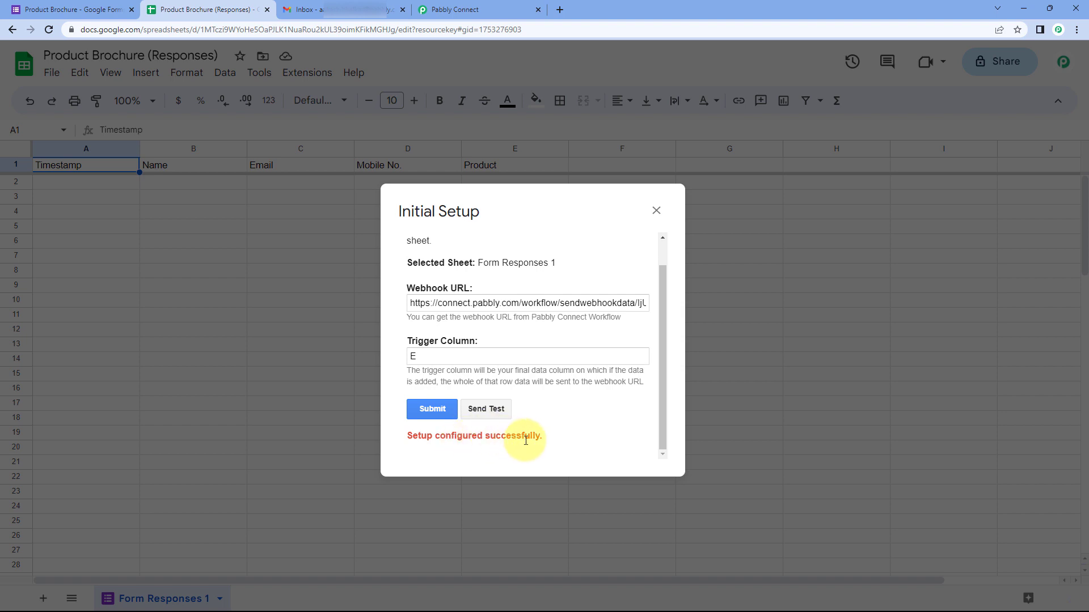
pyautogui.click(655, 210)
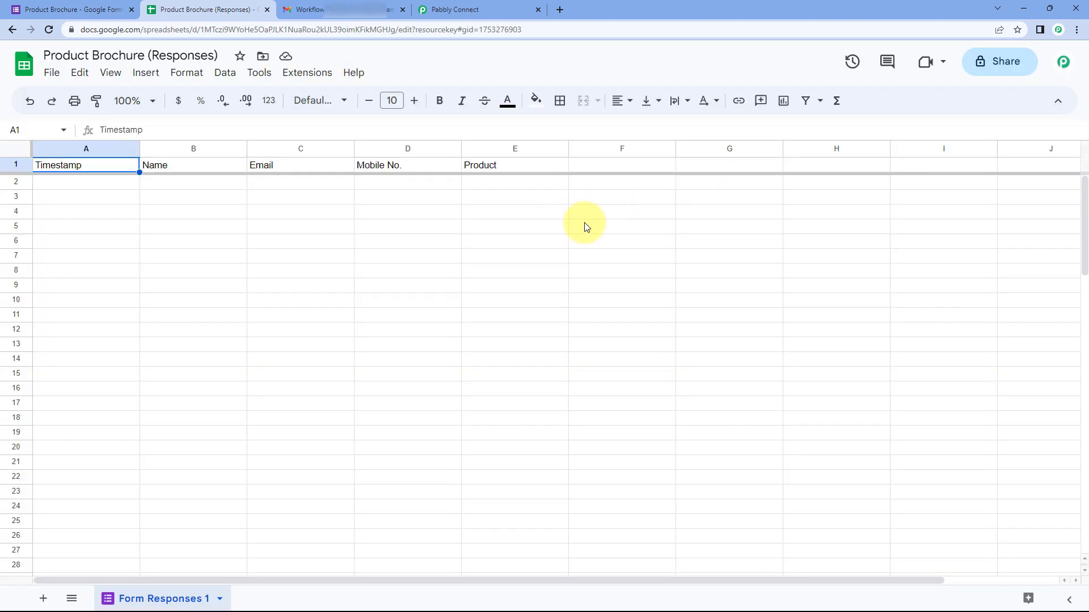
# Step: Turn on Pabbly Connect Webhooks' Send On Event for the responses sheet
pyautogui.click(302, 78)
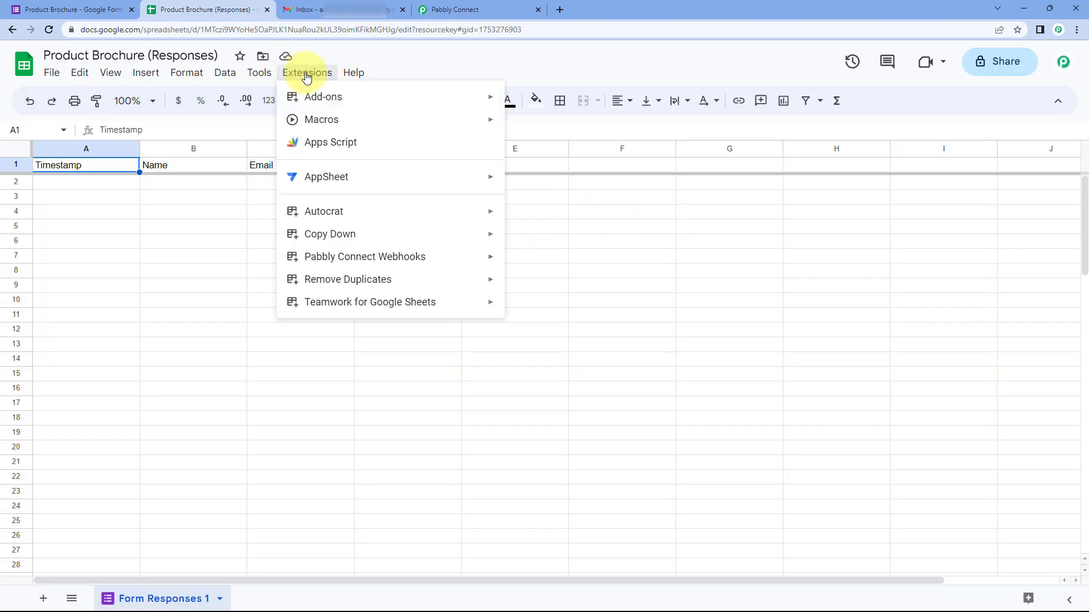
pyautogui.moveTo(471, 260)
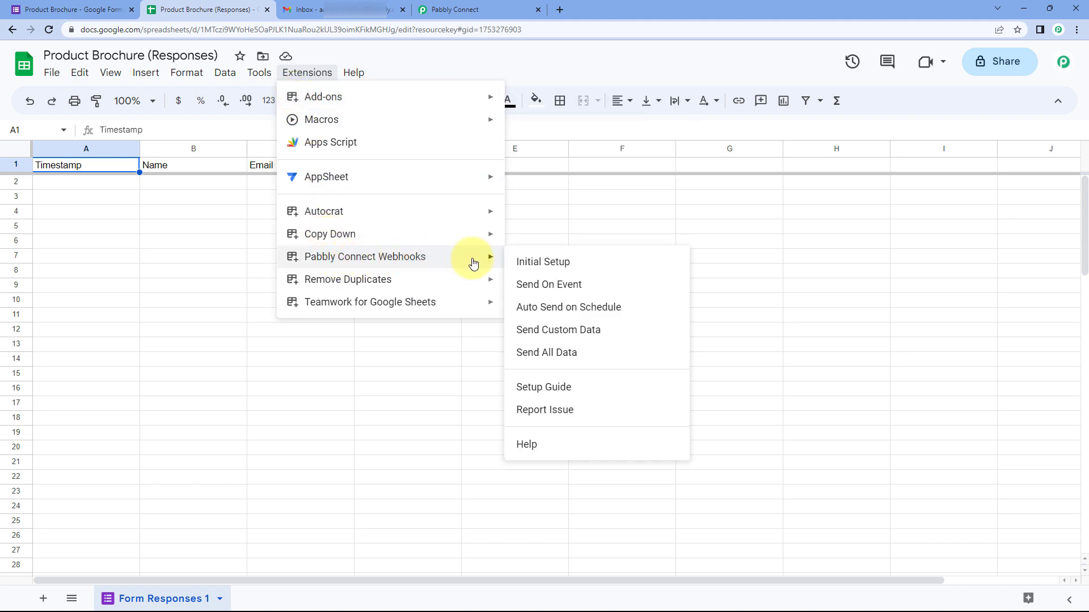
pyautogui.click(519, 286)
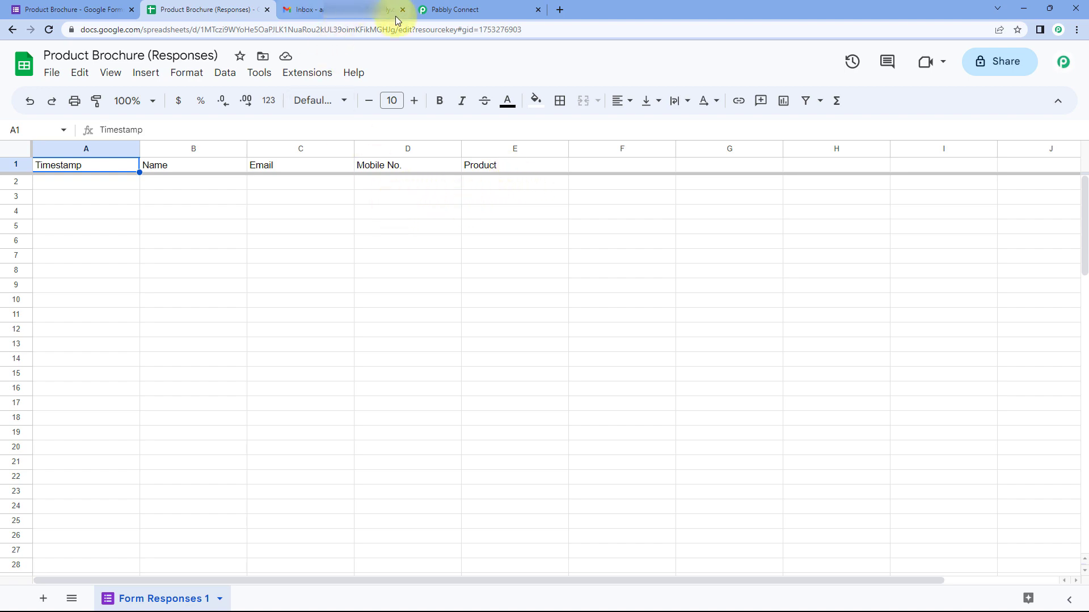
# Step: Check the Pabbly Connect workflow, then bring up the Product Brochure form's Responses page
pyautogui.click(470, 10)
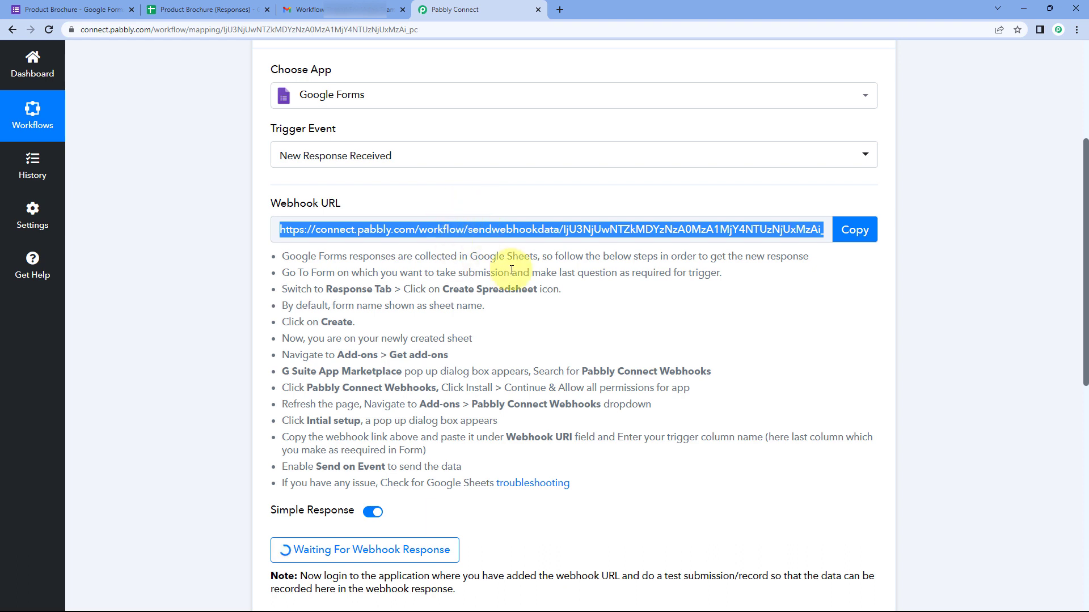
pyautogui.click(226, 8)
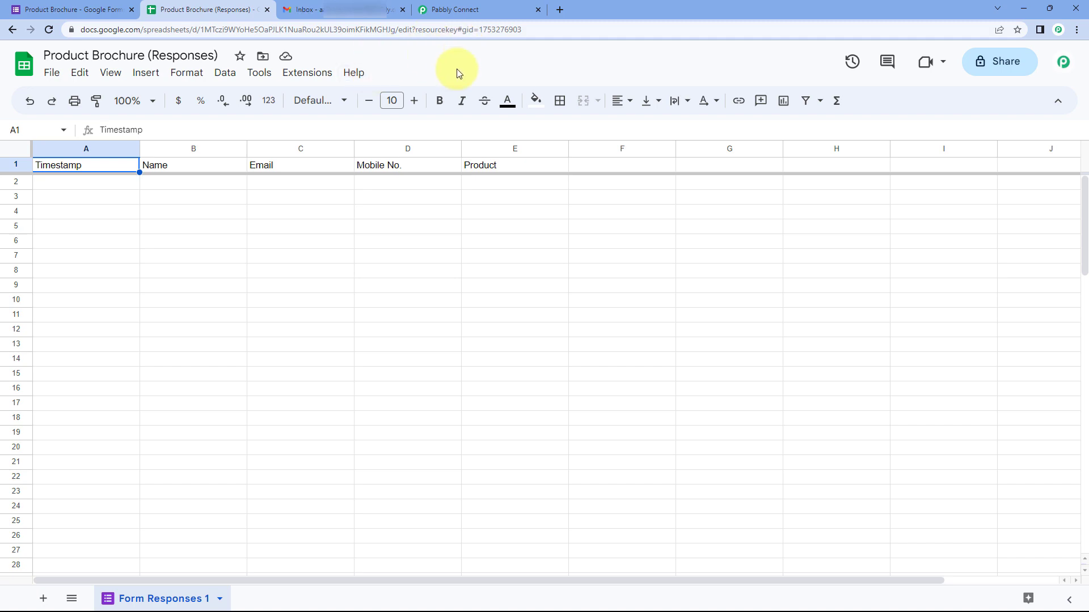
pyautogui.click(471, 10)
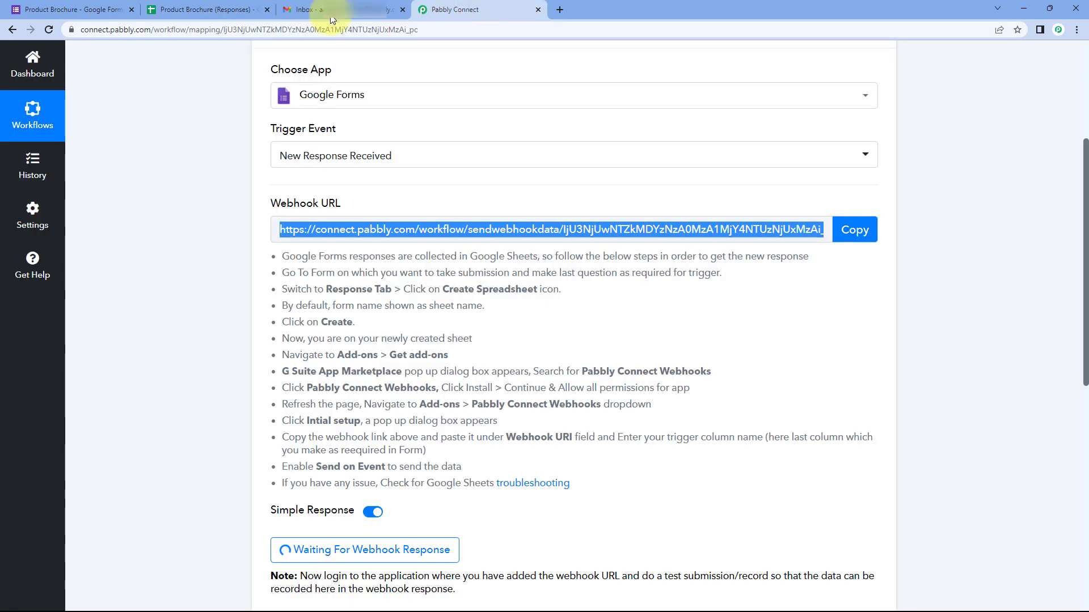
pyautogui.scroll(-4, 219, 258)
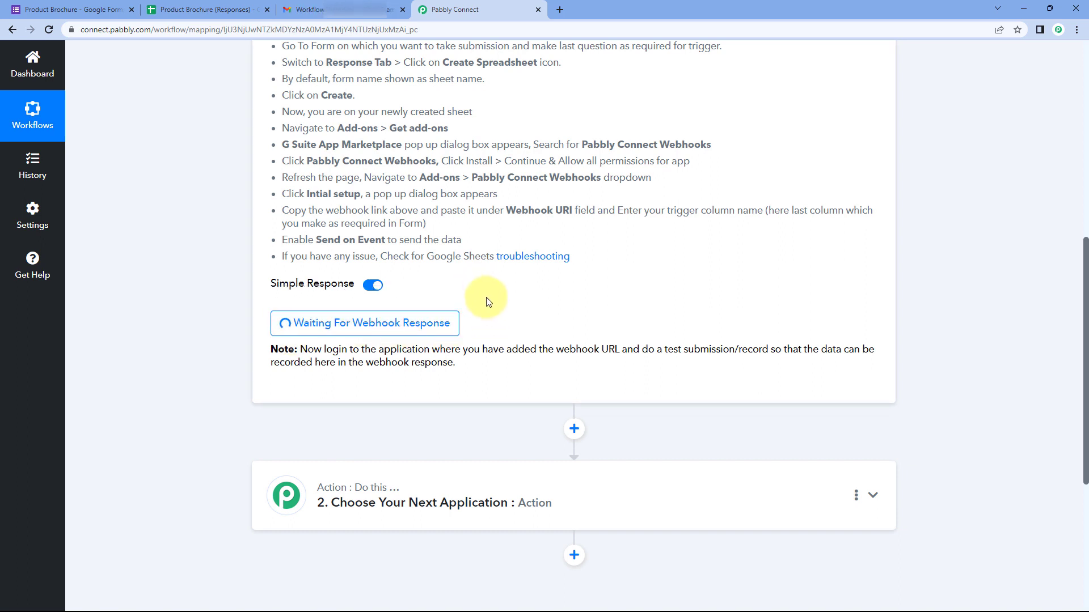
pyautogui.click(136, 5)
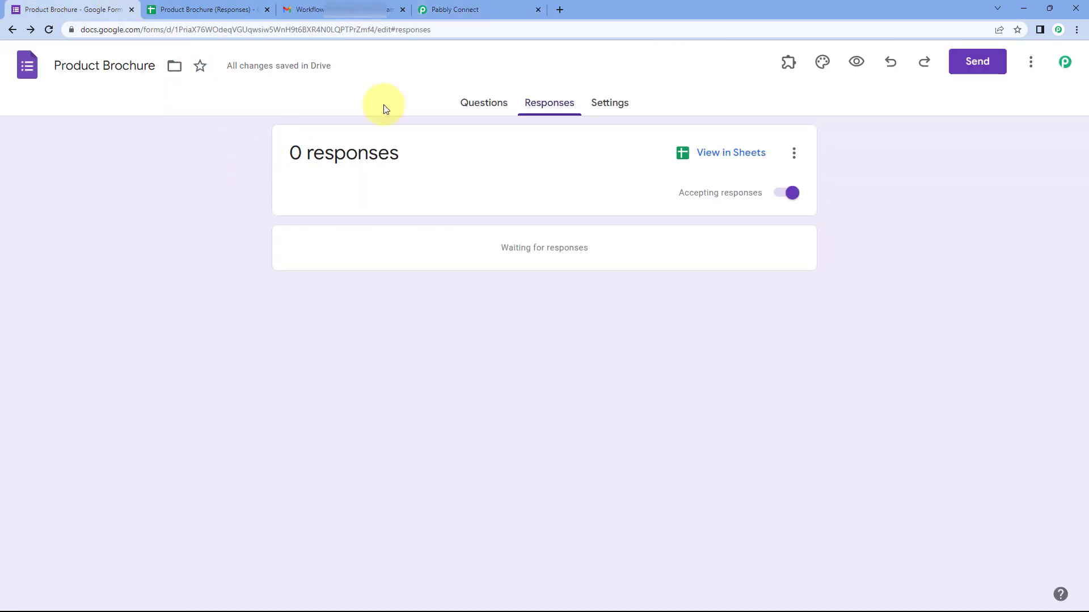
# Step: Open a live preview of the Product Brochure form from the Questions tab
pyautogui.click(464, 103)
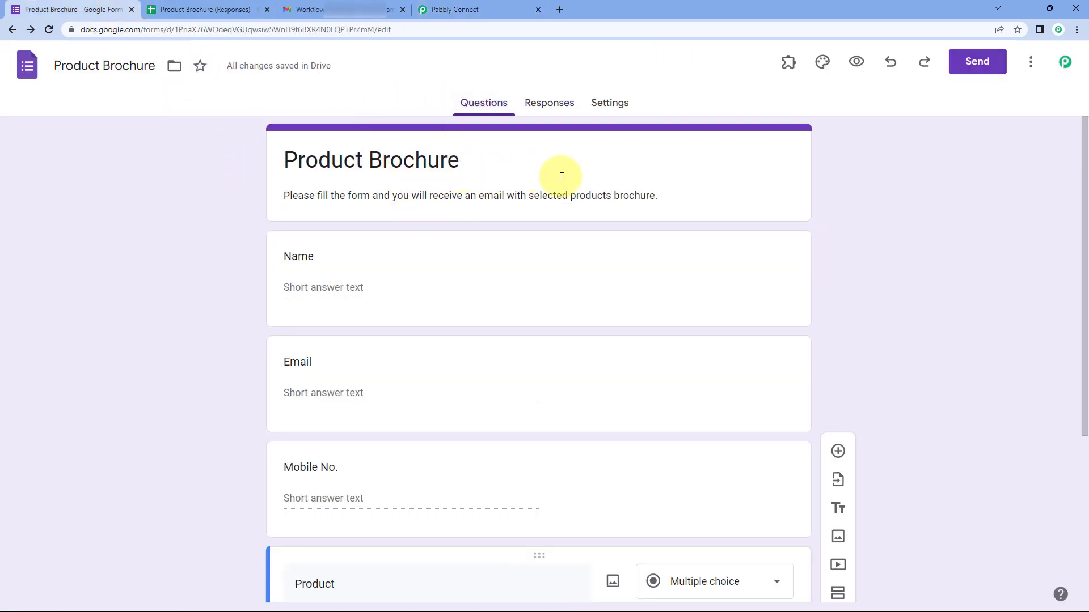
pyautogui.click(855, 65)
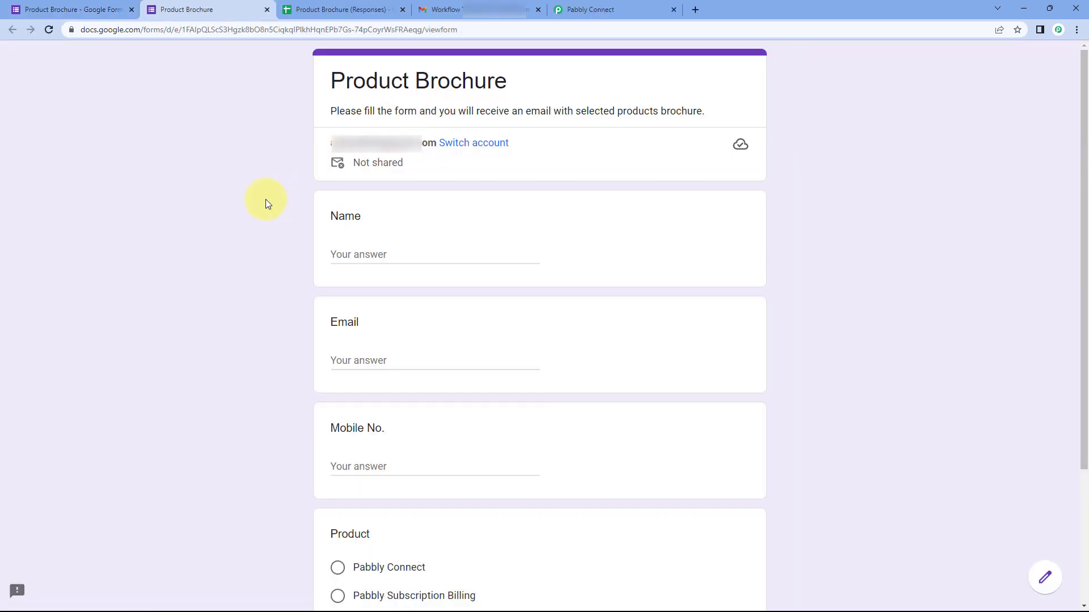
pyautogui.scroll(-3, 264, 200)
pyautogui.scroll(1, 341, 136)
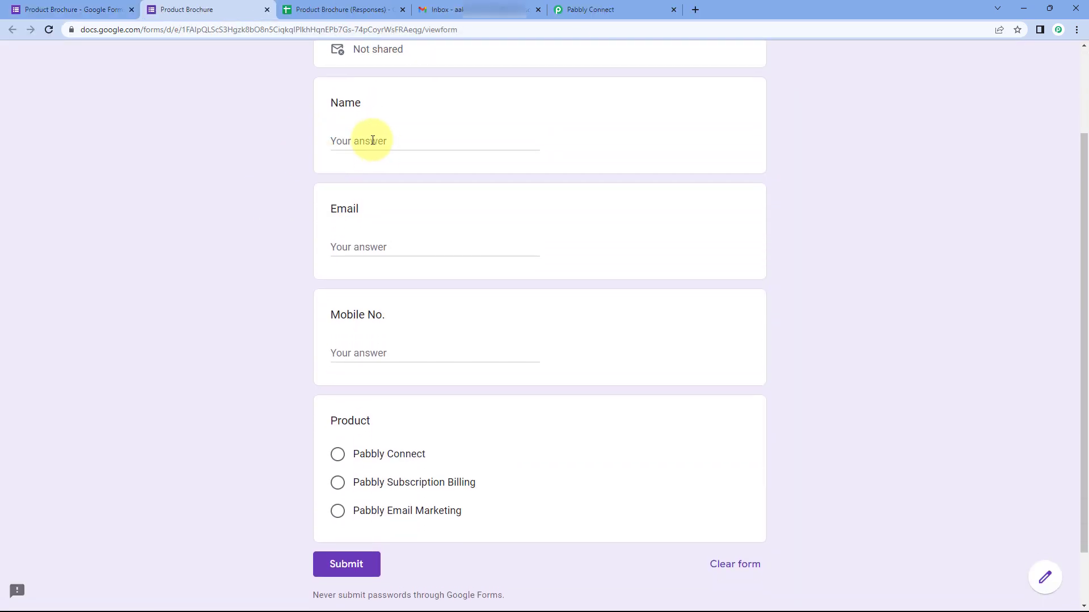
# Step: Fill in a test name, e-mail and mobile number, choose Pabbly Connect, and submit
pyautogui.click(378, 141)
pyautogui.write('Demo User')
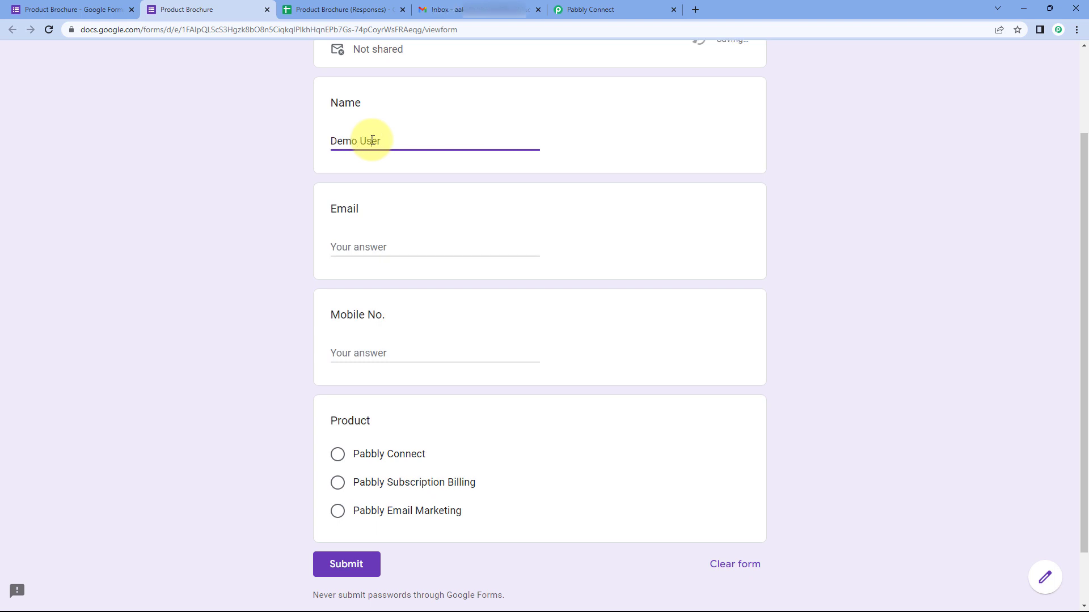
pyautogui.press('Tab')
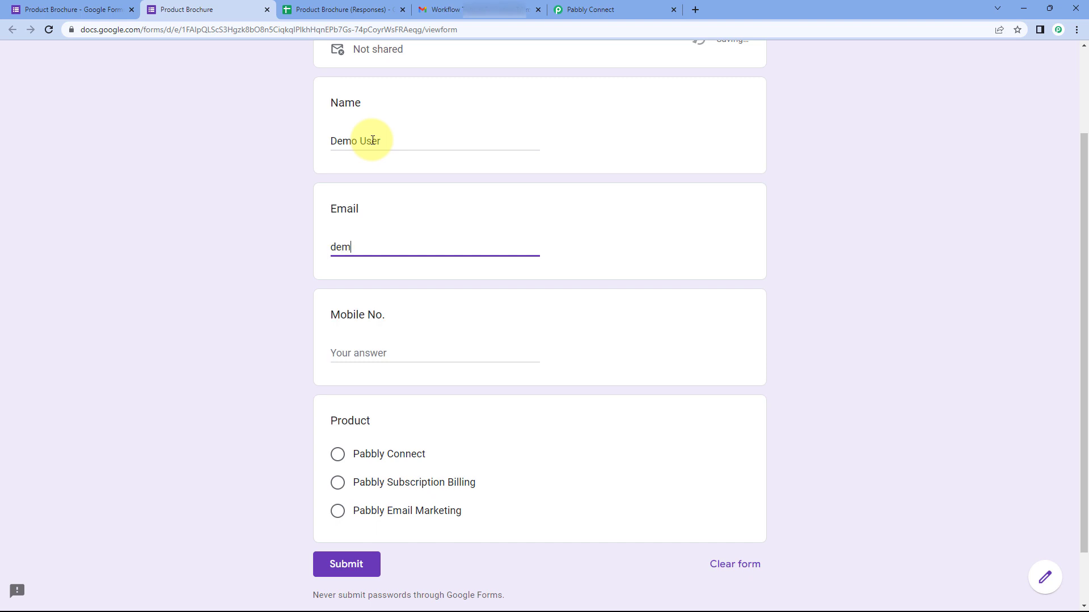
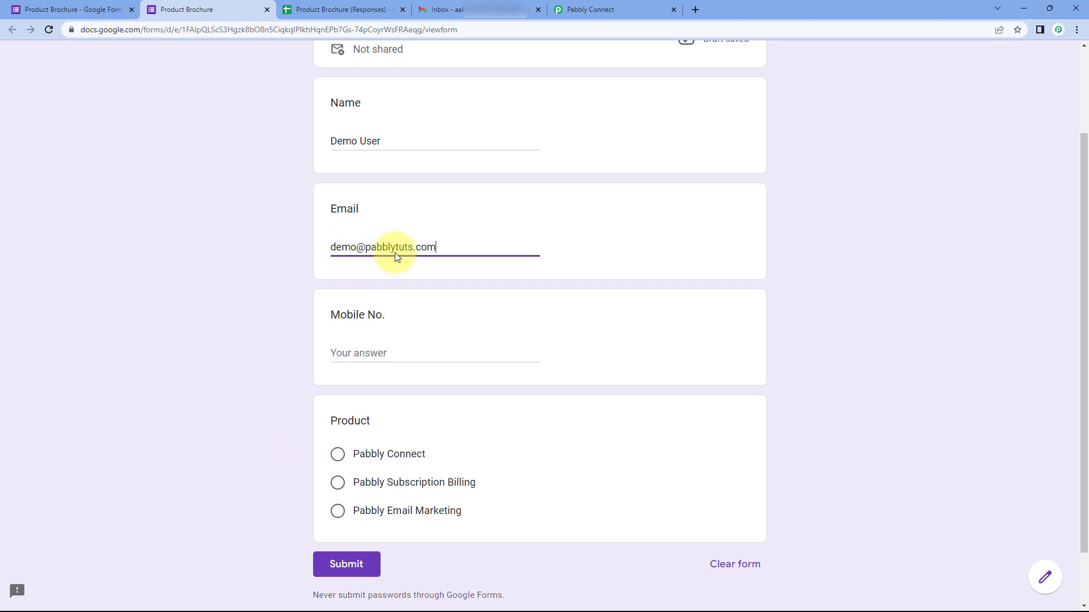
pyautogui.click(383, 355)
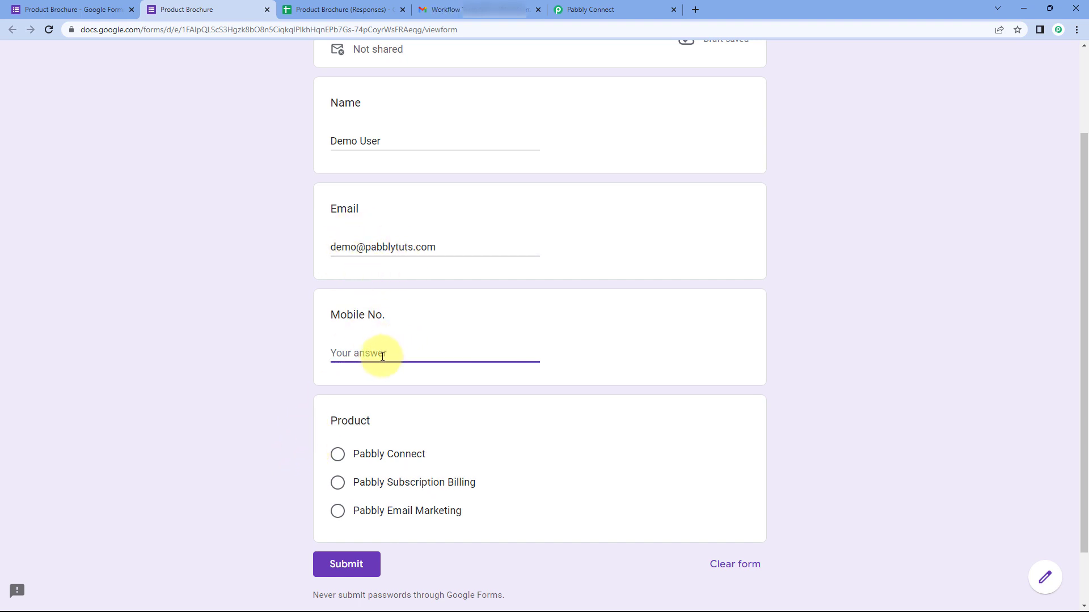
pyautogui.write('1234567890')
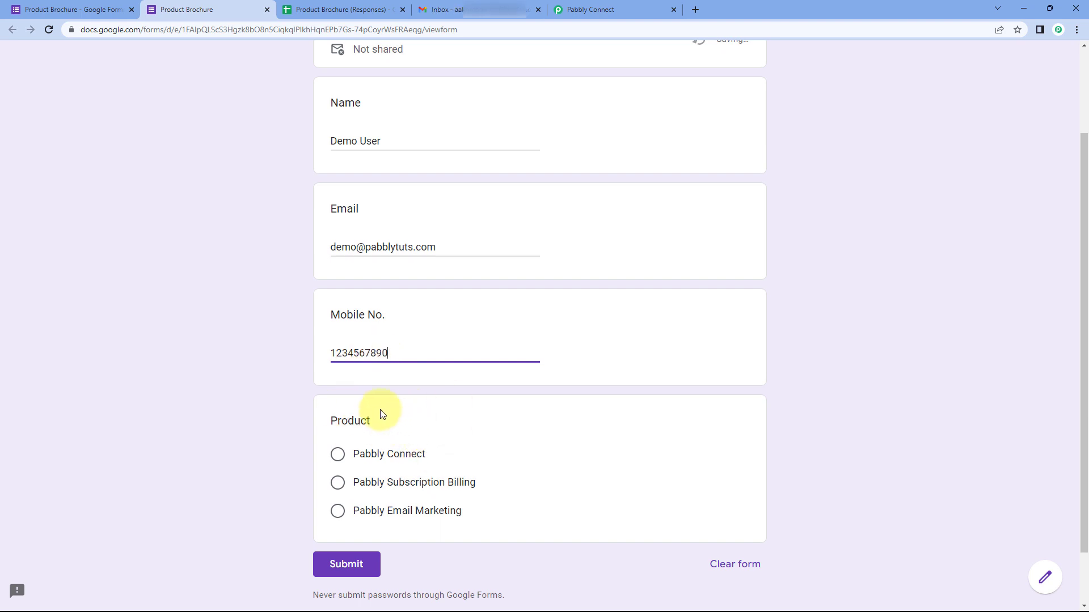
pyautogui.scroll(-1, 379, 415)
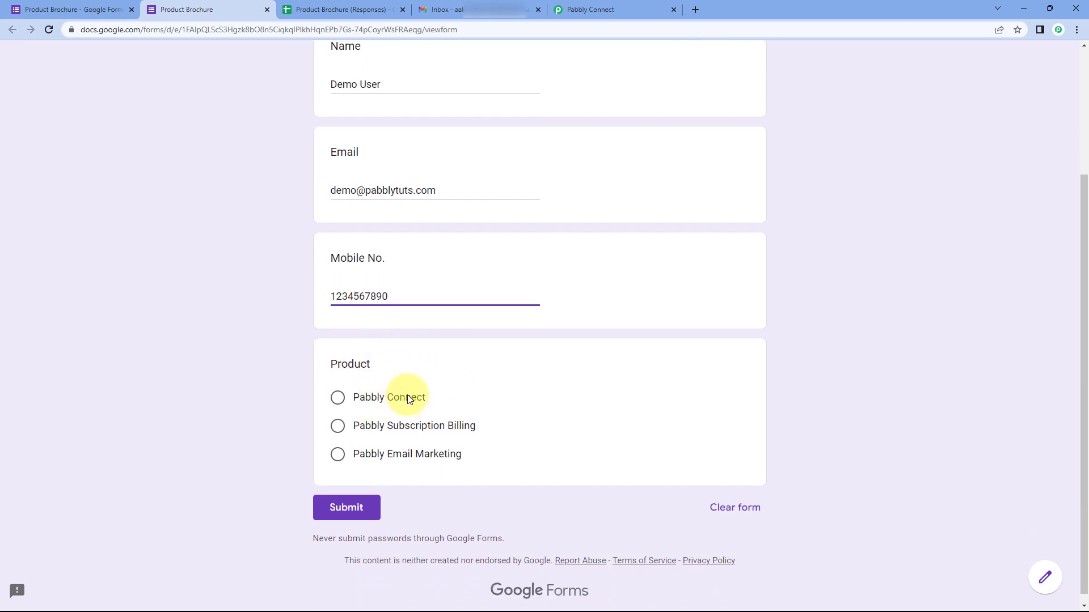
pyautogui.click(339, 402)
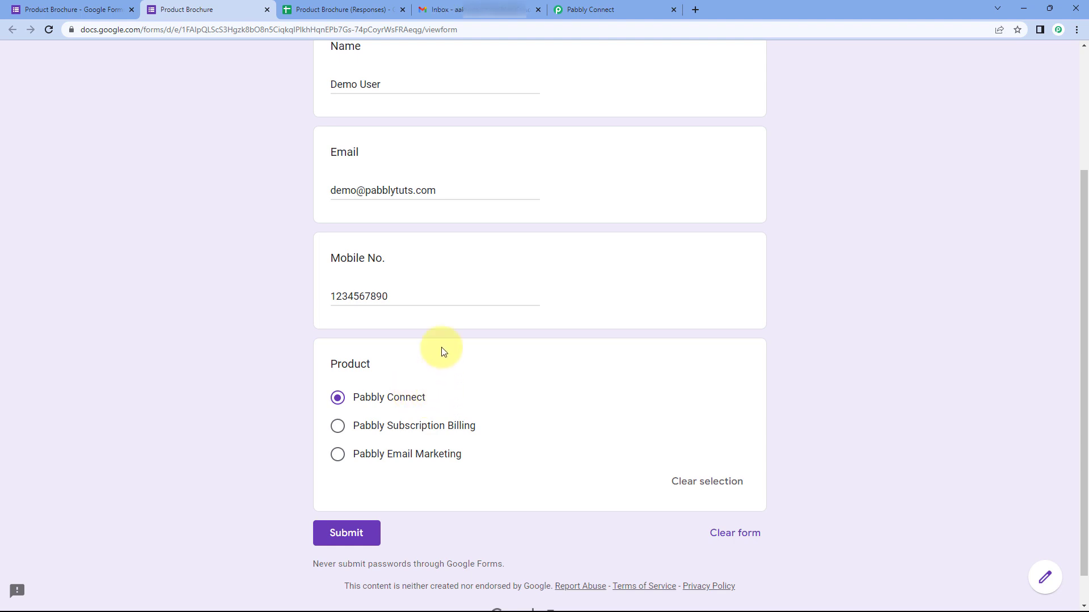
pyautogui.click(350, 533)
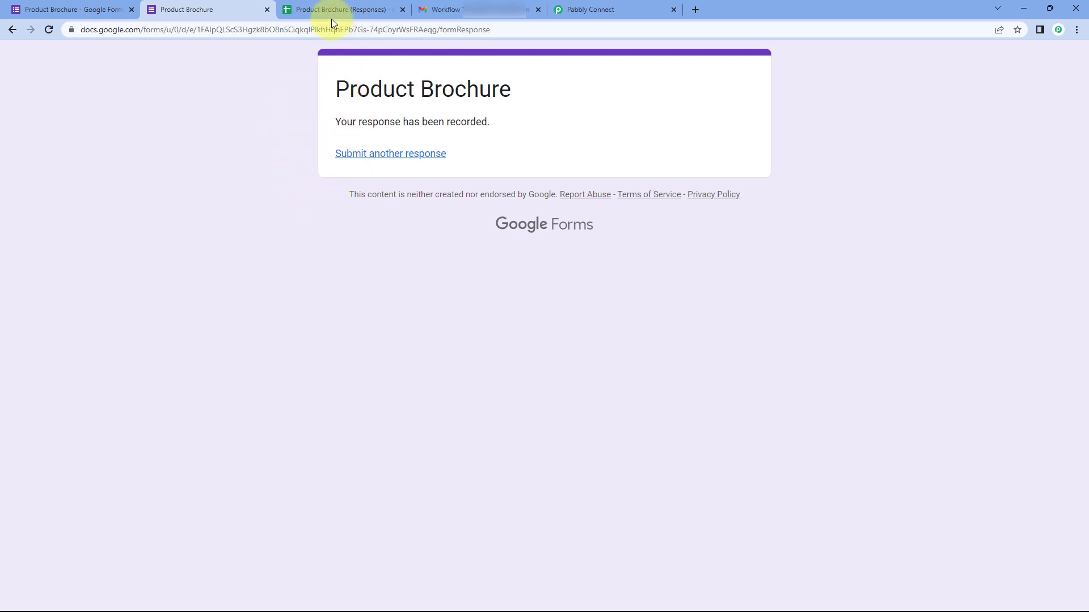
# Step: Check the new row in the response sheet, then scroll to Pabbly Connect's captured response
pyautogui.click(373, 8)
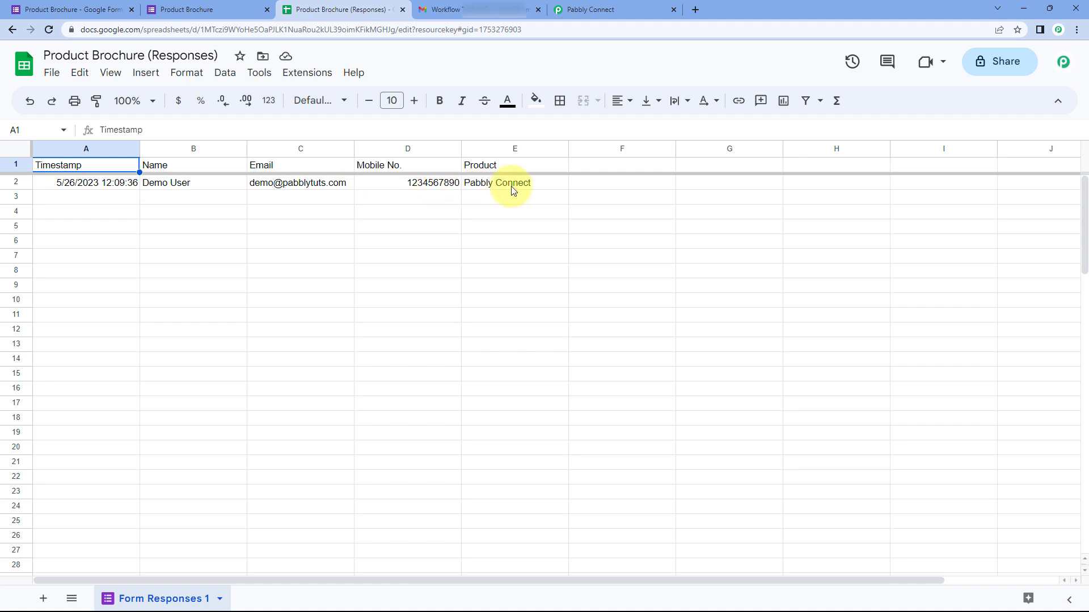
pyautogui.click(619, 7)
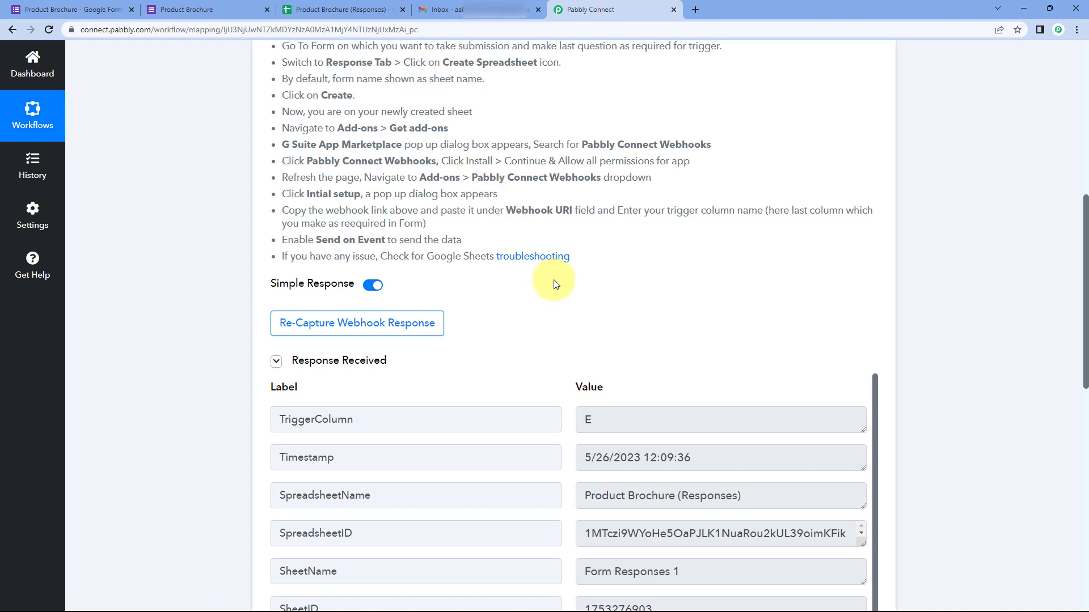
pyautogui.scroll(-1, 554, 287)
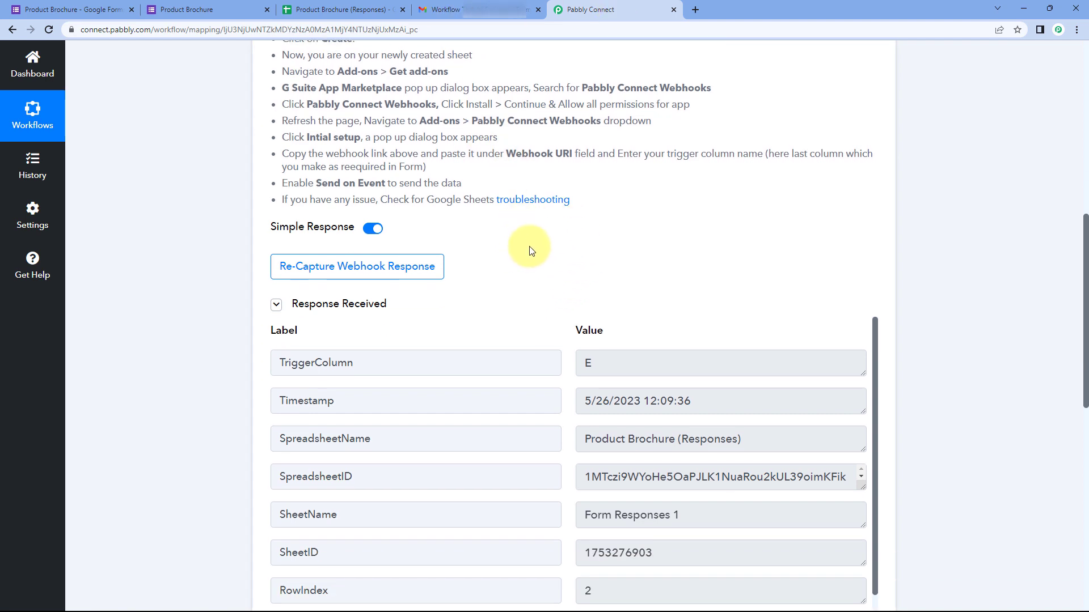
pyautogui.scroll(-2, 542, 212)
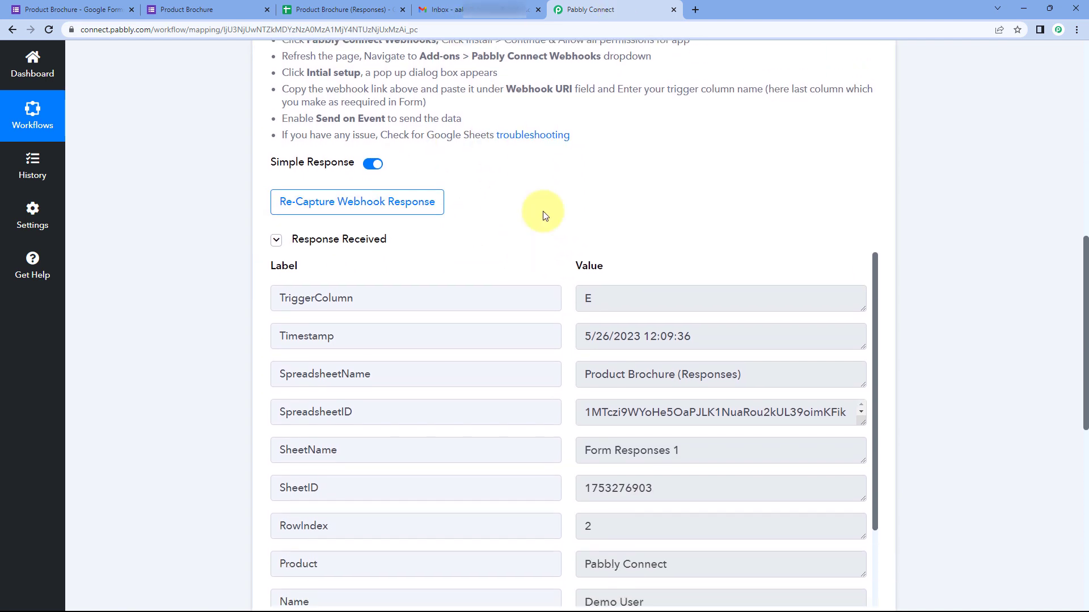
pyautogui.scroll(-1, 549, 182)
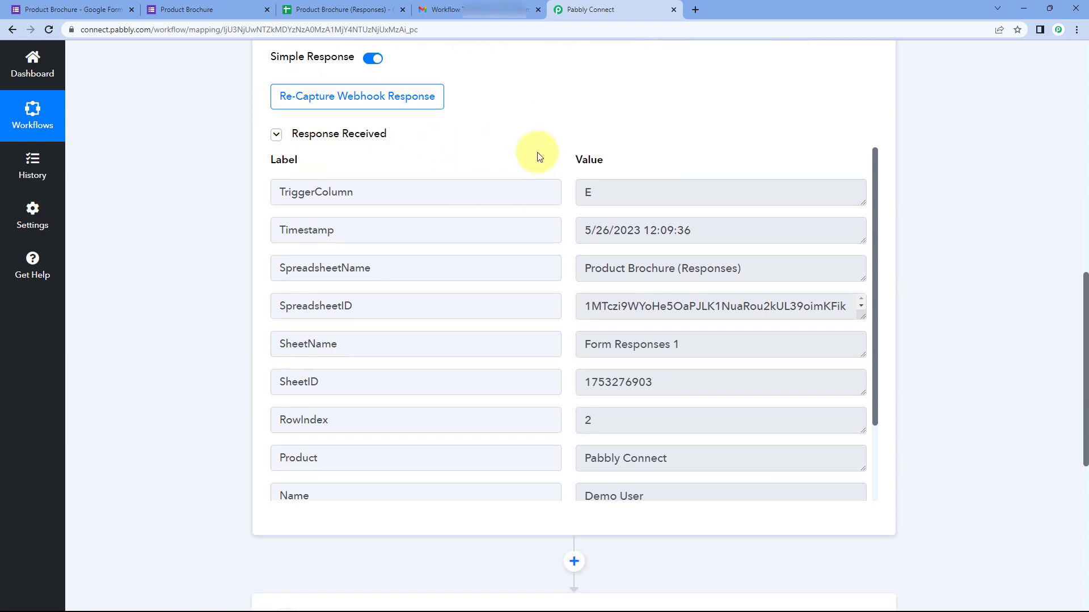
pyautogui.scroll(-1, 567, 182)
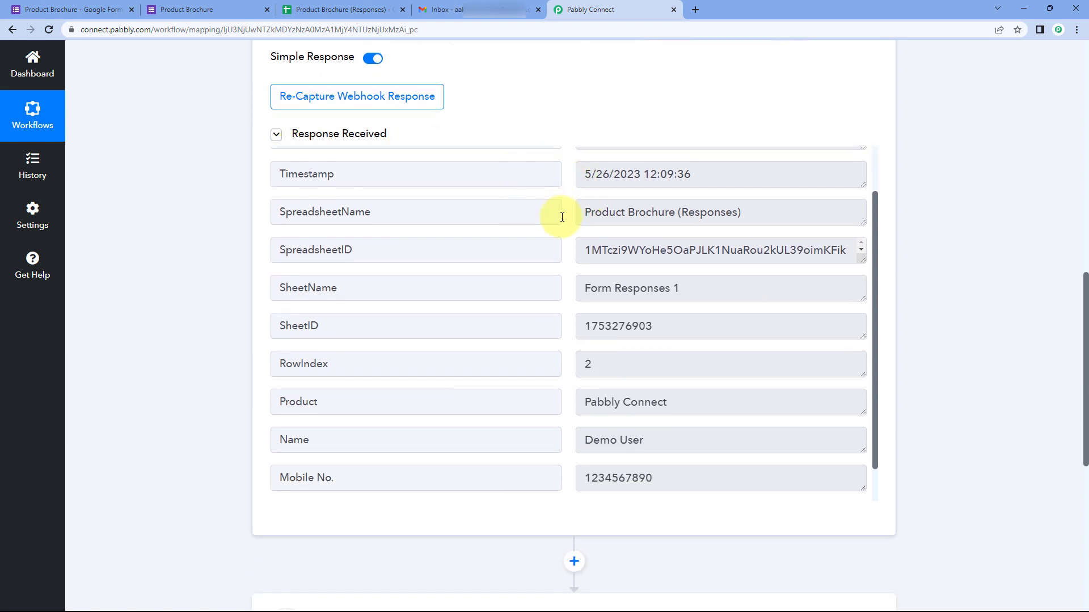
pyautogui.scroll(-1, 567, 255)
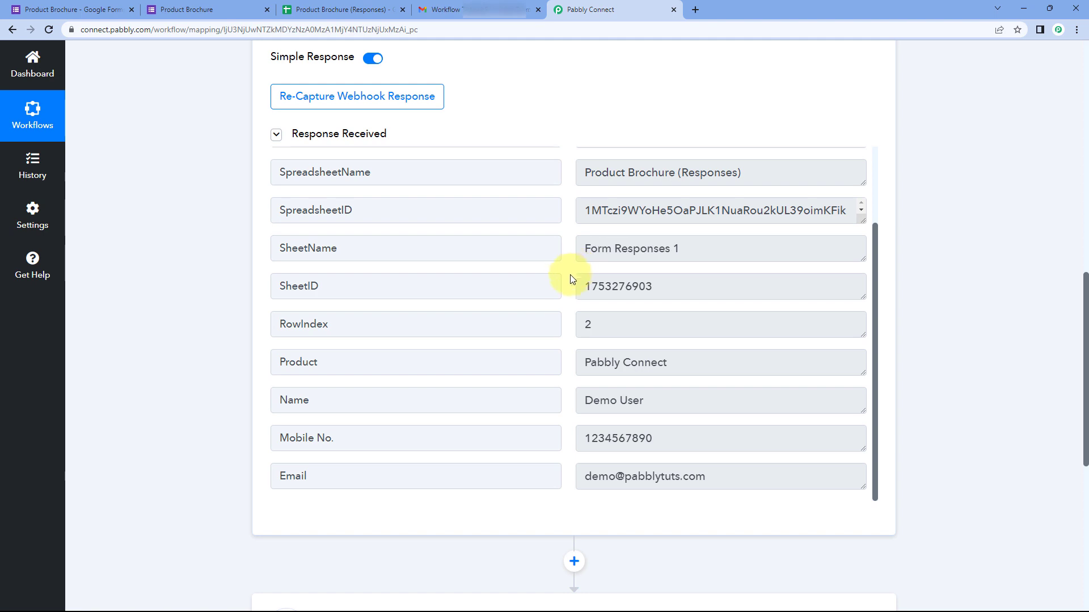
# Step: Highlight the captured Name, Email, Mobile No. and Product (Pabbly Connect) values
pyautogui.moveTo(642, 401); pyautogui.dragTo(566, 406)
pyautogui.moveTo(708, 476); pyautogui.dragTo(562, 477)
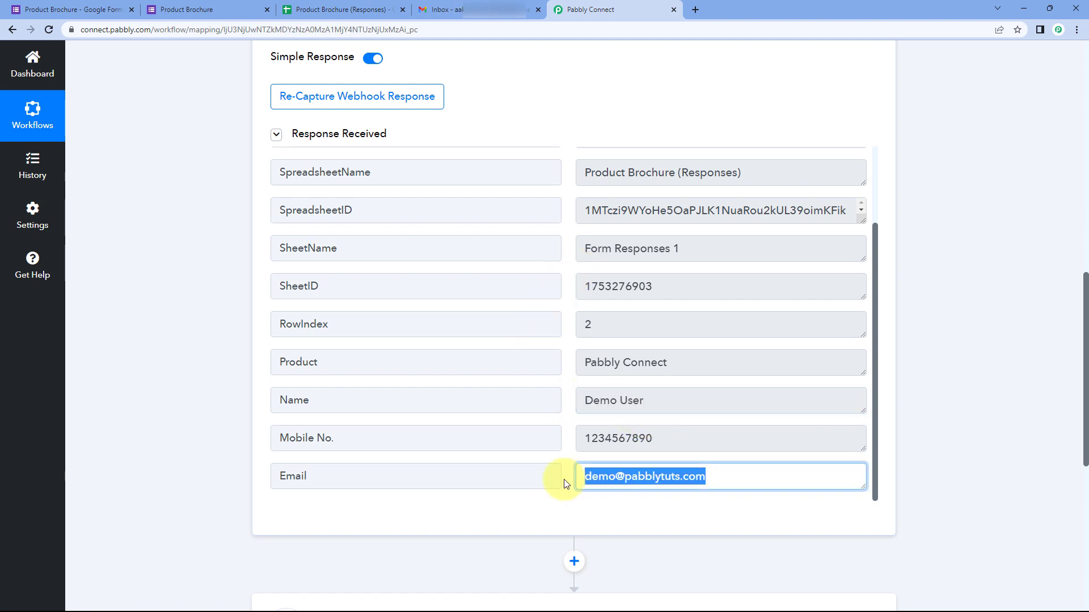
pyautogui.moveTo(675, 437); pyautogui.dragTo(569, 436)
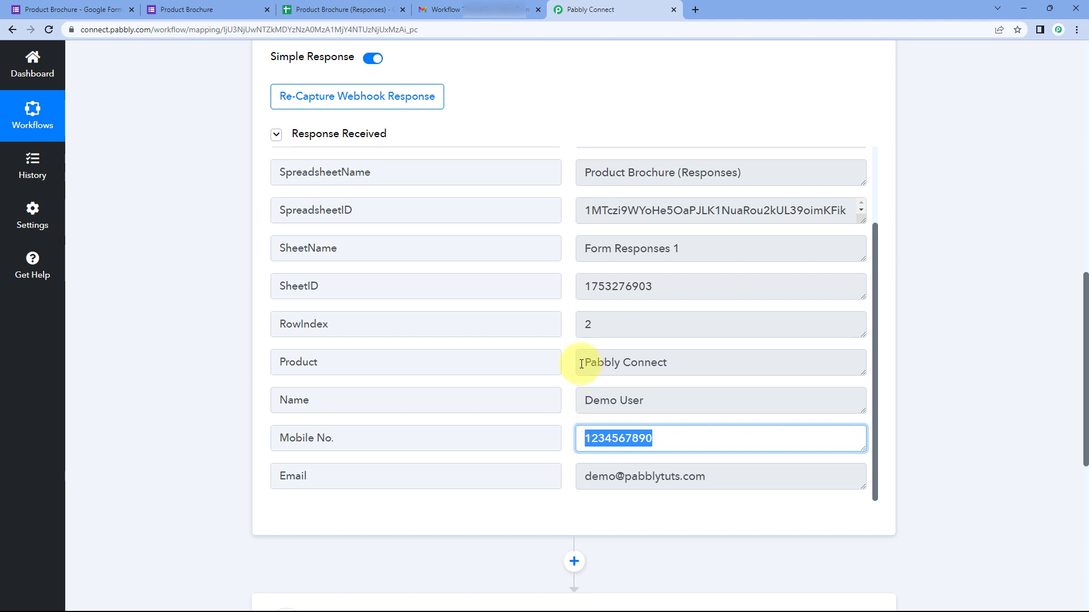
pyautogui.moveTo(581, 363); pyautogui.dragTo(683, 352)
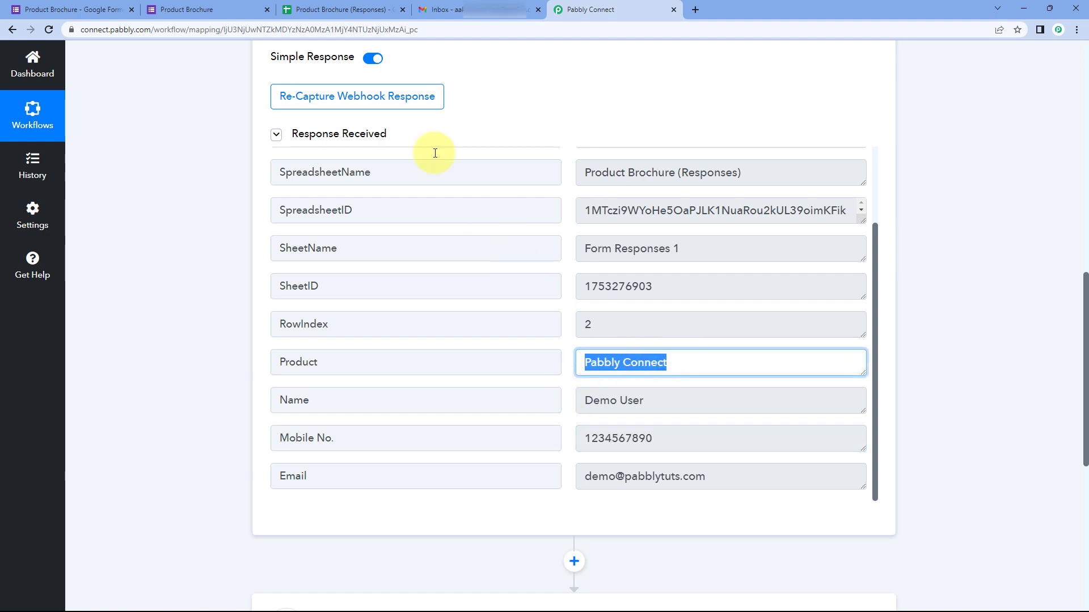
pyautogui.click(187, 10)
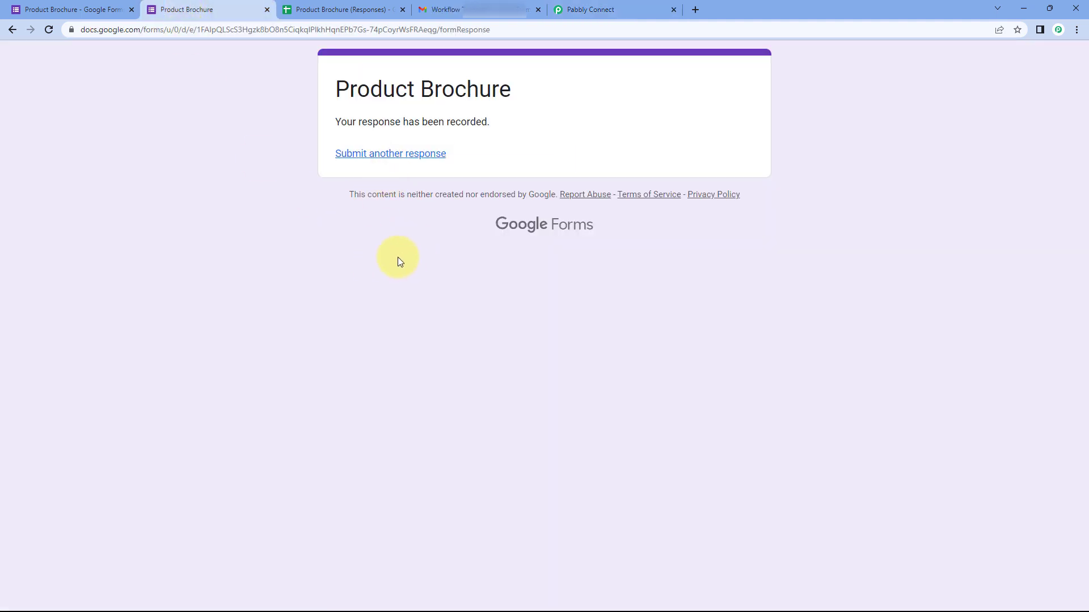
pyautogui.click(582, 9)
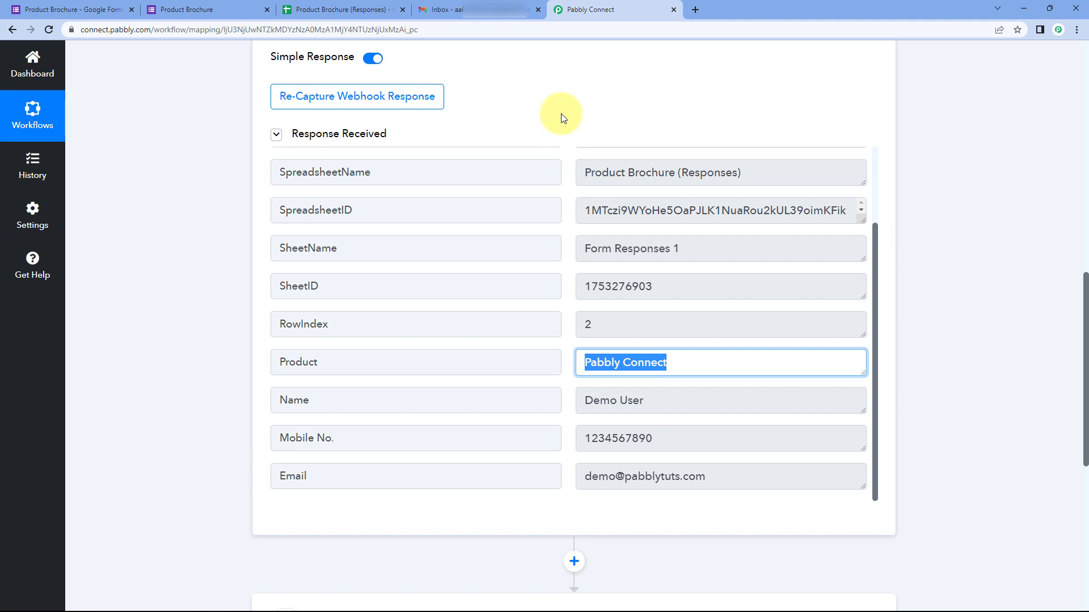
# Step: Re-highlight the captured Product value Pabbly Connect on the workflow page
pyautogui.click(562, 213)
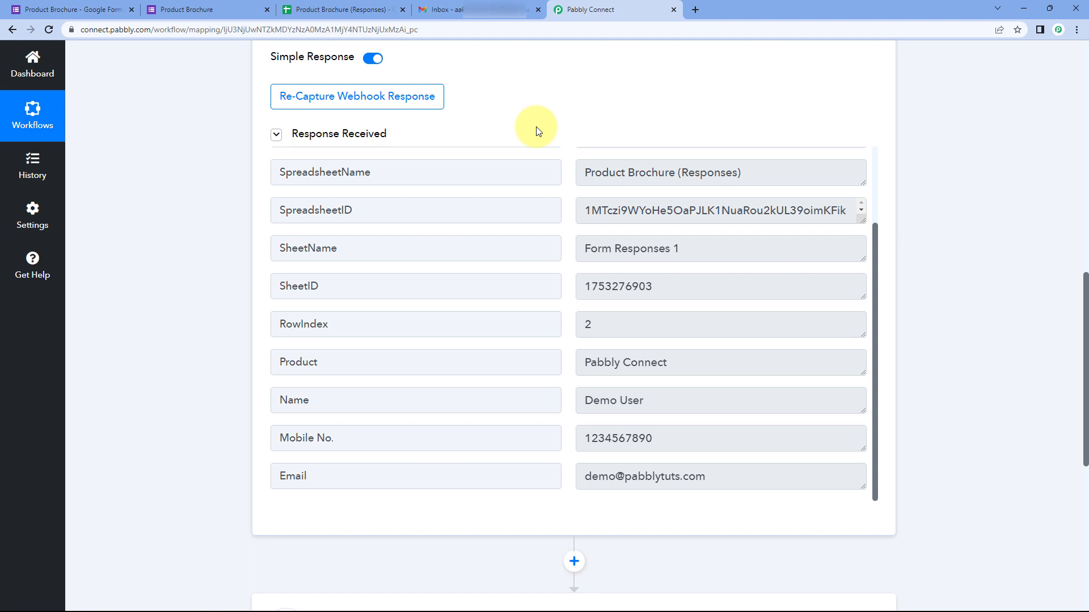
pyautogui.scroll(-2, 545, 130)
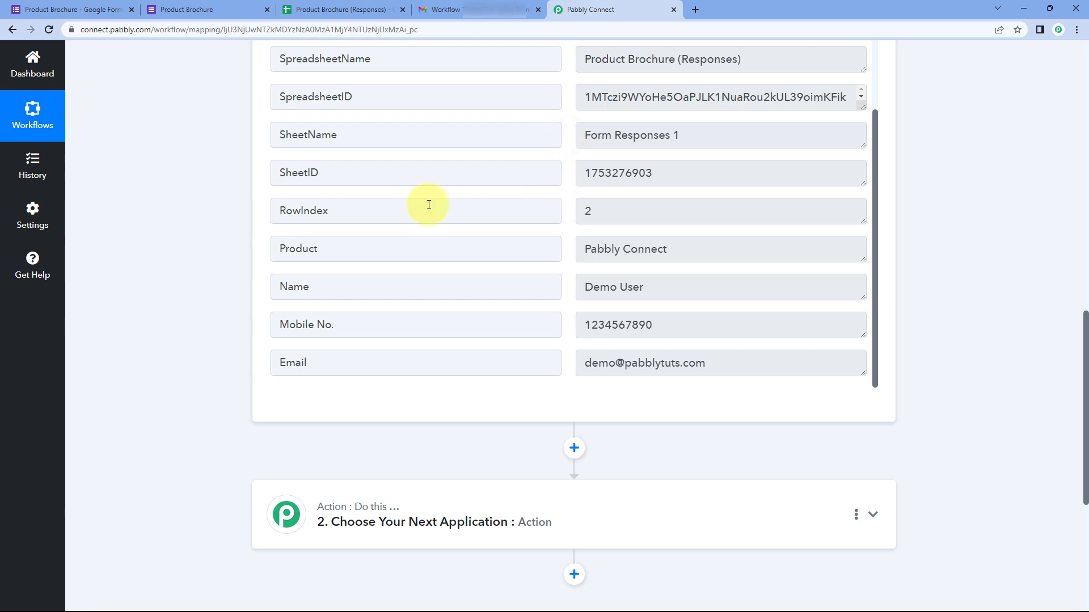
pyautogui.scroll(-1, 230, 257)
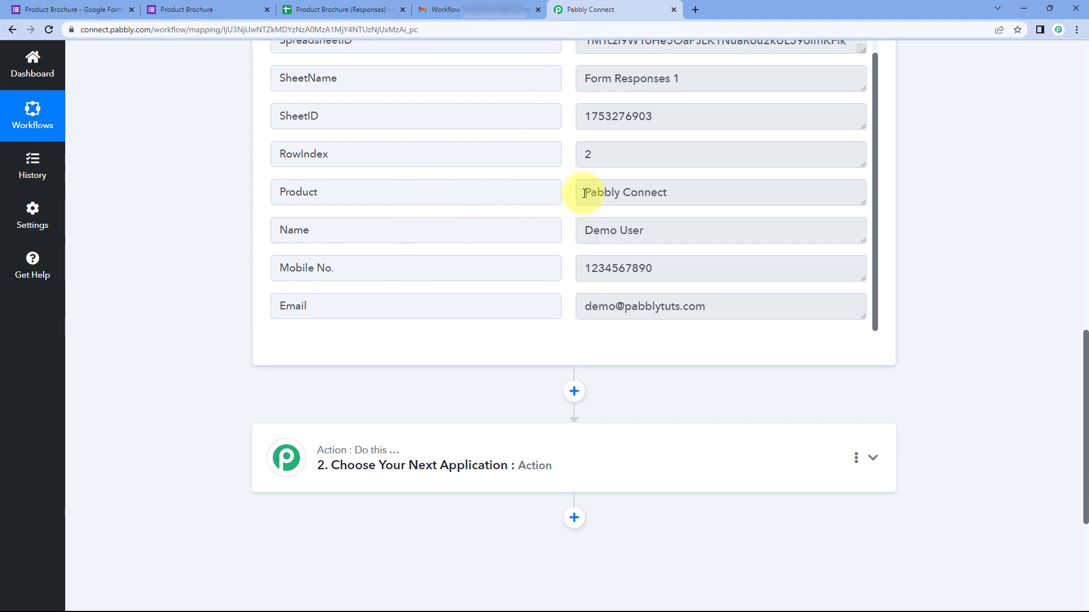
pyautogui.moveTo(584, 194); pyautogui.dragTo(681, 194)
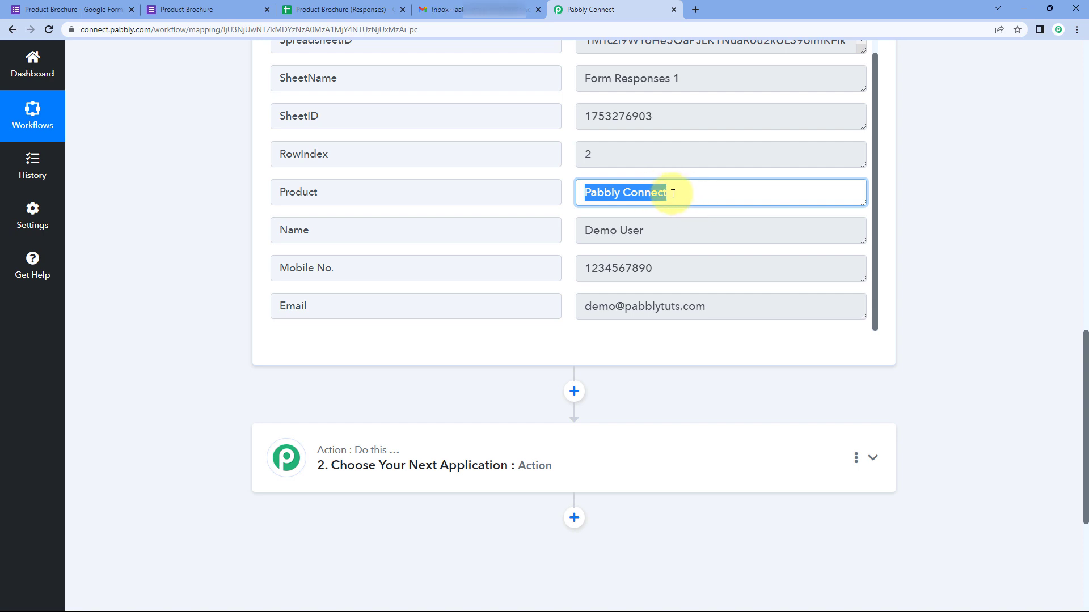
pyautogui.click(560, 194)
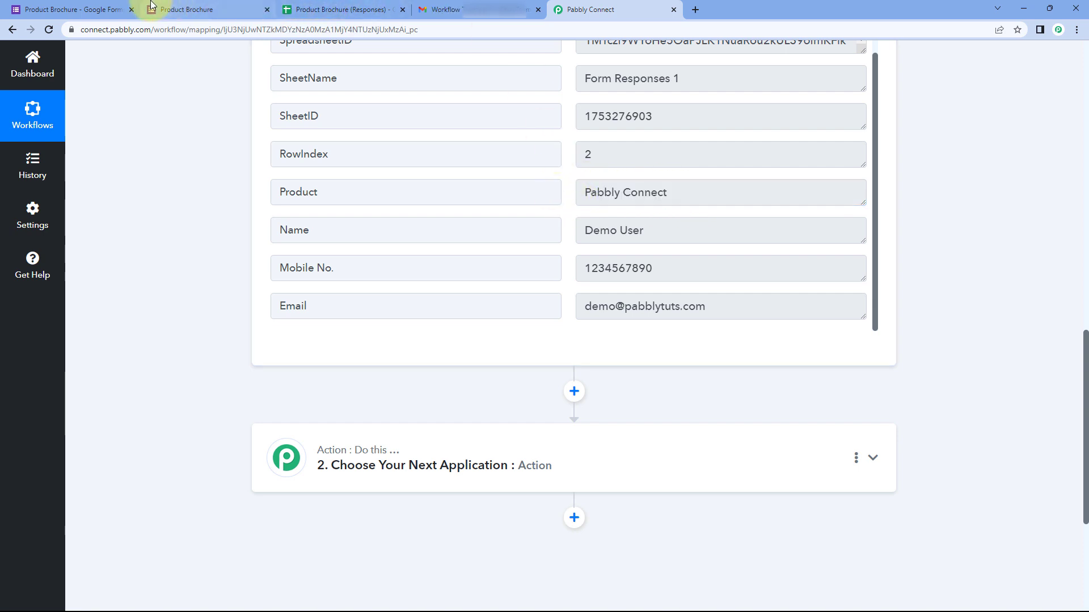
pyautogui.click(114, 8)
pyautogui.scroll(-5, 340, 377)
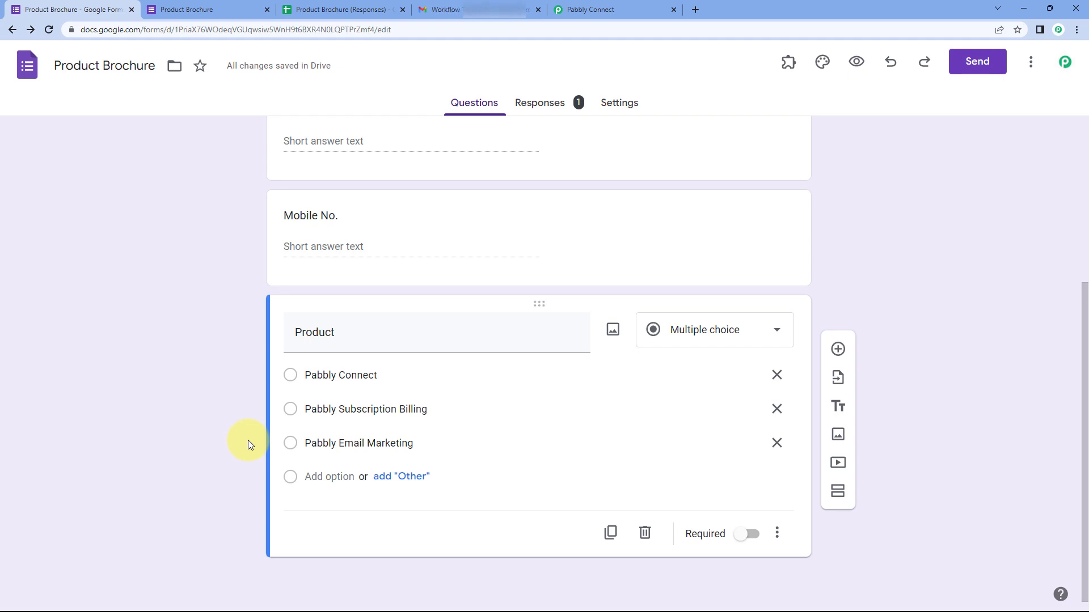
pyautogui.click(576, 8)
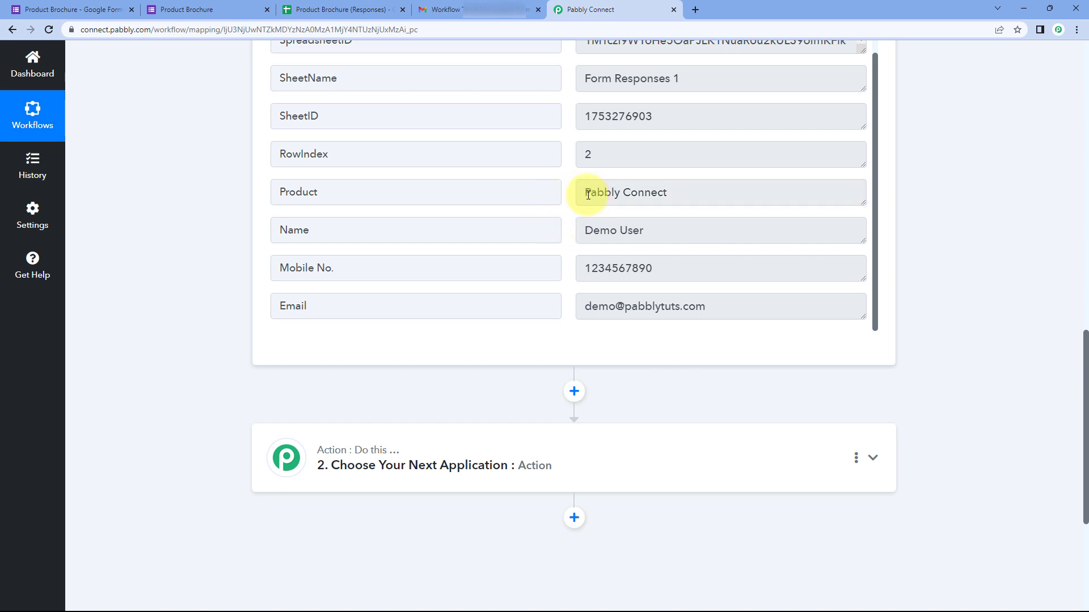
pyautogui.moveTo(584, 195); pyautogui.dragTo(671, 196)
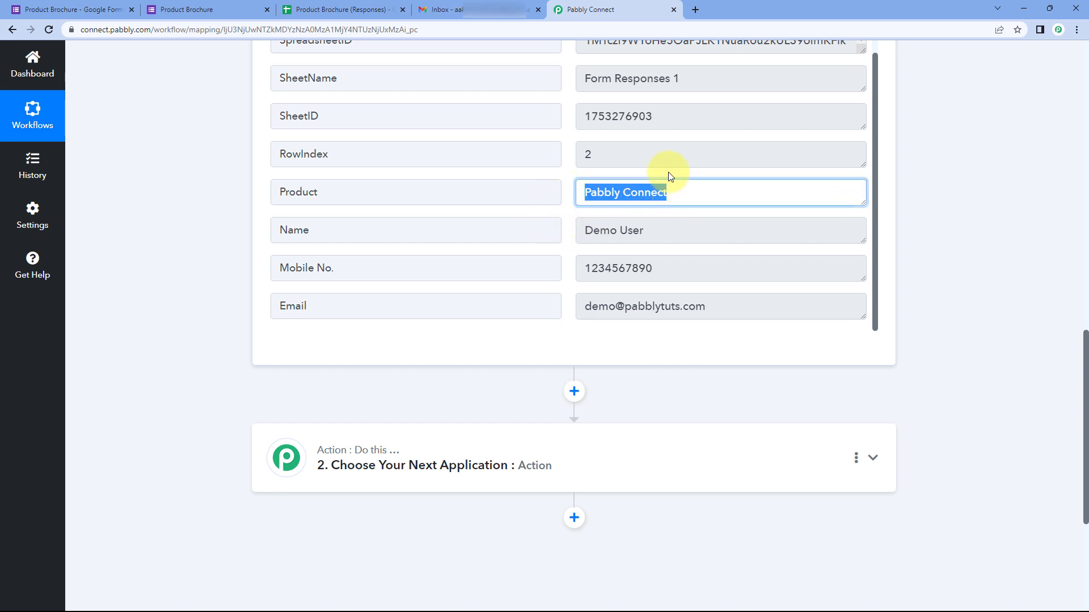
pyautogui.click(563, 190)
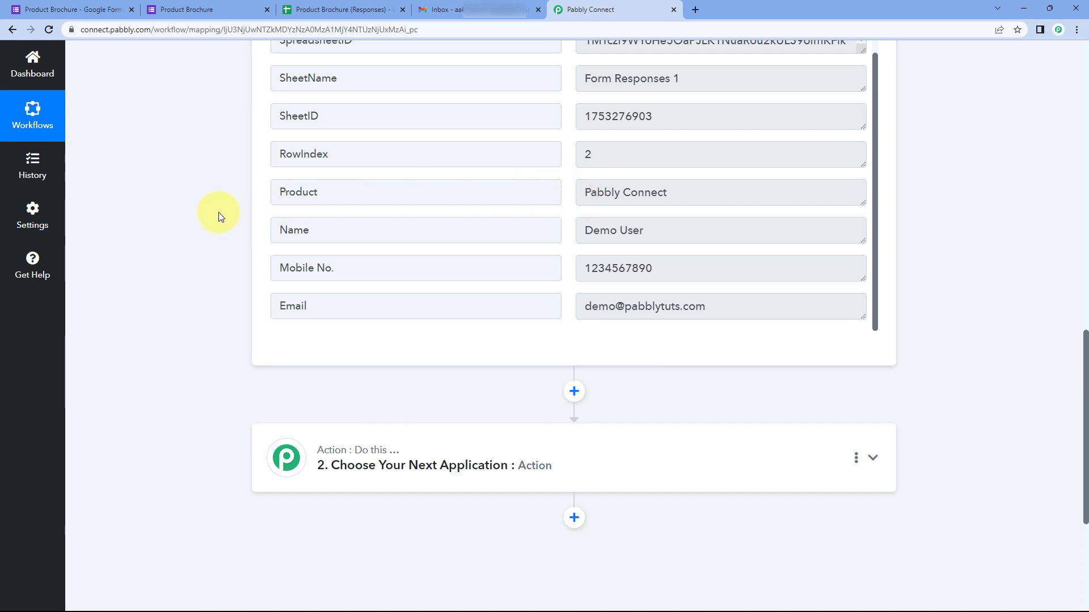
pyautogui.scroll(-3, 219, 212)
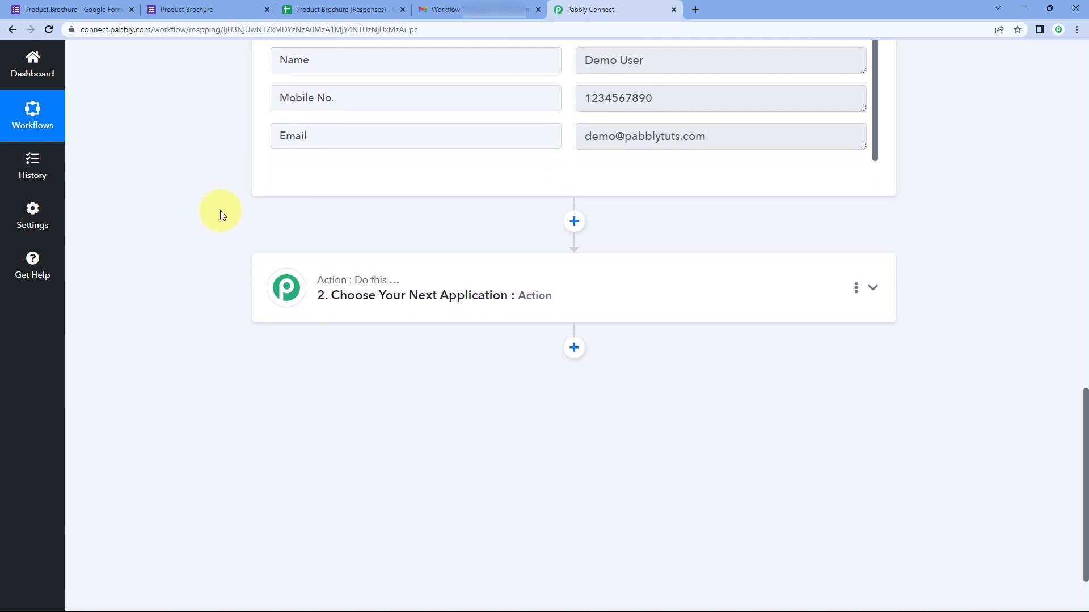
# Step: Search 'Lookup', choose the Lookup Table app and event, and connect the action
pyautogui.click(533, 276)
pyautogui.click(314, 253)
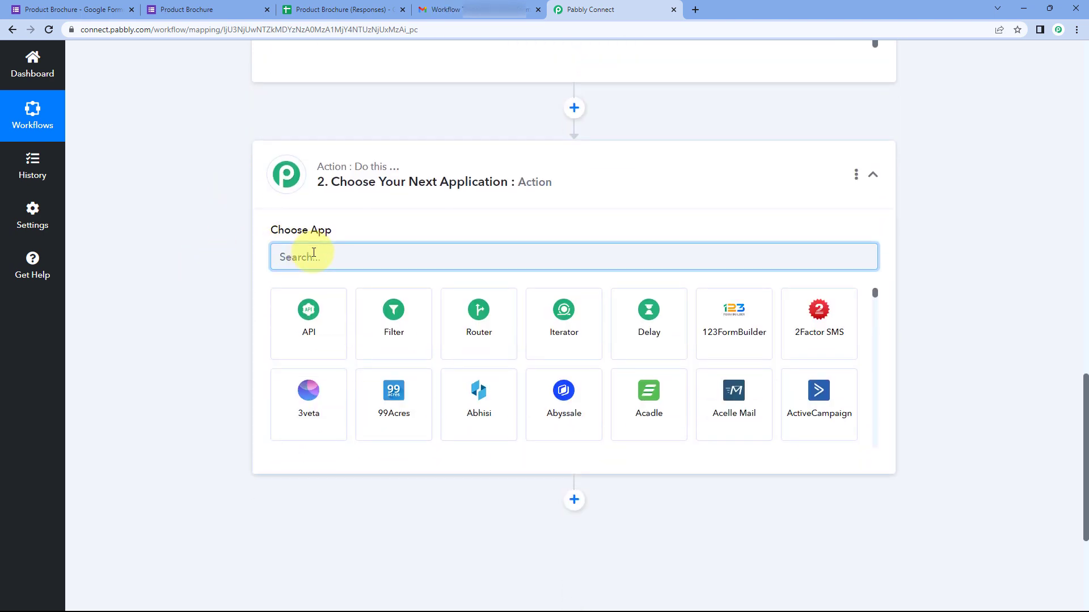
pyautogui.write('Lookup')
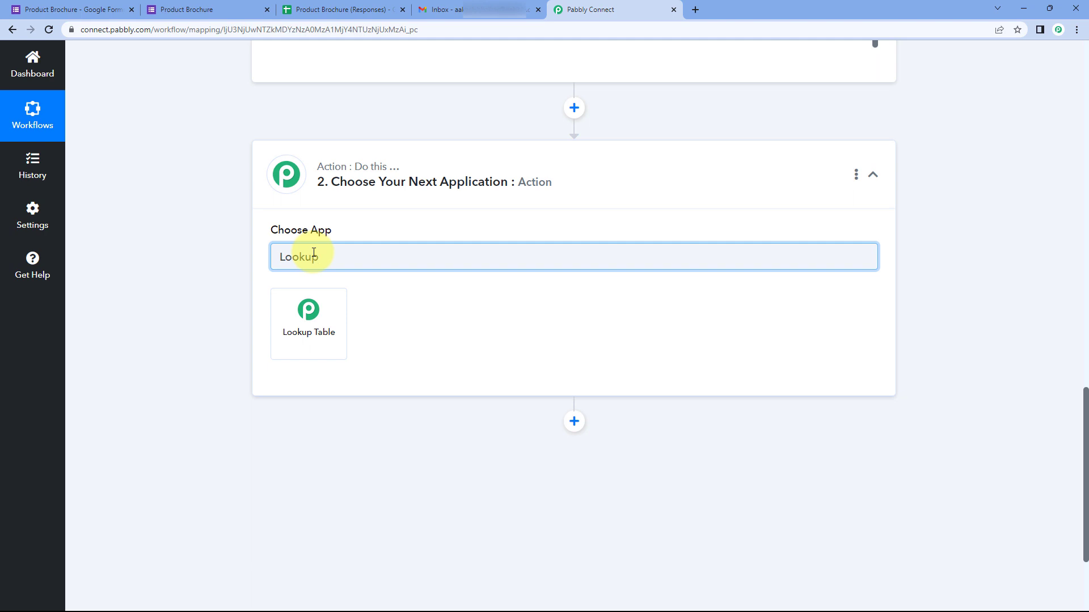
pyautogui.click(312, 325)
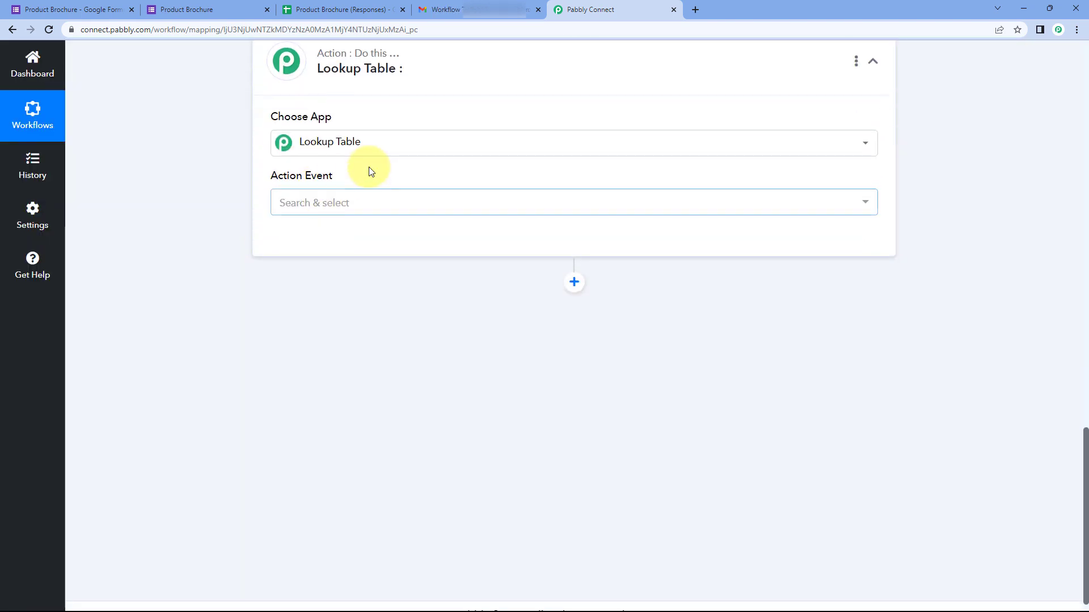
pyautogui.click(313, 203)
pyautogui.click(335, 268)
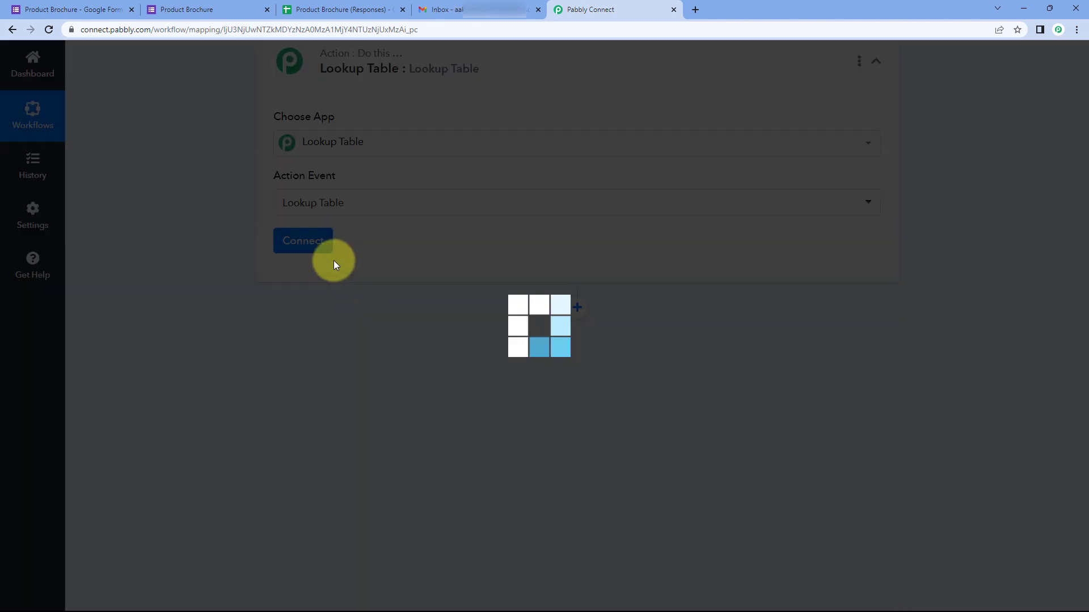
pyautogui.click(290, 242)
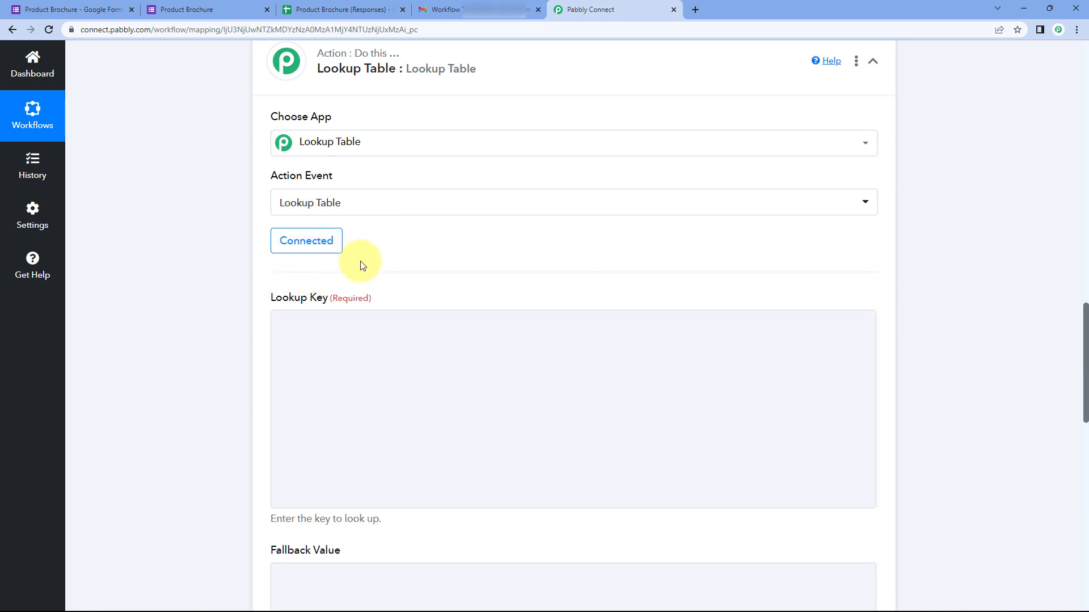
pyautogui.scroll(-1, 374, 255)
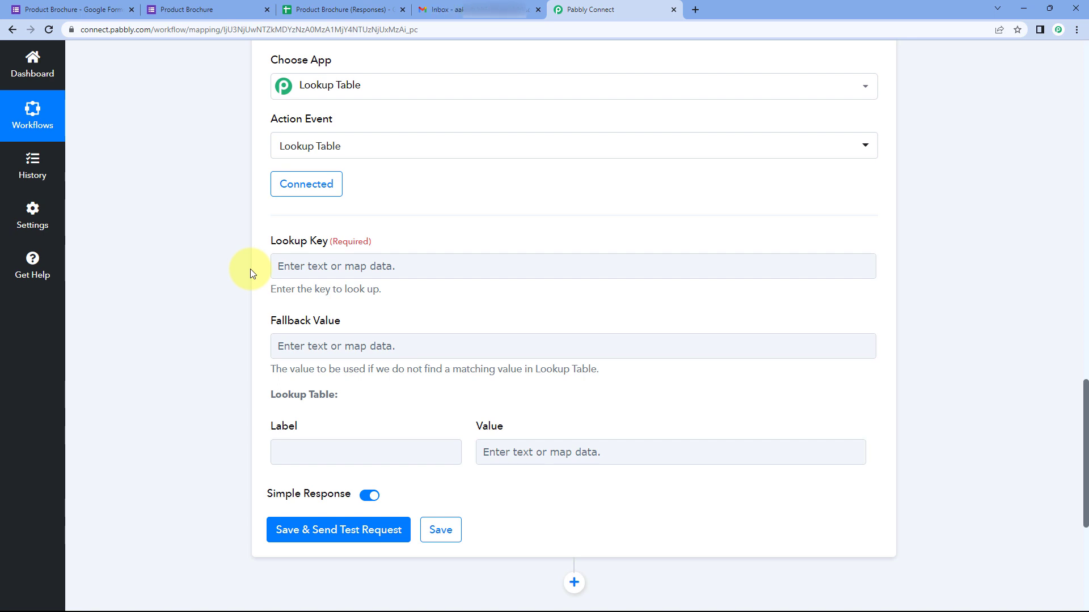
# Step: Highlight the captured Product label and its Pabbly Connect value in the trigger response
pyautogui.scroll(6, 381, 243)
pyautogui.scroll(2, 612, 252)
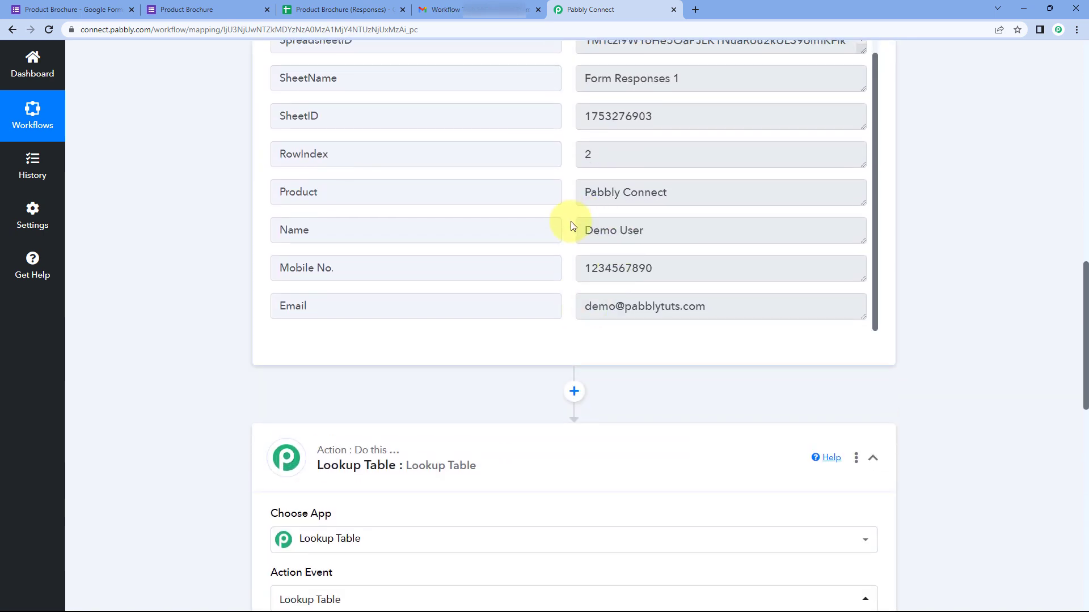
pyautogui.doubleClick(414, 191)
pyautogui.click(595, 190)
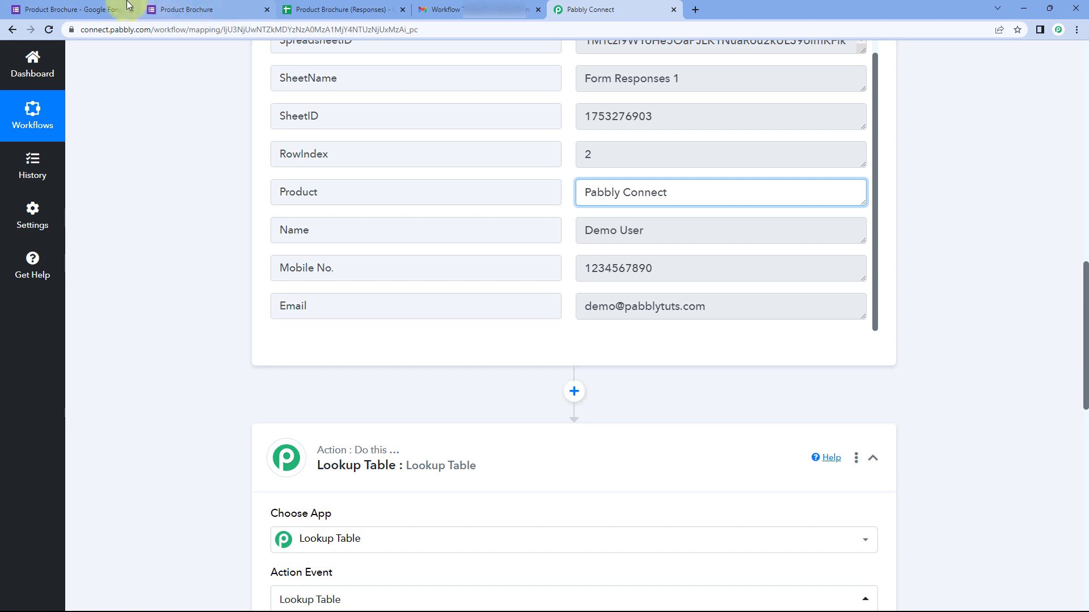
pyautogui.moveTo(271, 192); pyautogui.dragTo(367, 195)
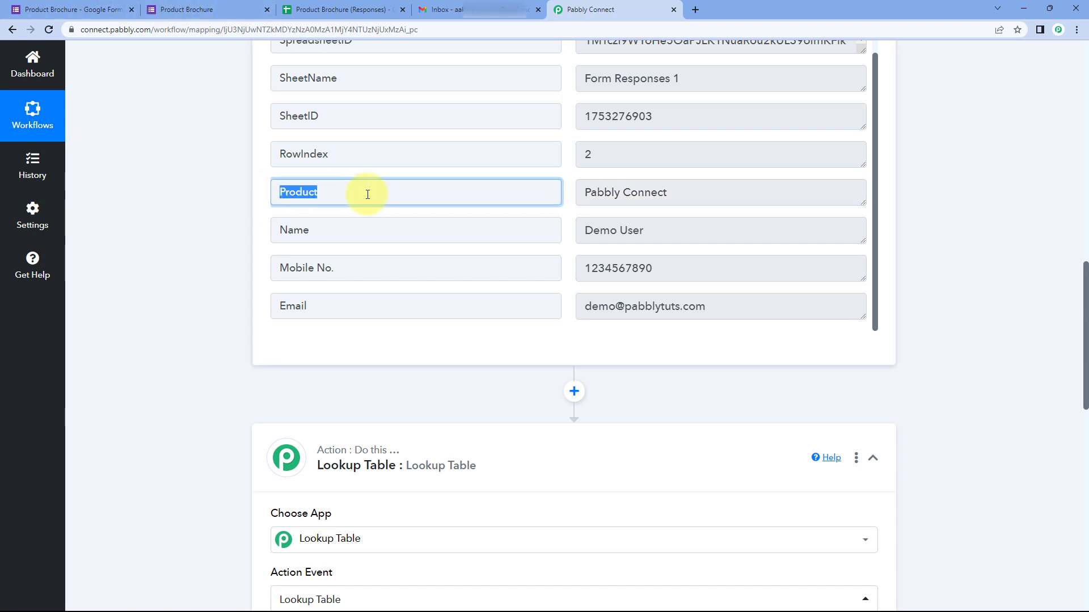
pyautogui.click(590, 189)
pyautogui.moveTo(591, 190); pyautogui.dragTo(675, 177)
pyautogui.click(567, 196)
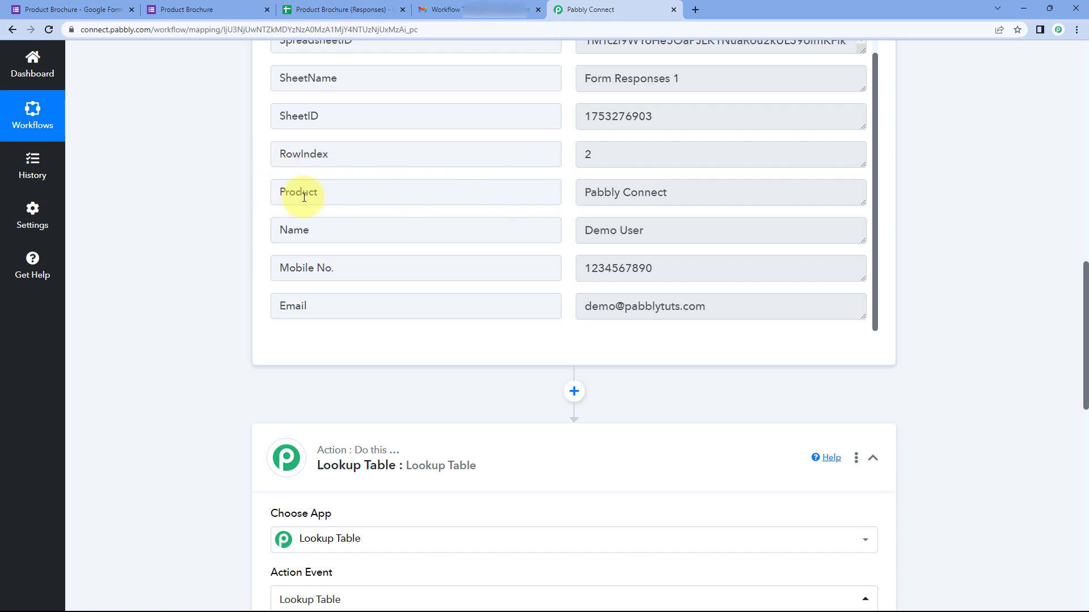
# Step: Compare against the form editor, re-highlight the Product value, and scroll to the Lookup fields
pyautogui.click(97, 9)
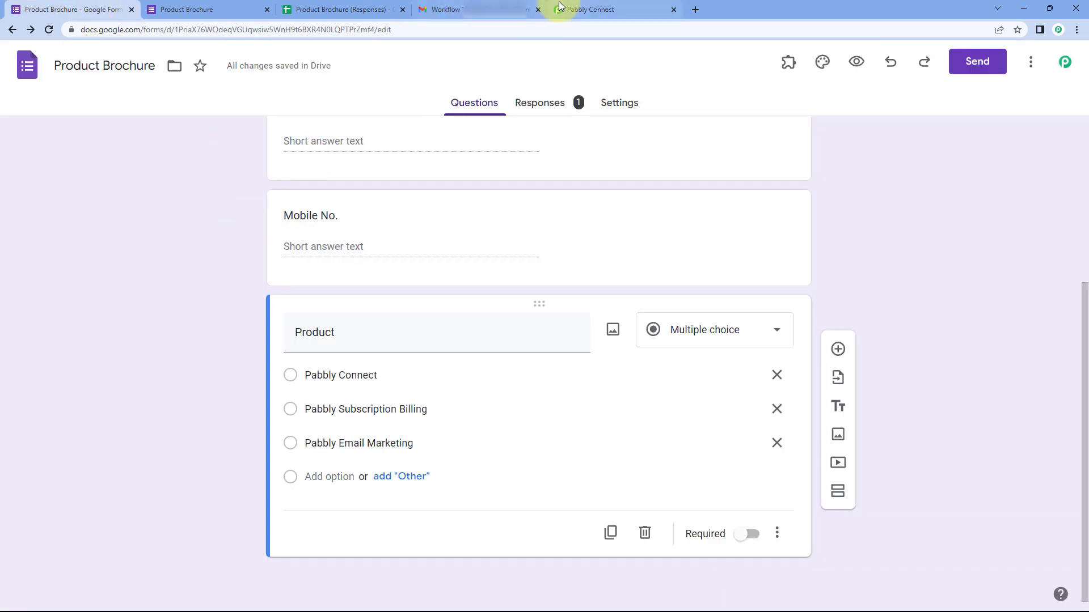
pyautogui.click(601, 10)
pyautogui.doubleClick(336, 196)
pyautogui.click(340, 189)
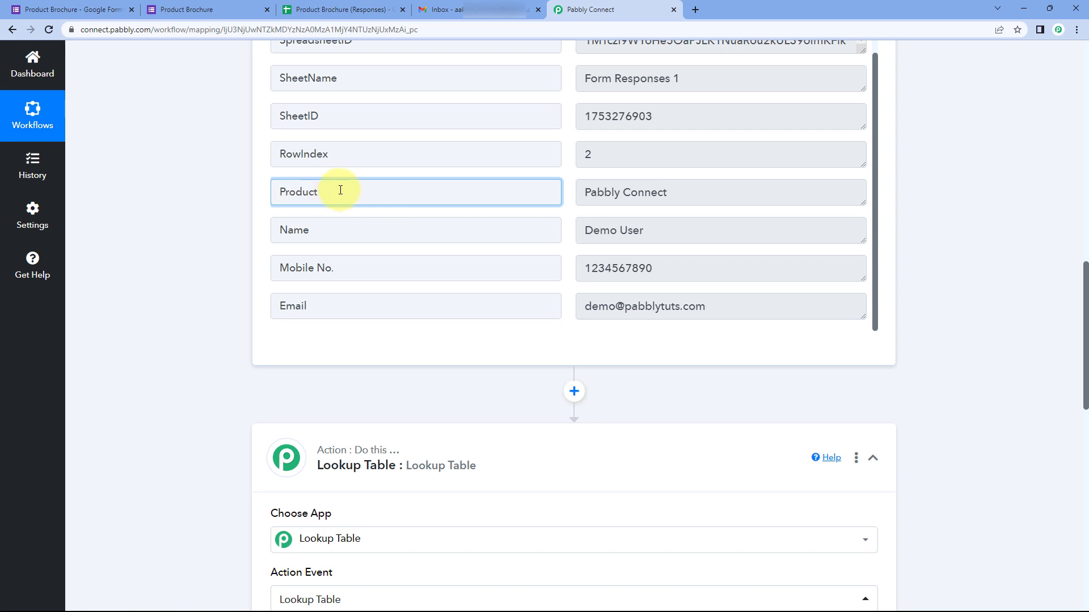
pyautogui.click(594, 187)
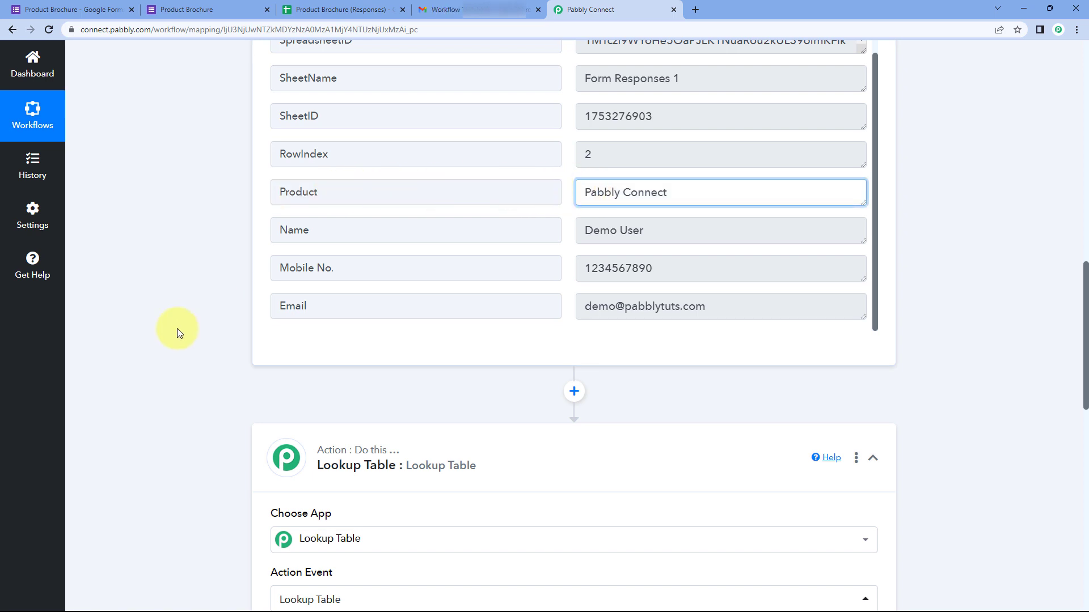
pyautogui.scroll(-3, 193, 343)
pyautogui.scroll(2, 535, 208)
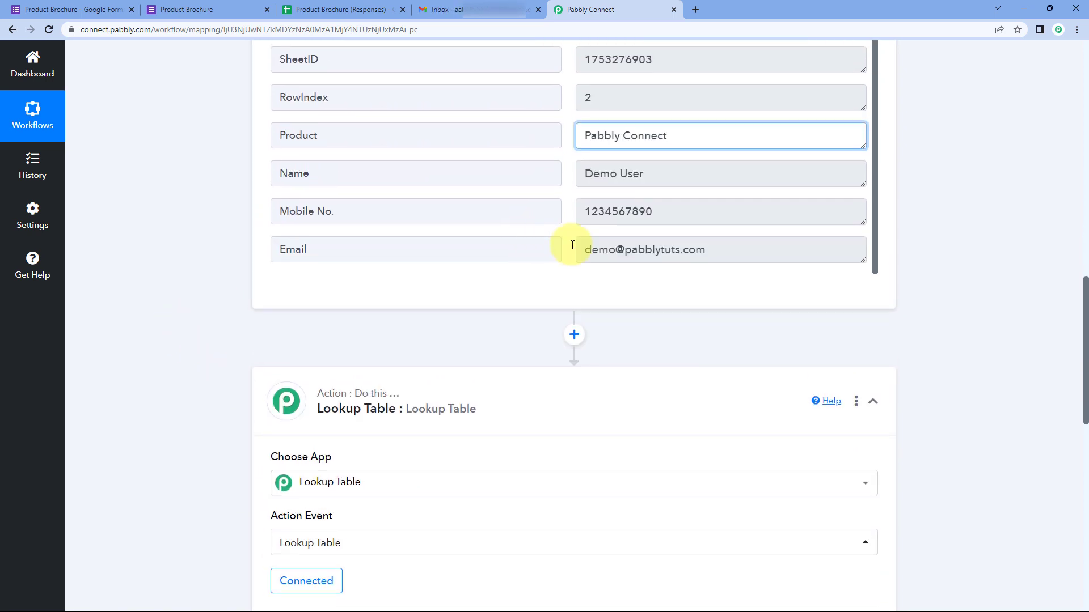
pyautogui.moveTo(585, 136); pyautogui.dragTo(688, 139)
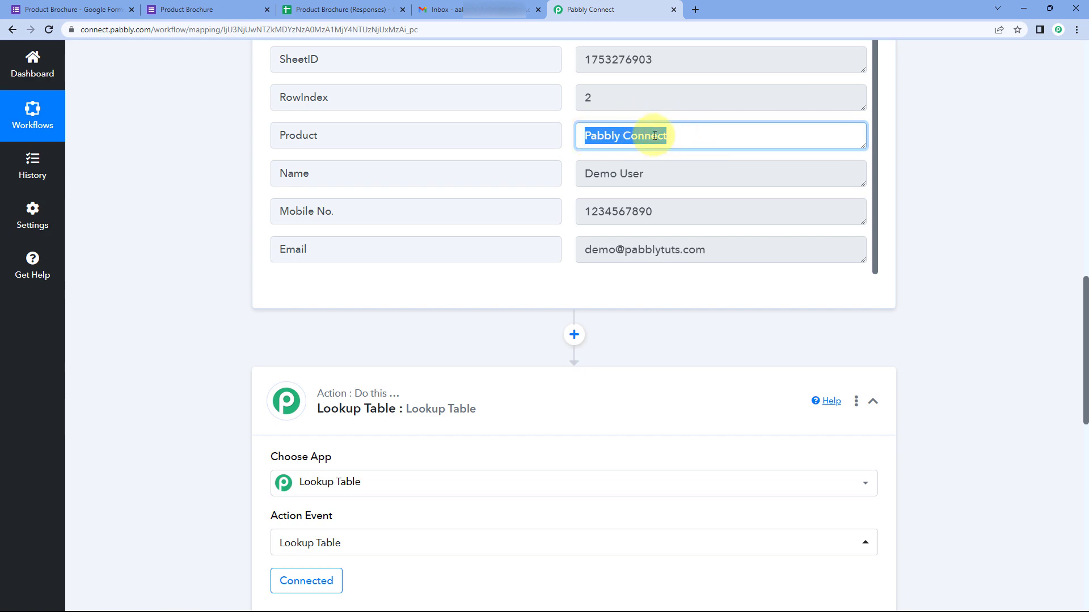
pyautogui.click(565, 140)
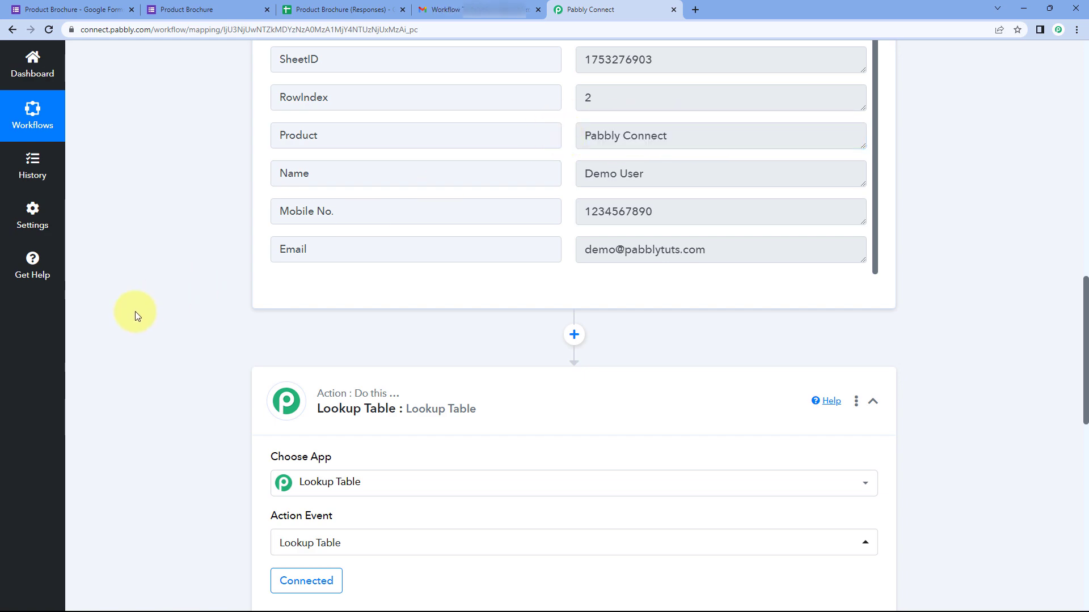
pyautogui.scroll(-7, 135, 316)
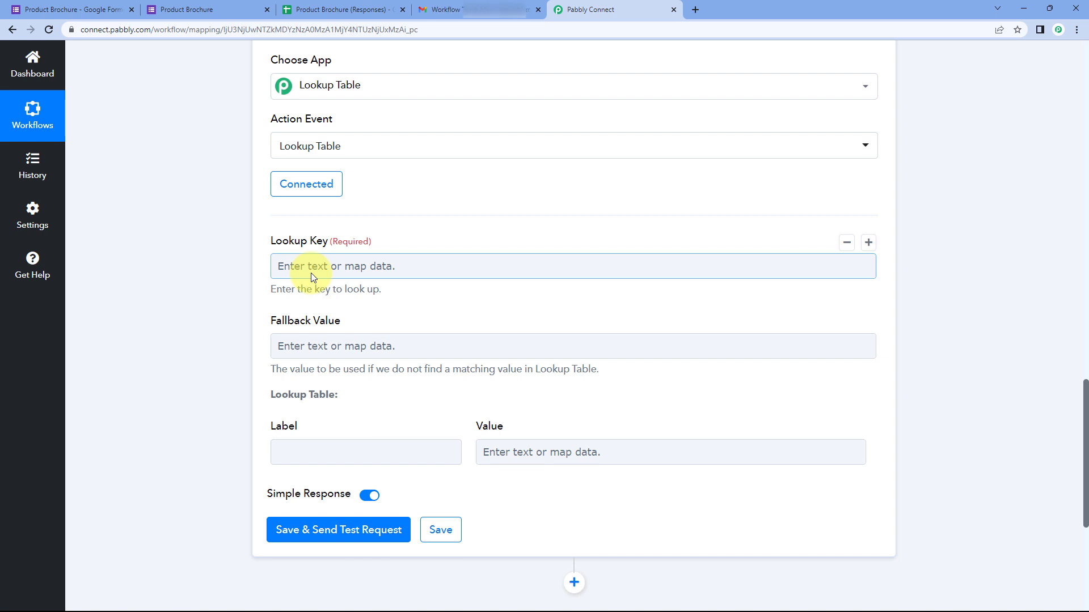
pyautogui.scroll(-2, 322, 273)
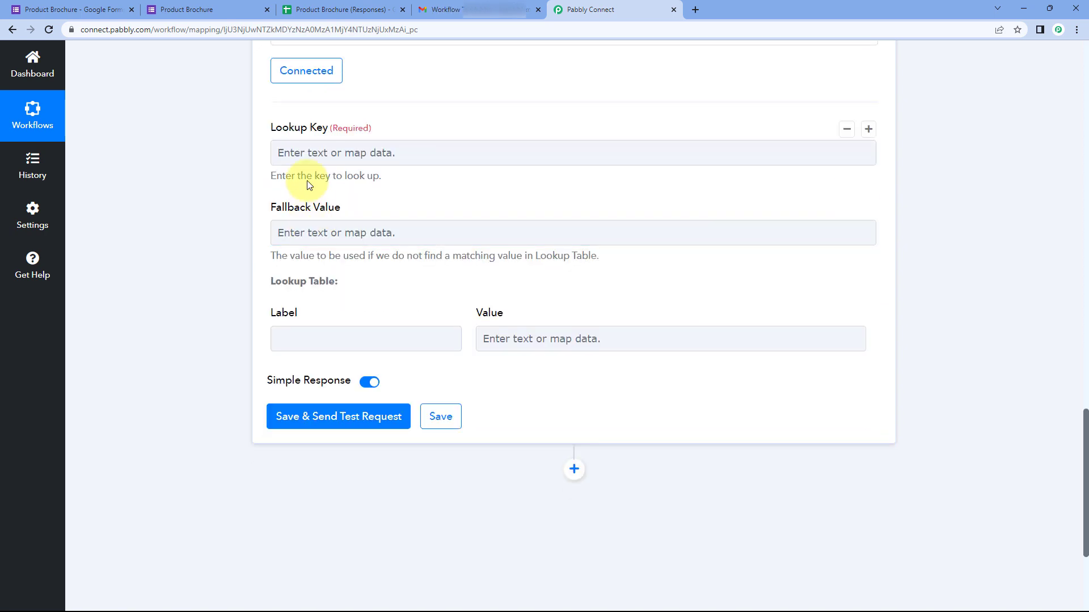
# Step: Map the Google Forms Product answer into the Lookup Key field
pyautogui.click(300, 153)
pyautogui.click(408, 260)
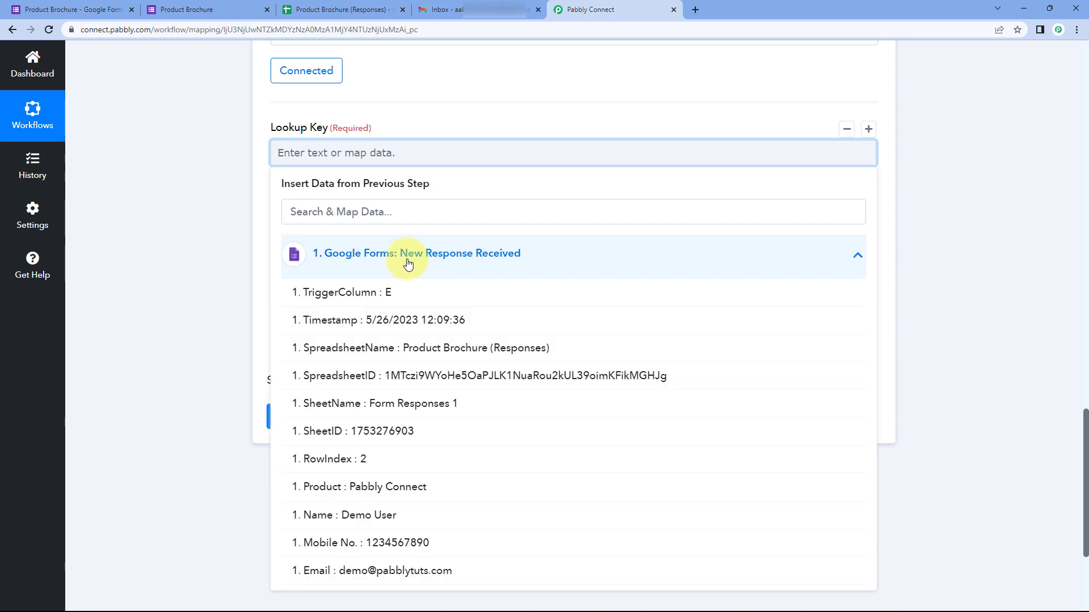
pyautogui.scroll(-1, 405, 329)
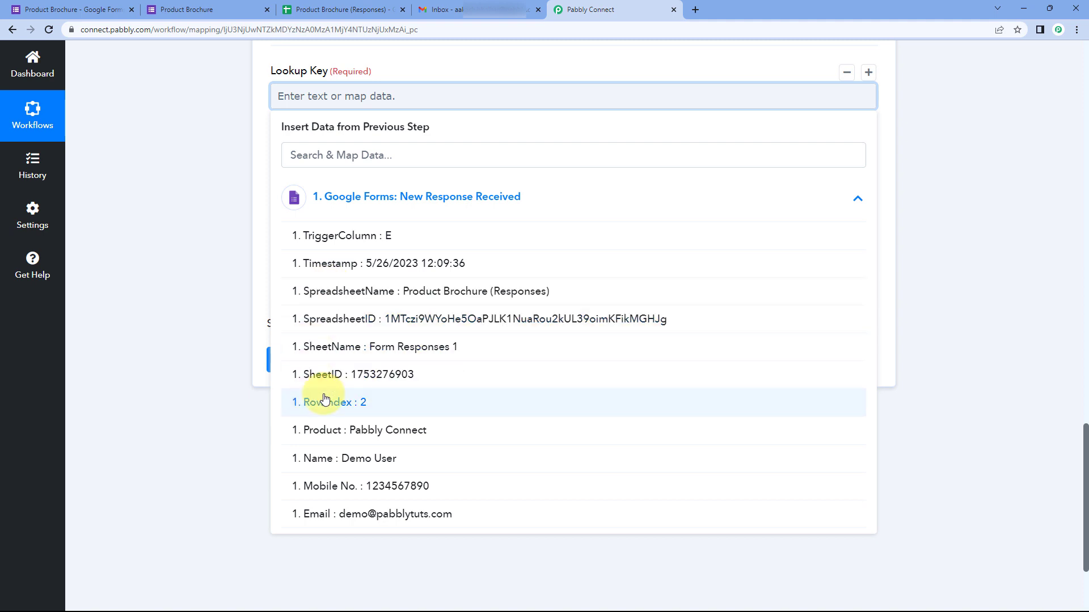
pyautogui.click(350, 433)
pyautogui.click(221, 238)
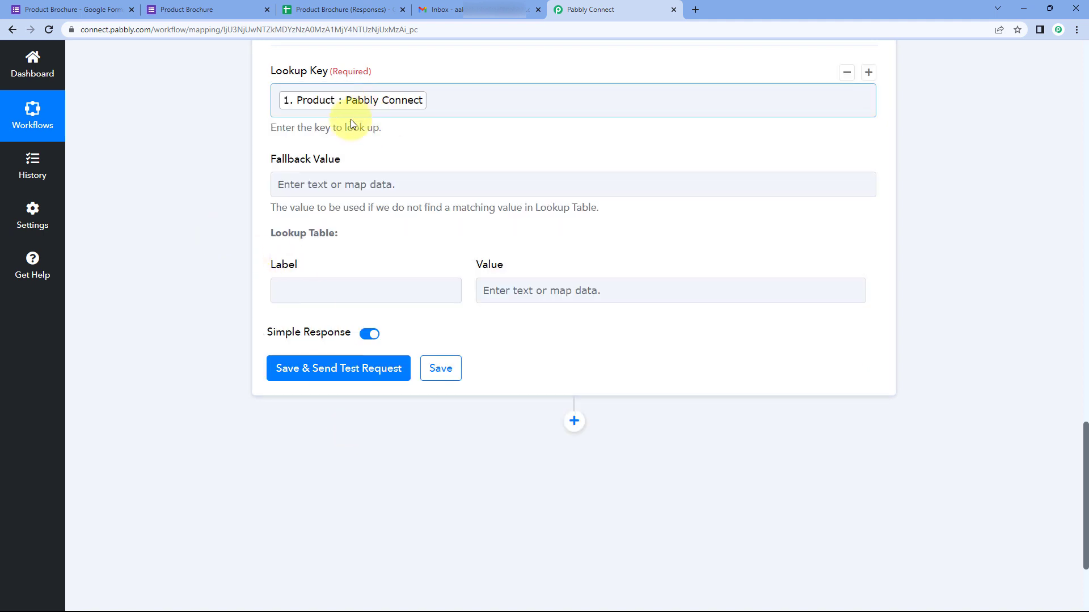
pyautogui.scroll(2, 391, 153)
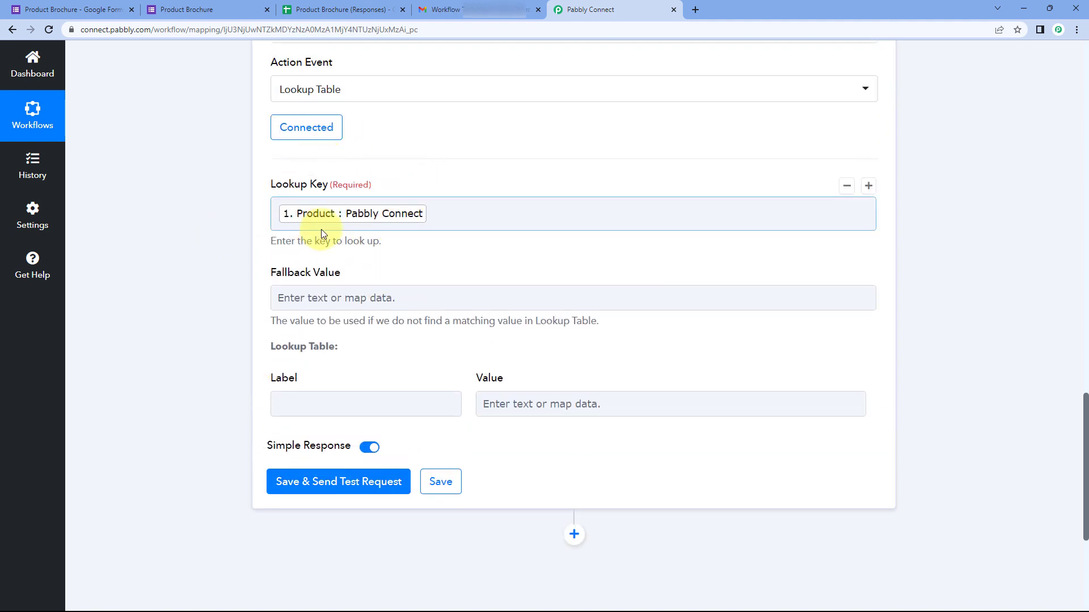
pyautogui.click(343, 218)
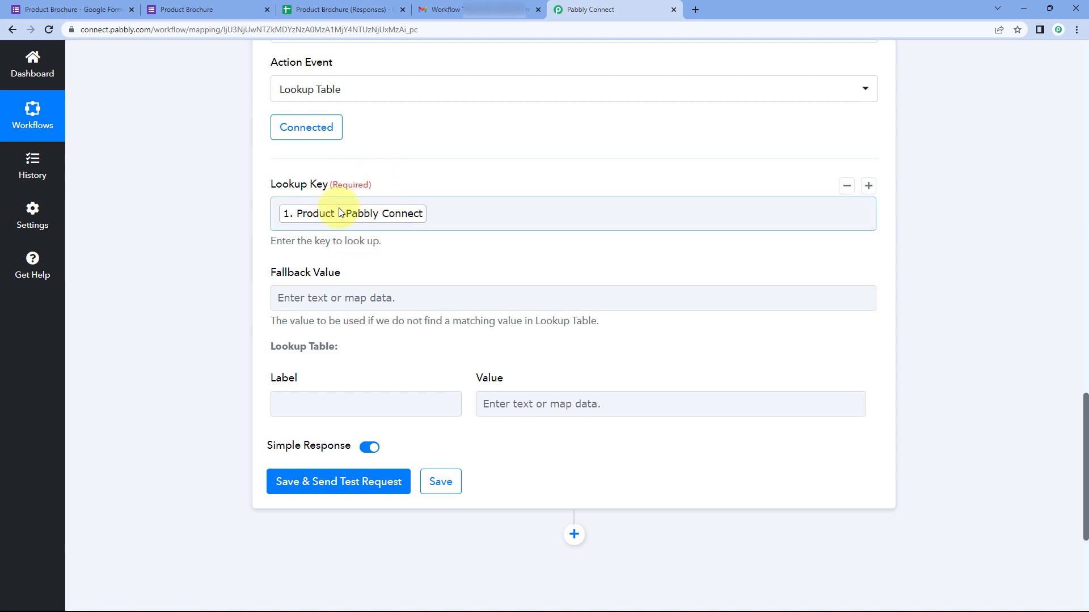
pyautogui.click(408, 249)
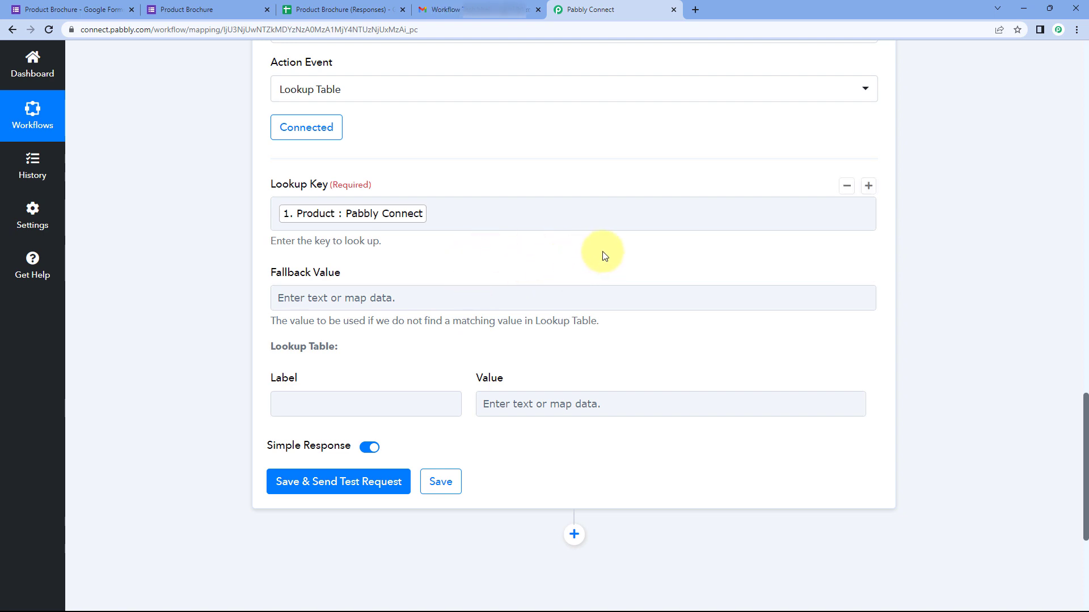
pyautogui.scroll(-1, 603, 251)
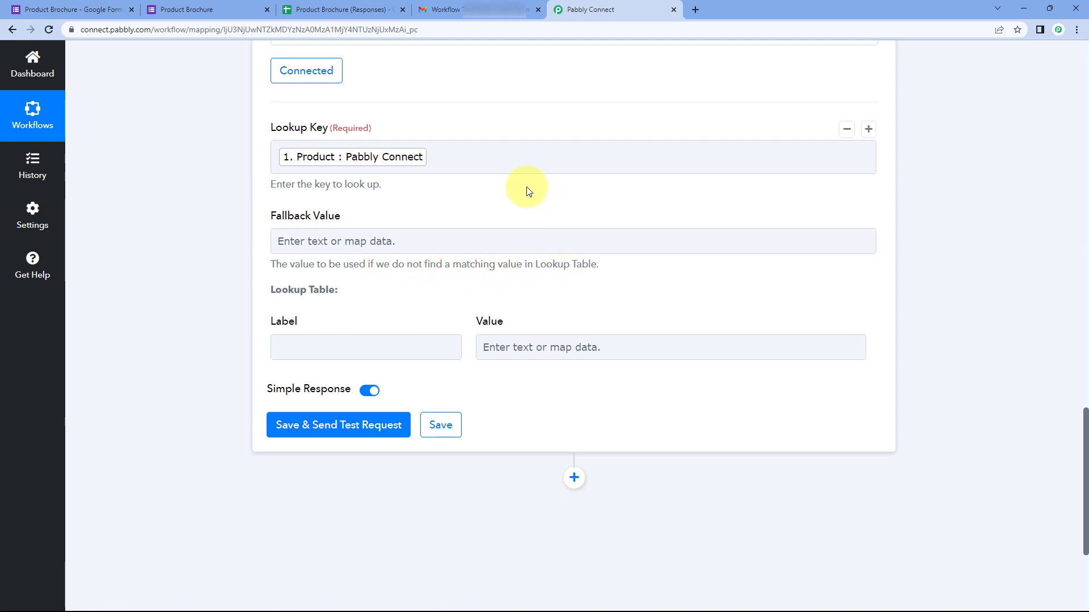
# Step: Check the form's Product question, then select the first lookup table label
pyautogui.click(102, 9)
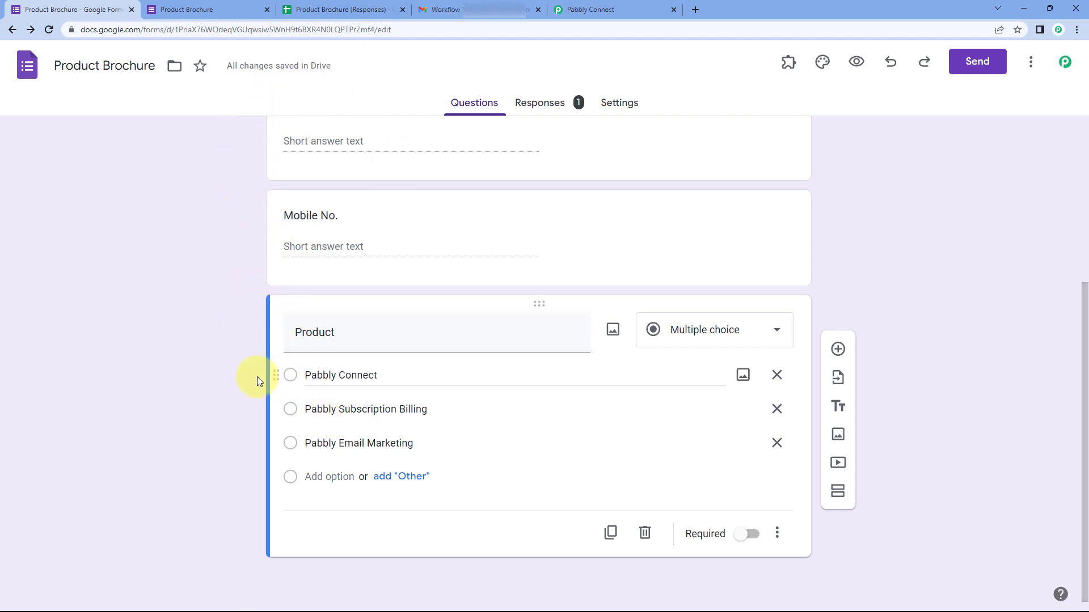
pyautogui.click(570, 9)
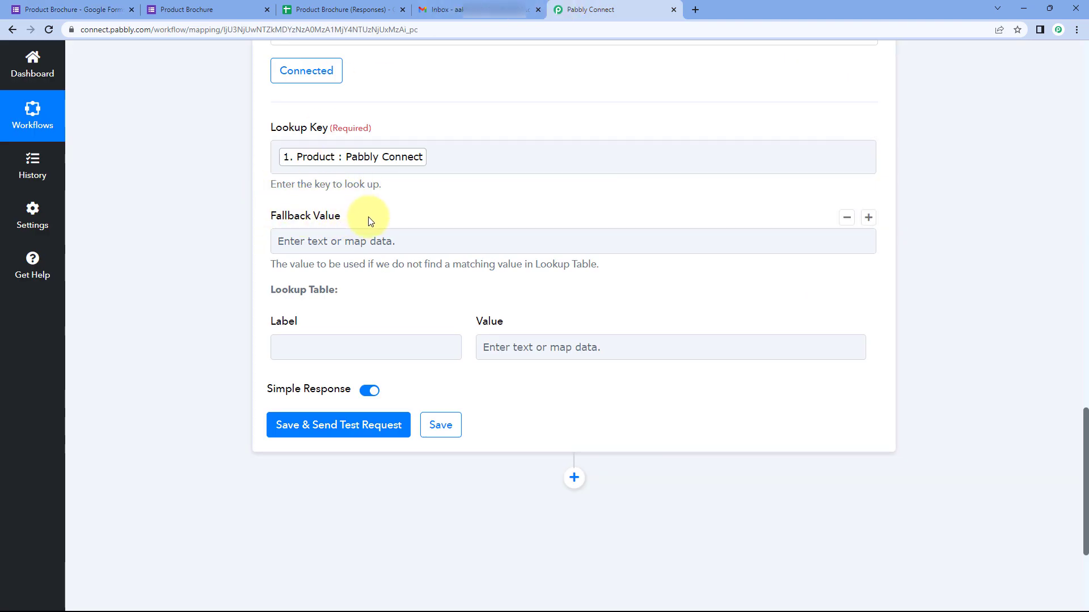
pyautogui.scroll(-1, 370, 220)
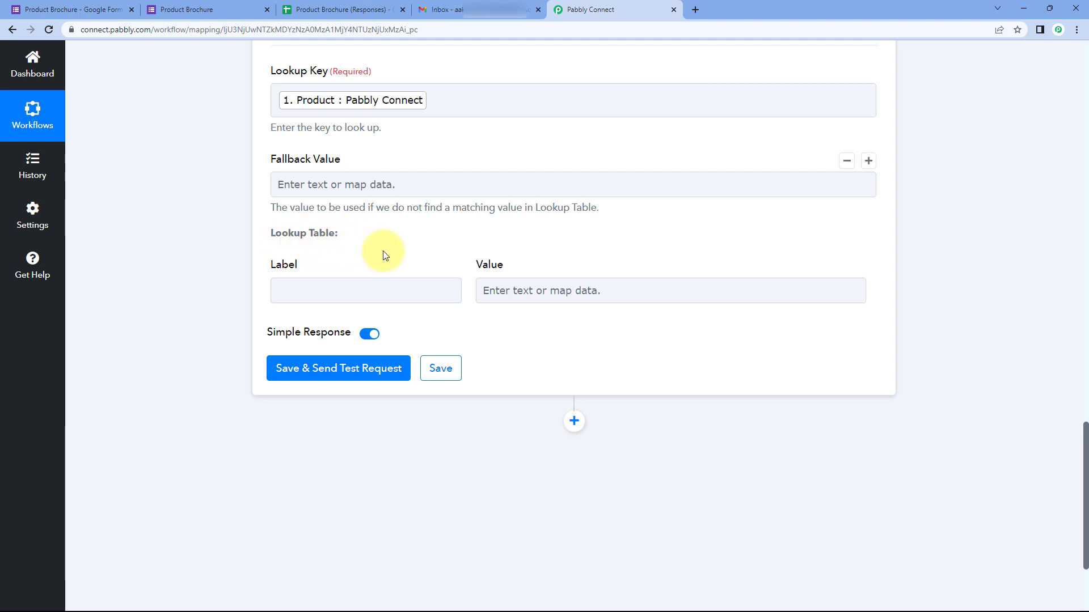
pyautogui.click(347, 287)
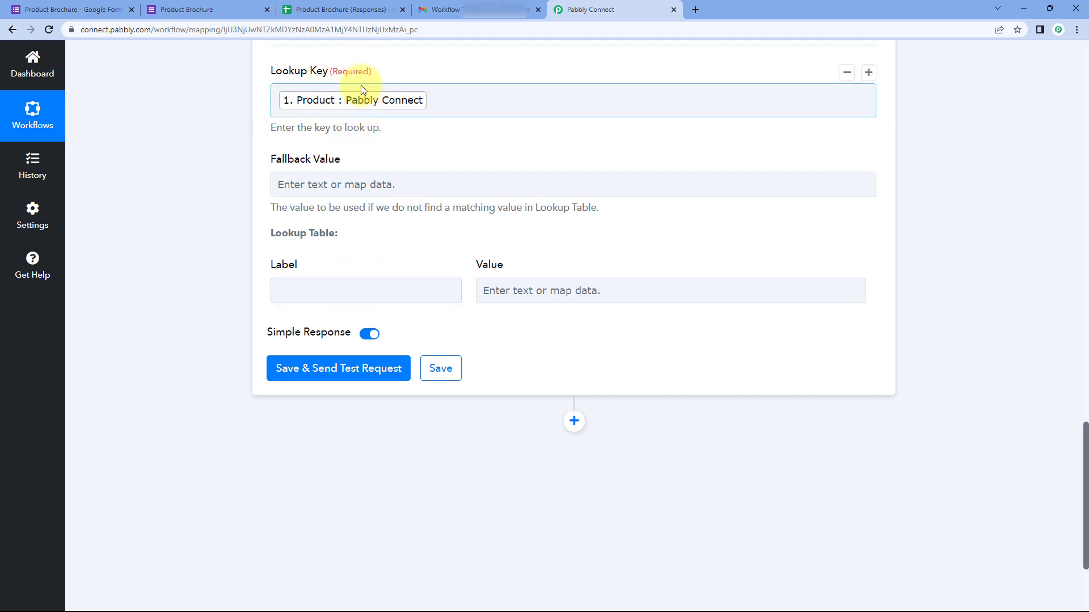
pyautogui.click(73, 9)
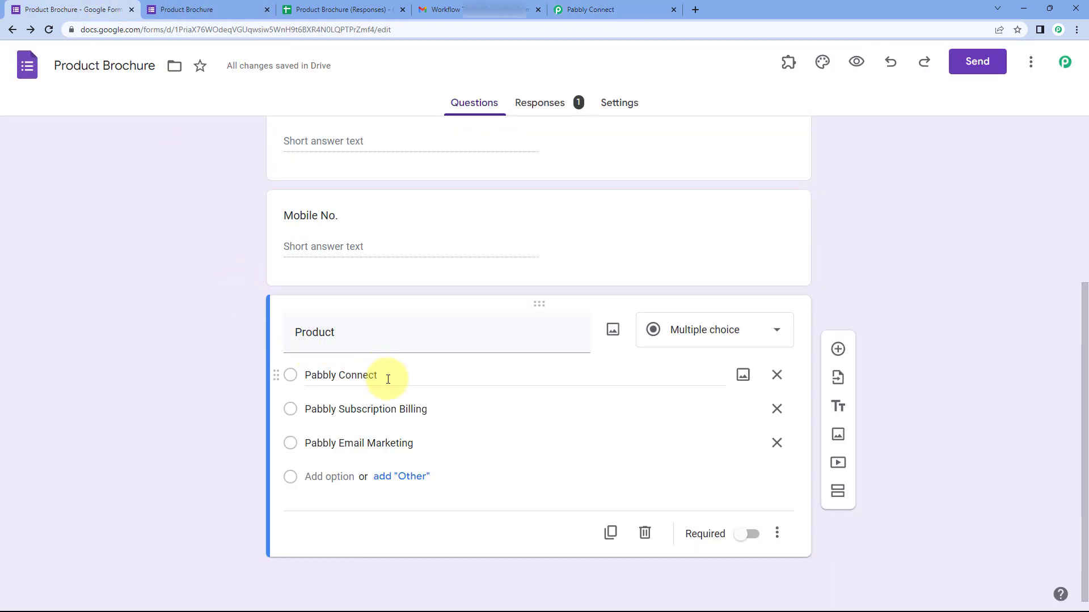
# Step: Review the Pabbly Connect, Subscription Billing and Email Marketing options and the responses sheet
pyautogui.click(316, 373)
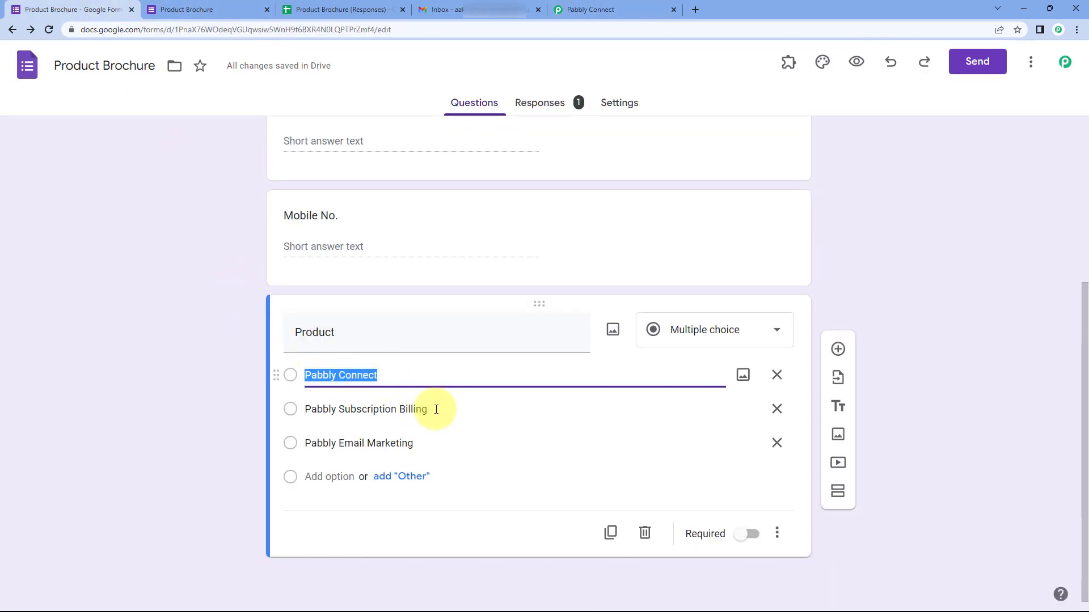
pyautogui.click(333, 410)
pyautogui.click(423, 446)
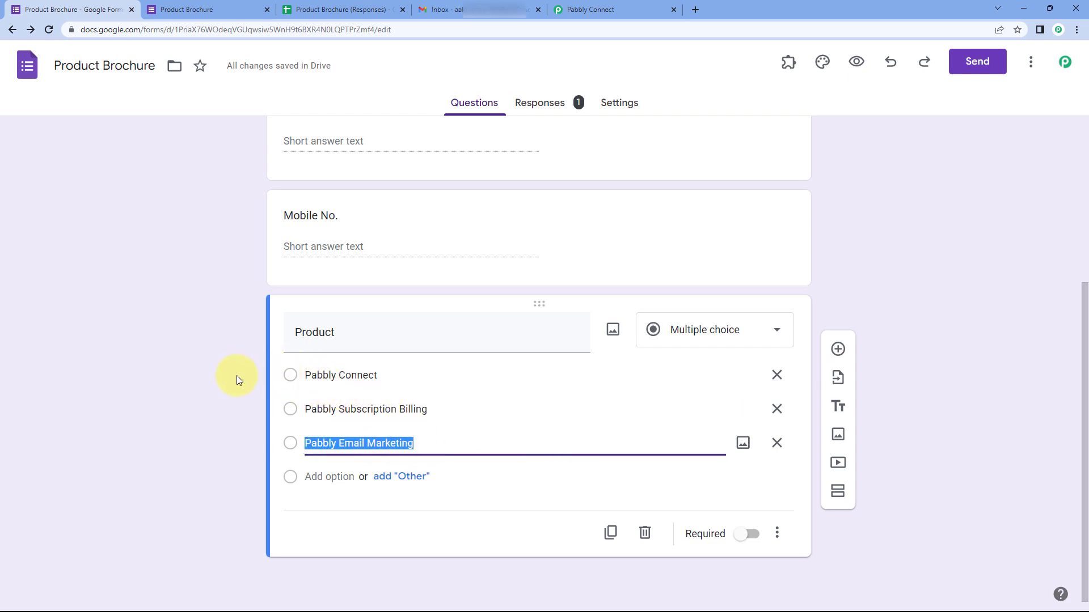
pyautogui.click(377, 5)
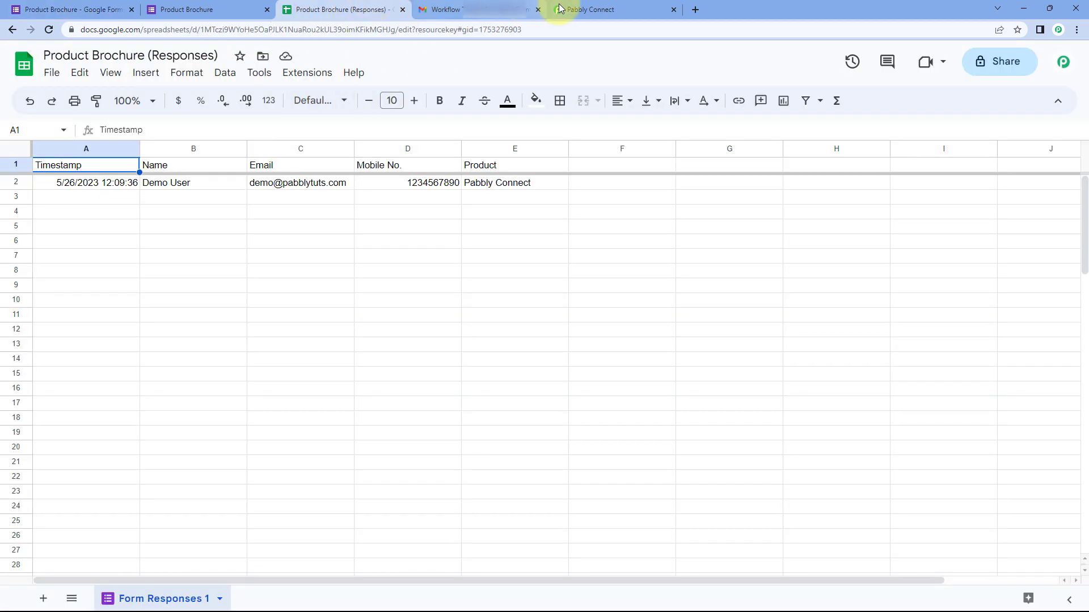
pyautogui.click(559, 7)
pyautogui.click(349, 299)
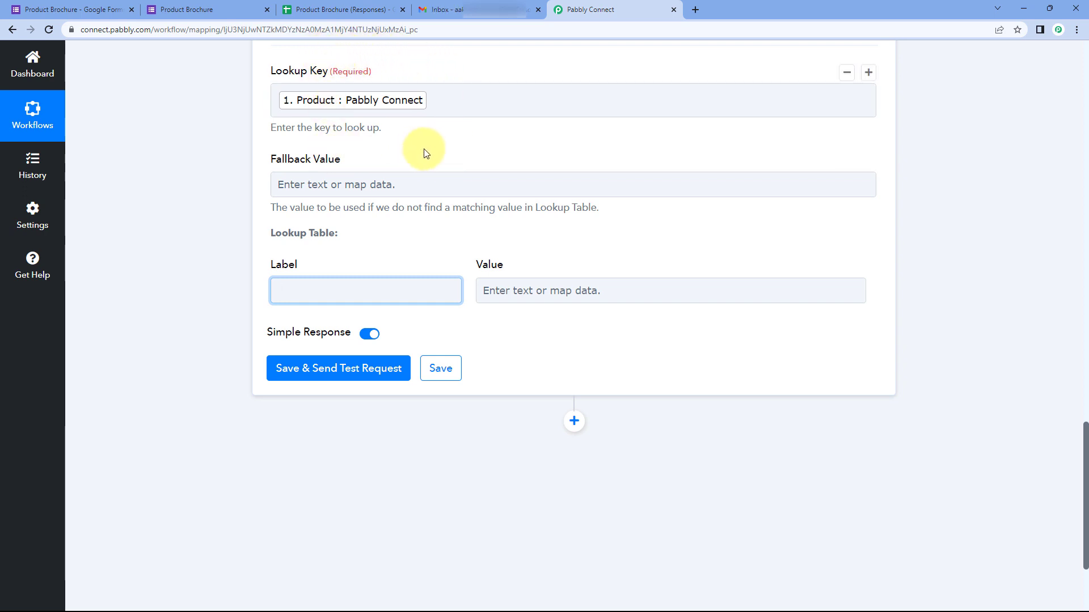
# Step: Enter 'Pabbly Connect' as the first lookup table label
pyautogui.click(401, 256)
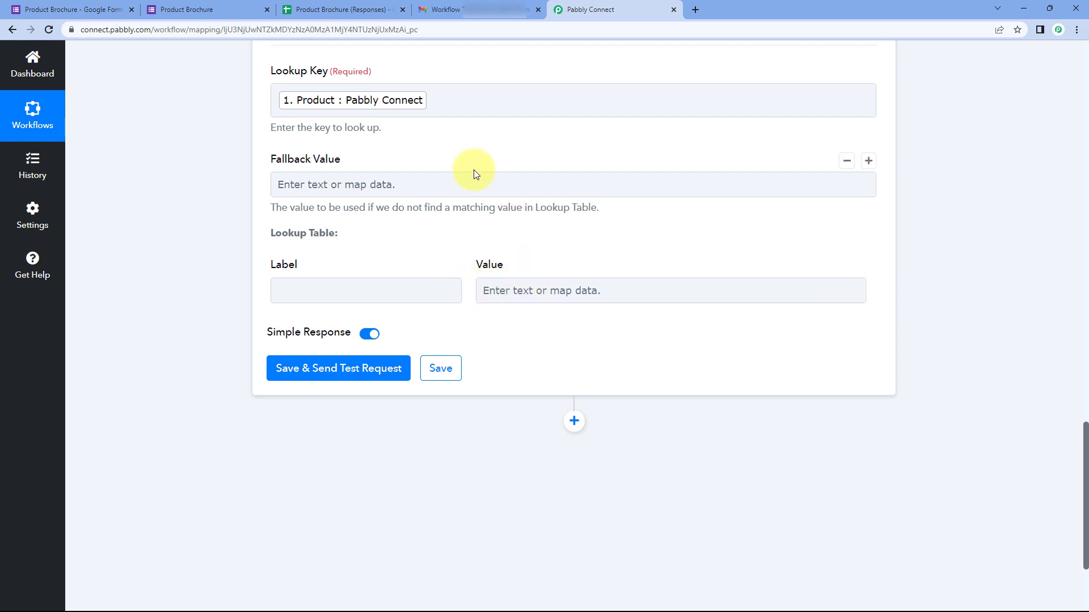
pyautogui.click(340, 292)
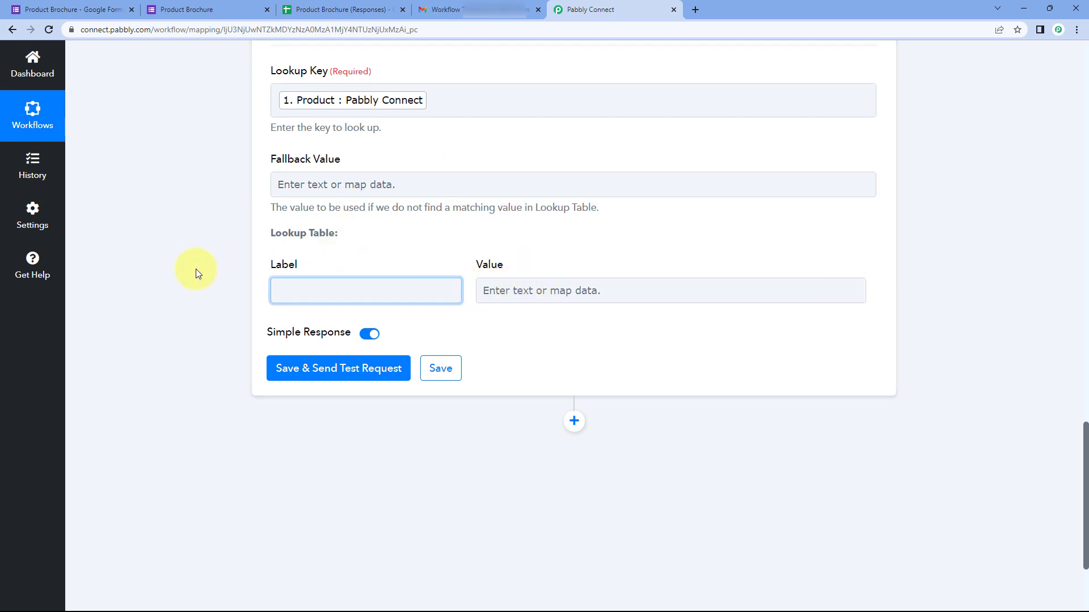
pyautogui.write('Pabbly Connect')
pyautogui.click(502, 291)
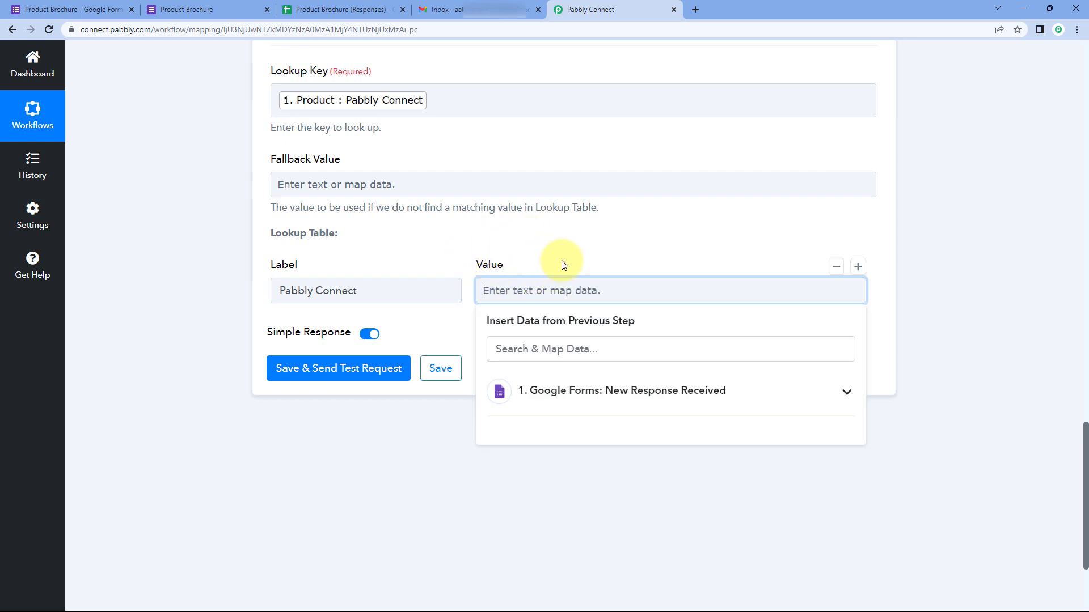
pyautogui.moveTo(382, 291); pyautogui.dragTo(276, 291)
pyautogui.click(381, 288)
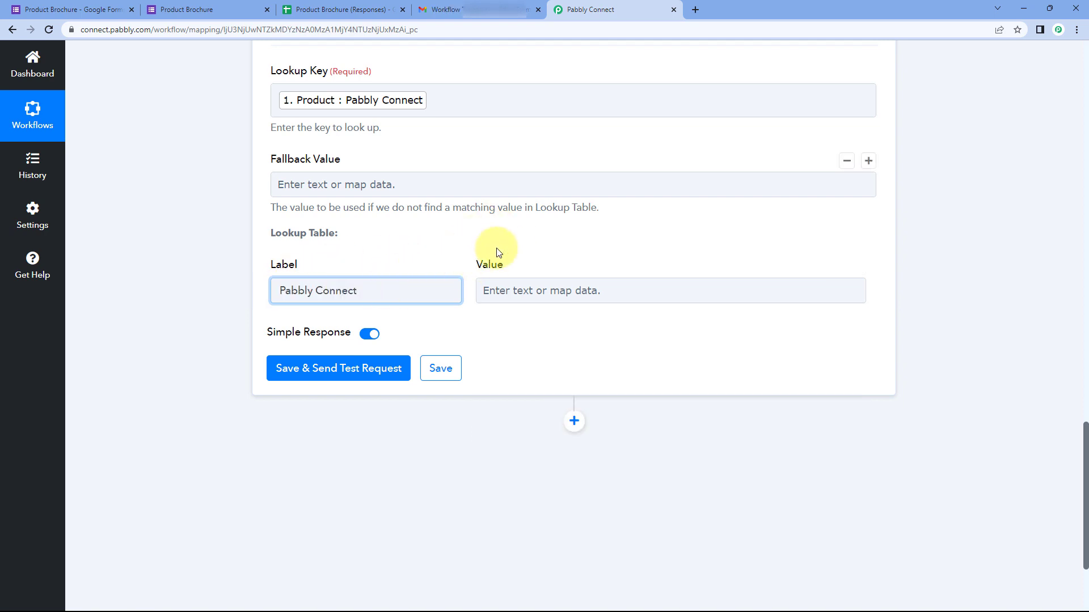
# Step: Paste the Pabbly-Connect.pdf brochure URL from Sticky Notes as its value, then add a second row
pyautogui.hotkey('alt', 'Tab')
pyautogui.moveTo(902, 185); pyautogui.dragTo(788, 173)
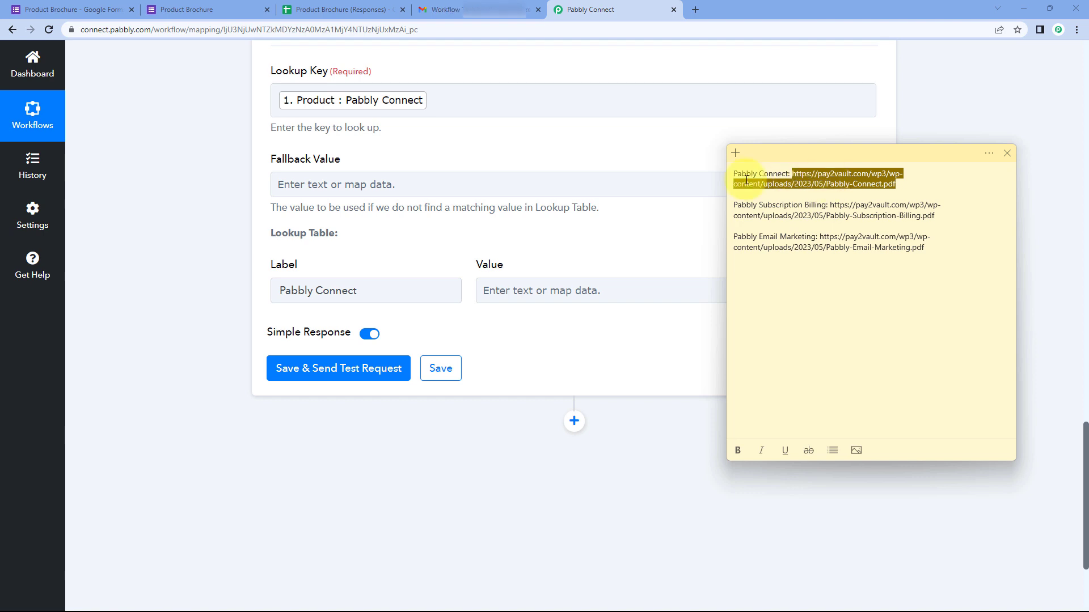
pyautogui.rightClick(837, 190)
pyautogui.click(837, 194)
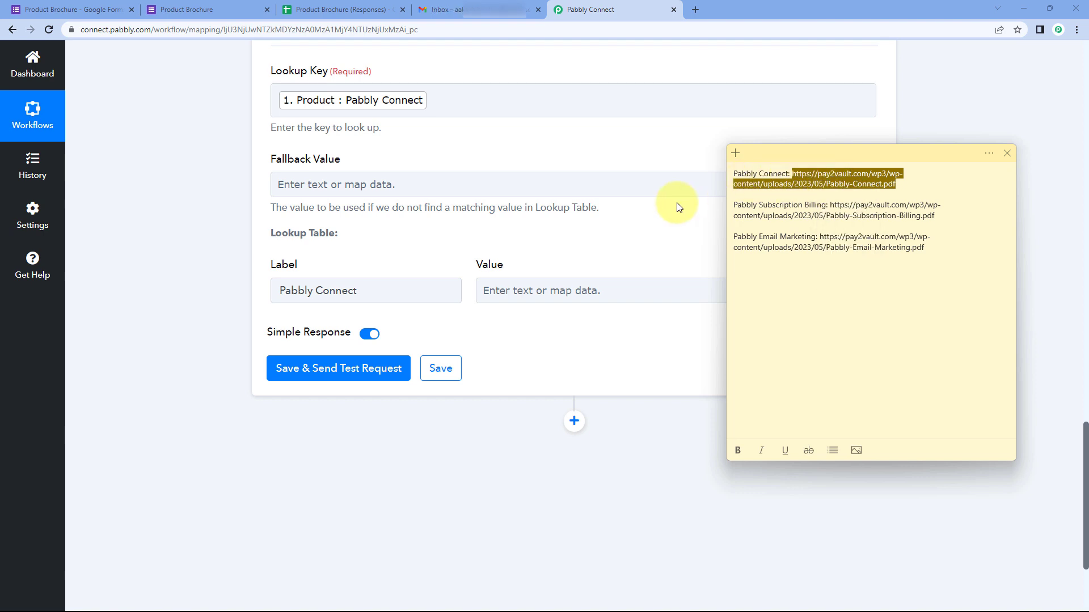
pyautogui.click(658, 212)
pyautogui.click(526, 290)
pyautogui.rightClick(526, 290)
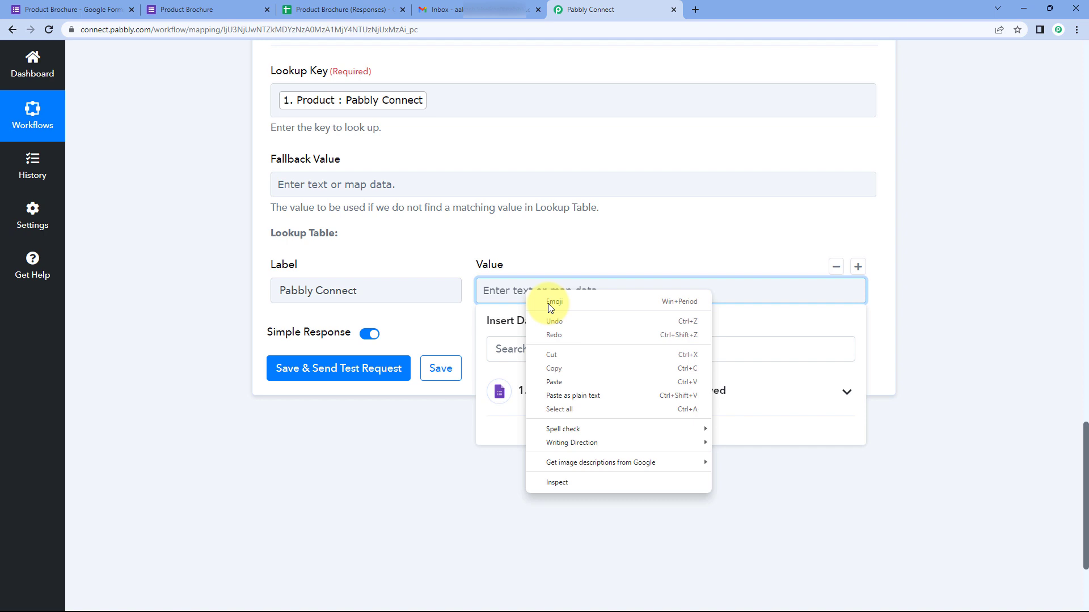
pyautogui.click(554, 381)
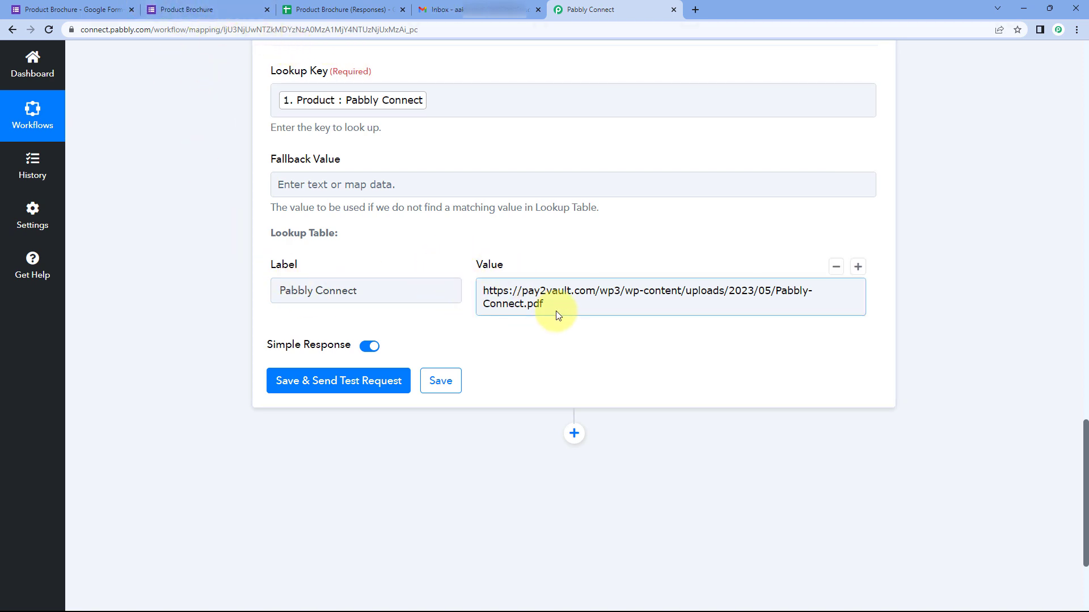
pyautogui.moveTo(555, 311); pyautogui.dragTo(454, 275)
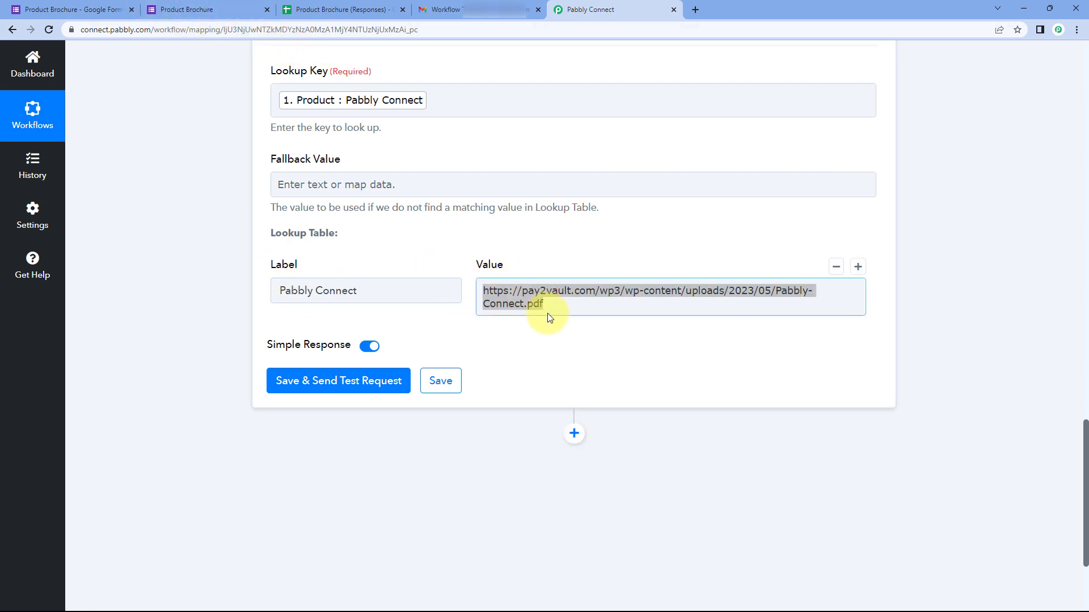
pyautogui.click(85, 9)
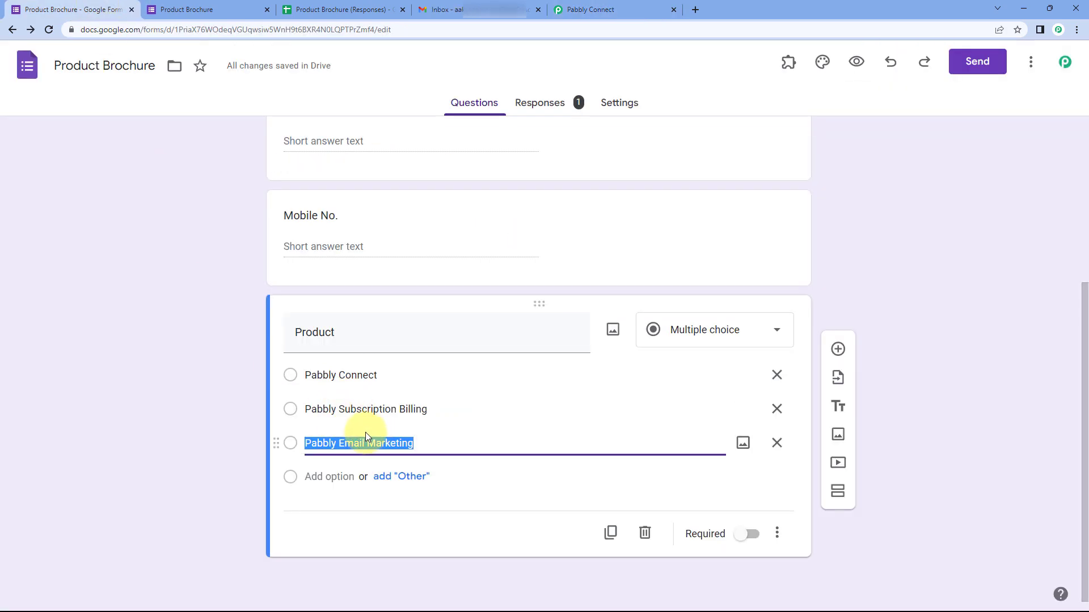
pyautogui.click(573, 9)
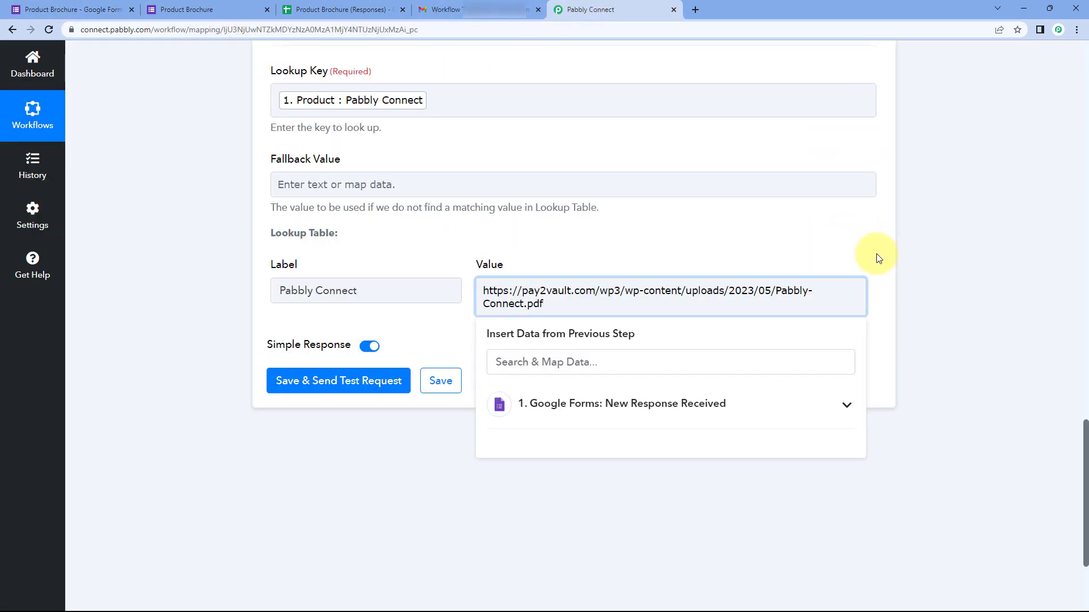
pyautogui.click(858, 267)
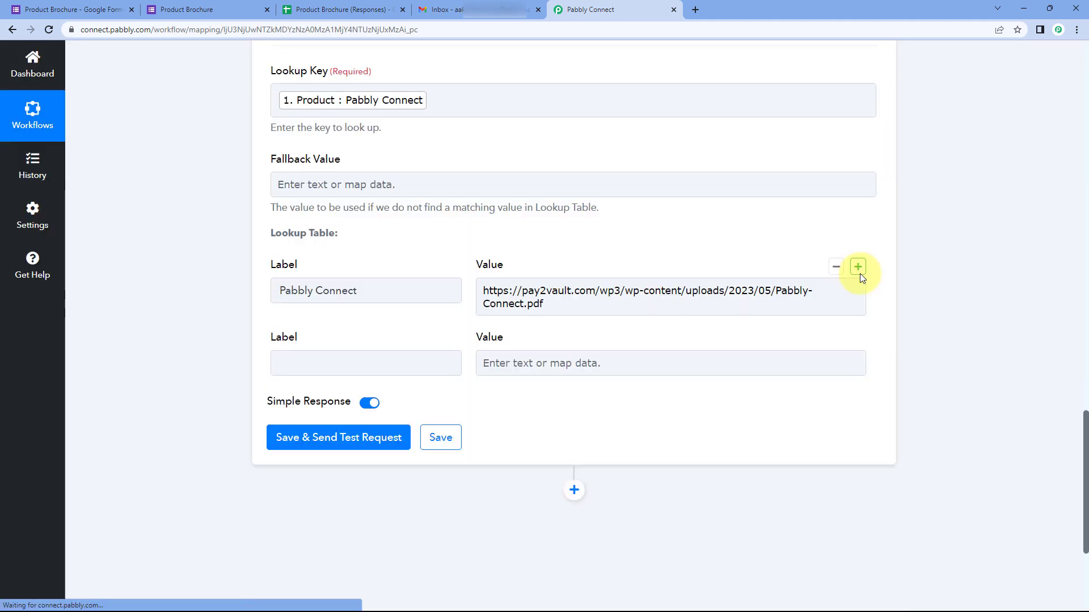
# Step: Add row Pabbly Subscription Billing with its brochure PDF URL, then add a third row
pyautogui.click(304, 356)
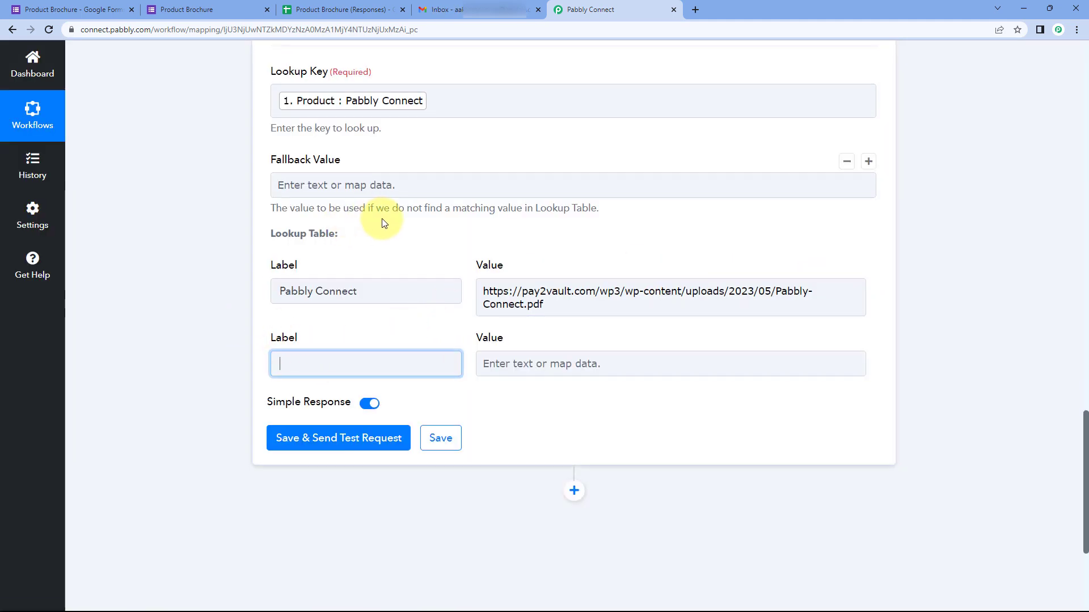
pyautogui.scroll(1, 381, 221)
pyautogui.click(57, 9)
pyautogui.click(377, 409)
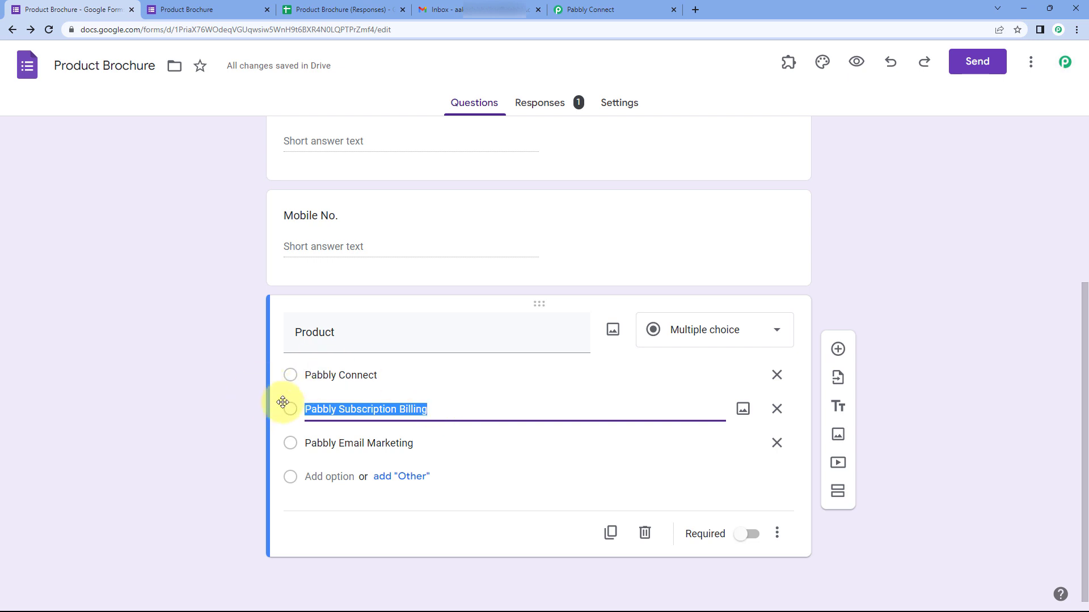
pyautogui.click(600, 11)
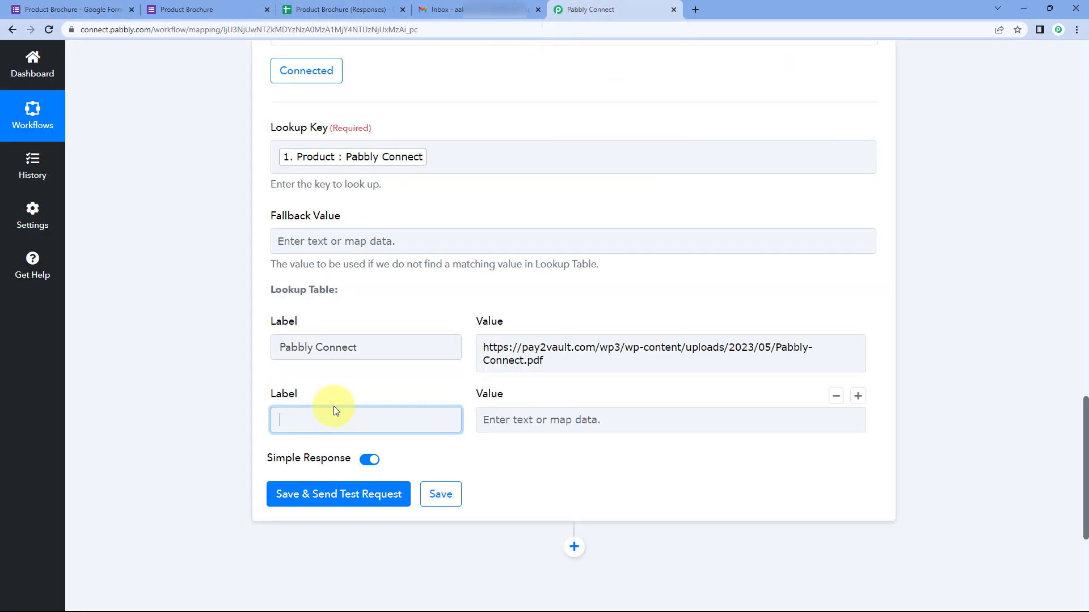
pyautogui.hotkey('ctrl', 'v')
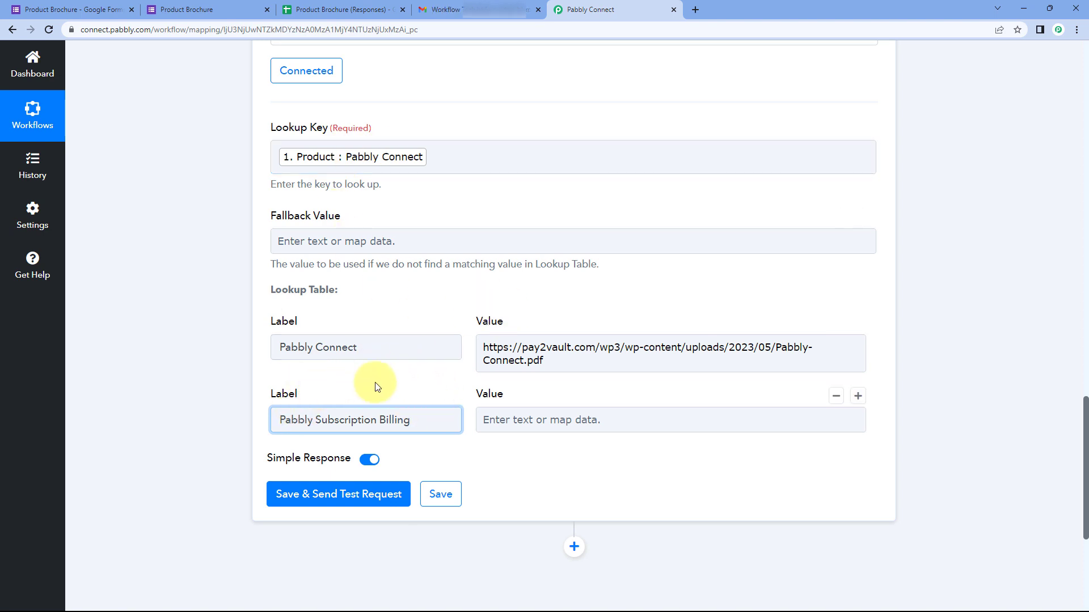
pyautogui.click(491, 409)
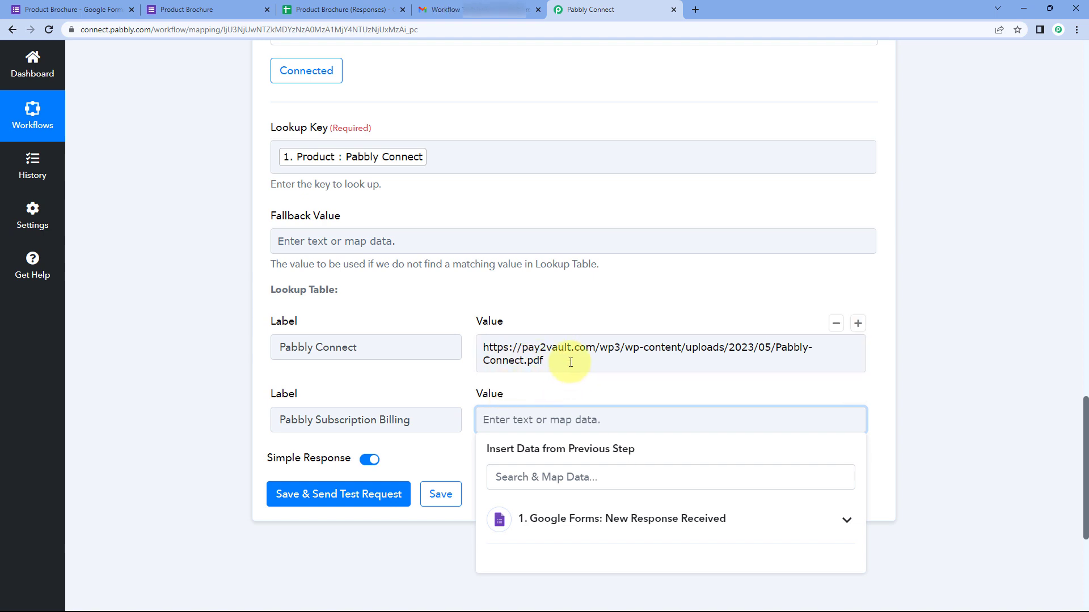
pyautogui.hotkey('alt', 'Tab')
pyautogui.moveTo(953, 221); pyautogui.dragTo(821, 208)
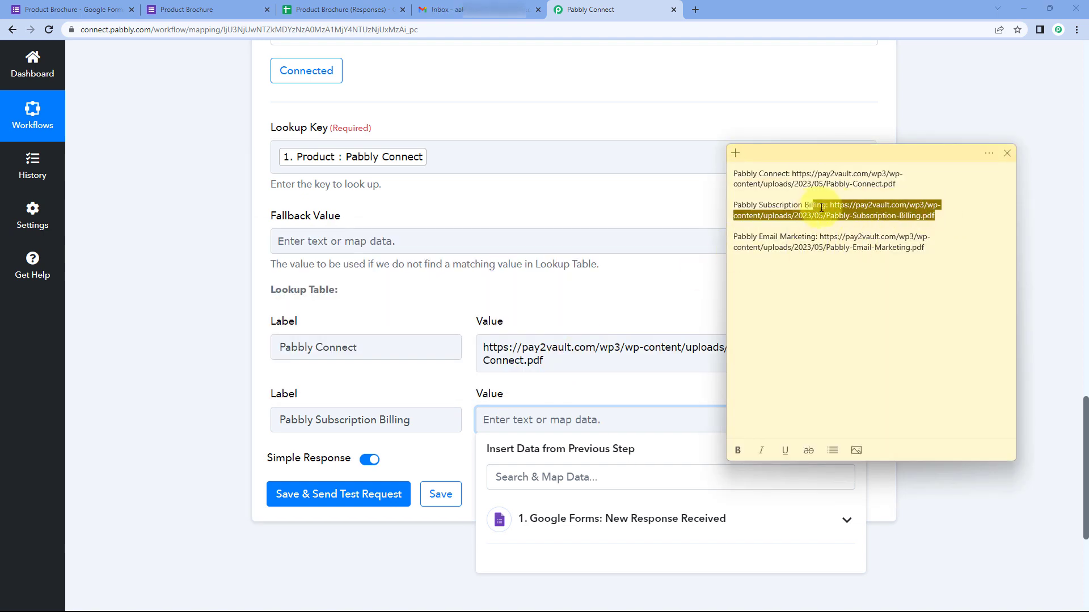
pyautogui.hotkey('ctrl', 'c')
pyautogui.click(615, 420)
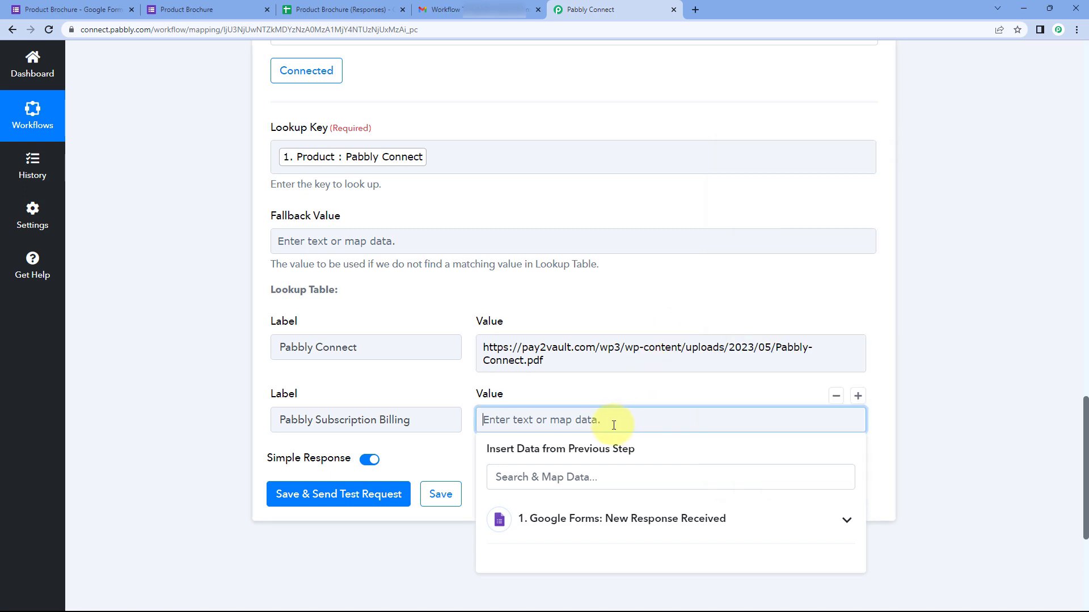
pyautogui.hotkey('ctrl', 'v')
pyautogui.click(449, 401)
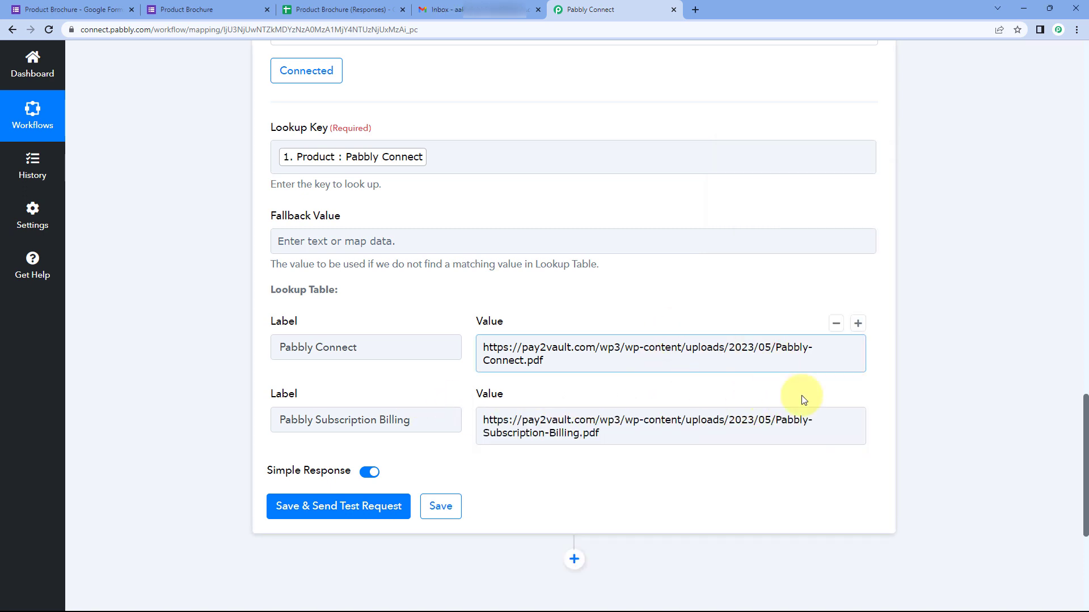
pyautogui.click(858, 396)
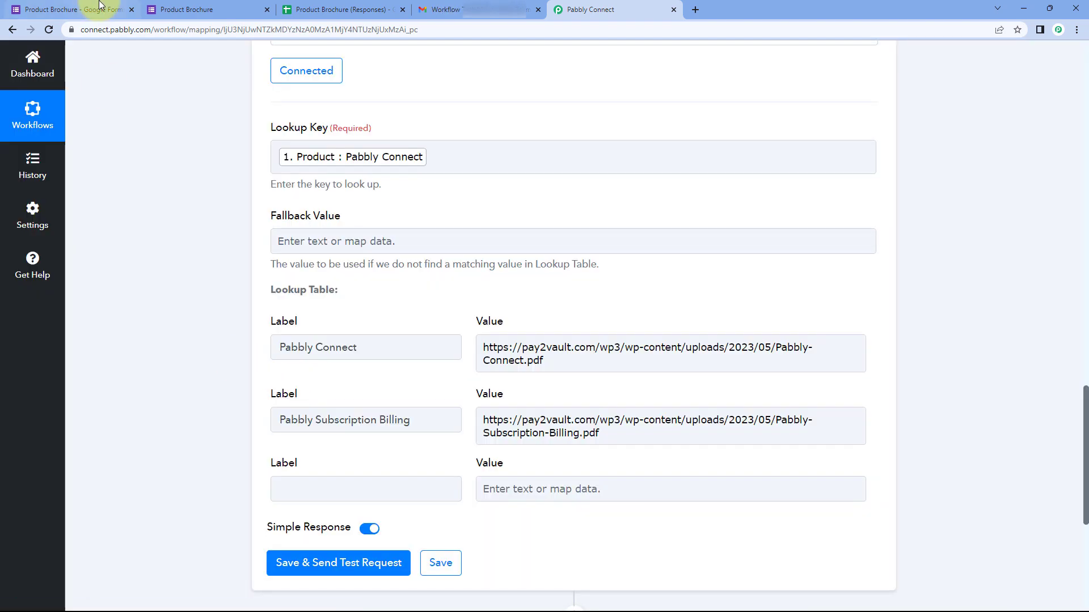
# Step: Fill the third row with Pabbly Email Marketing and its brochure PDF URL
pyautogui.click(99, 5)
pyautogui.tripleClick(391, 443)
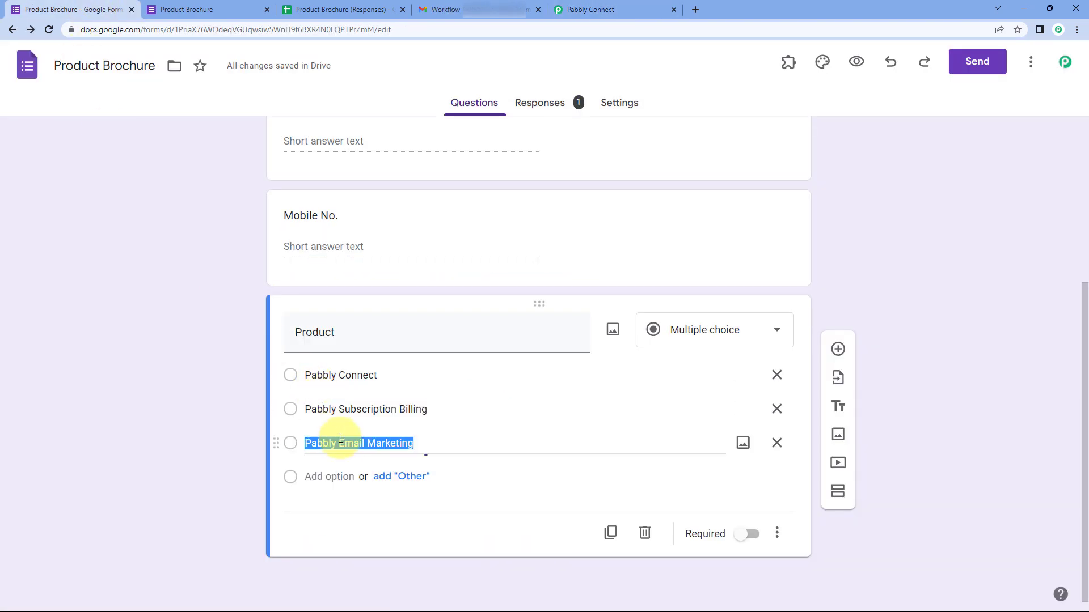
pyautogui.click(584, 10)
pyautogui.click(346, 487)
pyautogui.hotkey('ctrl', 'v')
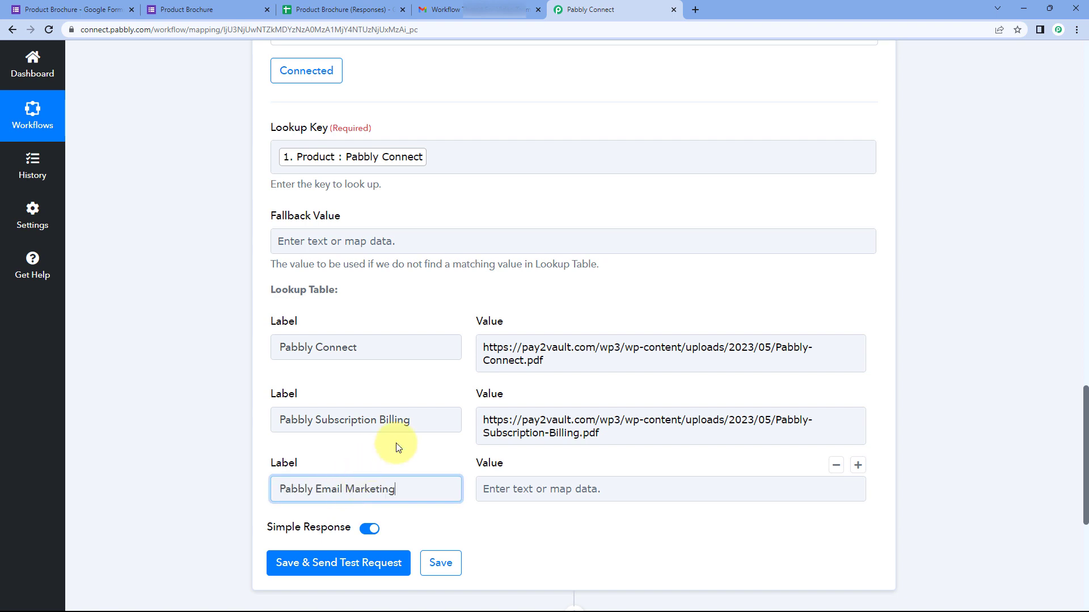
pyautogui.hotkey('alt', 'Tab')
pyautogui.moveTo(925, 248); pyautogui.dragTo(819, 237)
pyautogui.click(541, 487)
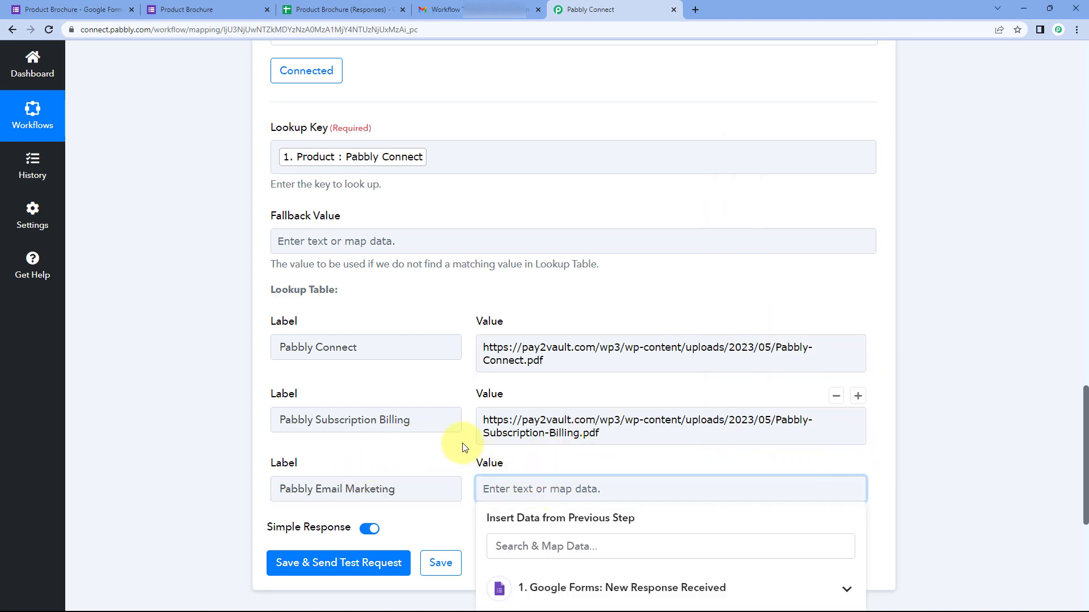
pyautogui.hotkey('ctrl', 'v')
pyautogui.click(458, 460)
pyautogui.scroll(-1, 458, 460)
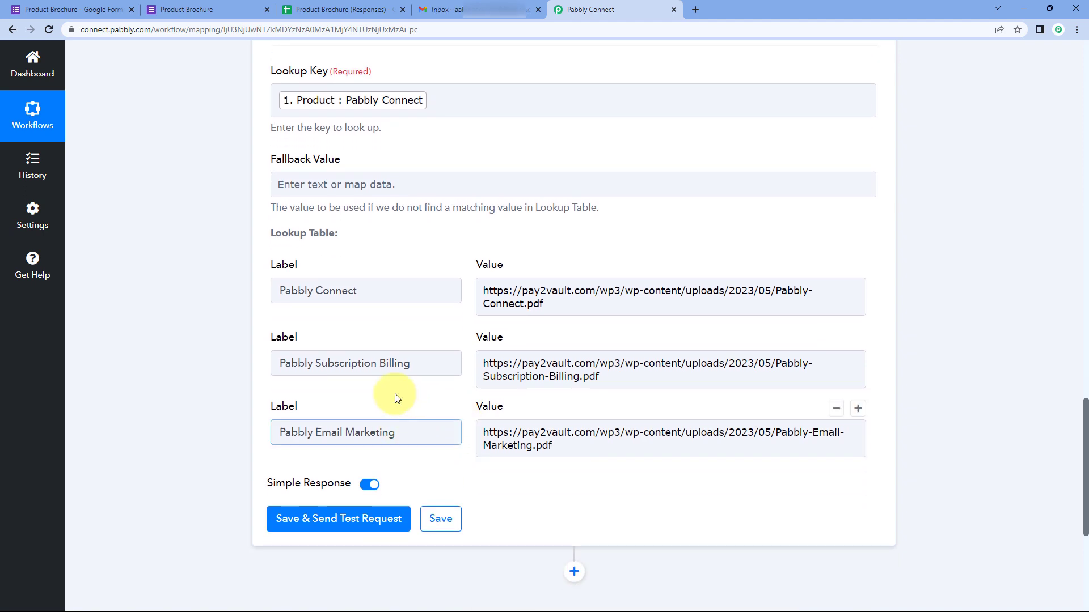
pyautogui.scroll(-2, 445, 404)
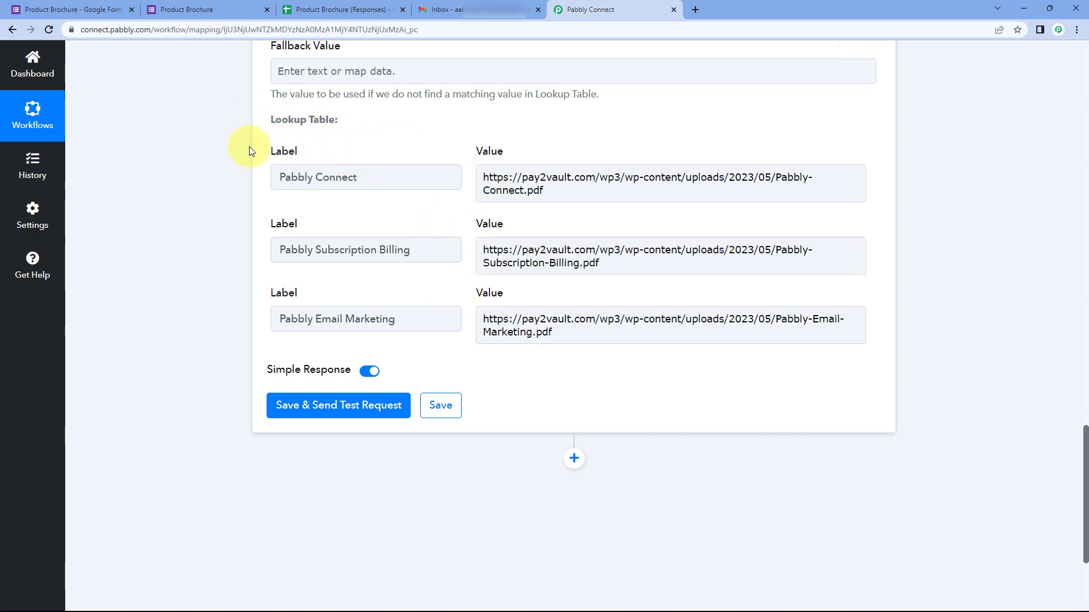
# Step: Check the Pabbly Connect entry in the lookup table, then save the lookup step and send a test request
pyautogui.click(95, 6)
pyautogui.click(630, 6)
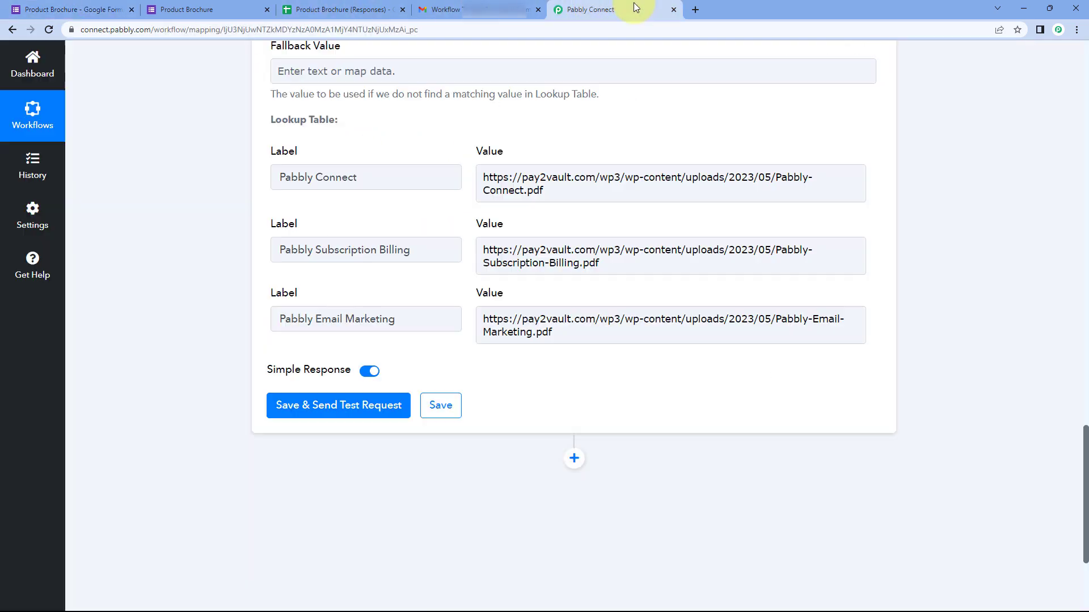
pyautogui.click(286, 169)
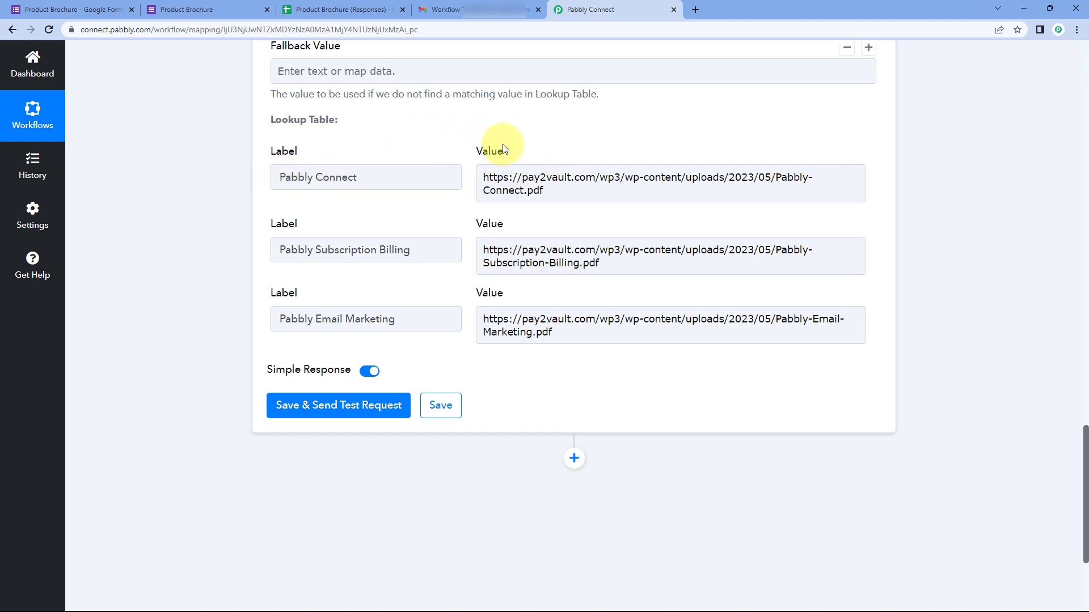
pyautogui.click(559, 176)
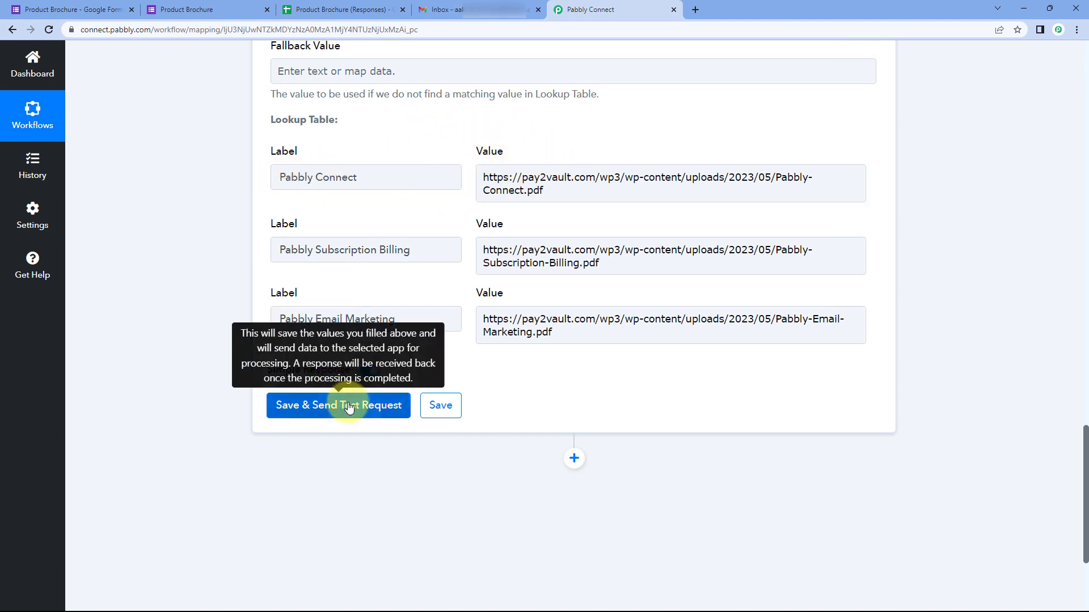
pyautogui.click(352, 404)
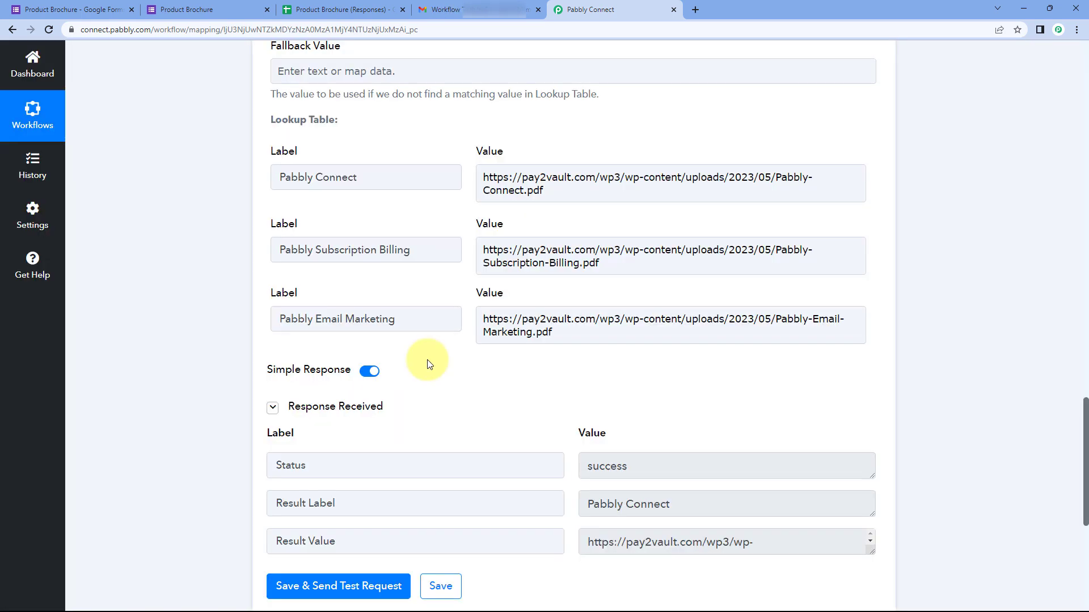
pyautogui.scroll(-3, 484, 357)
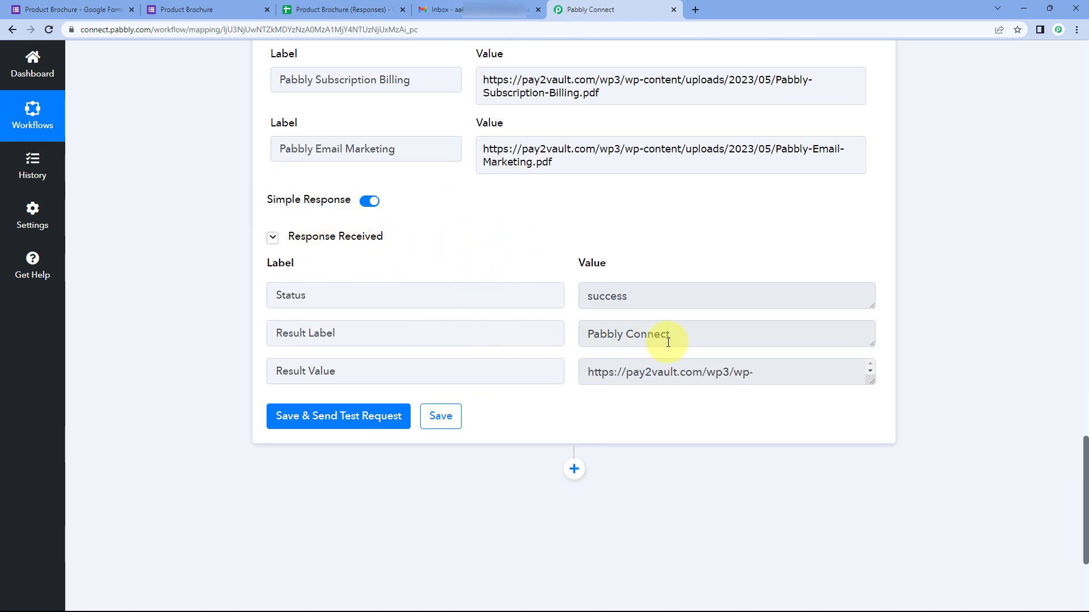
pyautogui.moveTo(672, 339); pyautogui.dragTo(566, 333)
pyautogui.click(553, 244)
# Step: Inspect the test response's result label and returned brochure URL against the lookup table
pyautogui.scroll(5, 553, 244)
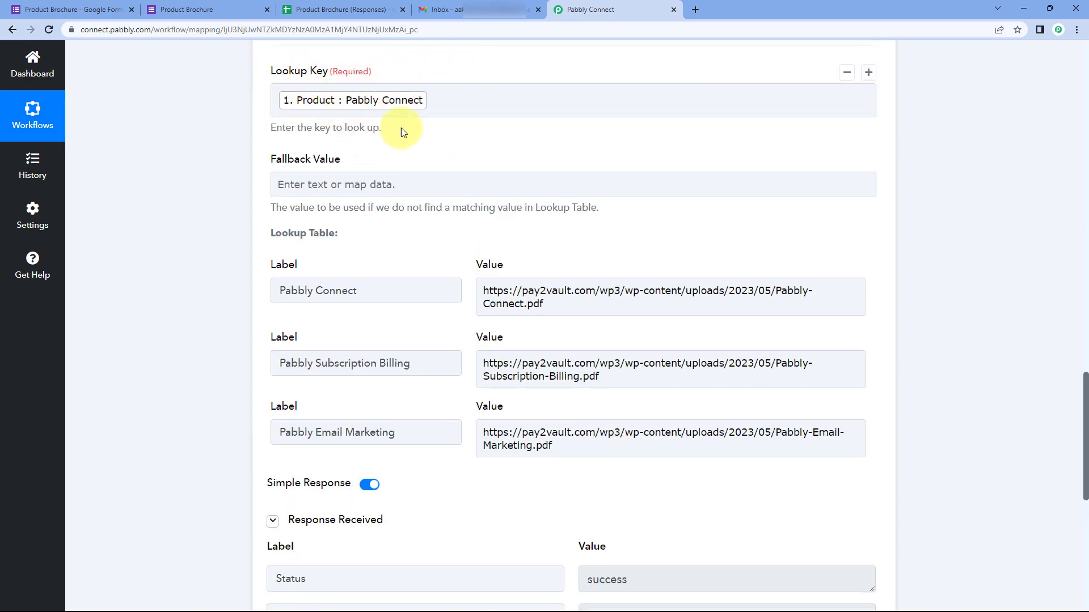
pyautogui.scroll(-5, 448, 171)
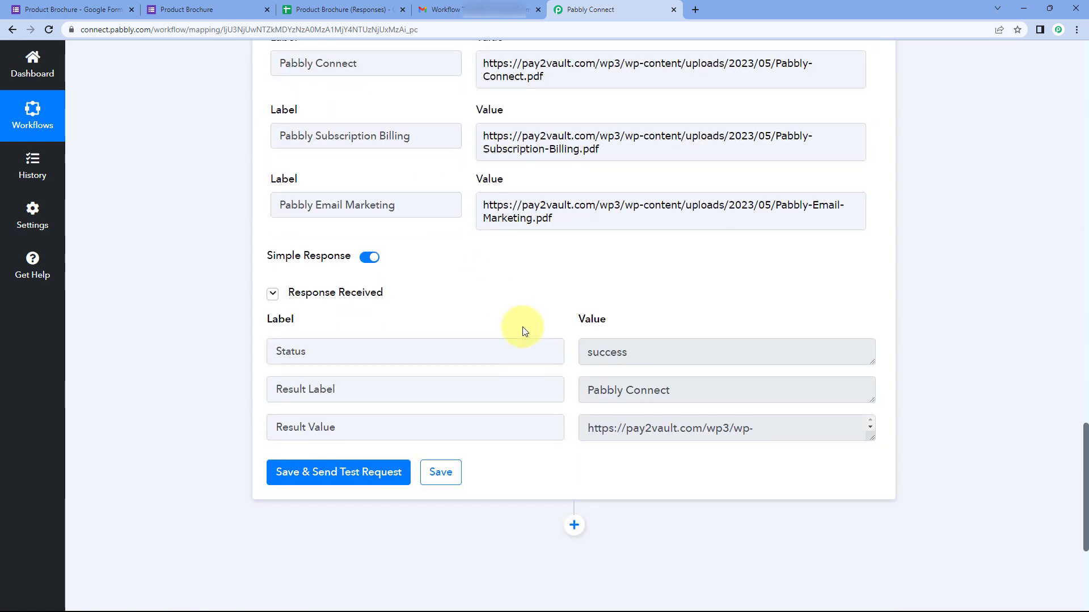
pyautogui.moveTo(871, 380); pyautogui.dragTo(863, 445)
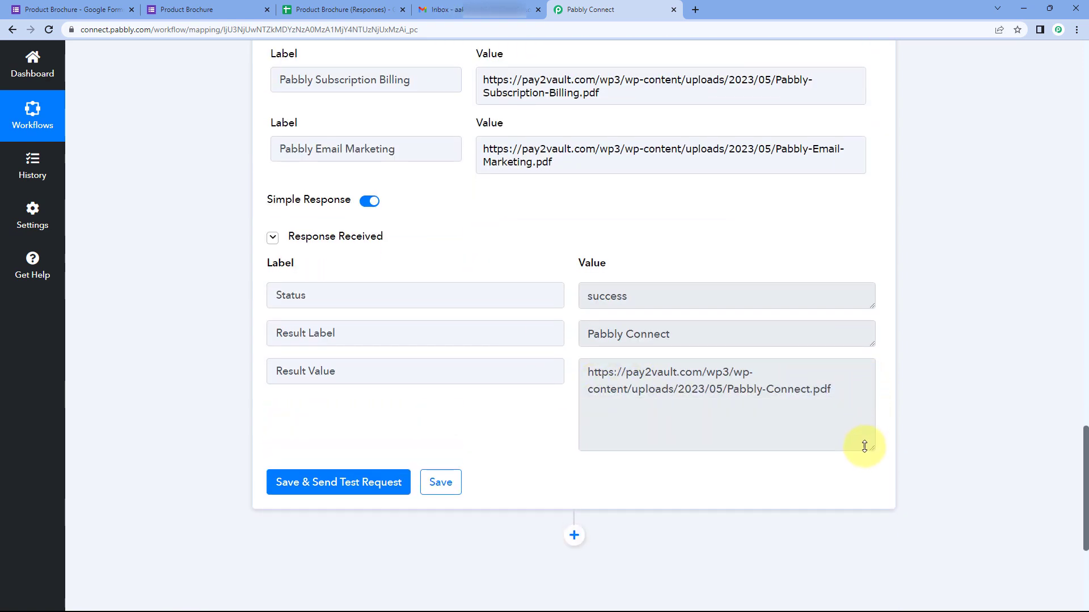
pyautogui.scroll(3, 461, 329)
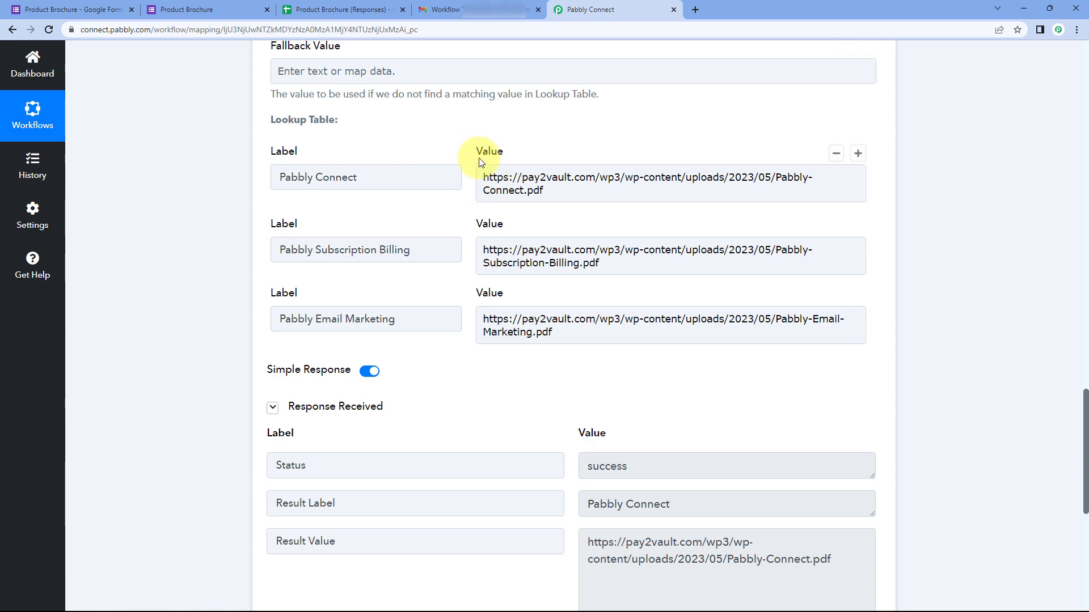
pyautogui.tripleClick(517, 187)
pyautogui.click(549, 192)
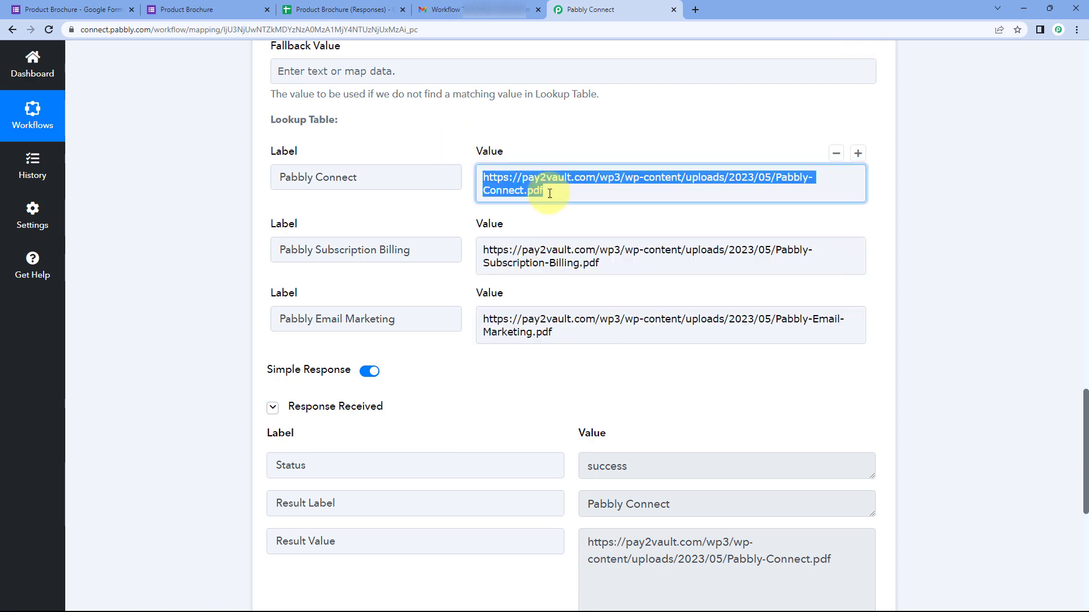
pyautogui.click(460, 220)
pyautogui.scroll(-1, 470, 233)
pyautogui.scroll(4, 459, 185)
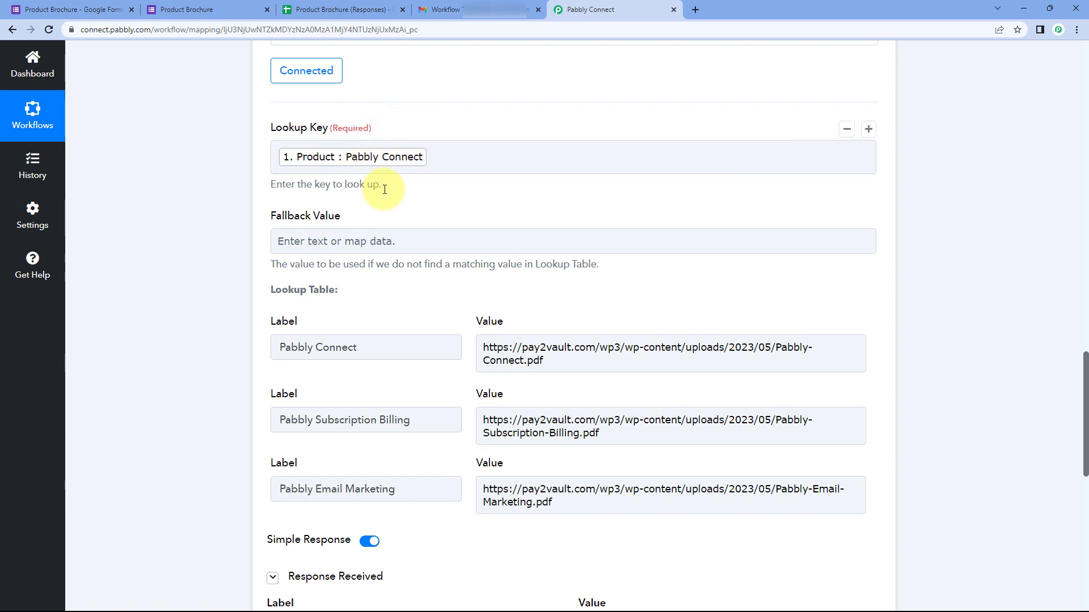
pyautogui.scroll(-5, 413, 210)
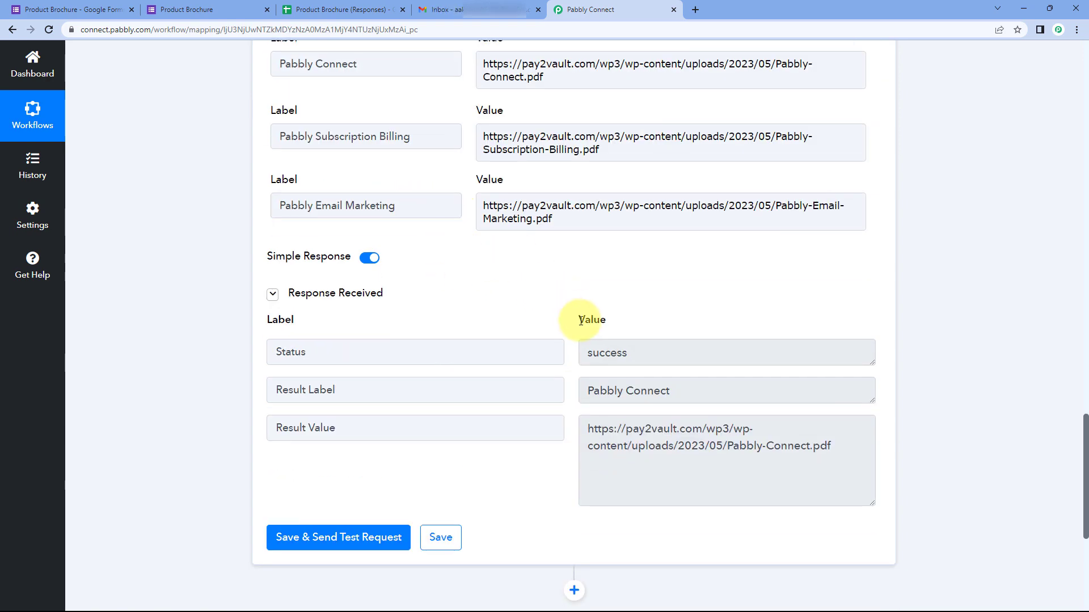
pyautogui.moveTo(841, 448); pyautogui.dragTo(580, 431)
pyautogui.scroll(1, 528, 255)
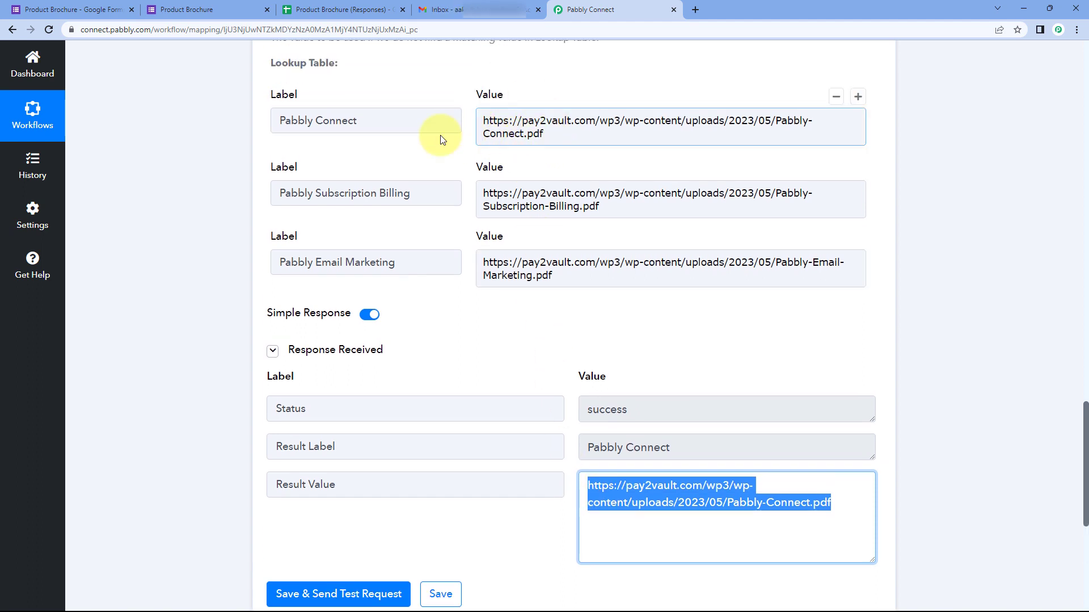
pyautogui.click(457, 162)
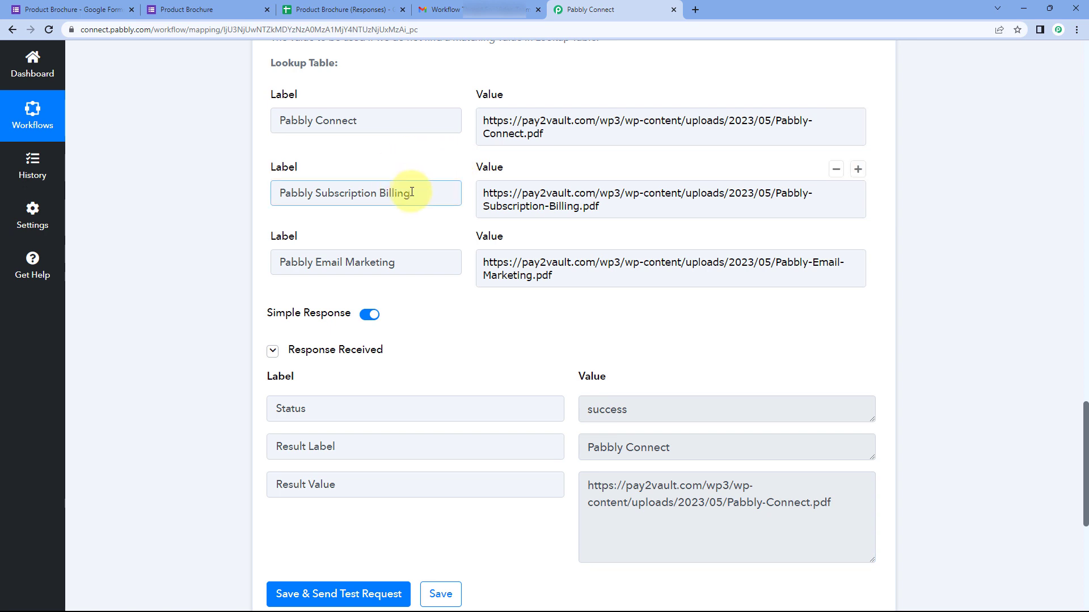
pyautogui.moveTo(412, 191); pyautogui.dragTo(267, 195)
pyautogui.hotkey('ctrl', 'c')
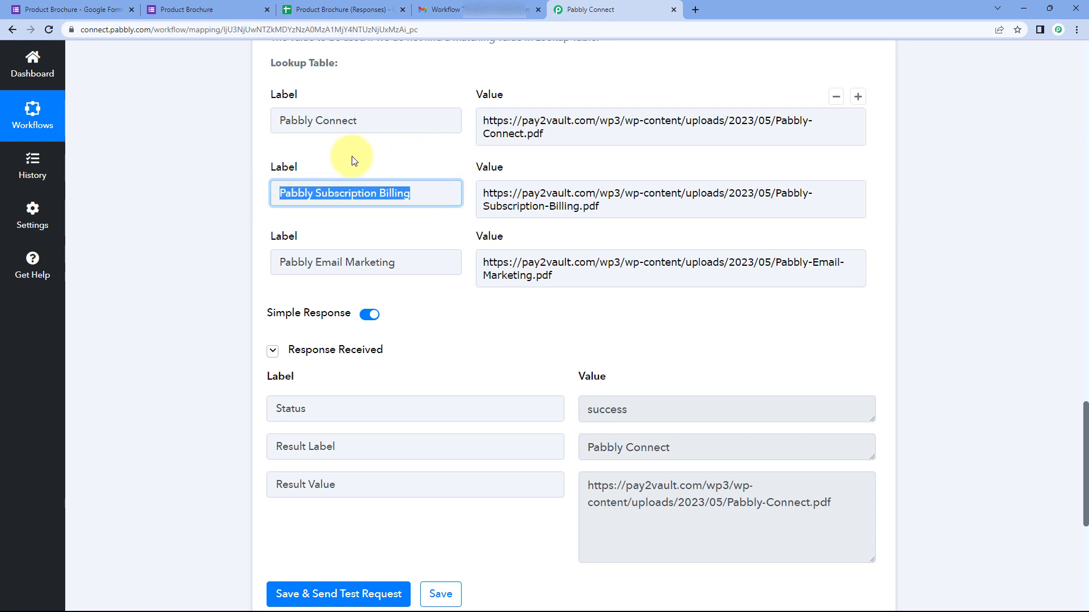
pyautogui.click(391, 171)
pyautogui.scroll(4, 399, 165)
# Step: Replace the Lookup Key with 'Pabbly Subscription Billing' and rerun the test to read its brochure URL
pyautogui.click(445, 155)
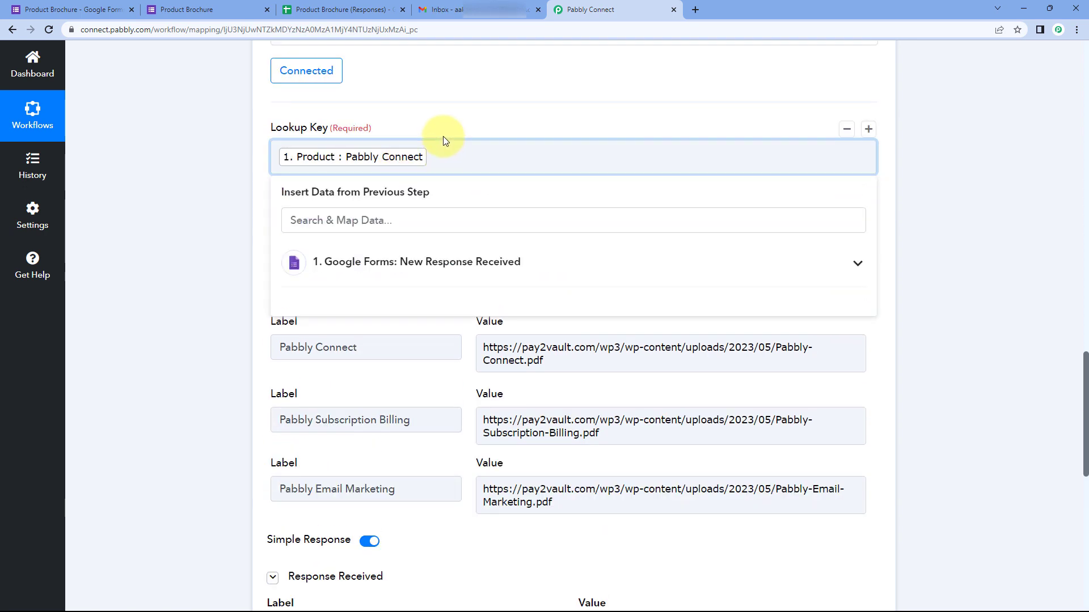
pyautogui.press('BackSpace')
pyautogui.rightClick(352, 152)
pyautogui.click(391, 244)
pyautogui.click(415, 110)
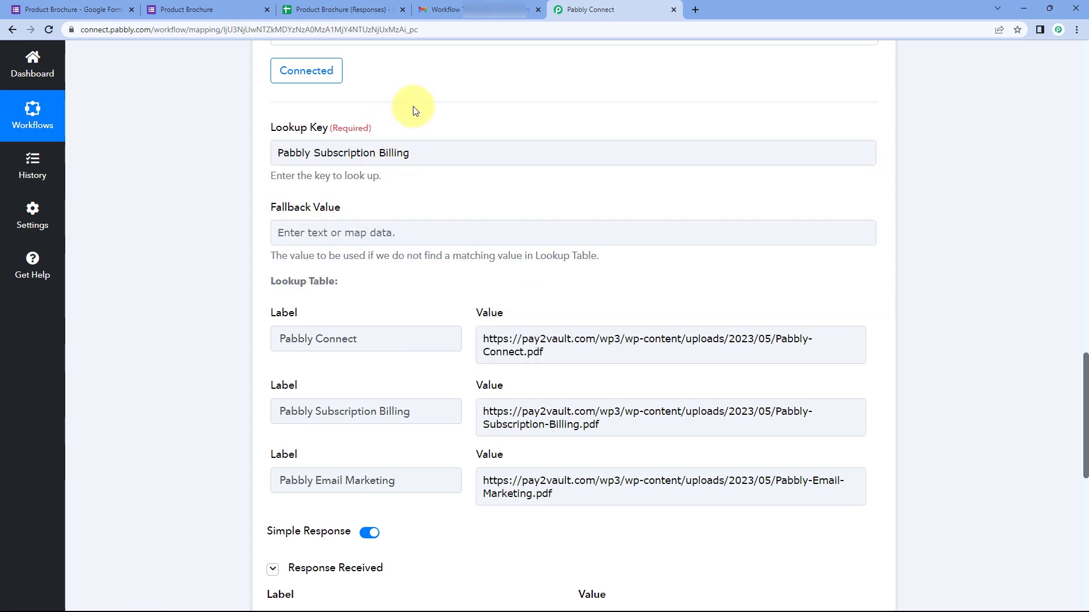
pyautogui.scroll(-4, 414, 116)
pyautogui.click(372, 397)
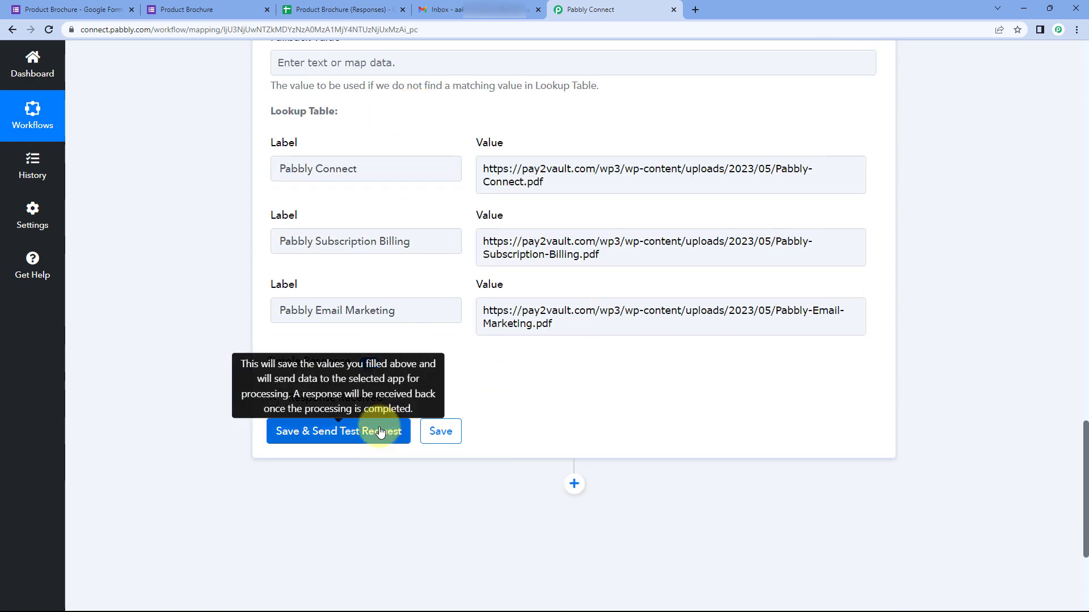
pyautogui.click(380, 432)
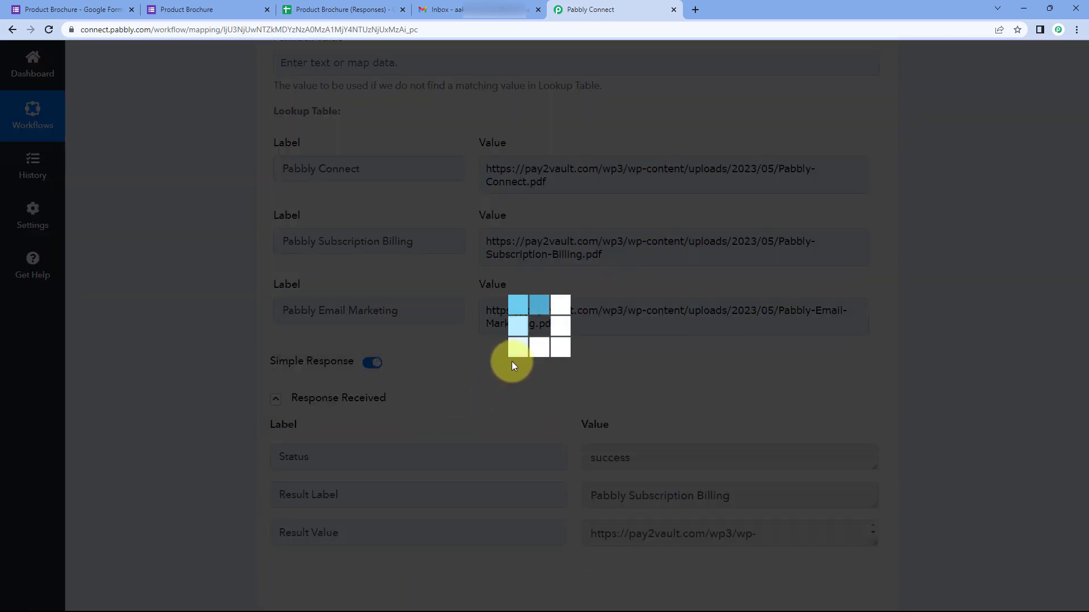
pyautogui.scroll(2, 518, 256)
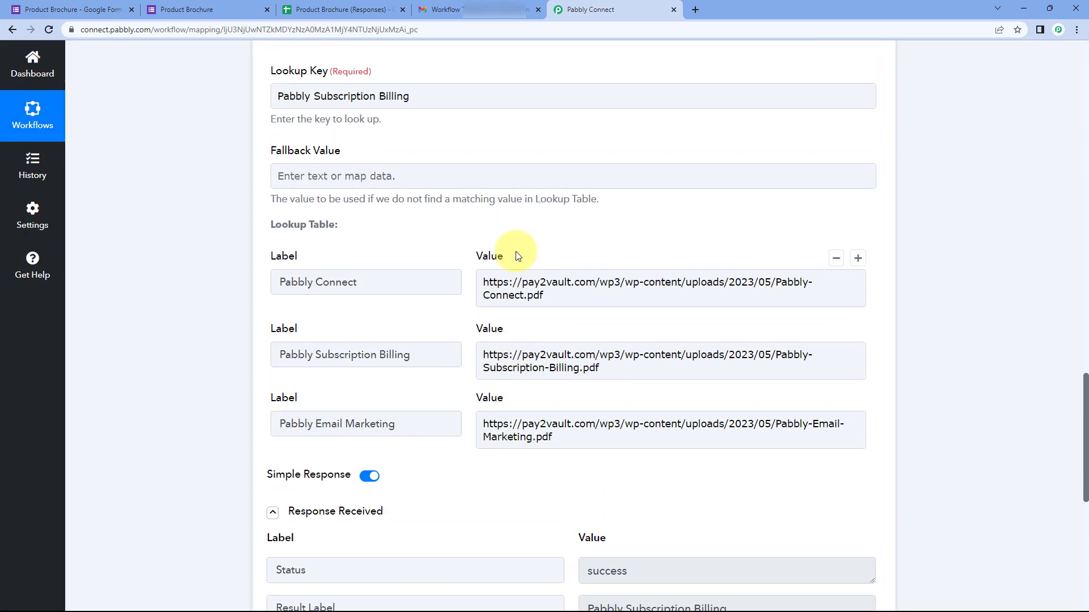
pyautogui.scroll(-3, 605, 434)
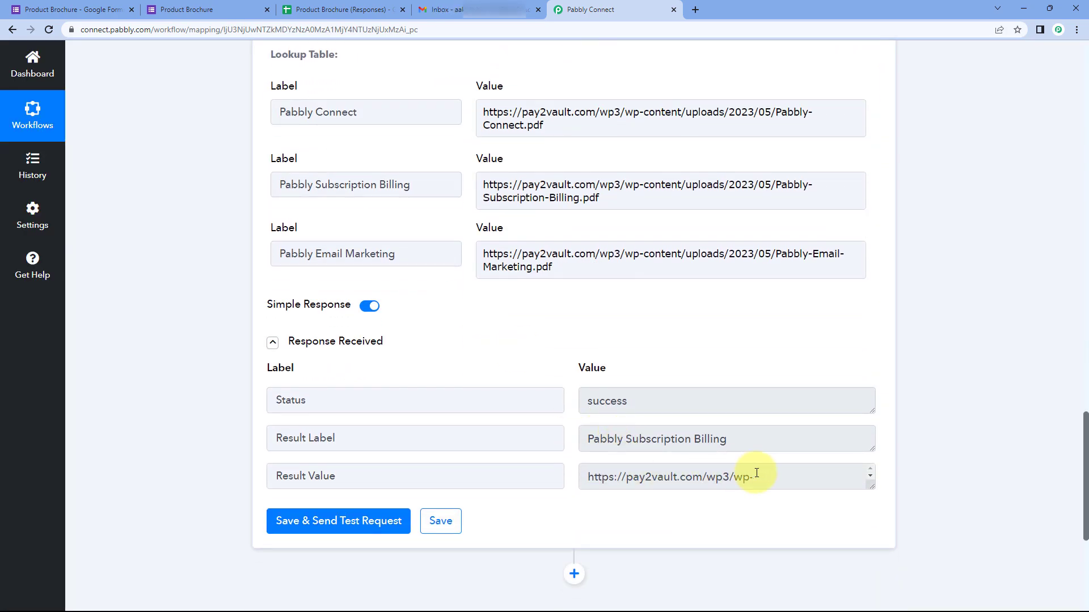
pyautogui.moveTo(870, 488); pyautogui.dragTo(845, 532)
pyautogui.moveTo(660, 511); pyautogui.dragTo(580, 481)
pyautogui.moveTo(618, 195); pyautogui.dragTo(477, 193)
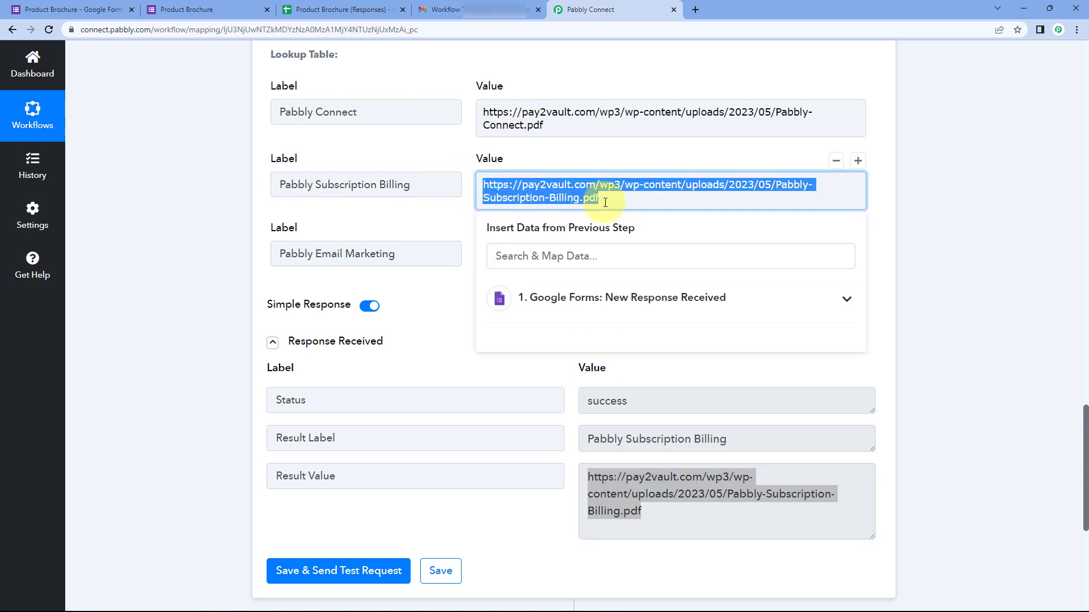
pyautogui.click(445, 214)
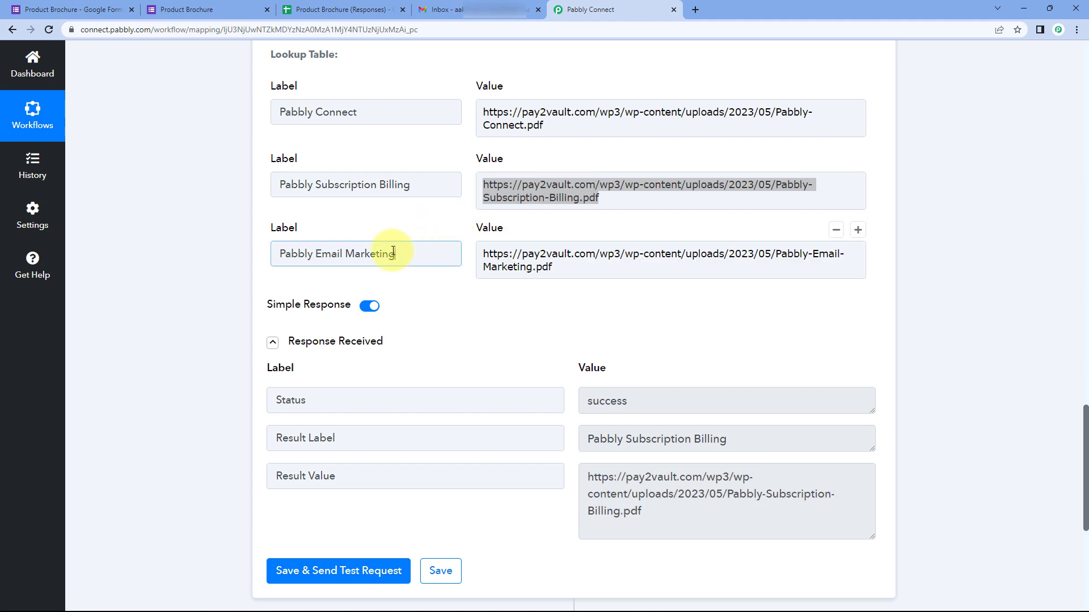
pyautogui.moveTo(393, 252); pyautogui.dragTo(275, 253)
pyautogui.click(70, 10)
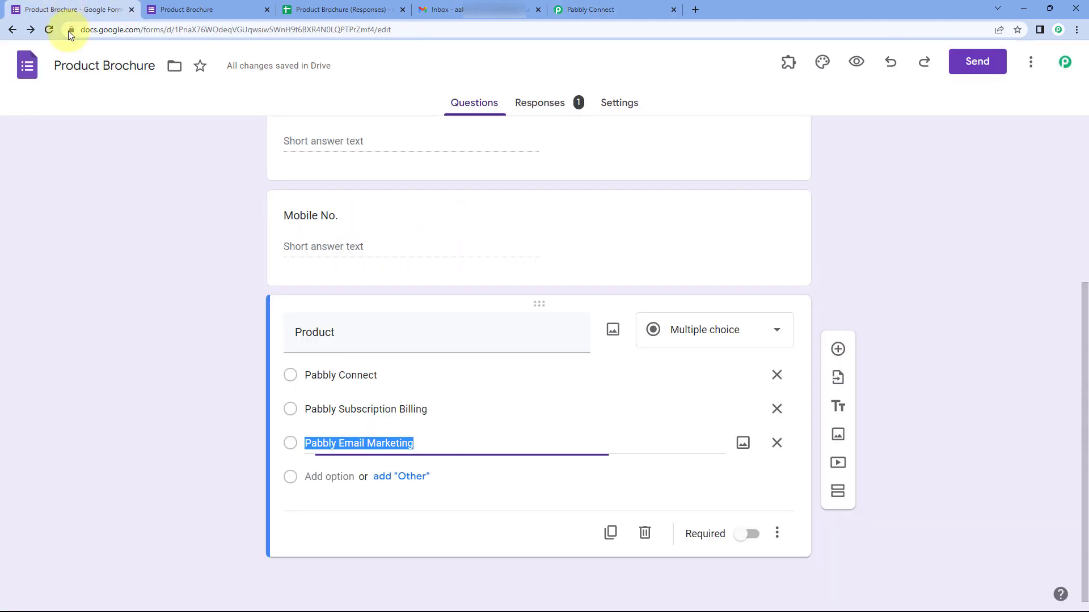
pyautogui.click(229, 409)
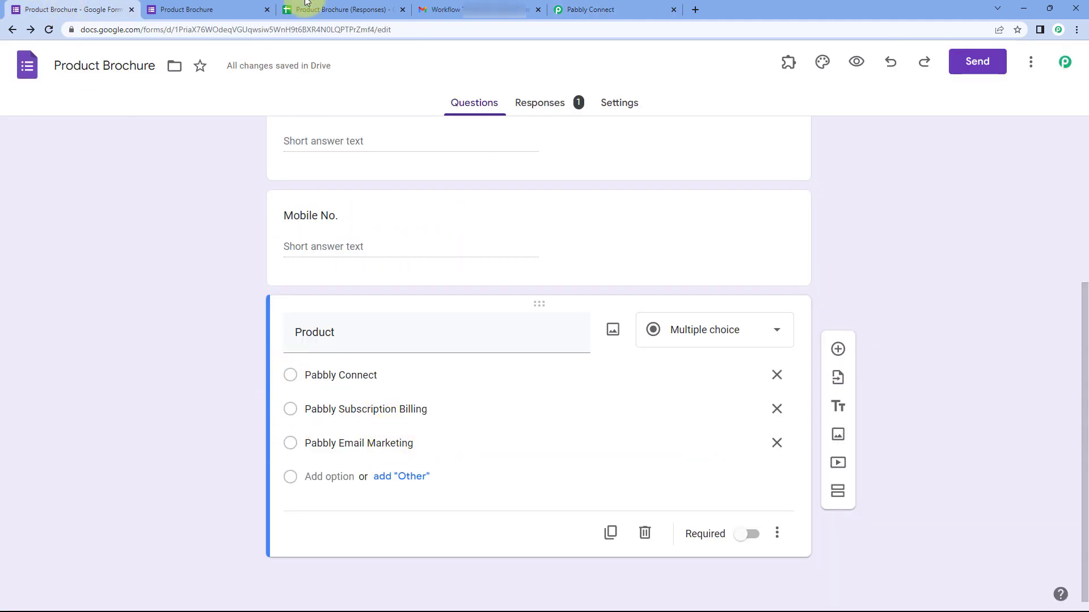
pyautogui.click(613, 9)
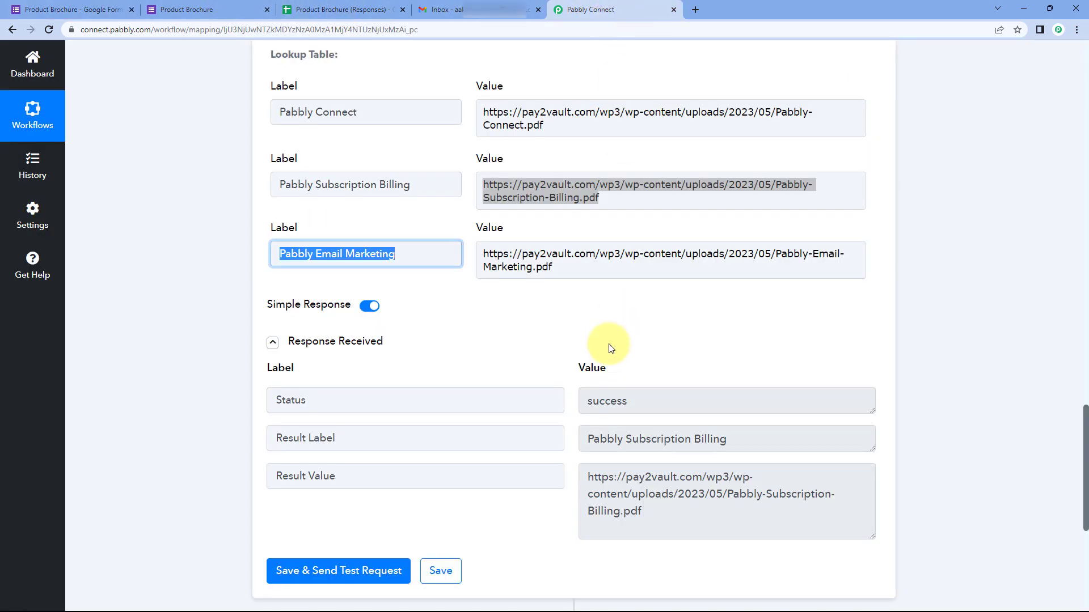
pyautogui.moveTo(560, 265); pyautogui.dragTo(461, 237)
pyautogui.click(558, 268)
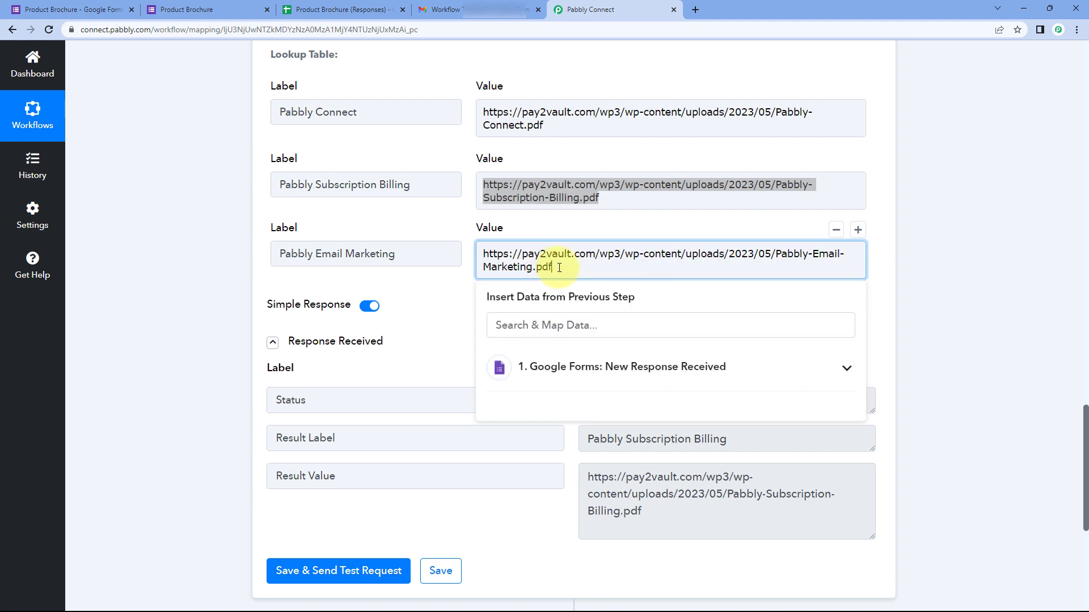
pyautogui.click(564, 232)
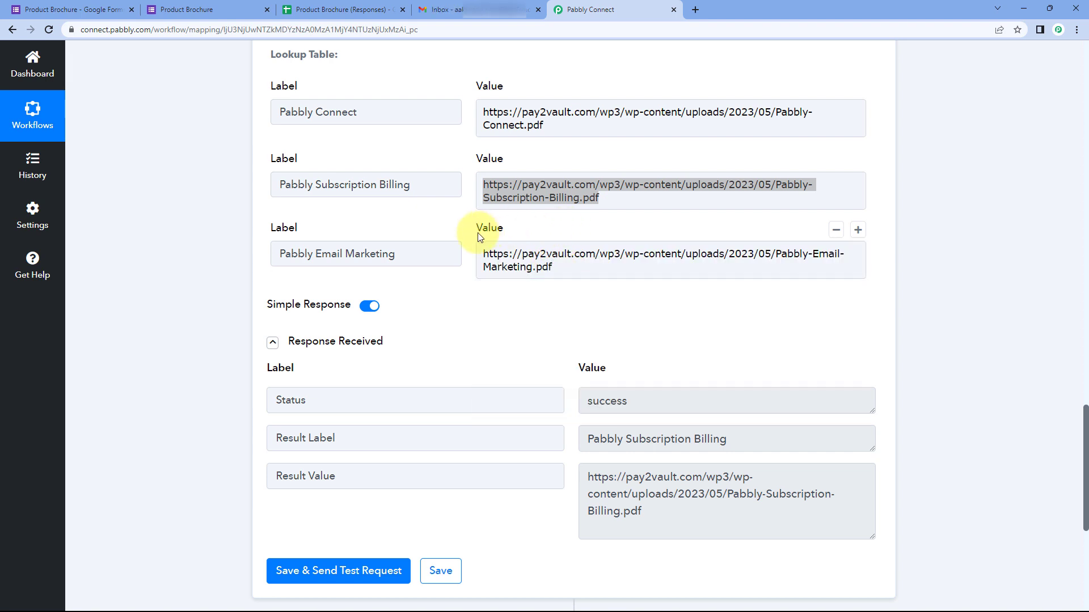
pyautogui.click(639, 199)
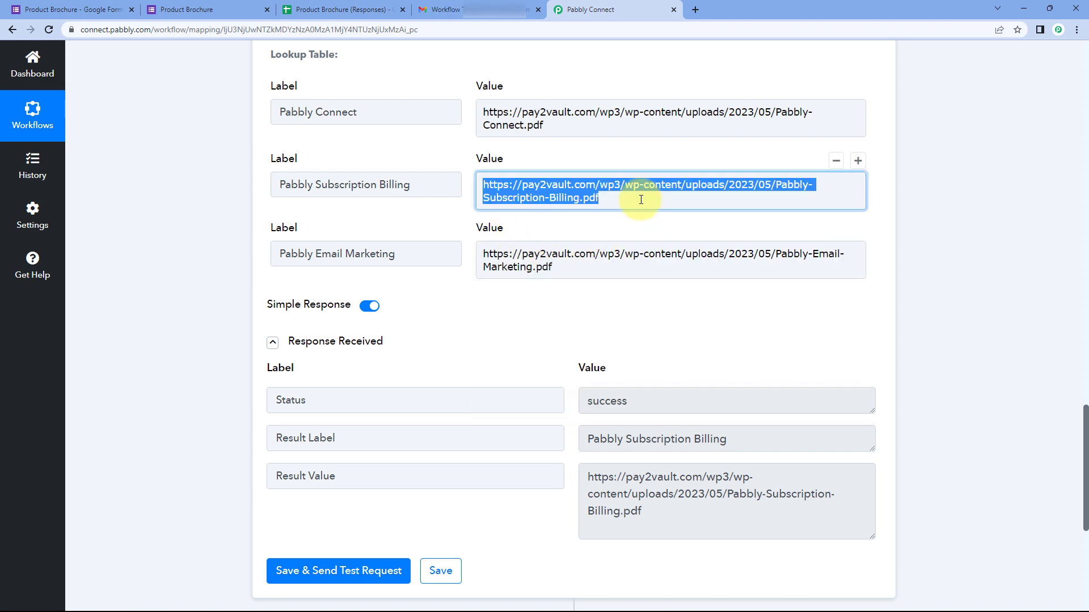
pyautogui.click(588, 151)
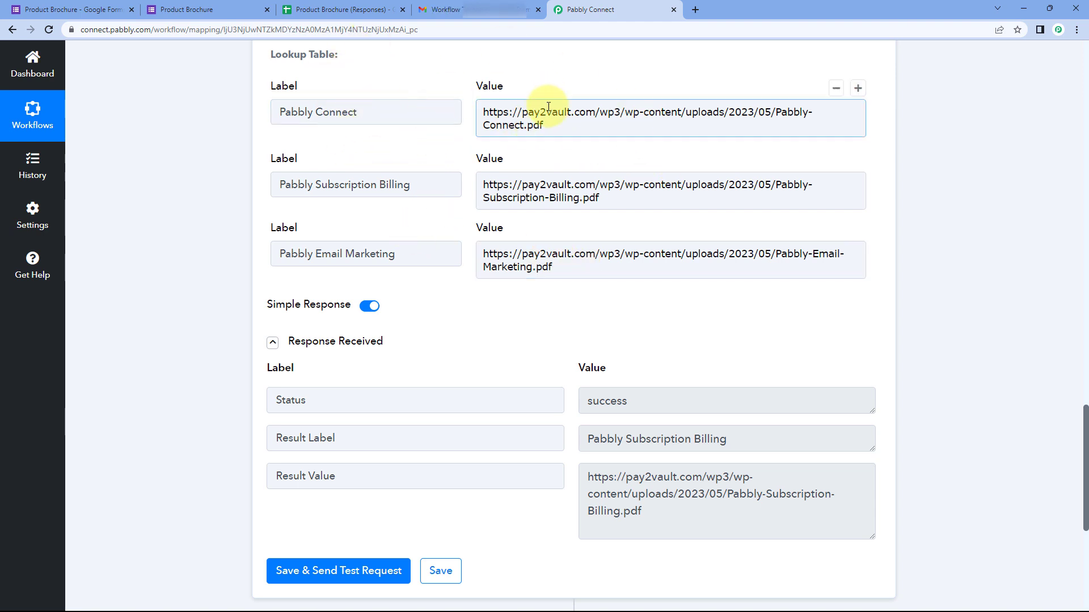
pyautogui.click(707, 112)
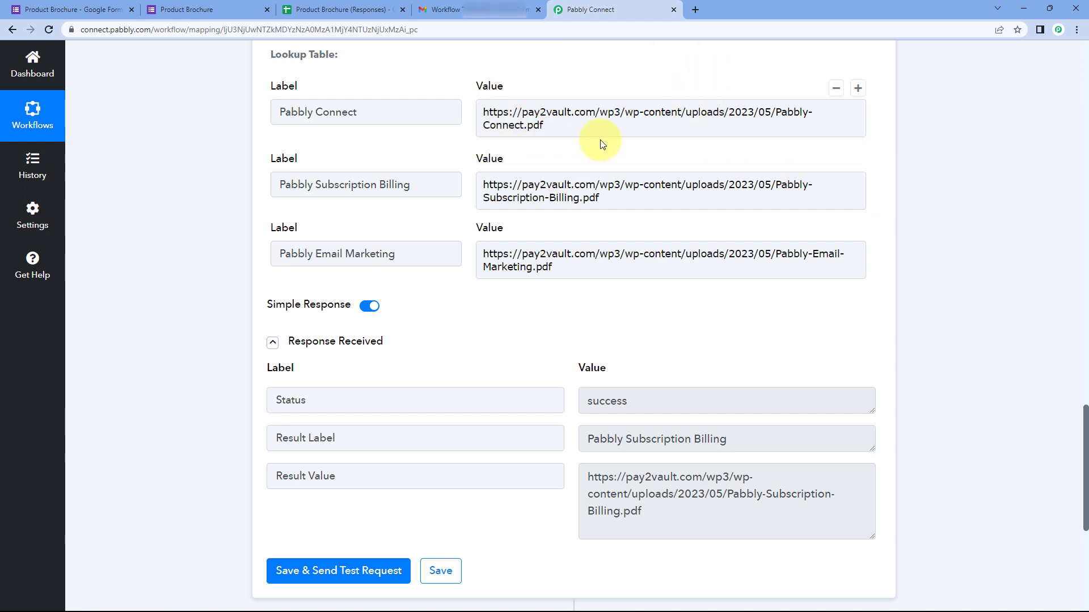
pyautogui.moveTo(544, 125); pyautogui.dragTo(483, 110)
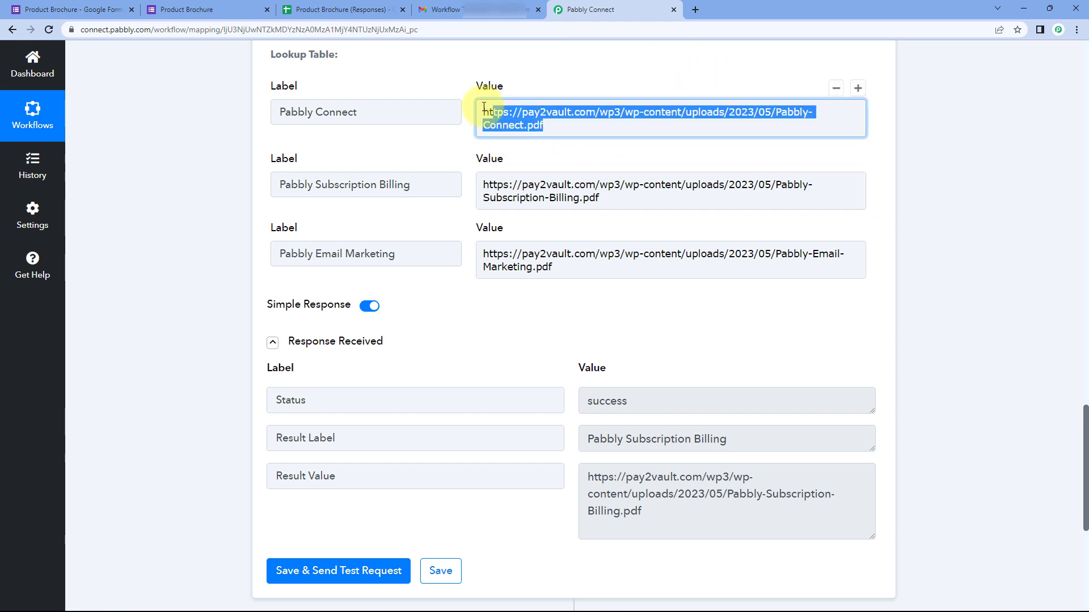
pyautogui.click(553, 124)
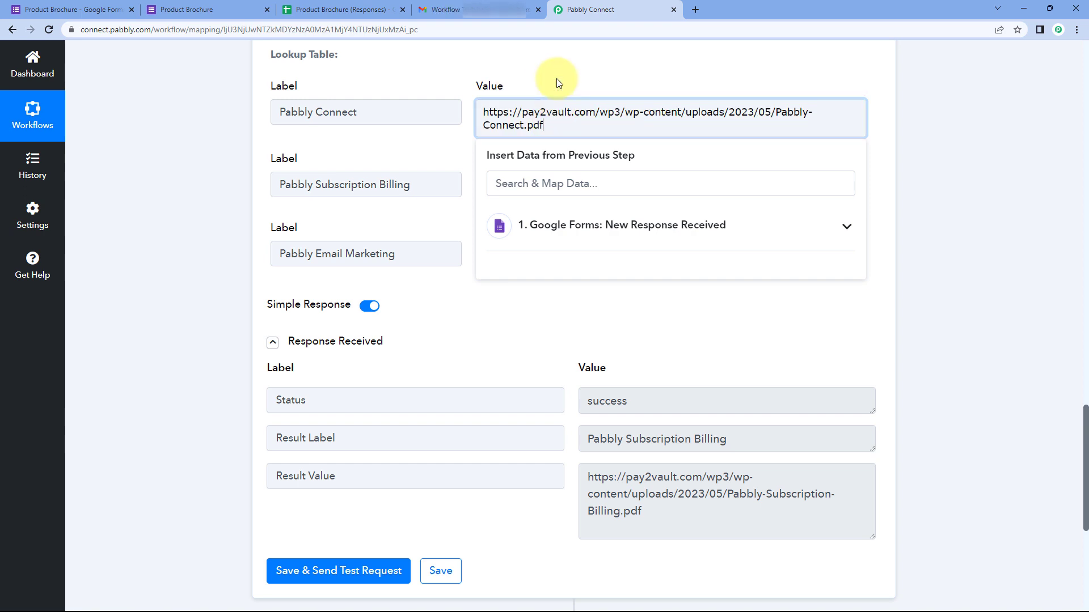
pyautogui.click(558, 83)
pyautogui.scroll(4, 462, 147)
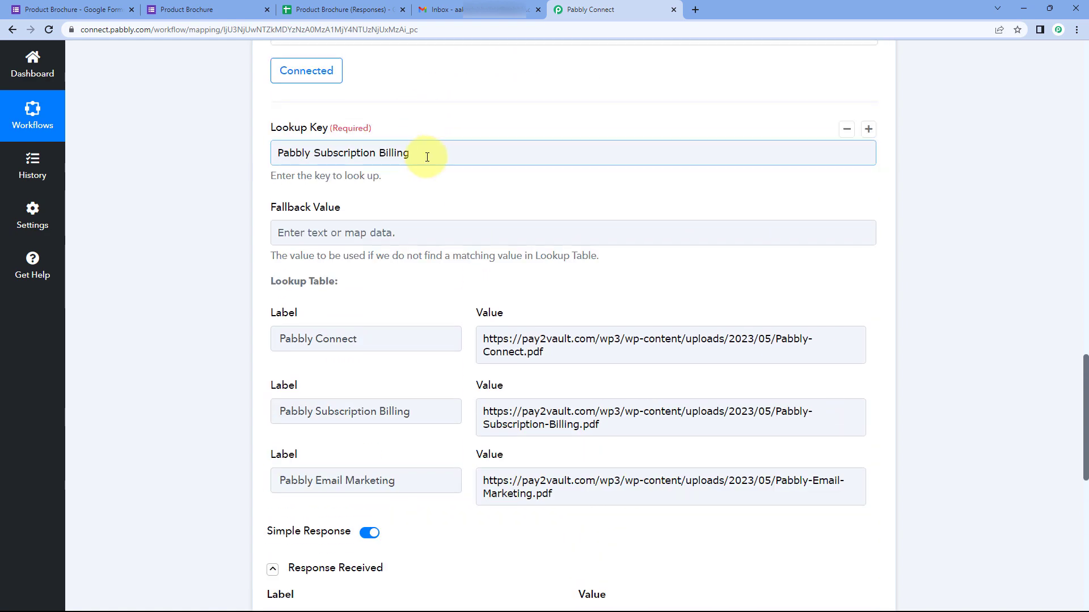
# Step: Swap the fixed Lookup Key for the Google Forms Product answer and rerun the lookup test
pyautogui.moveTo(427, 157); pyautogui.dragTo(267, 154)
pyautogui.press('BackSpace')
pyautogui.click(329, 252)
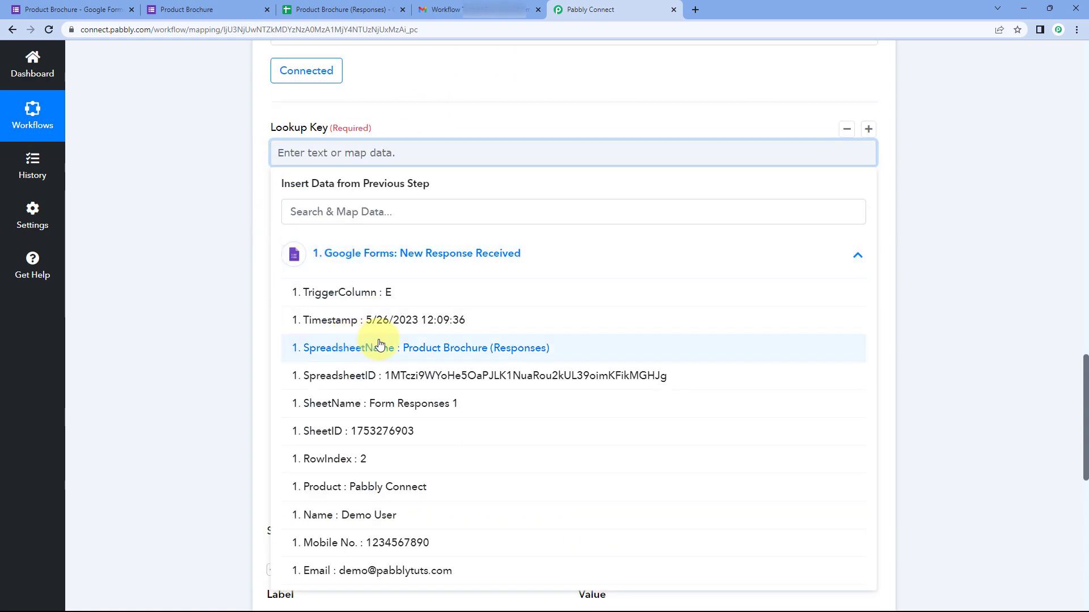
pyautogui.scroll(-2, 380, 345)
pyautogui.click(377, 371)
pyautogui.click(204, 219)
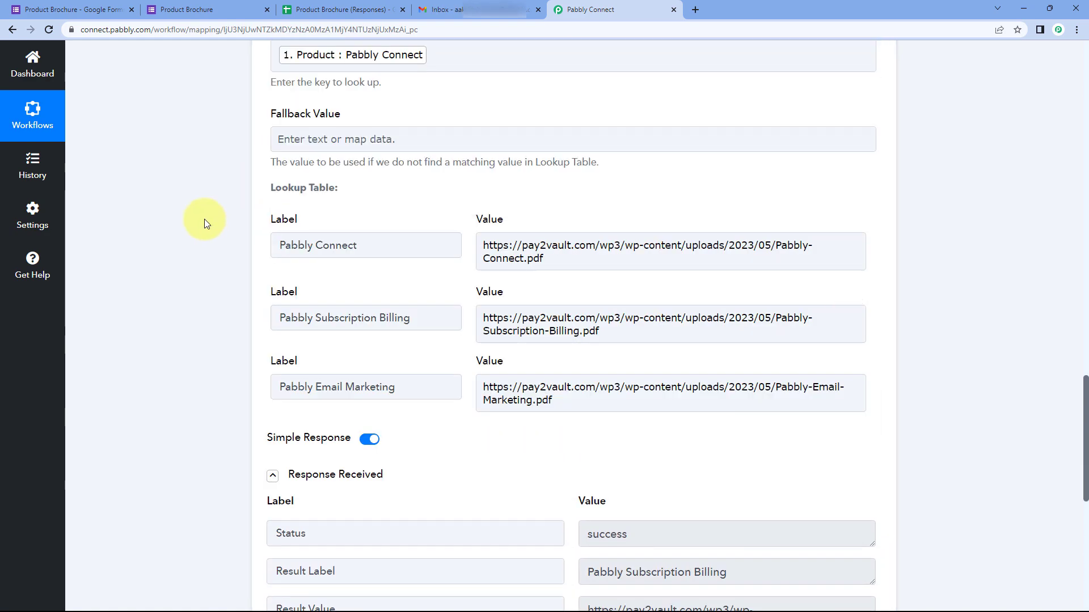
pyautogui.scroll(-2, 227, 255)
pyautogui.click(338, 363)
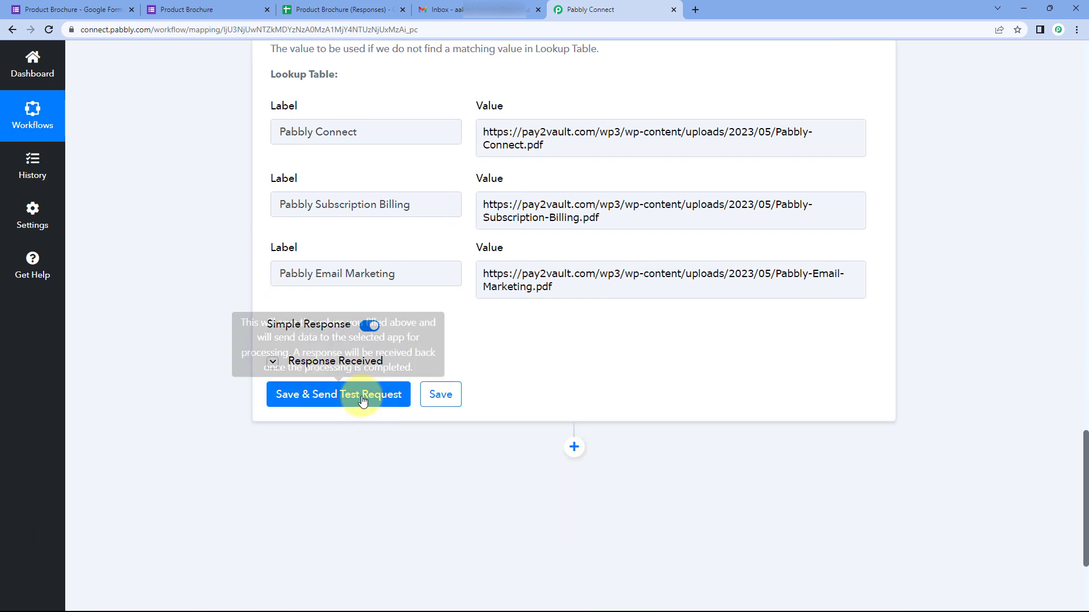
pyautogui.click(363, 401)
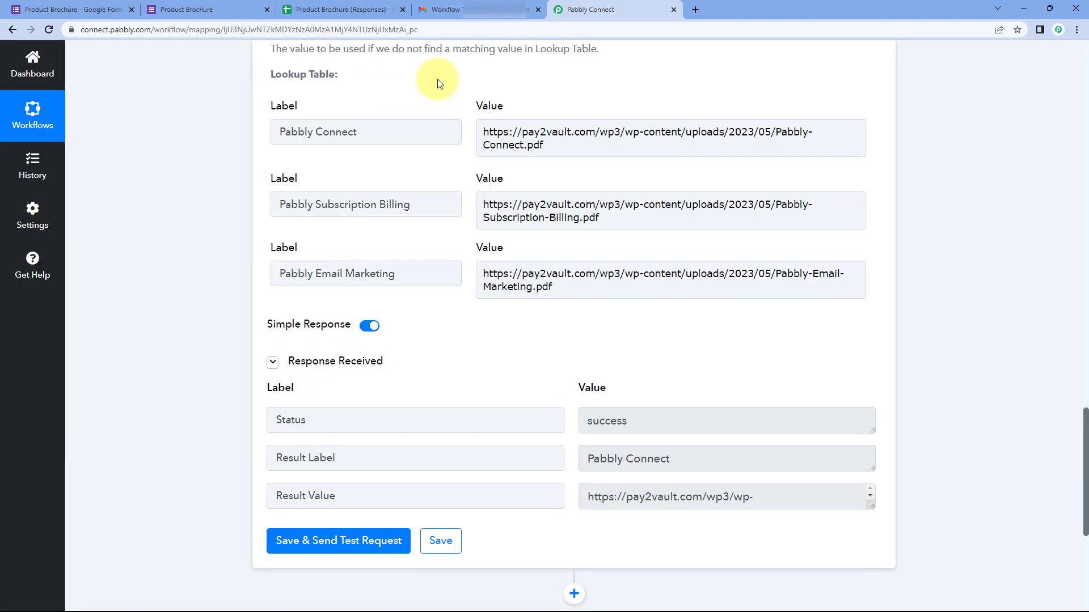
# Step: Verify the returned result is the Pabbly-Connect.pdf brochure URL
pyautogui.scroll(-2, 438, 82)
pyautogui.moveTo(870, 392); pyautogui.dragTo(579, 374)
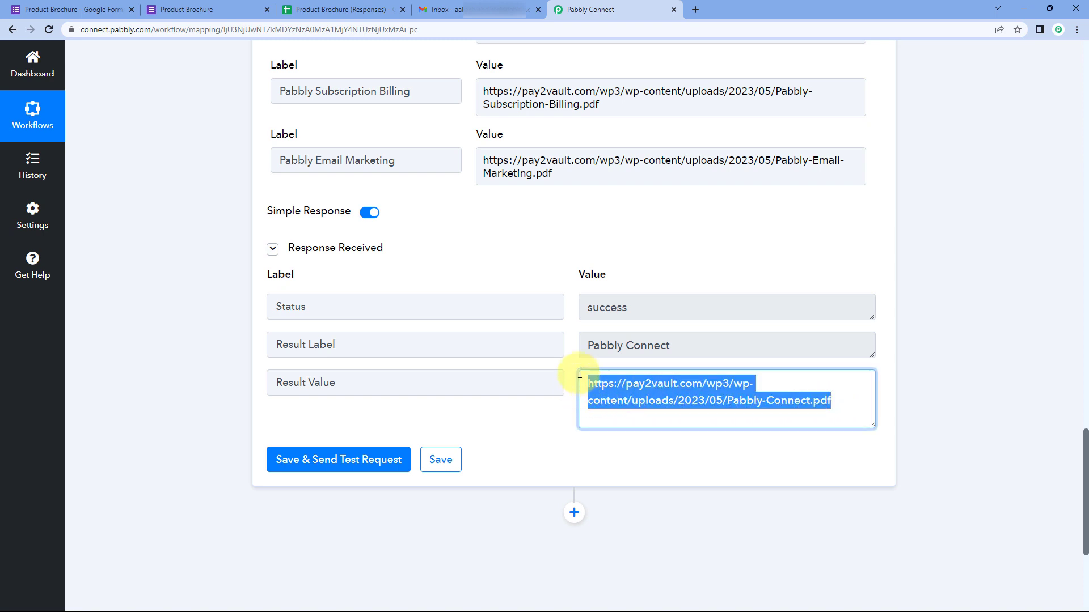
pyautogui.click(571, 345)
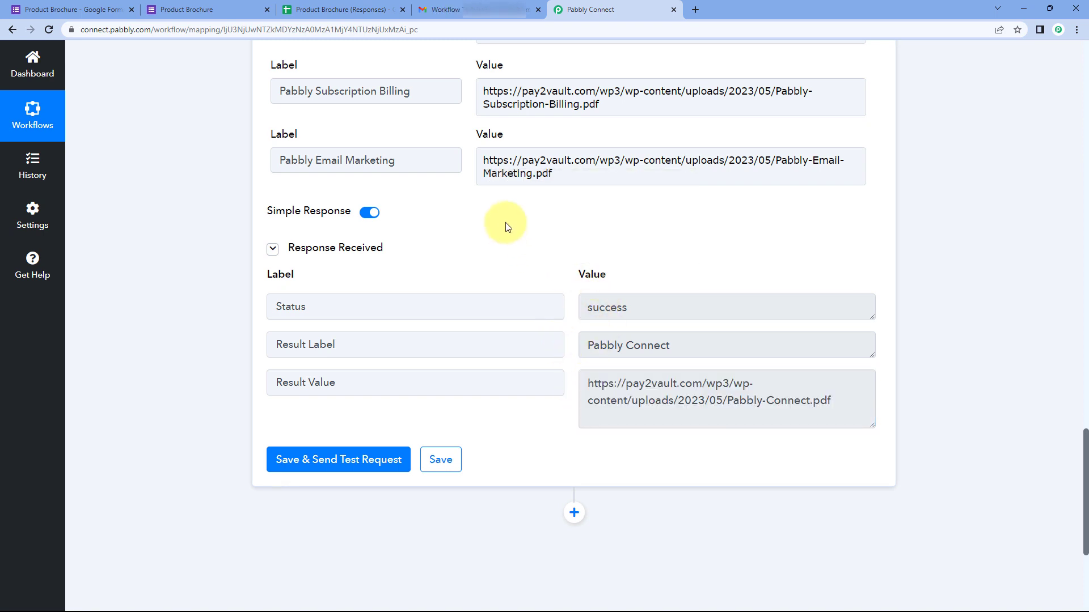
pyautogui.scroll(2, 493, 236)
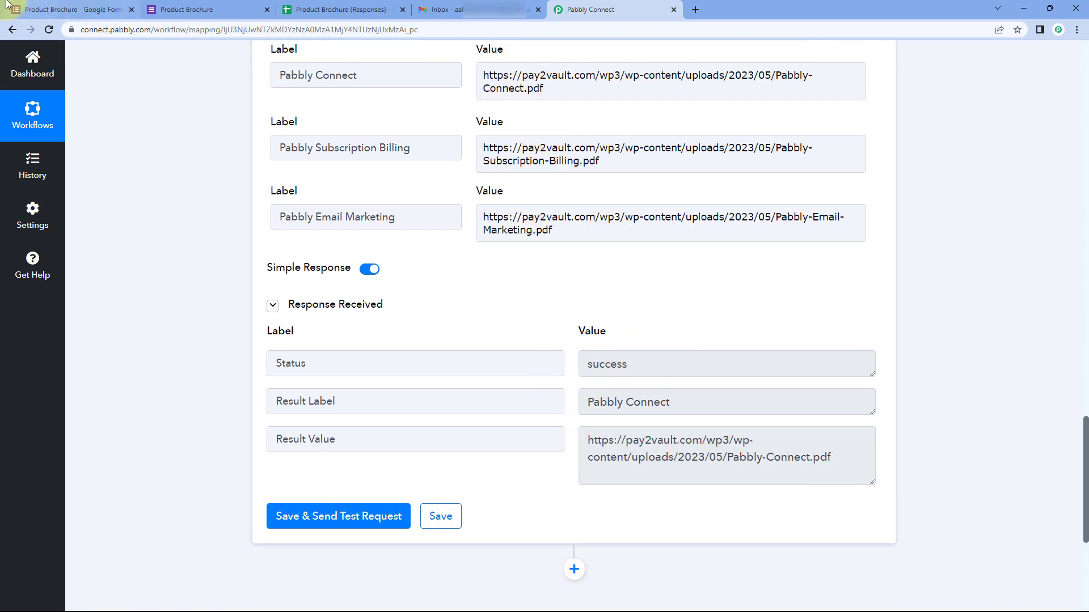
pyautogui.click(62, 10)
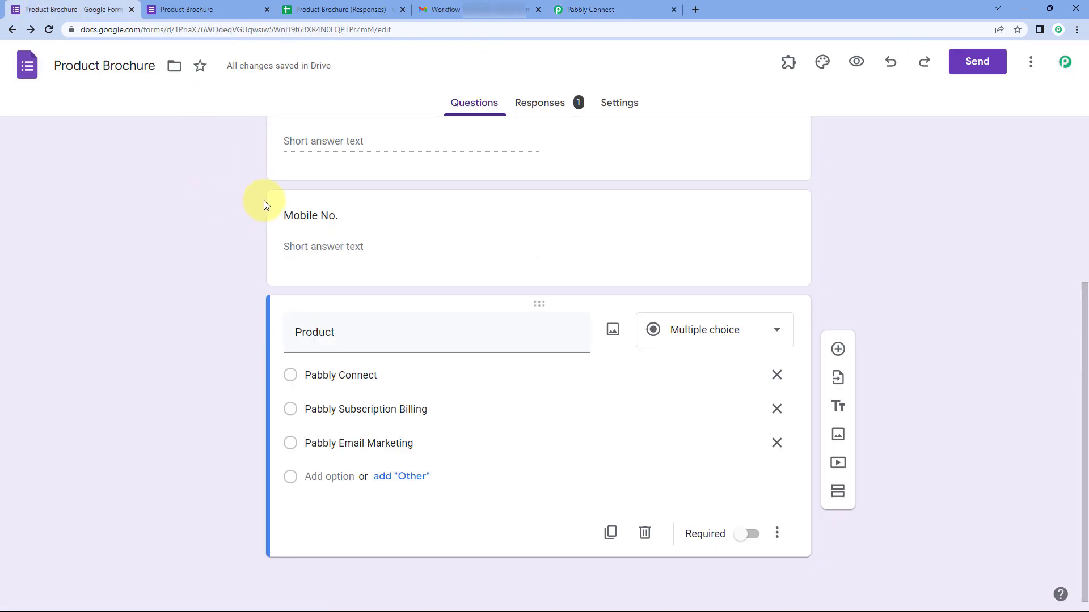
pyautogui.click(593, 10)
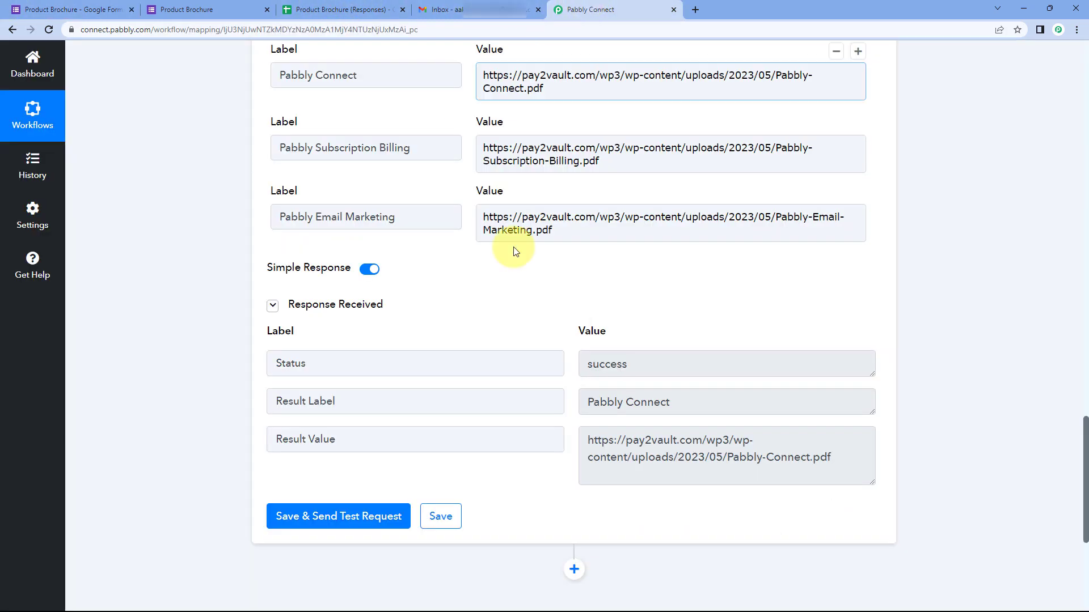
pyautogui.moveTo(587, 325); pyautogui.dragTo(843, 342)
pyautogui.click(842, 348)
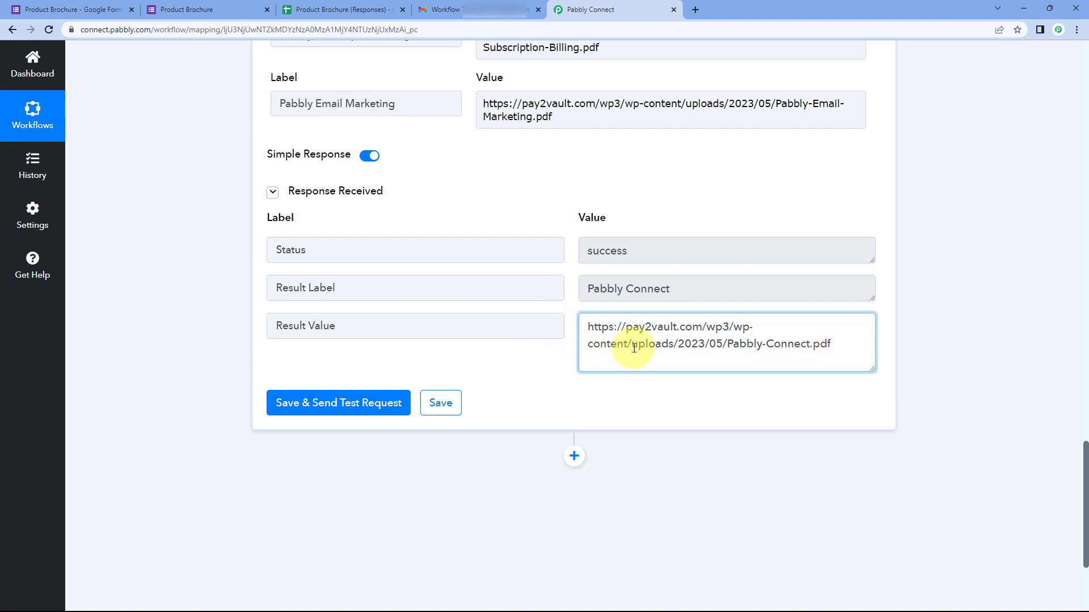
pyautogui.moveTo(849, 342); pyautogui.dragTo(592, 325)
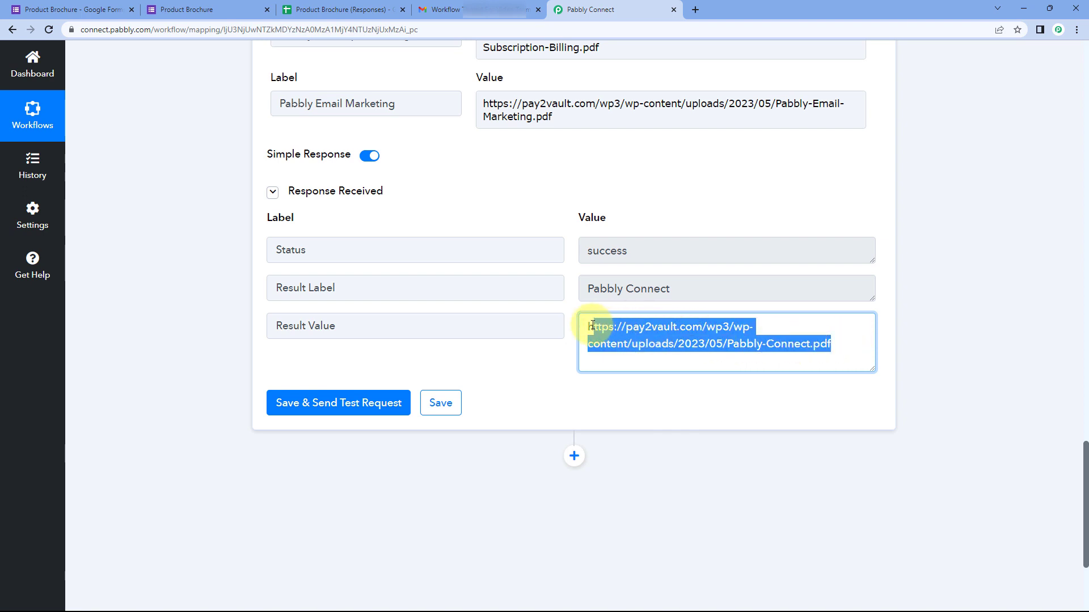
pyautogui.click(573, 302)
pyautogui.scroll(-3, 564, 308)
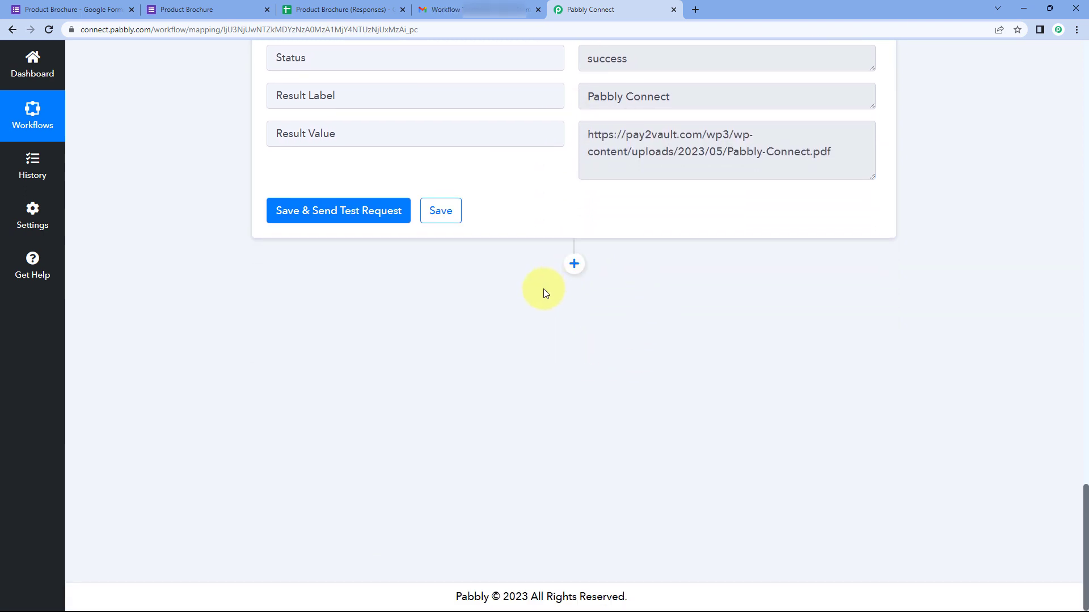
# Step: Add a Gmail action step after the lookup and choose the Send Email event
pyautogui.click(575, 264)
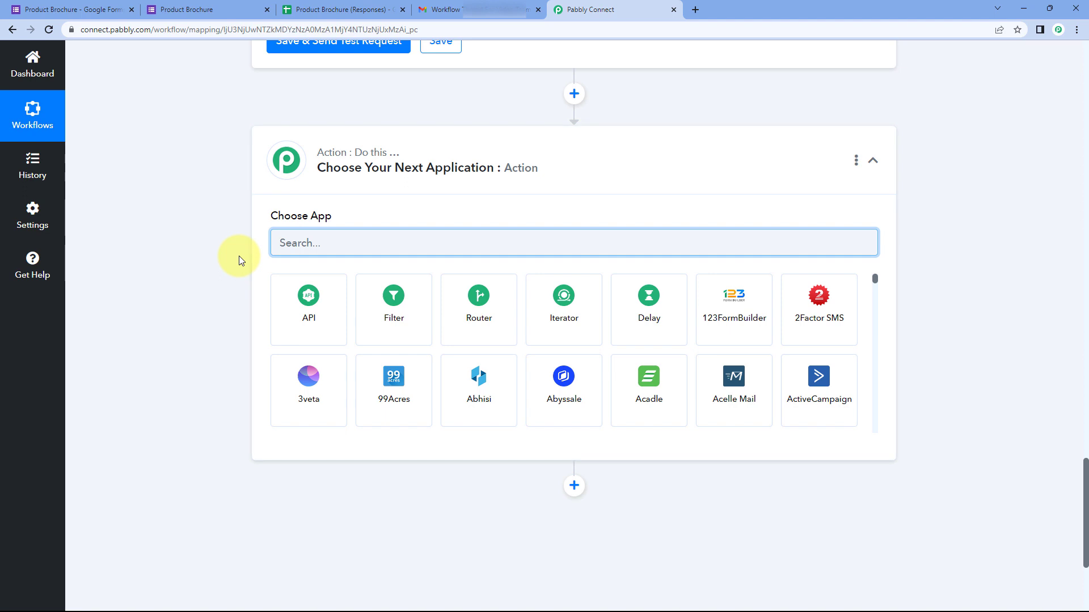
pyautogui.write('Gmail')
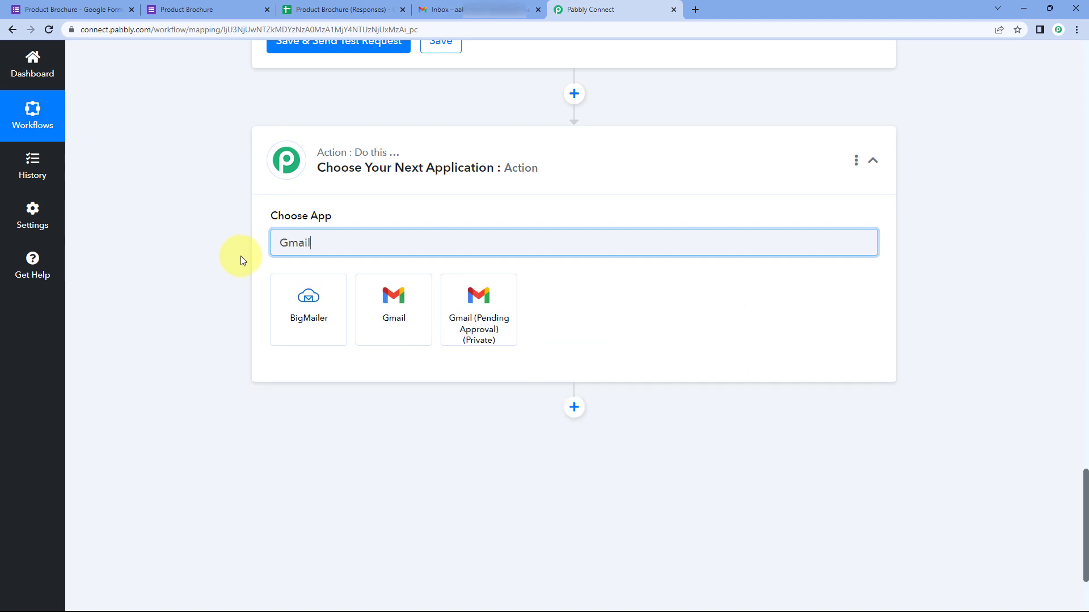
pyautogui.click(396, 307)
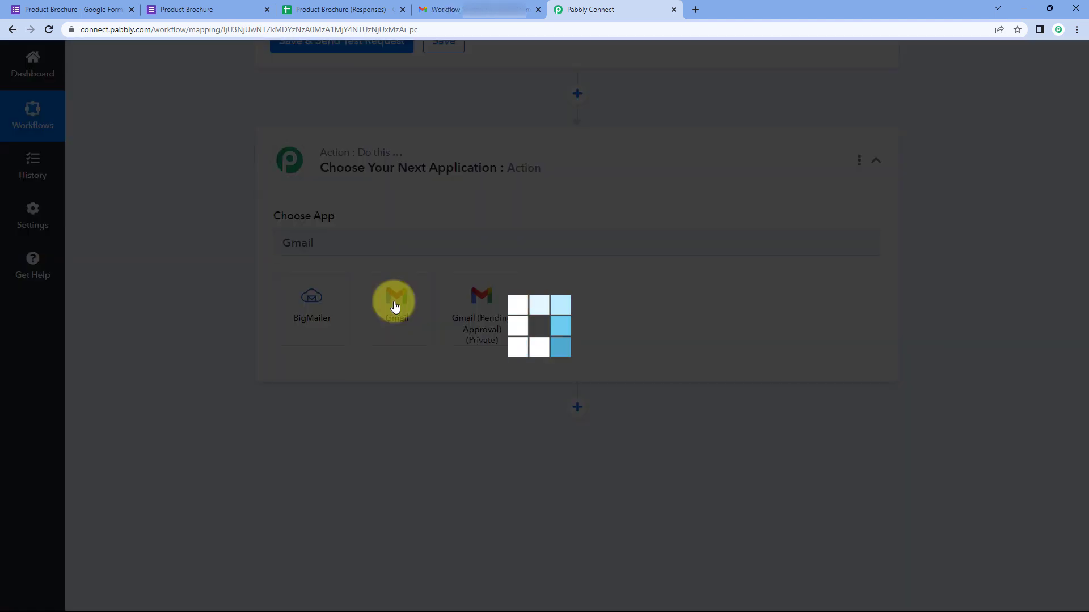
pyautogui.scroll(-1, 274, 248)
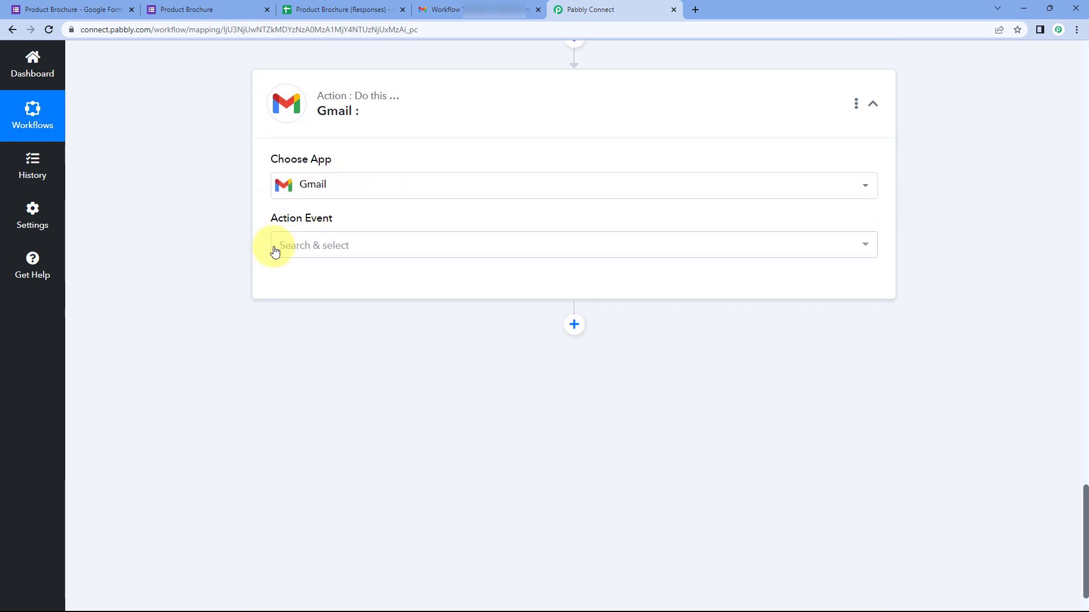
pyautogui.click(372, 242)
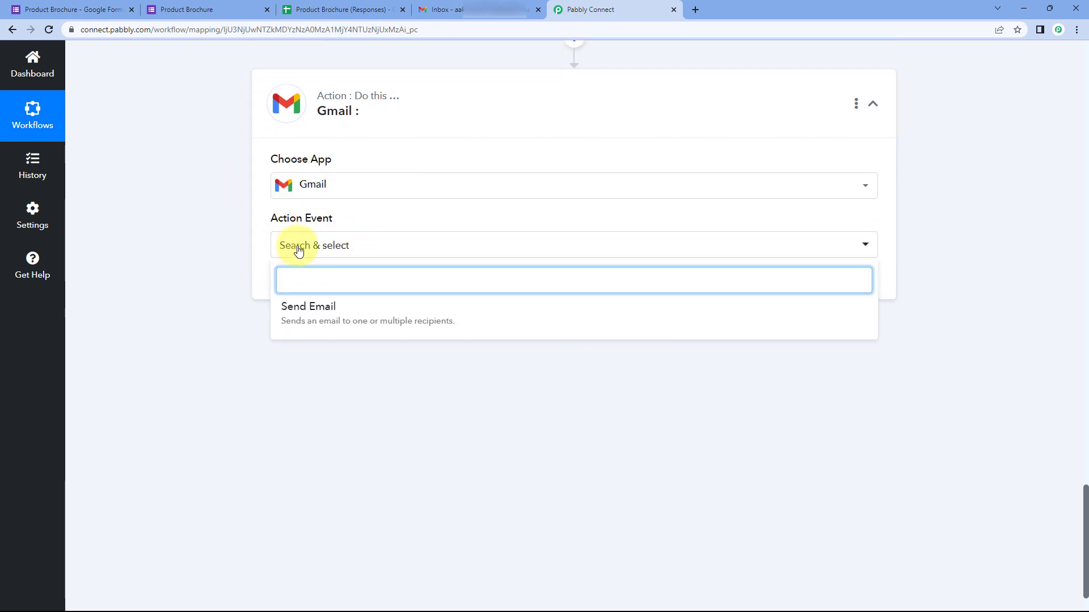
pyautogui.click(364, 308)
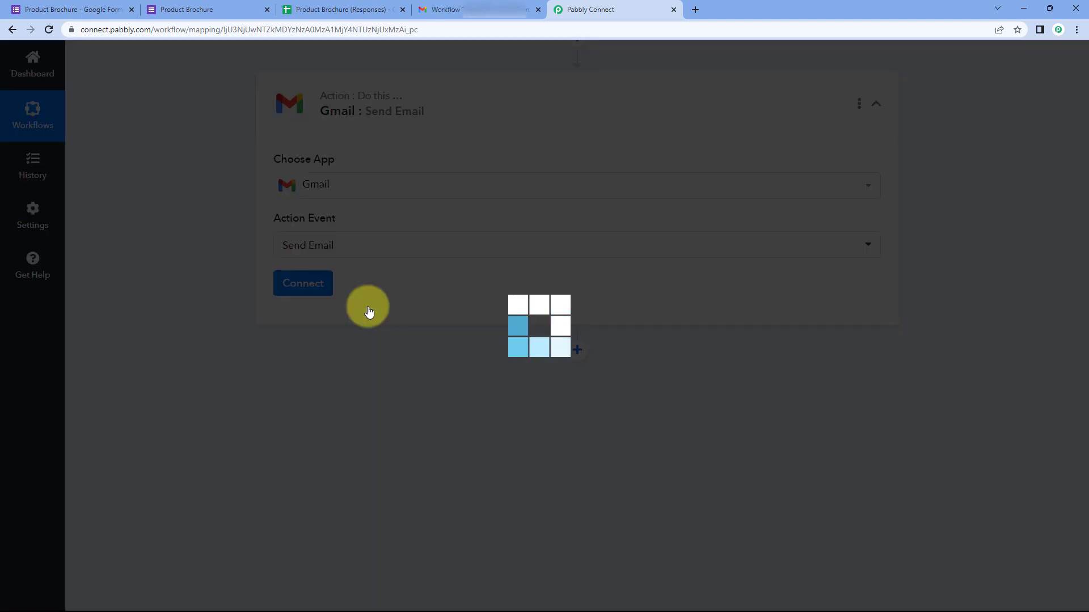
pyautogui.click(303, 287)
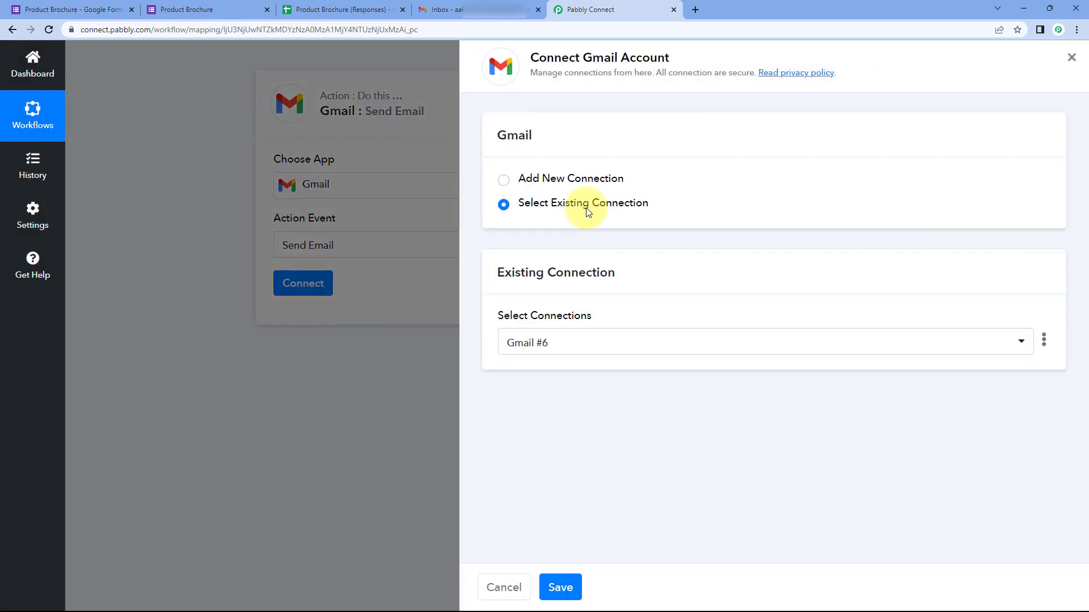
# Step: Create a new Gmail connection by selecting the Google account and allowing Pabbly Connect access
pyautogui.click(517, 178)
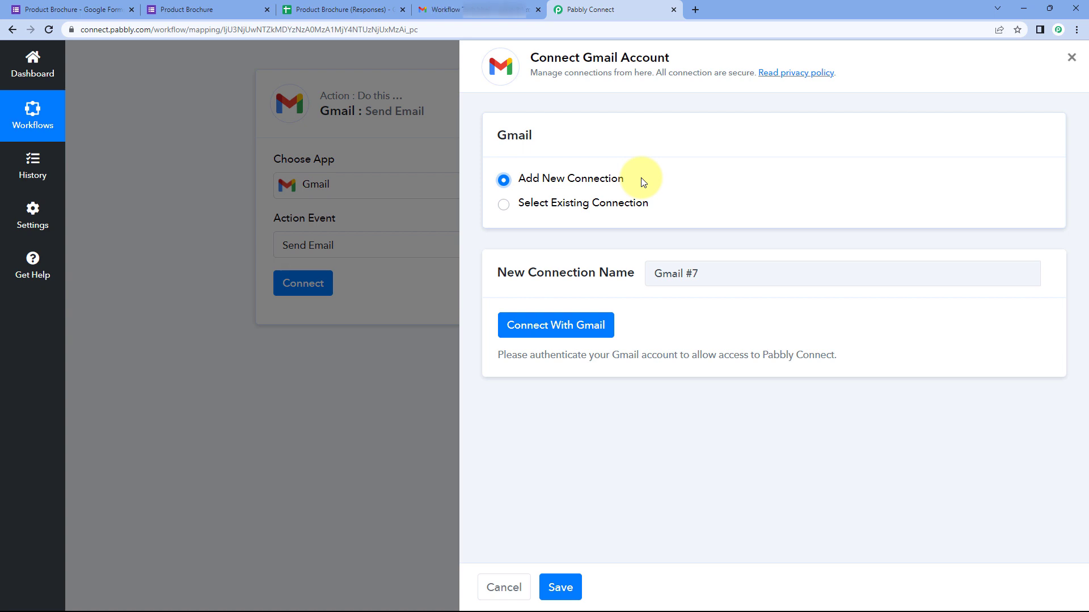
pyautogui.click(218, 9)
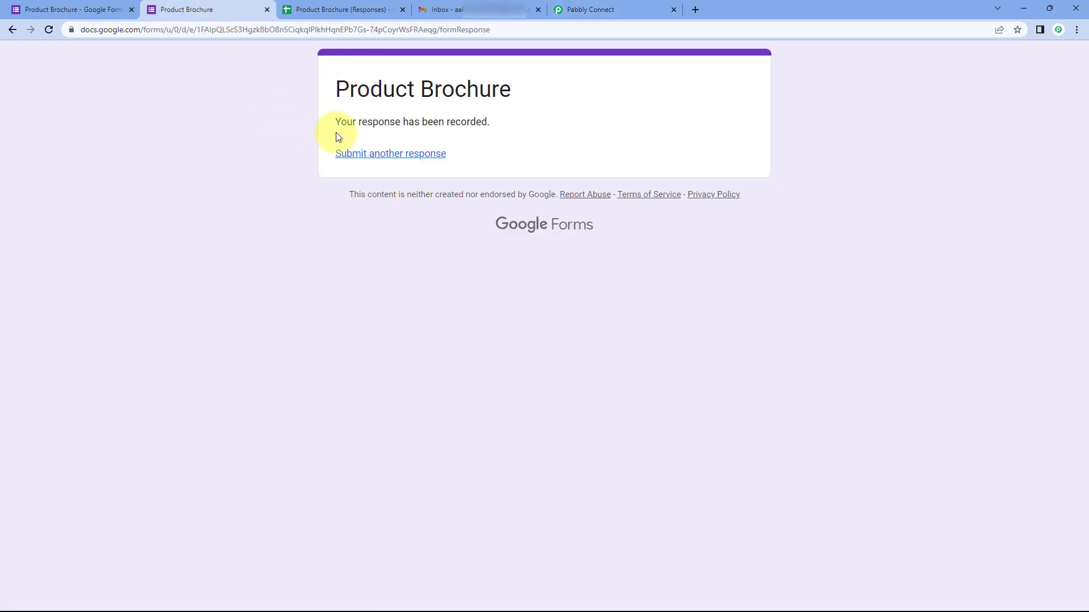
pyautogui.click(601, 10)
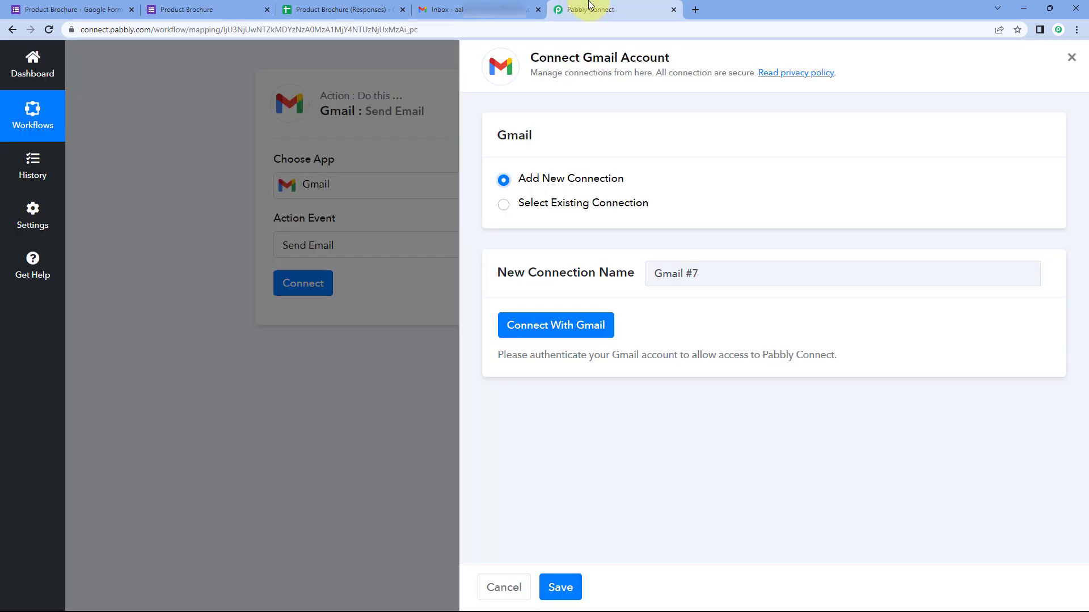
pyautogui.click(544, 325)
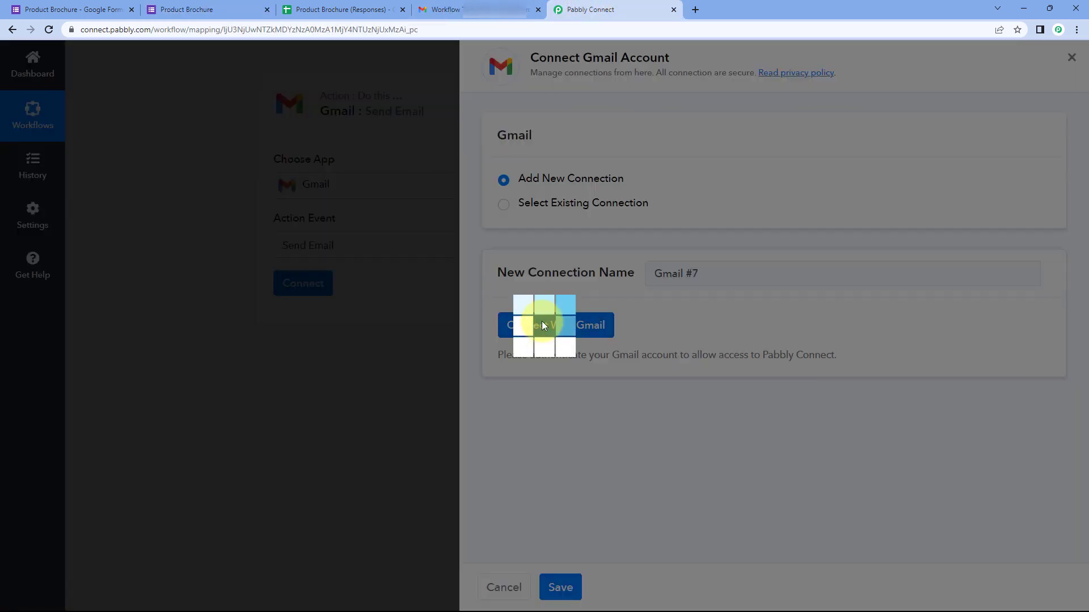
pyautogui.click(339, 248)
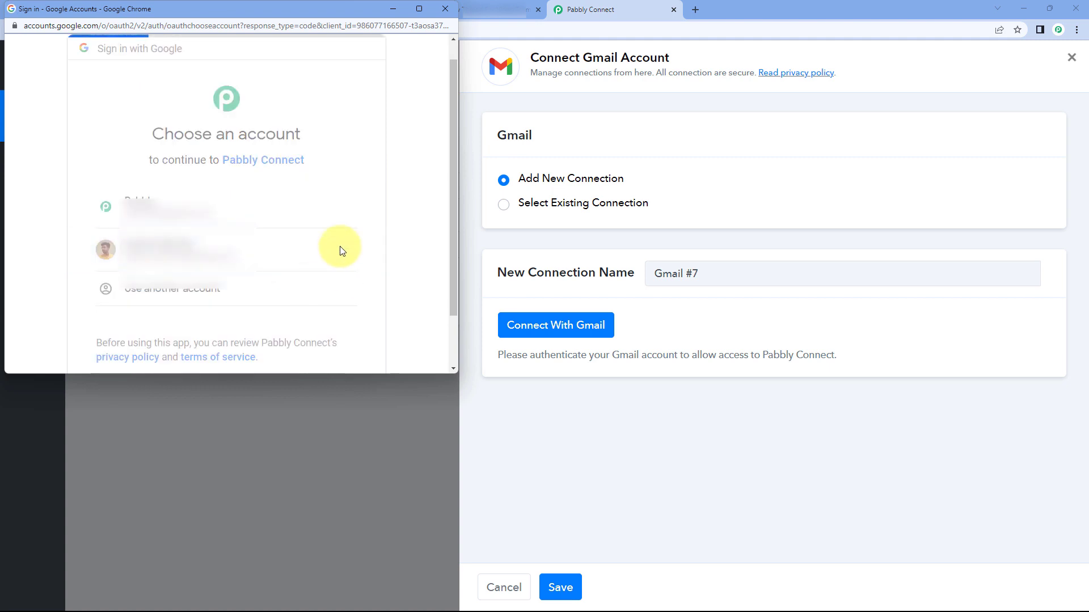
pyautogui.scroll(-5, 311, 226)
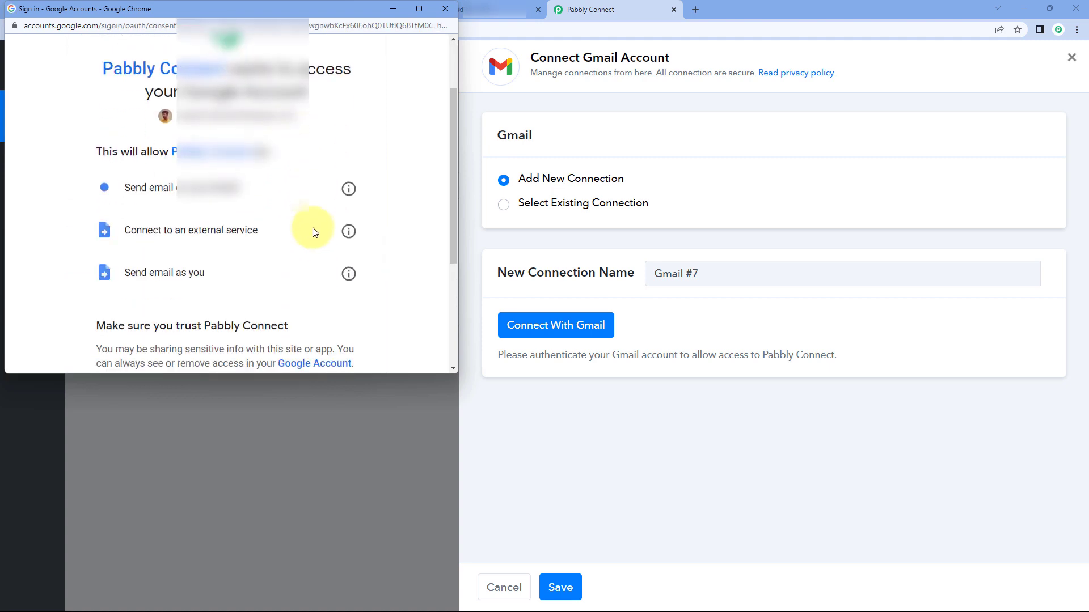
pyautogui.click(298, 275)
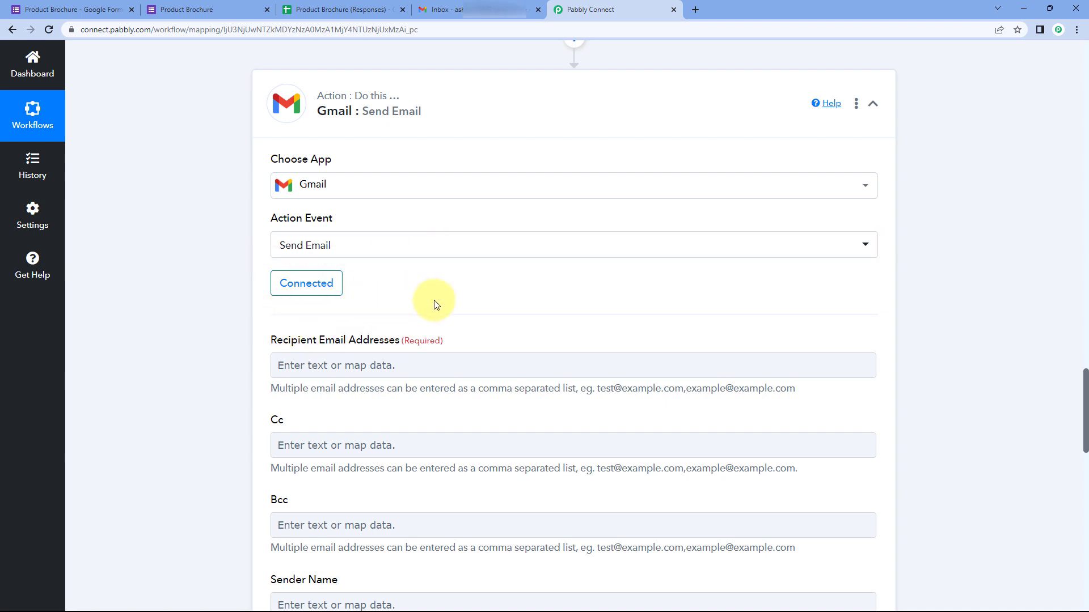
pyautogui.scroll(-1, 436, 304)
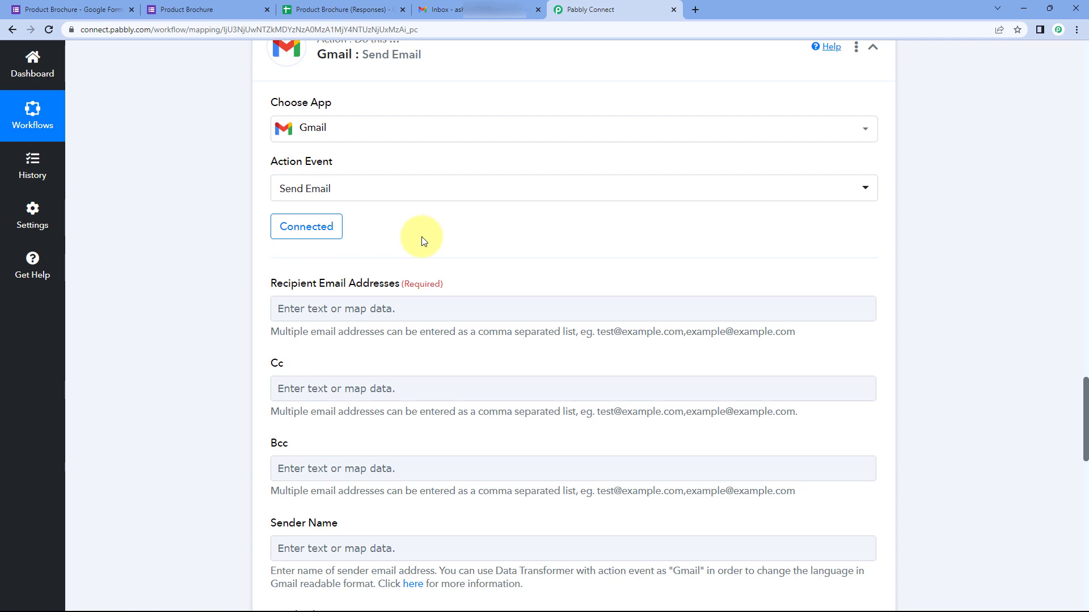
pyautogui.scroll(3, 494, 228)
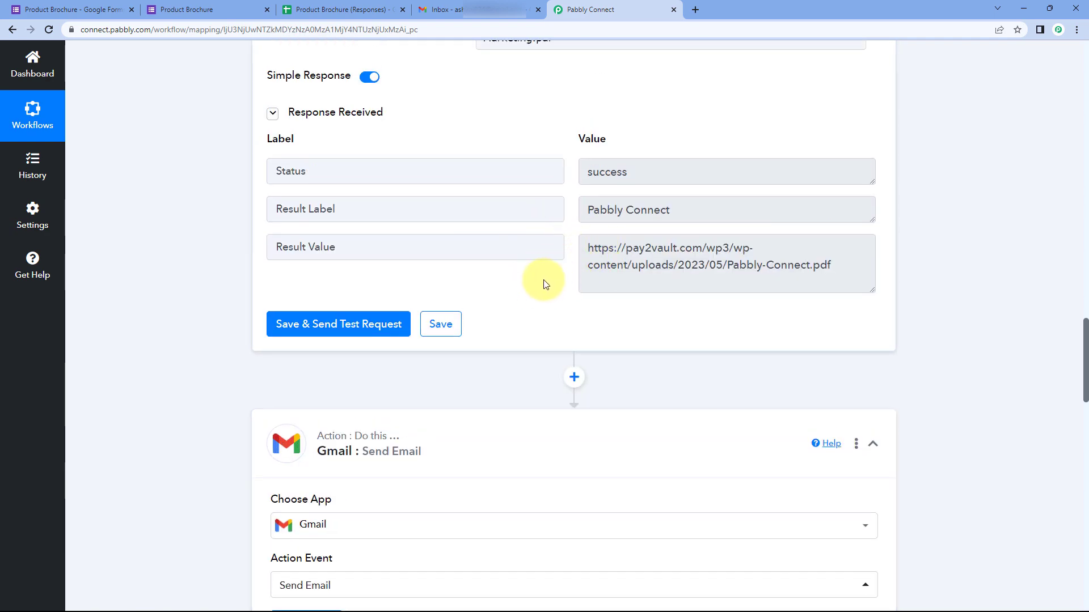
pyautogui.scroll(13, 539, 288)
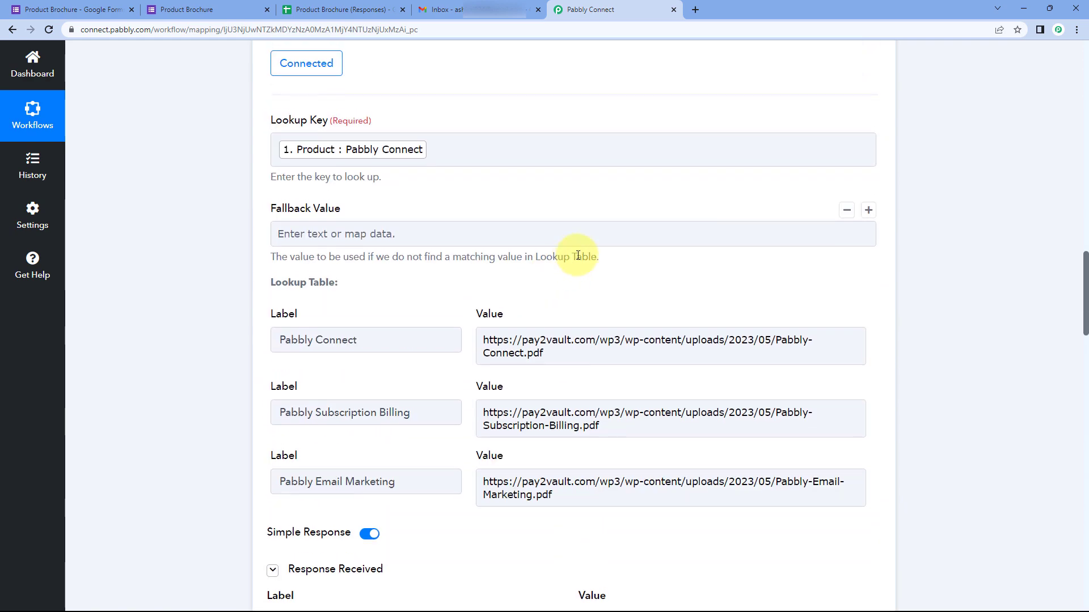
# Step: Review the respondent's email value in the Google Forms trigger data
pyautogui.scroll(4, 587, 258)
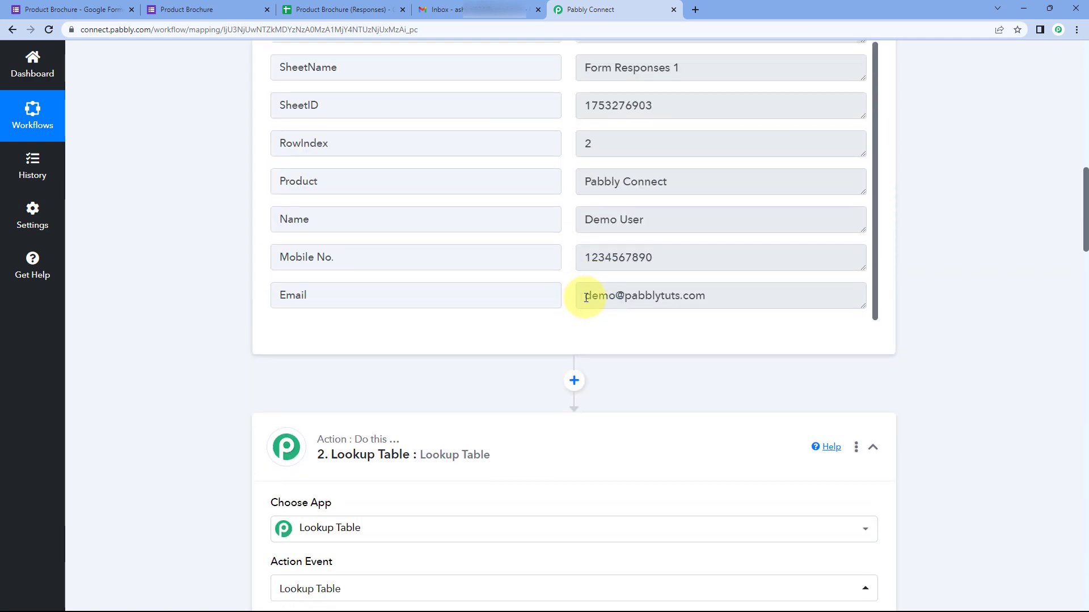
pyautogui.moveTo(585, 297); pyautogui.dragTo(717, 302)
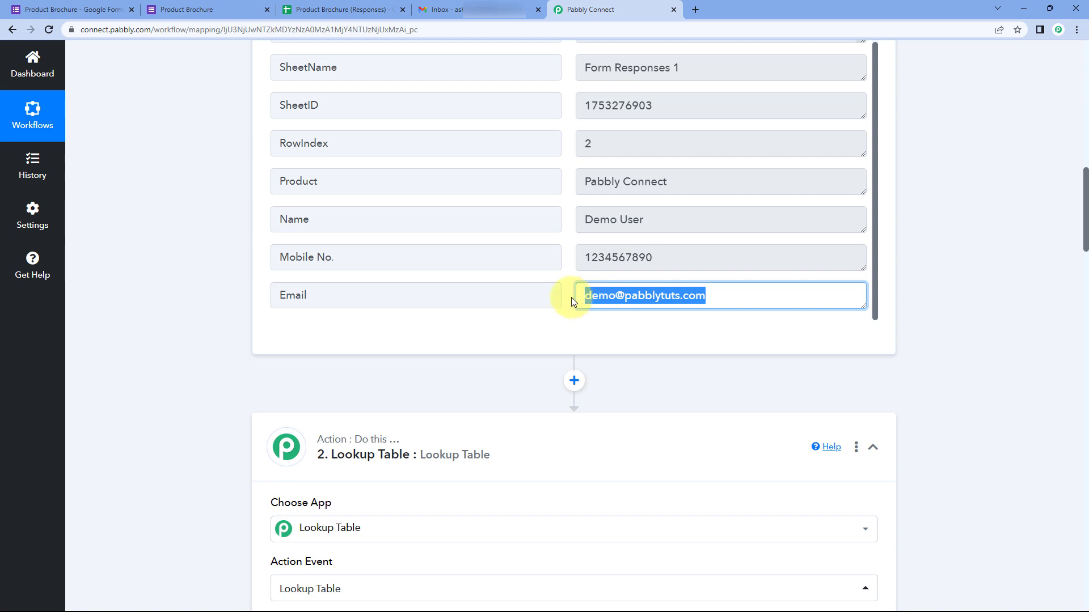
pyautogui.click(591, 295)
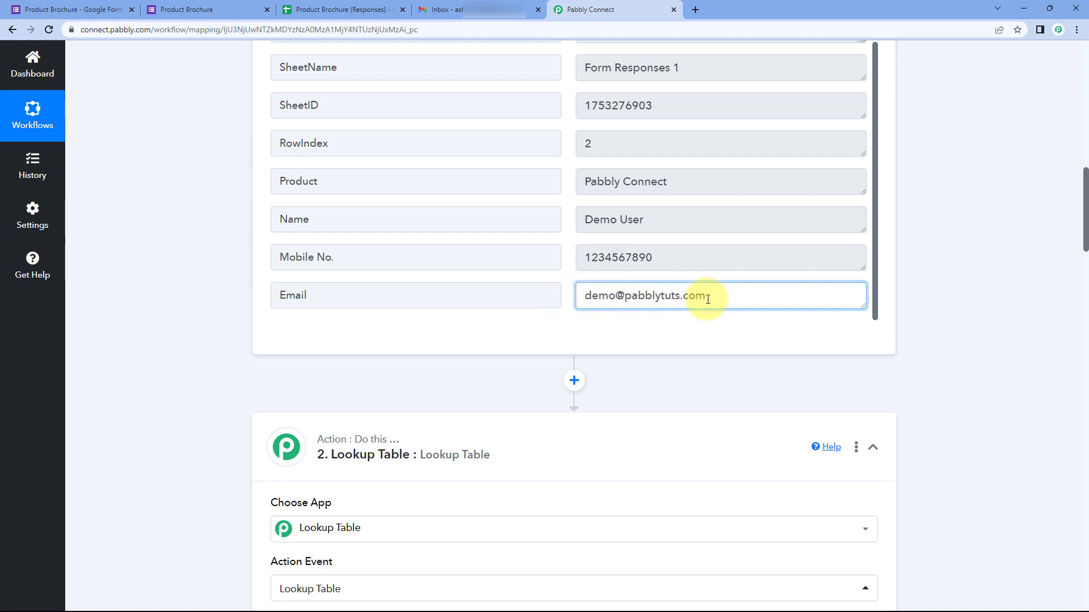
pyautogui.moveTo(704, 297); pyautogui.dragTo(593, 294)
pyautogui.click(568, 296)
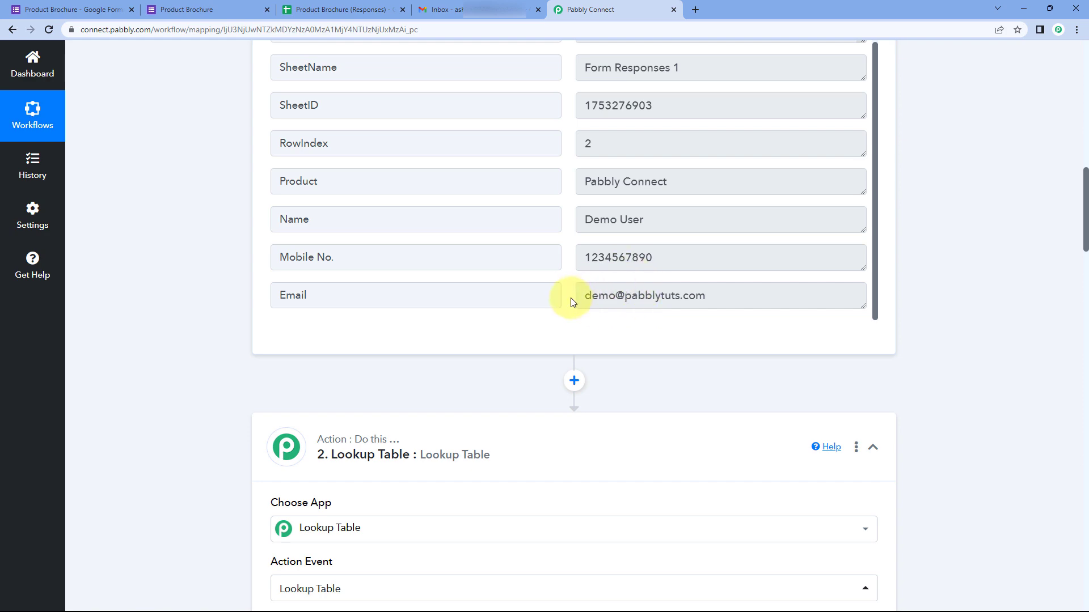
pyautogui.scroll(-14, 267, 364)
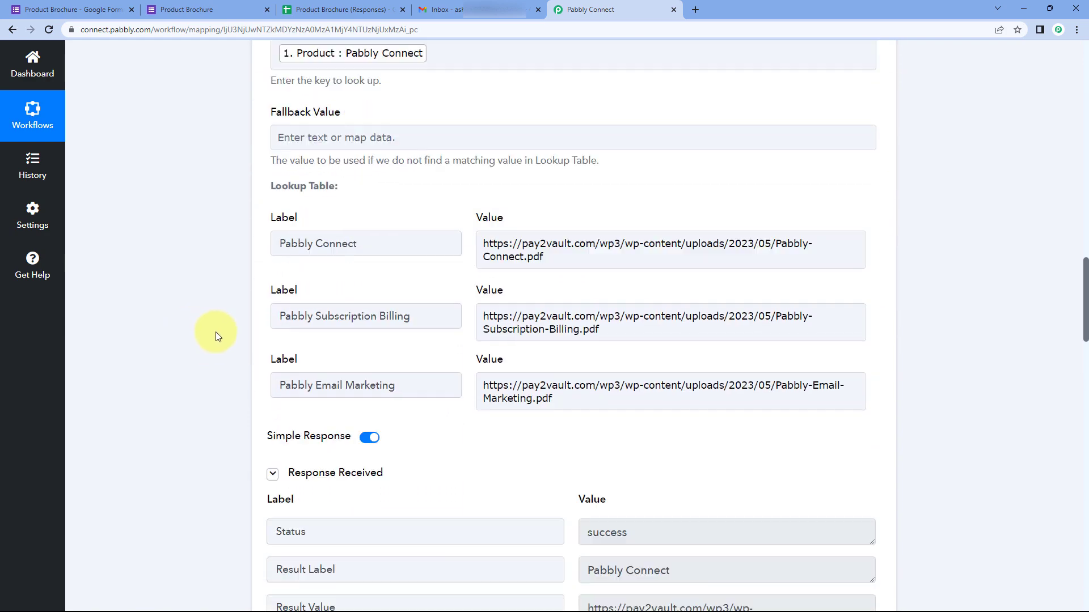
pyautogui.scroll(-12, 221, 330)
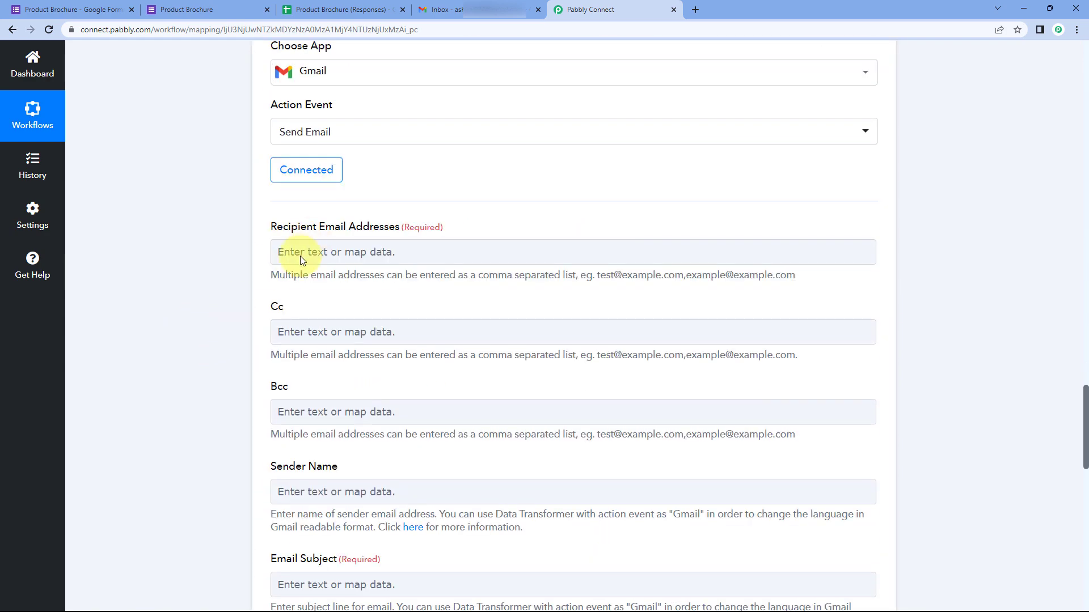
# Step: Map the Google Forms Email answer into Recipient Email Addresses
pyautogui.click(366, 262)
pyautogui.scroll(-1, 244, 260)
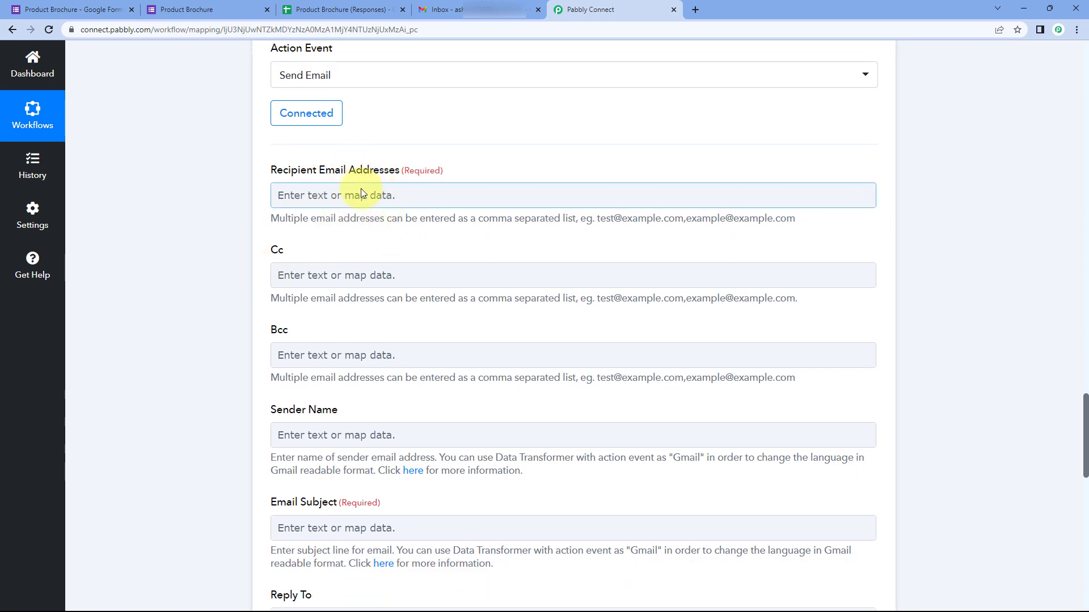
pyautogui.click(318, 196)
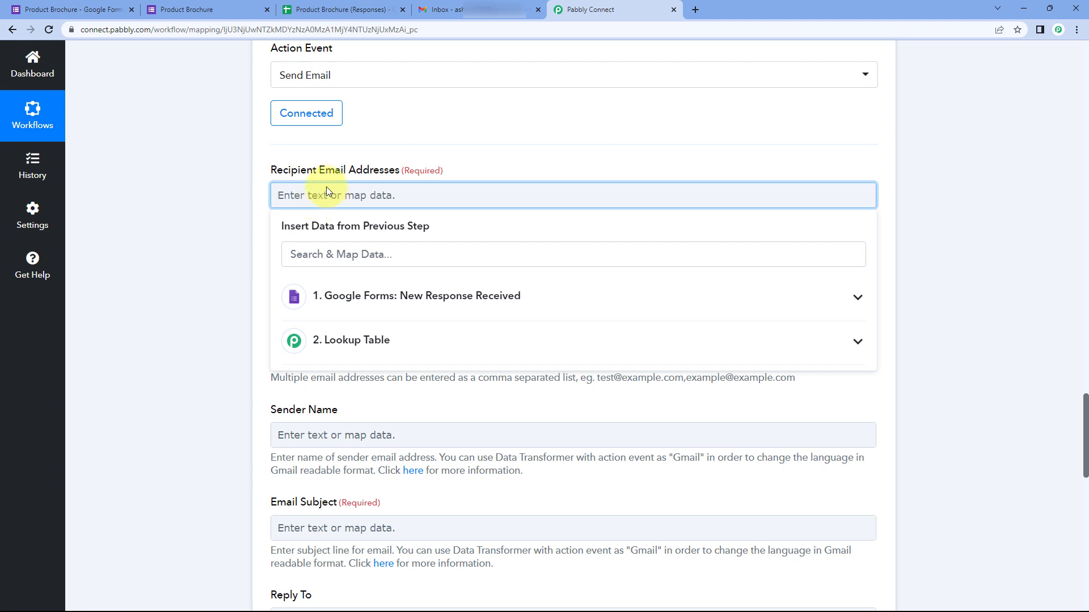
pyautogui.click(381, 301)
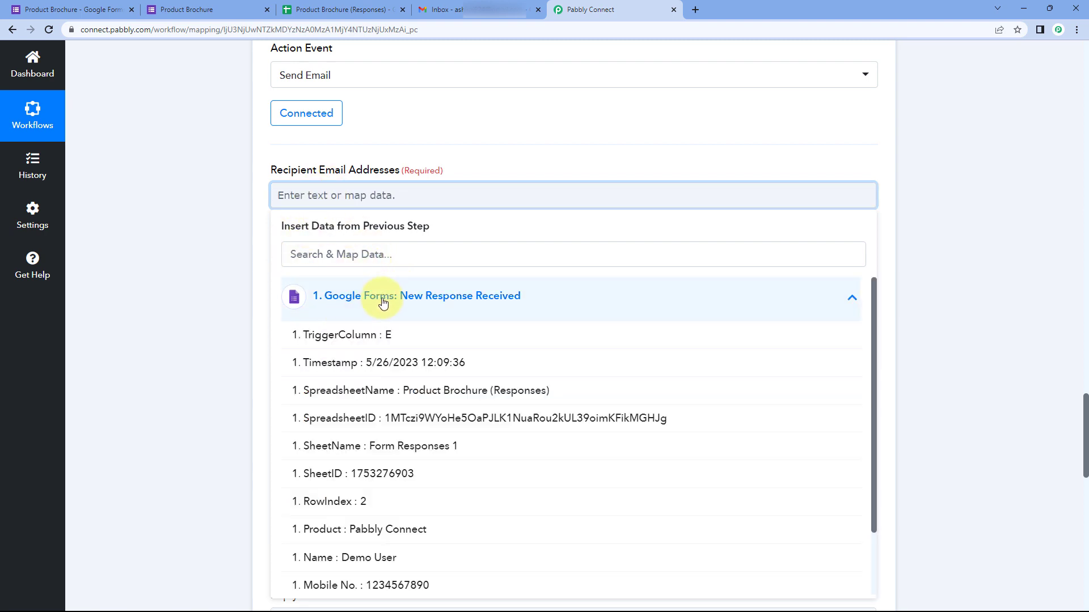
pyautogui.scroll(-2, 413, 379)
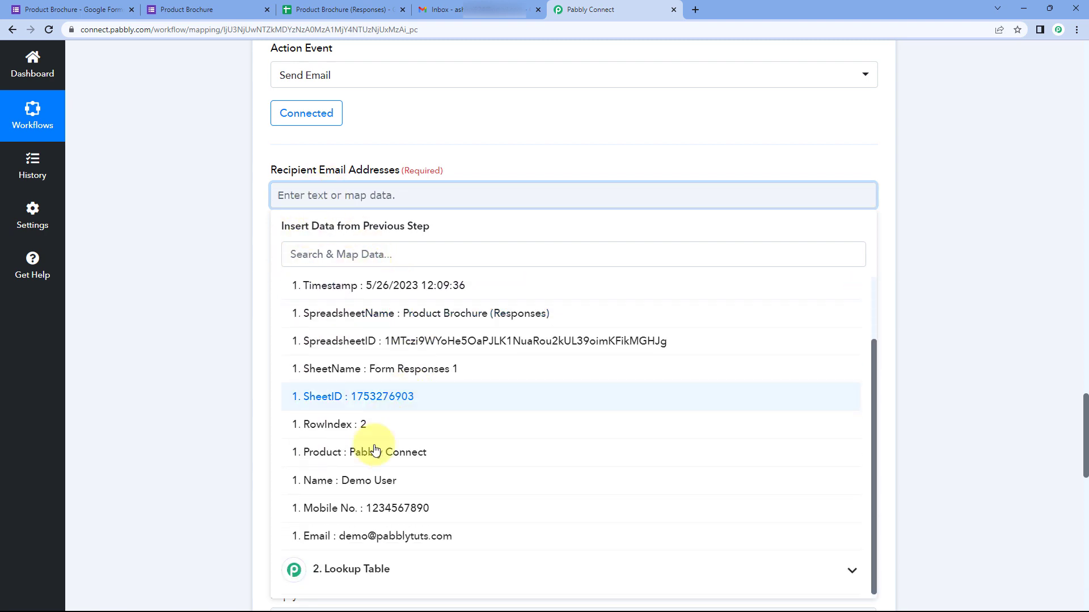
pyautogui.click(394, 543)
pyautogui.click(223, 305)
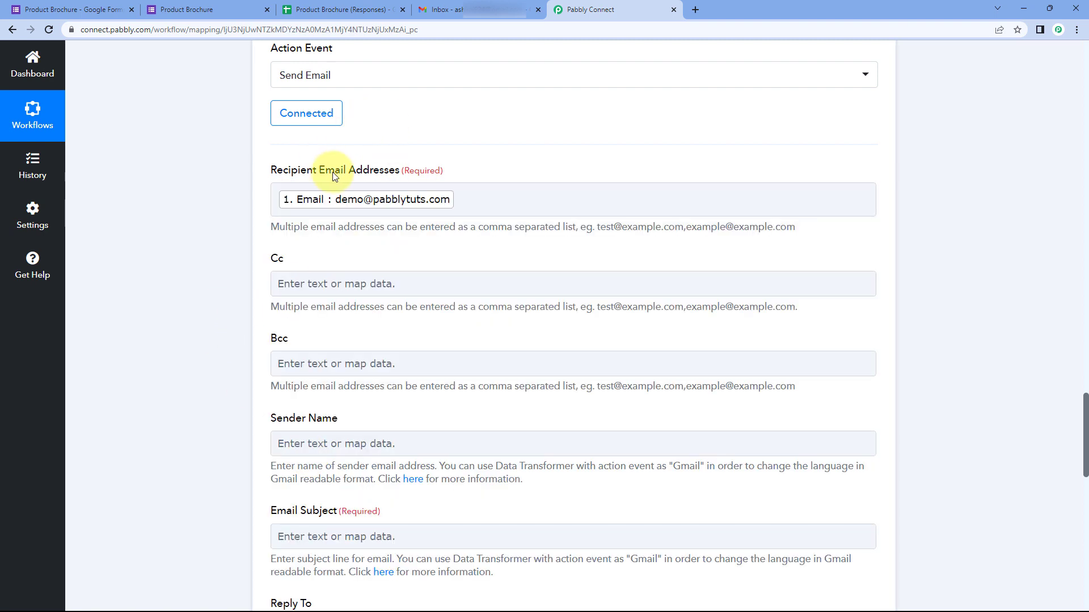
pyautogui.scroll(-1, 316, 203)
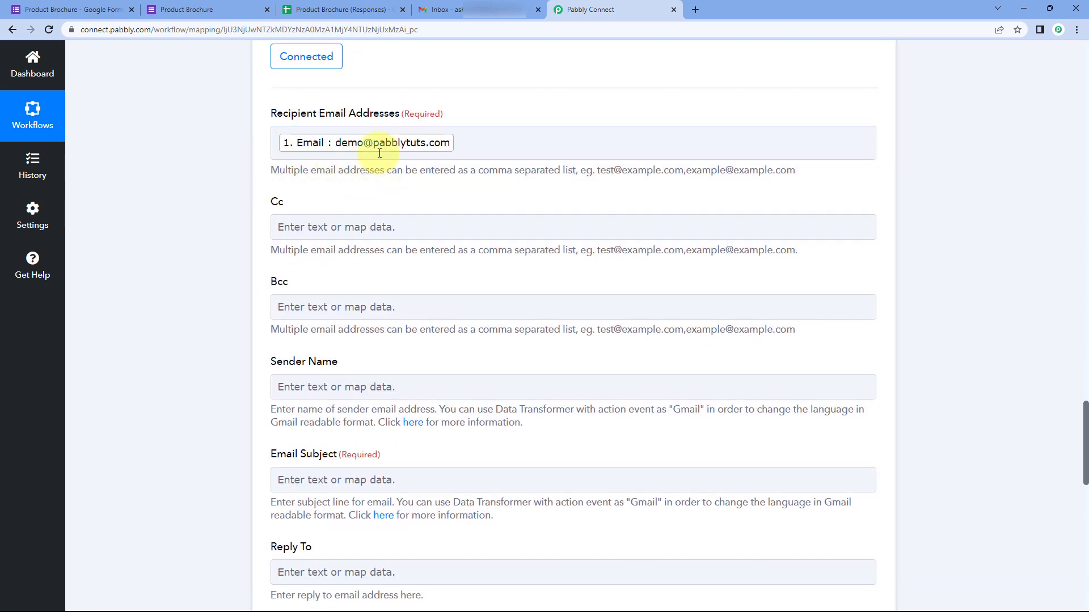
# Step: Enter 'Pabbly' as the Gmail step's Sender Name
pyautogui.scroll(-1, 264, 195)
pyautogui.click(277, 172)
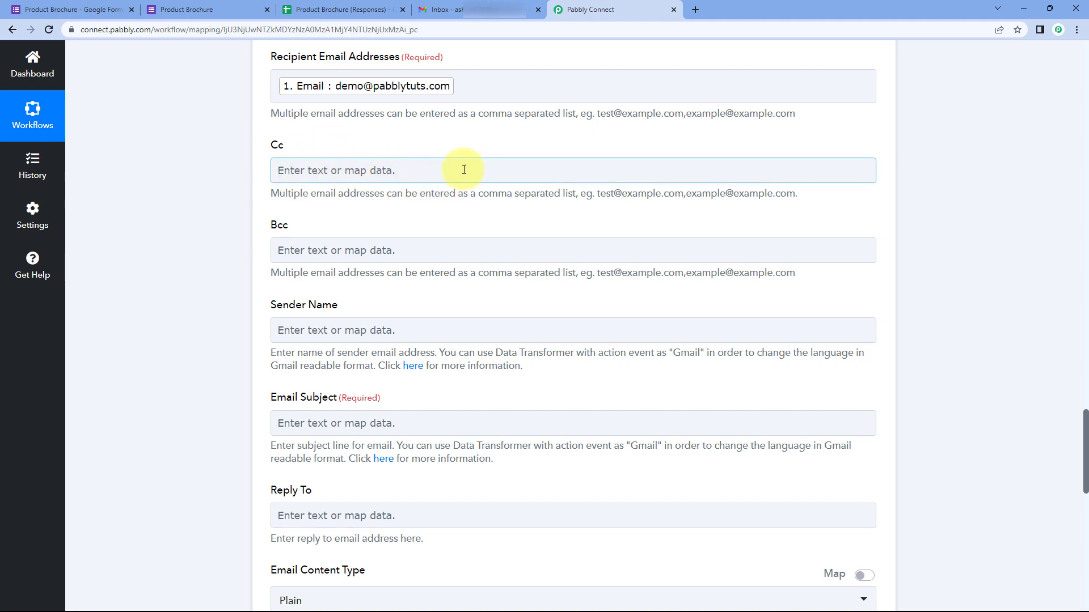
pyautogui.scroll(-2, 237, 257)
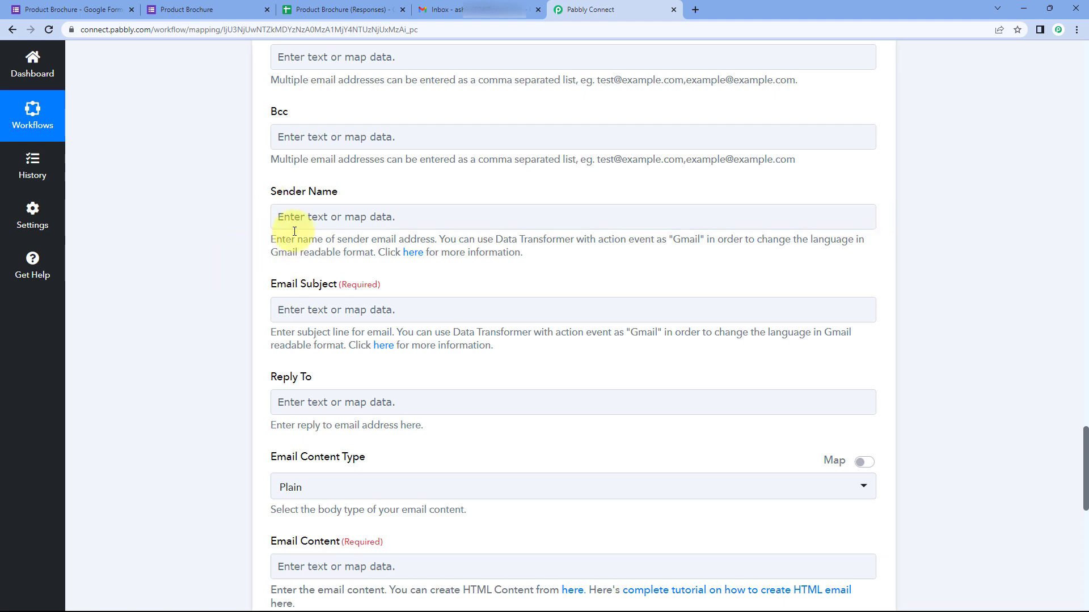
pyautogui.click(308, 219)
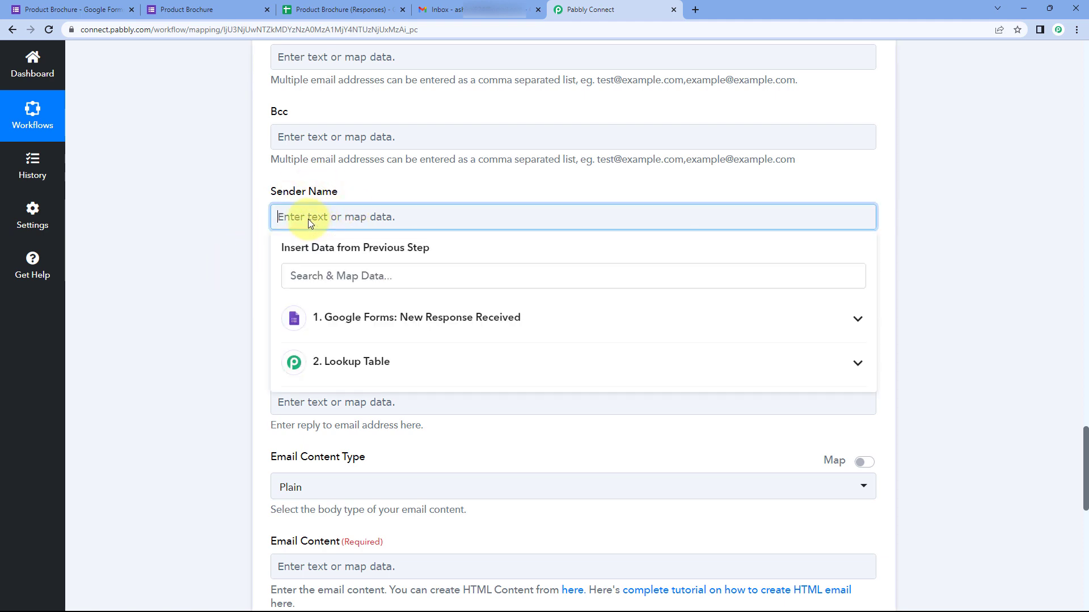
pyautogui.write('Pabbly')
pyautogui.click(247, 217)
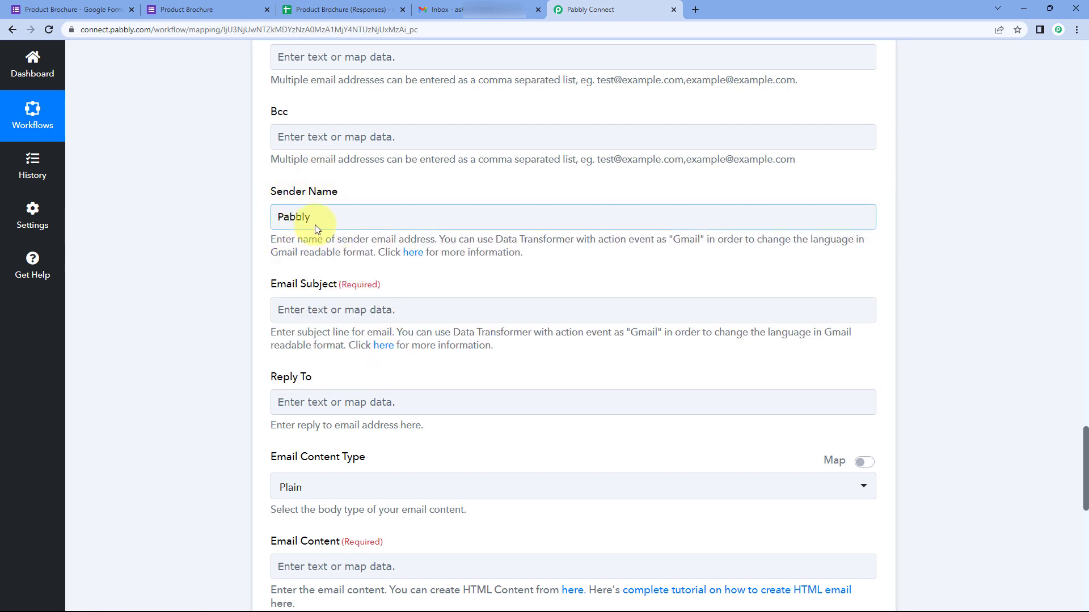
pyautogui.scroll(-1, 315, 225)
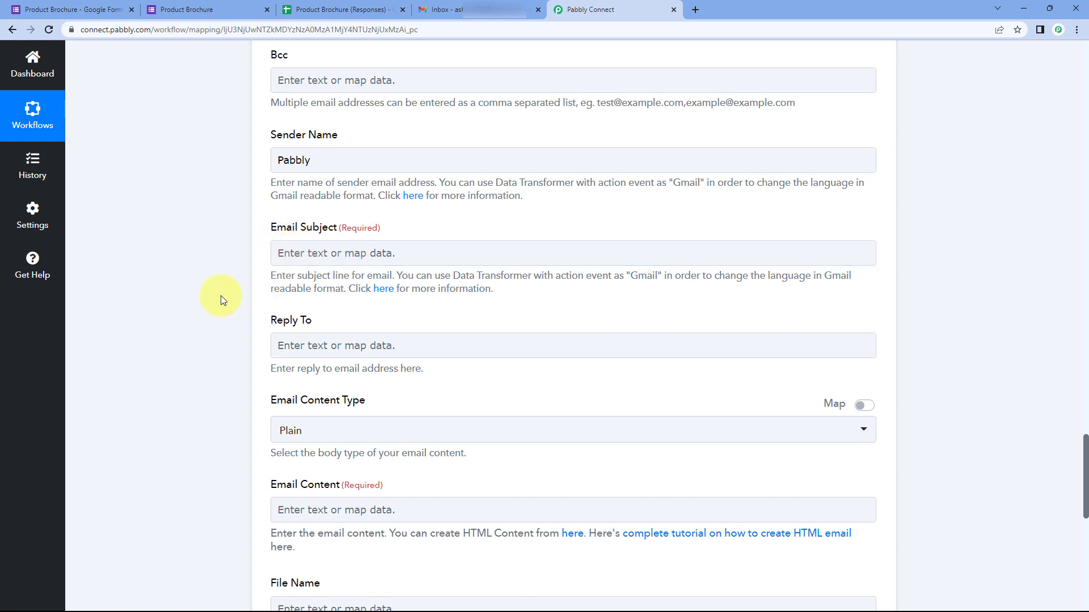
# Step: Type 'Product Brochure of' in Email Subject and append the mapped Google Forms Product answer
pyautogui.click(339, 255)
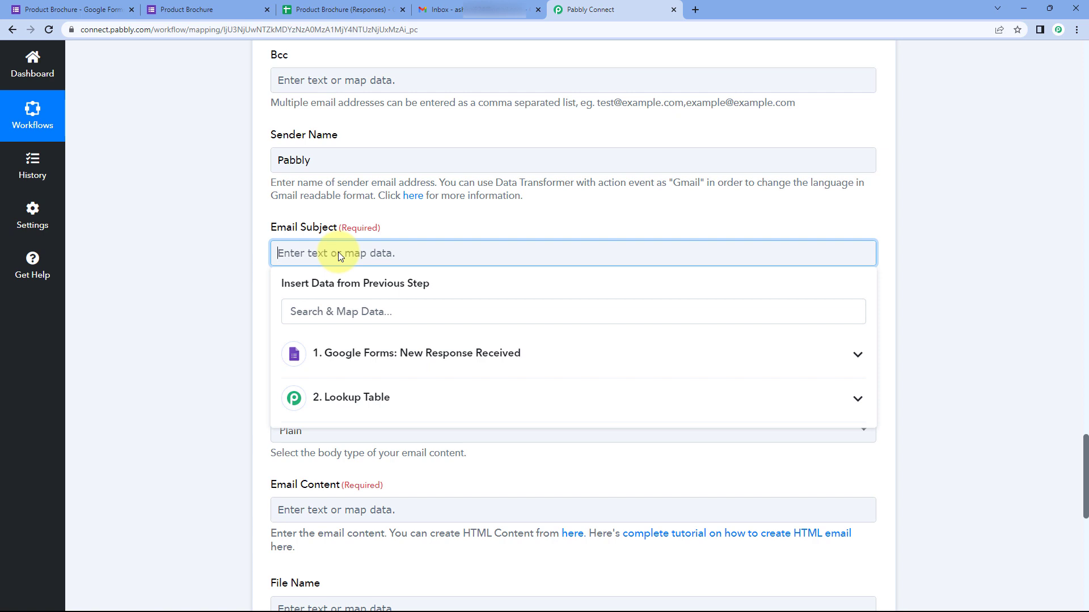
pyautogui.write('Product Brochure of')
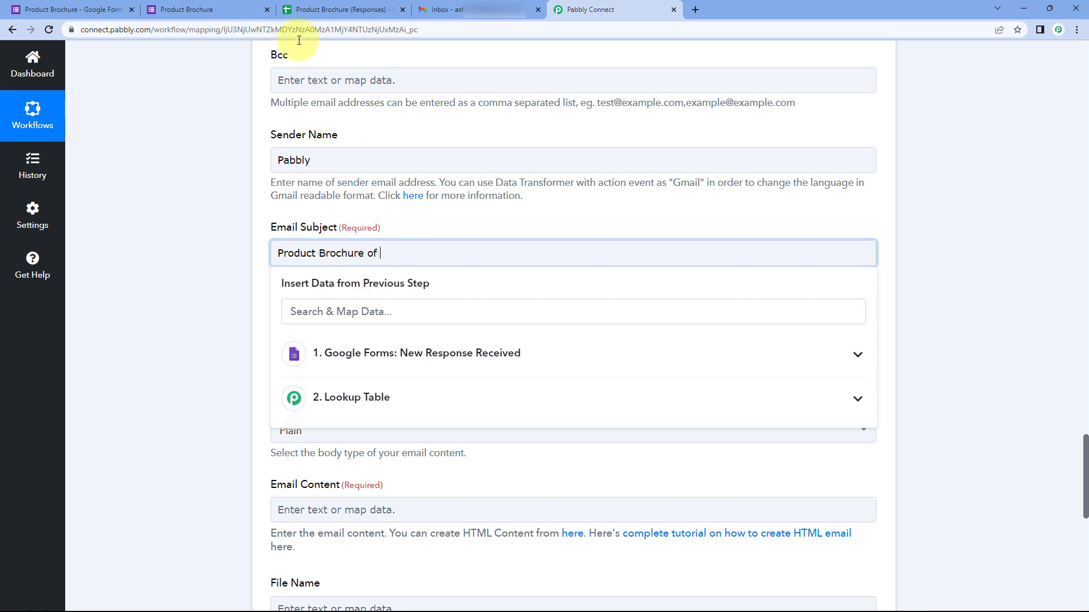
pyautogui.click(105, 10)
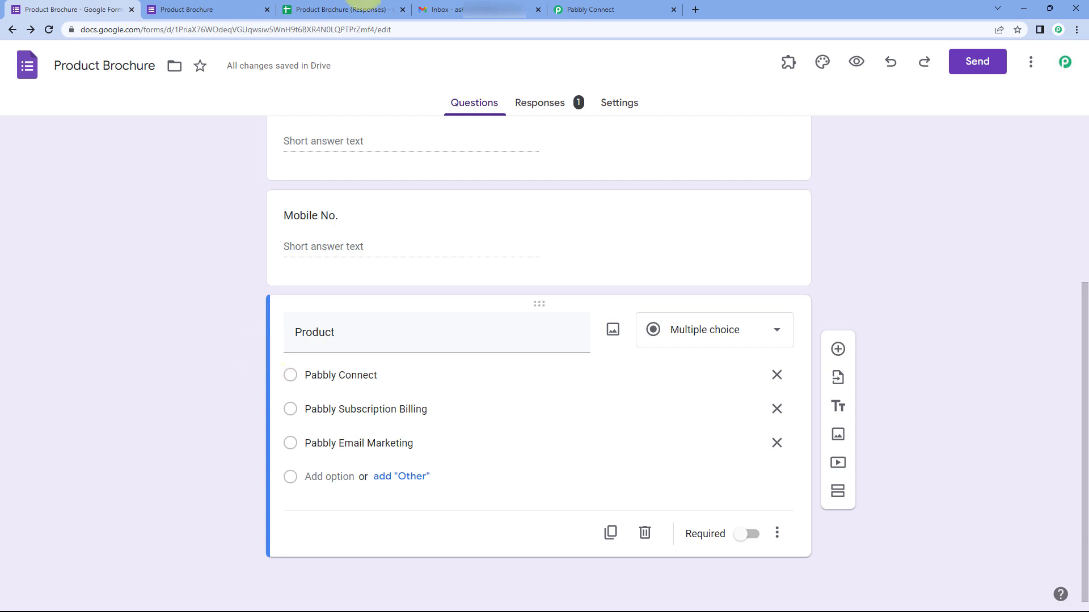
pyautogui.click(584, 9)
pyautogui.click(402, 357)
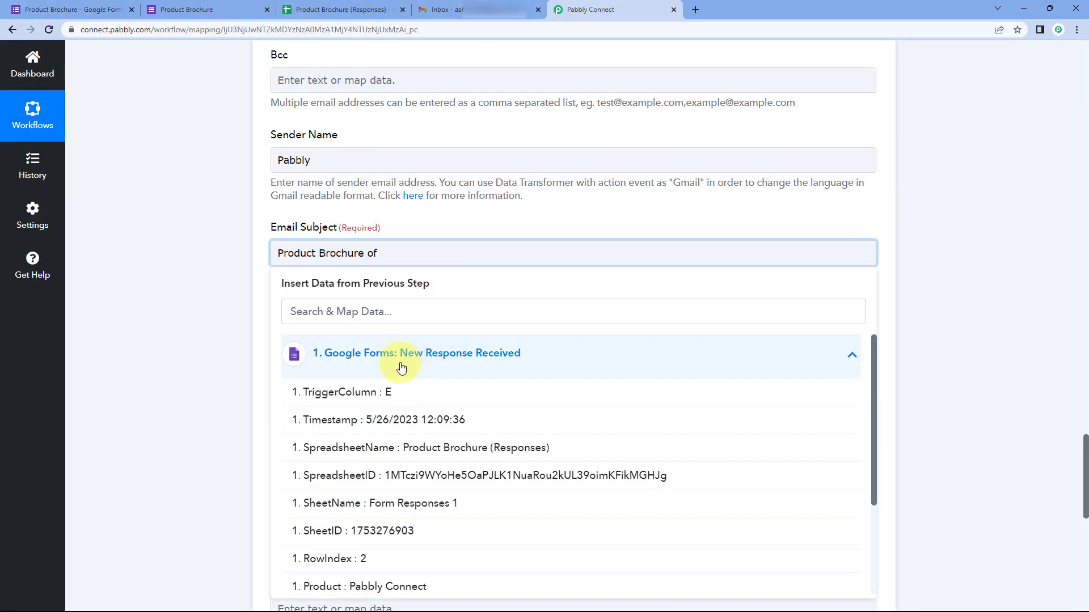
pyautogui.scroll(-2, 420, 408)
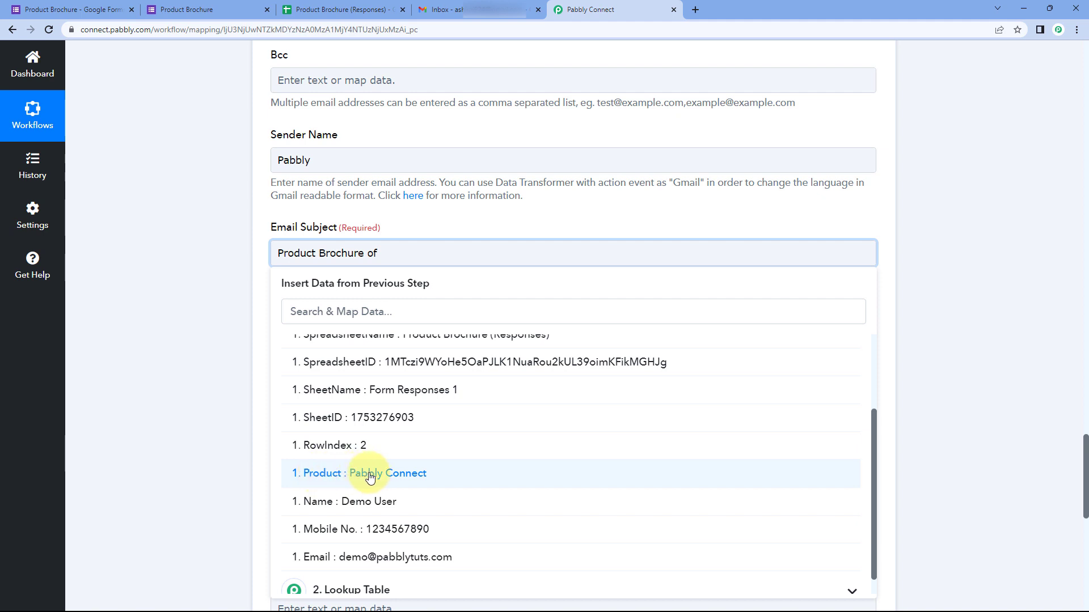
pyautogui.click(370, 478)
pyautogui.click(436, 218)
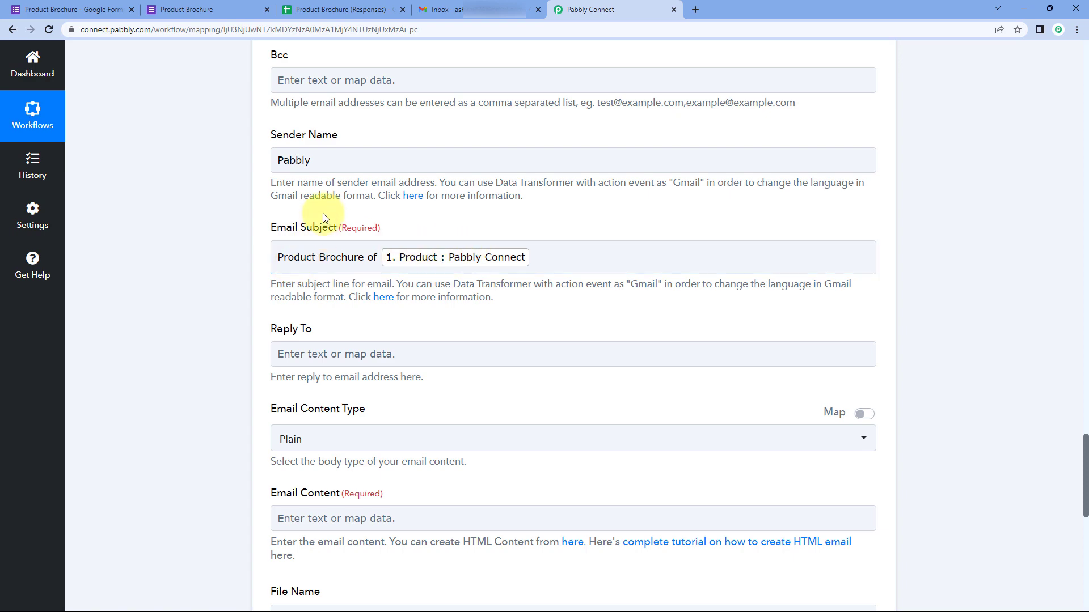
pyautogui.click(108, 10)
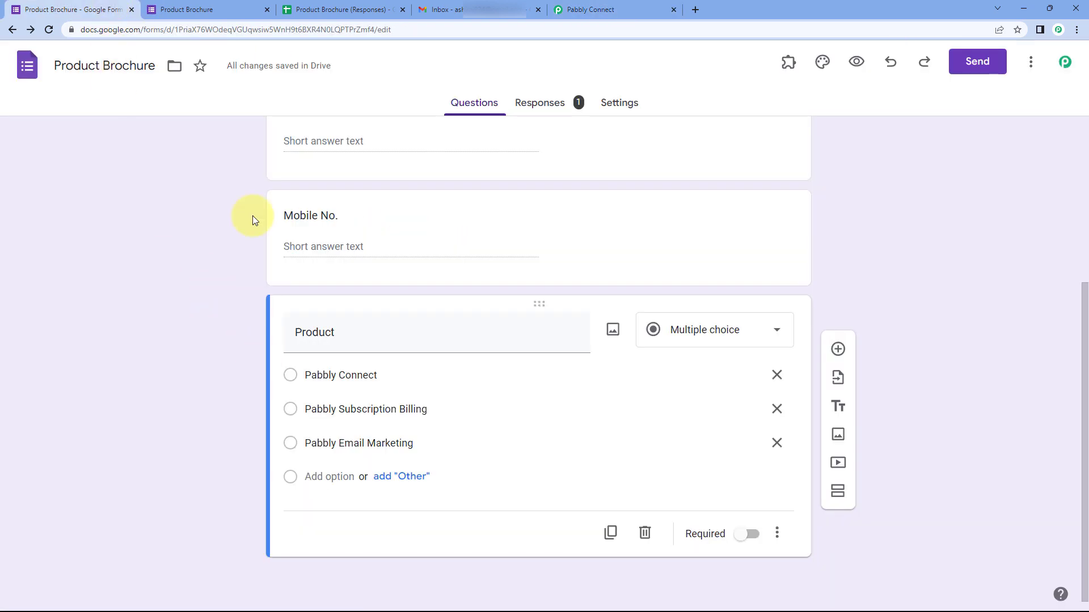
pyautogui.click(590, 10)
pyautogui.click(383, 214)
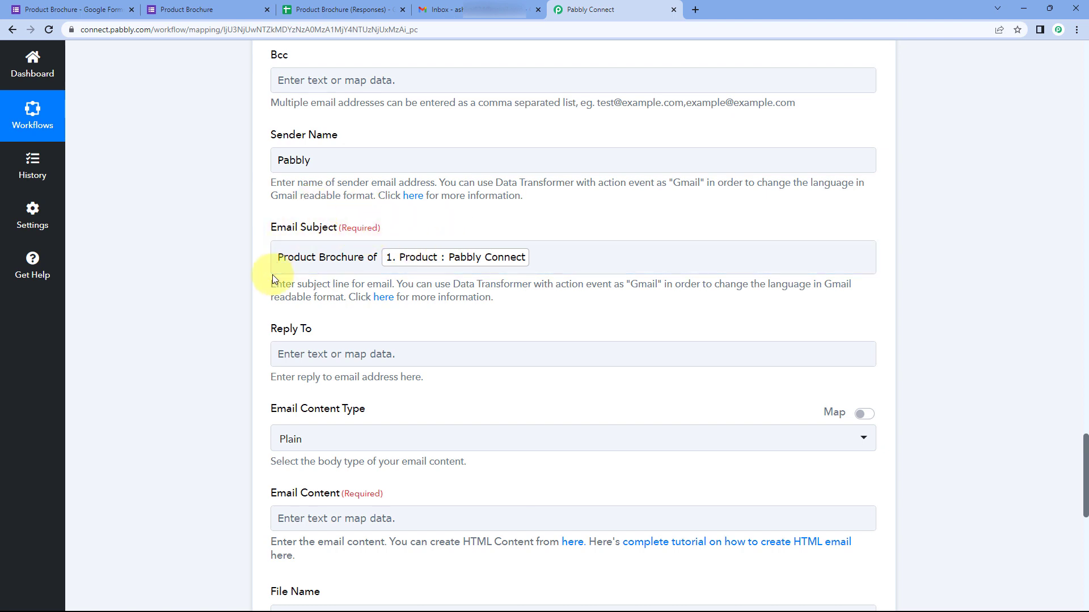
pyautogui.click(356, 254)
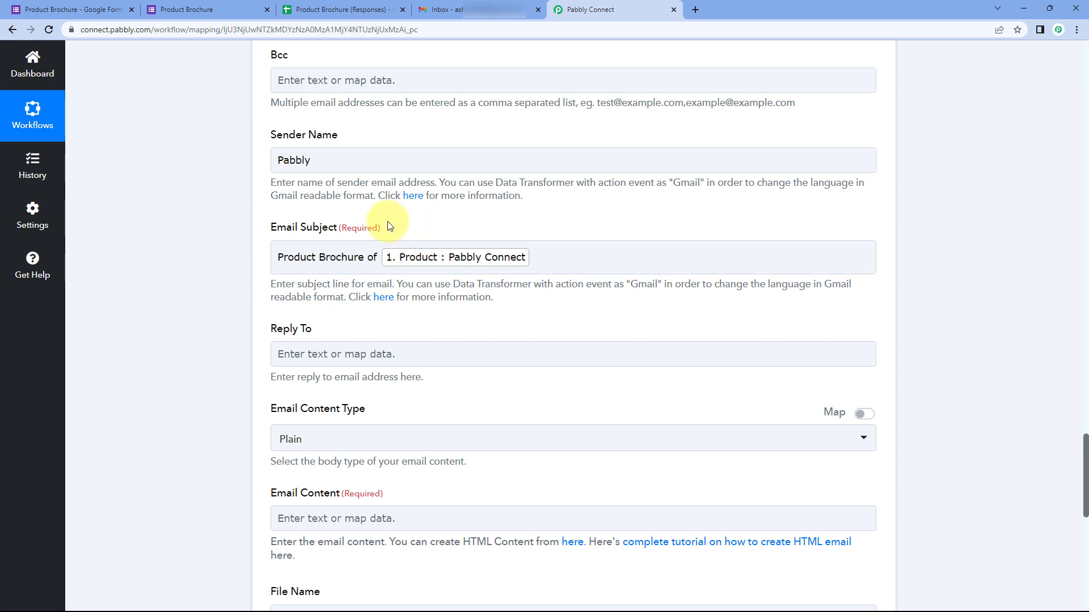
pyautogui.scroll(-1, 389, 222)
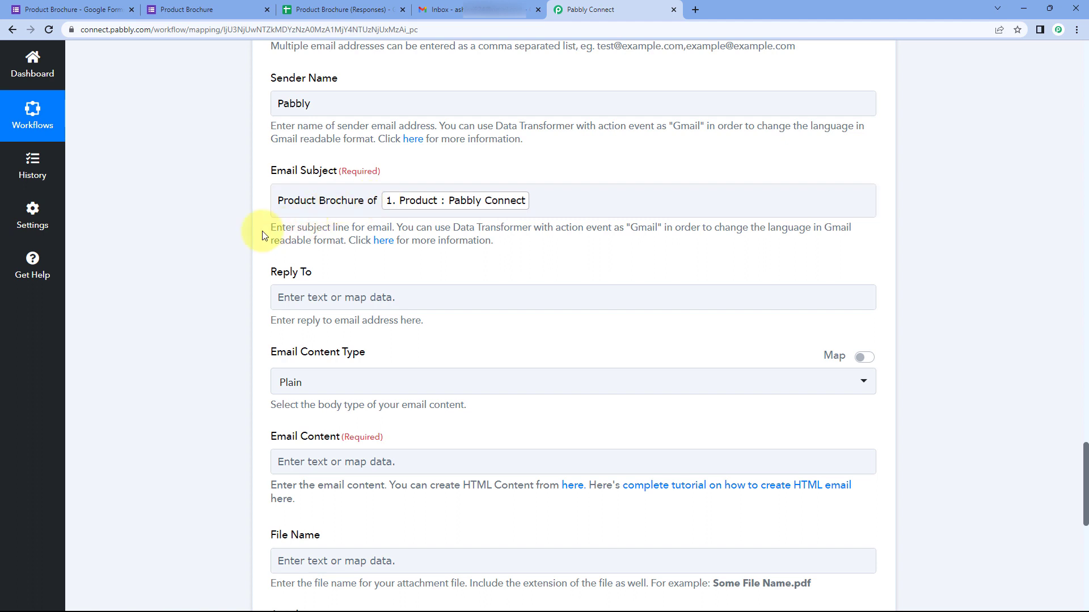
pyautogui.scroll(-1, 257, 233)
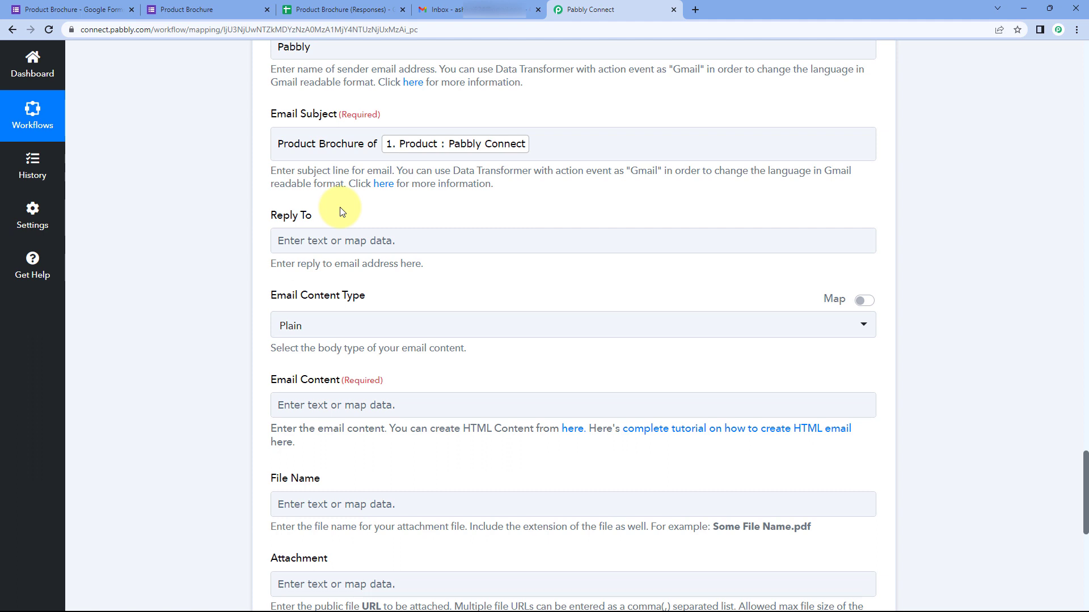
pyautogui.scroll(-2, 354, 208)
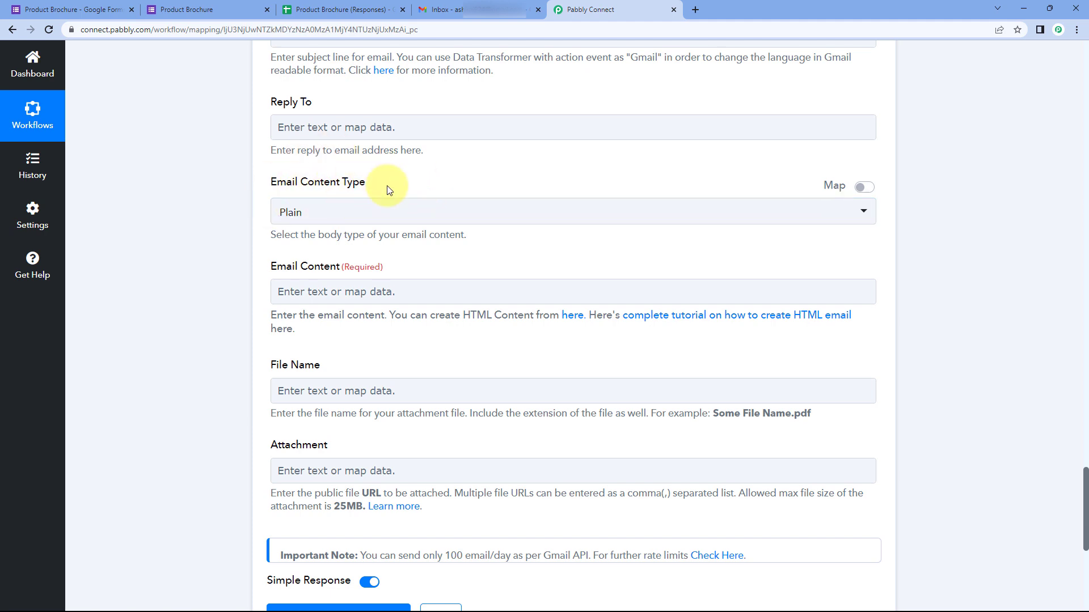
pyautogui.click(308, 212)
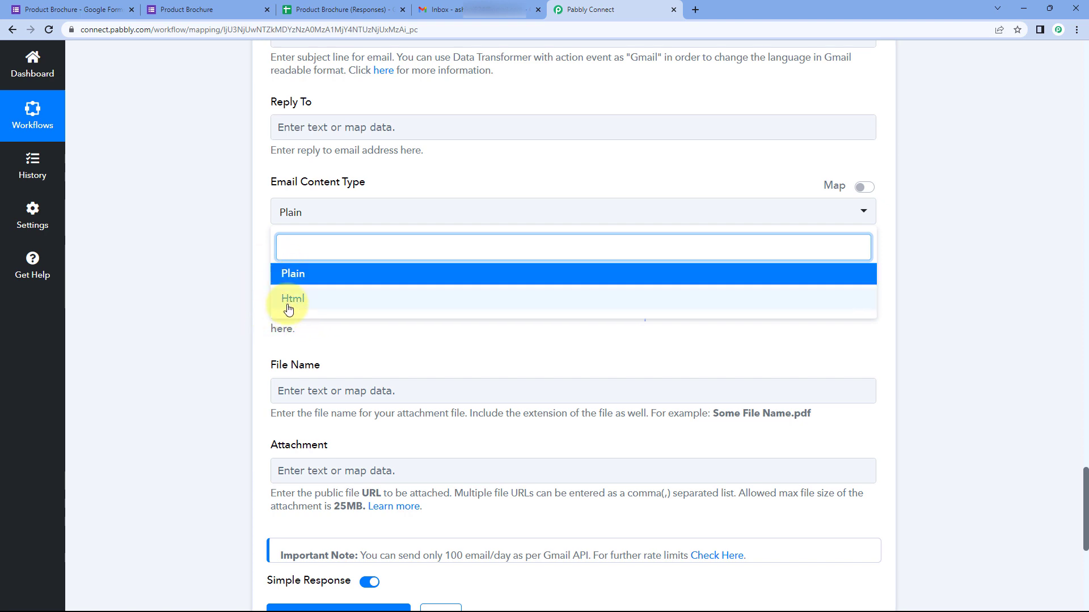
pyautogui.click(297, 277)
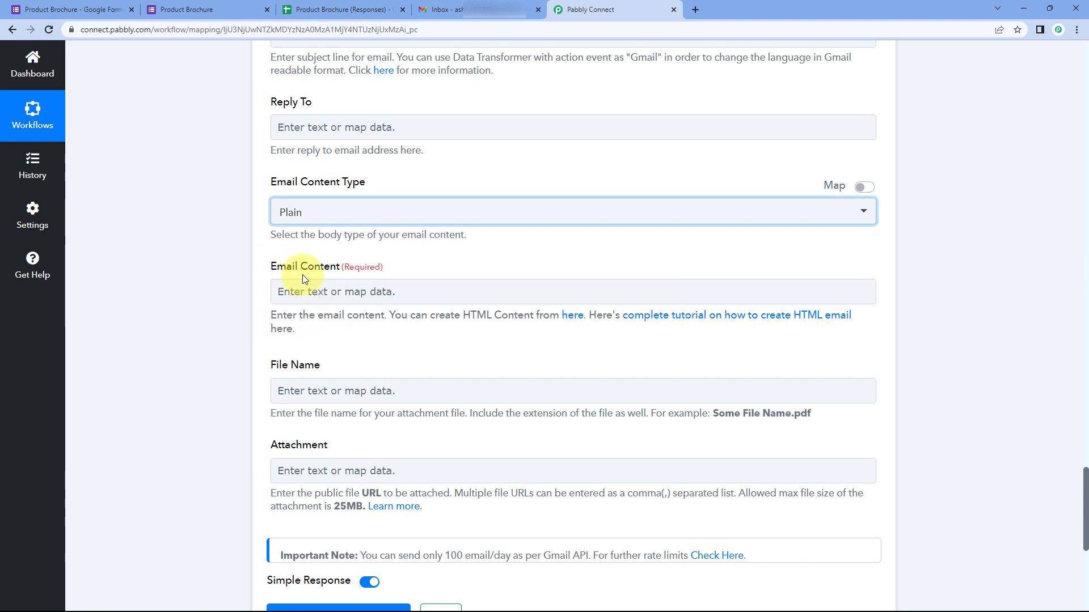
pyautogui.click(334, 213)
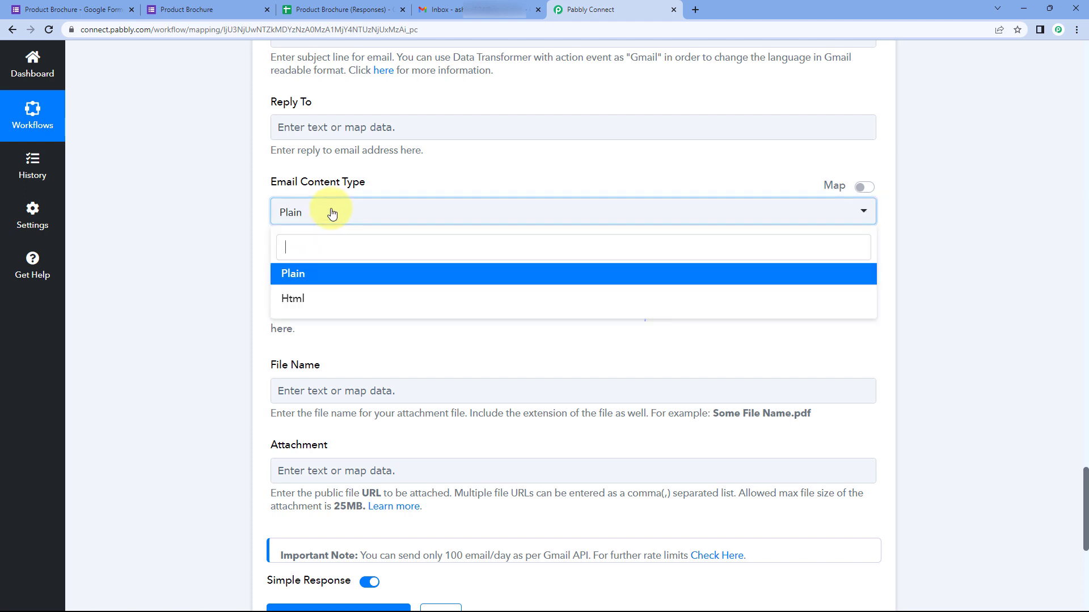
pyautogui.click(258, 236)
pyautogui.click(284, 292)
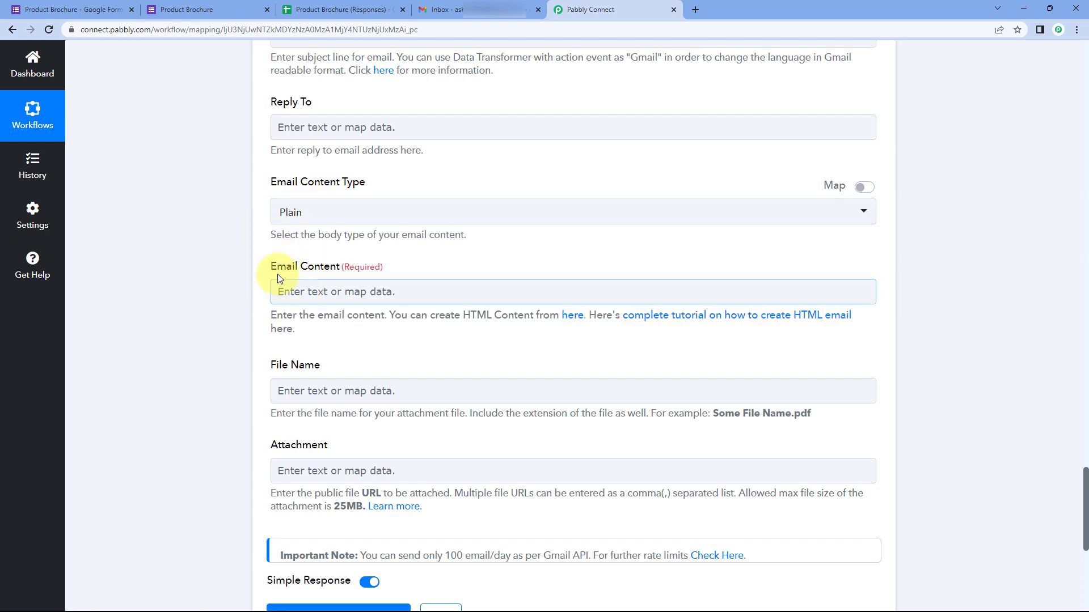
pyautogui.click(330, 291)
# Step: Start Email Content with 'Hello', the mapped form Name, and a comma
pyautogui.scroll(-2, 250, 249)
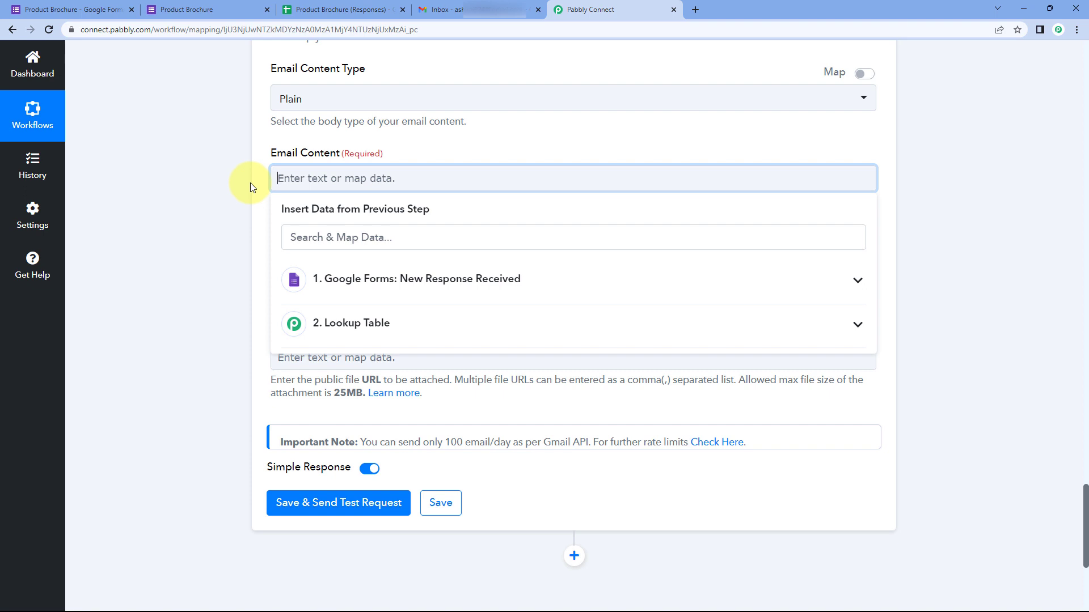
pyautogui.write('Hello')
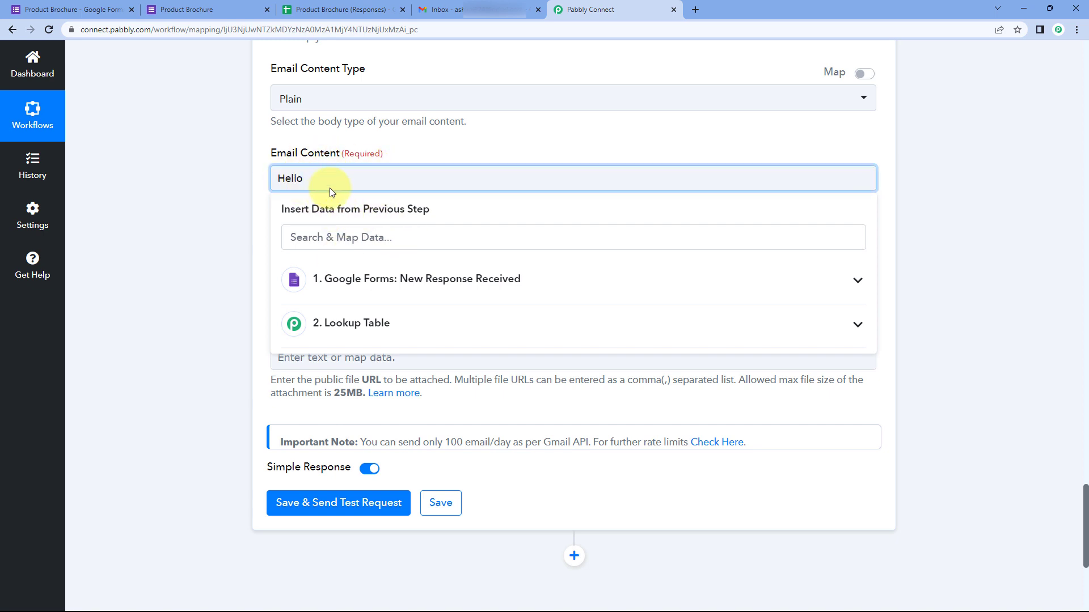
pyautogui.click(187, 9)
pyautogui.click(590, 9)
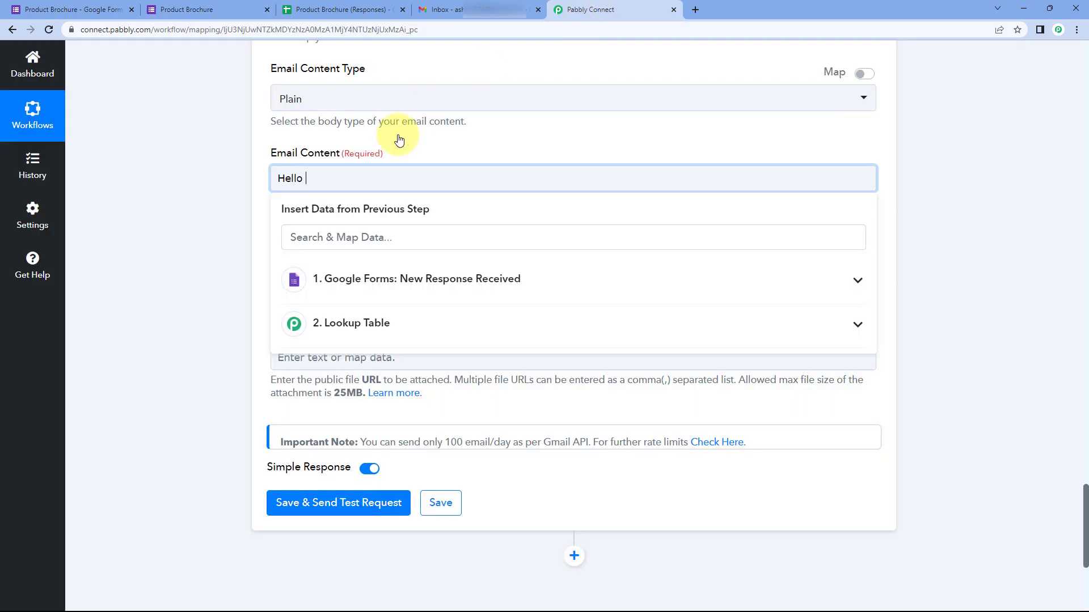
pyautogui.click(382, 282)
pyautogui.scroll(-1, 349, 341)
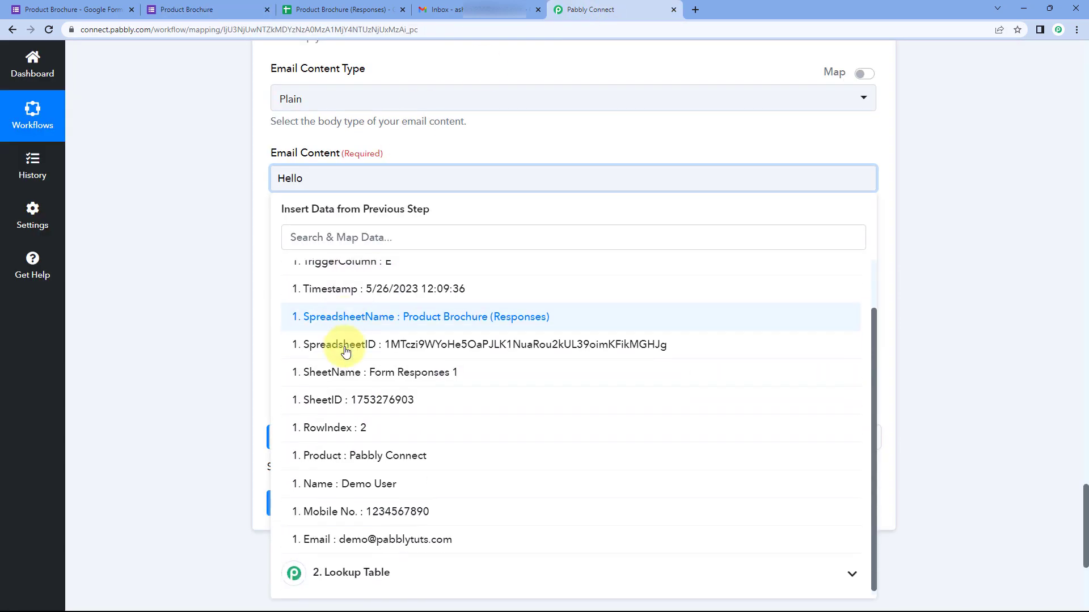
pyautogui.click(351, 488)
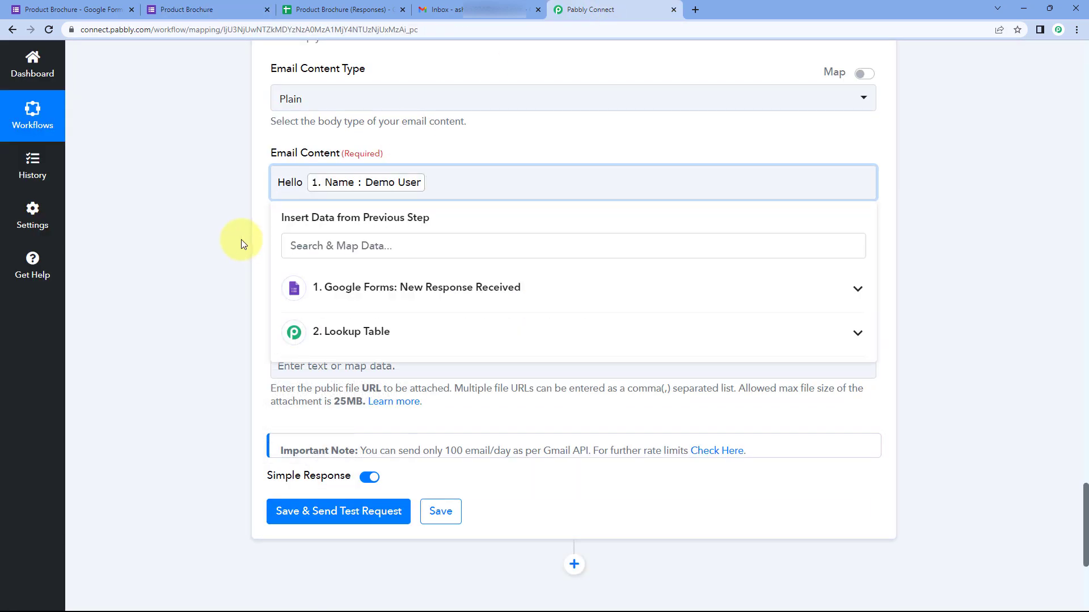
pyautogui.write(',')
pyautogui.press('Return')
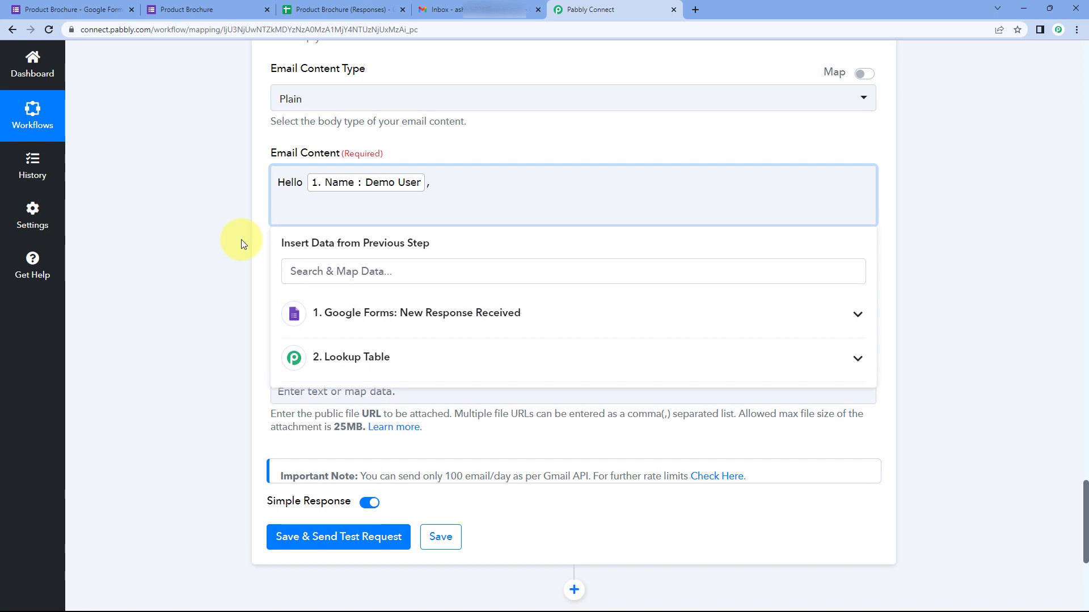
# Step: Paste the brochure follow-up paragraph and add a 'Thank You' sign-off line
pyautogui.write('I hope this email finds you well. I wanted to follow up on your recent request for information regarding our products. As promised, I have attached the product brochure you requested, which provides a comprehensive overview of our offerings.')
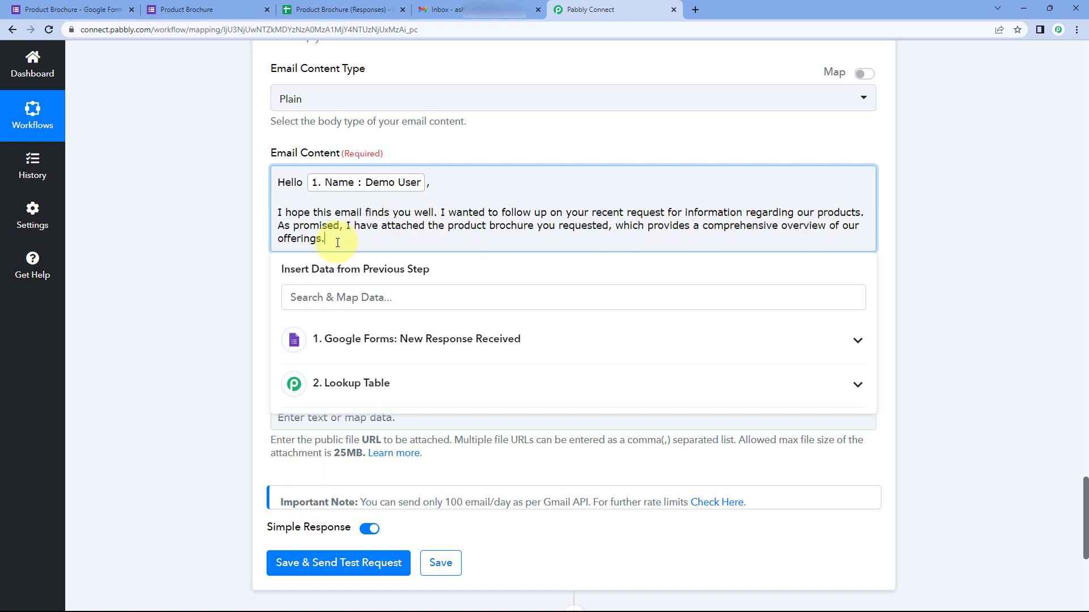
pyautogui.press('Return')
pyautogui.press('Return')
pyautogui.write('Thank')
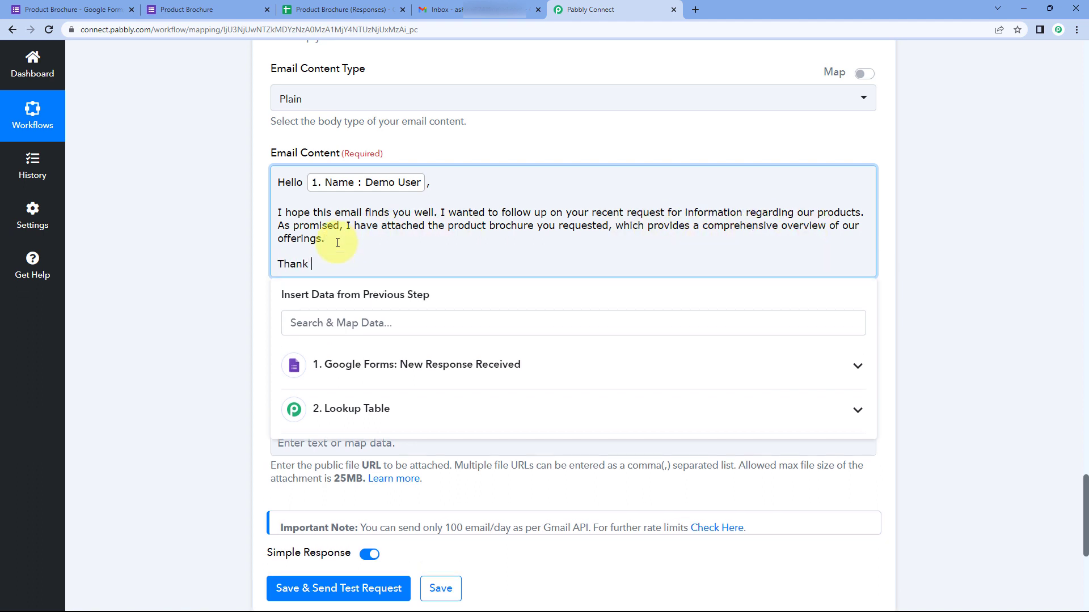
pyautogui.write(' You')
pyautogui.press('Return')
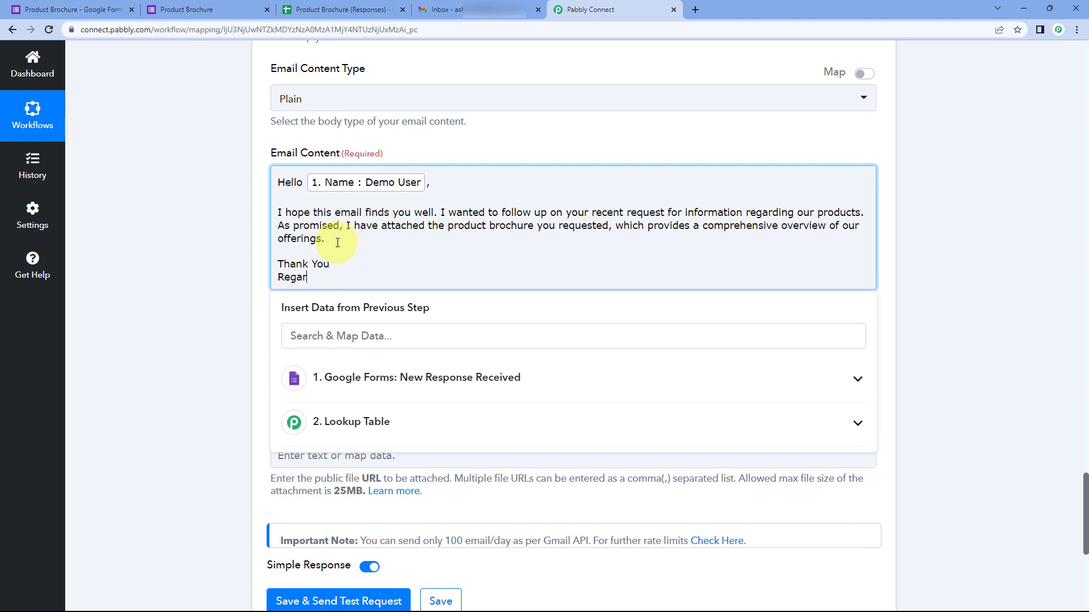
pyautogui.click(237, 206)
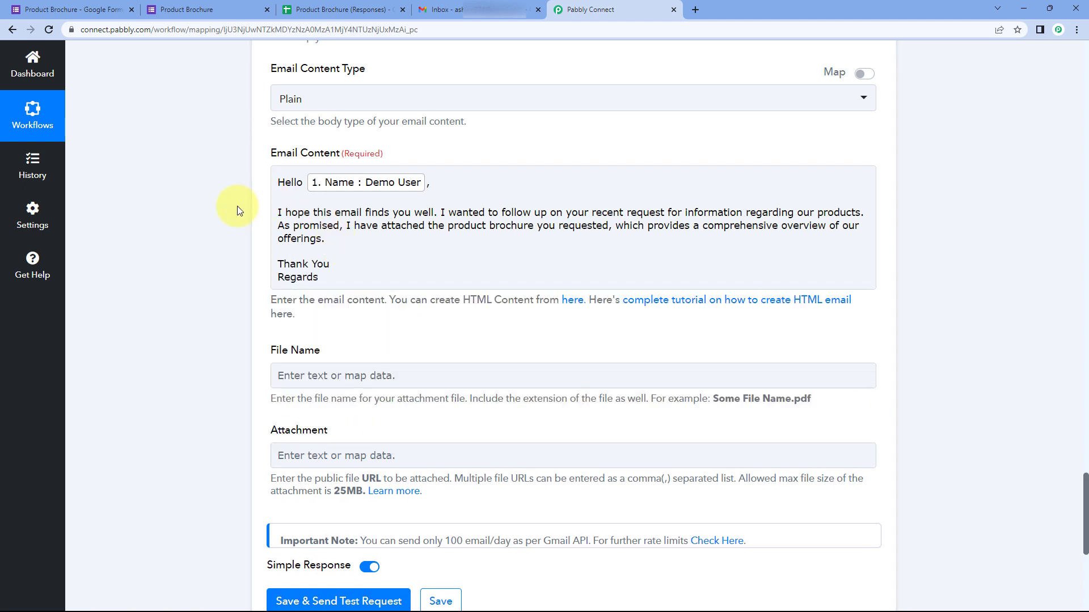
pyautogui.click(319, 218)
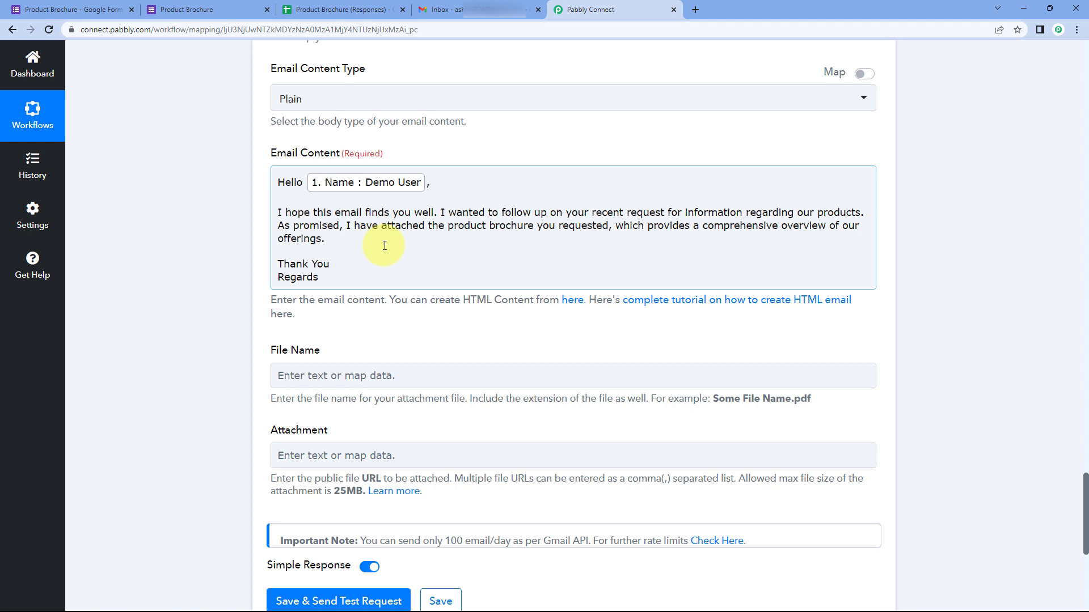
# Step: Check the submitted form's confirmation page and browse the Google Forms response fields
pyautogui.click(398, 153)
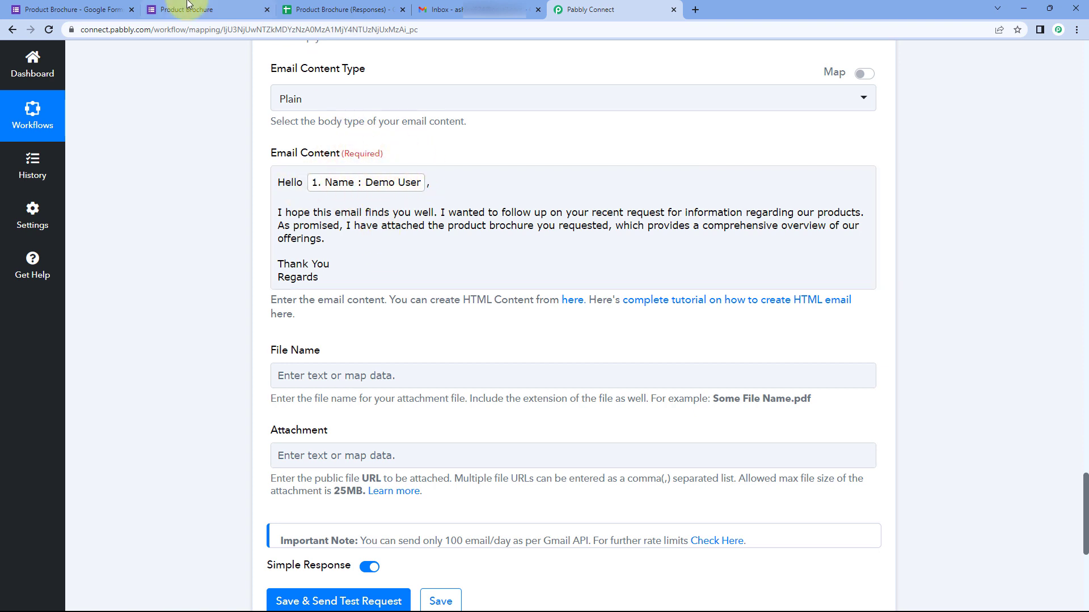
pyautogui.click(187, 9)
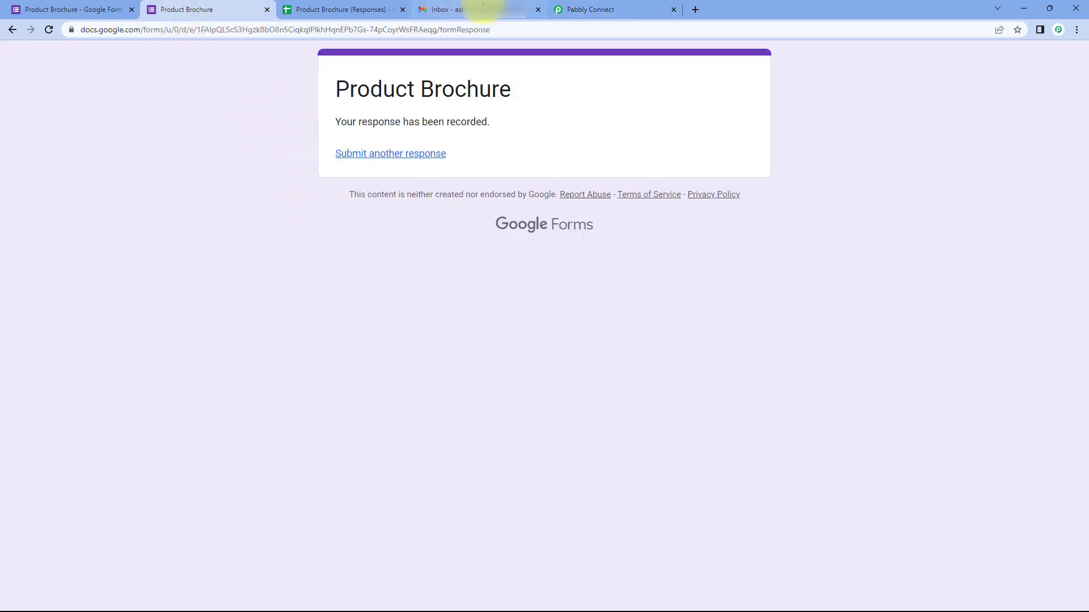
pyautogui.click(568, 7)
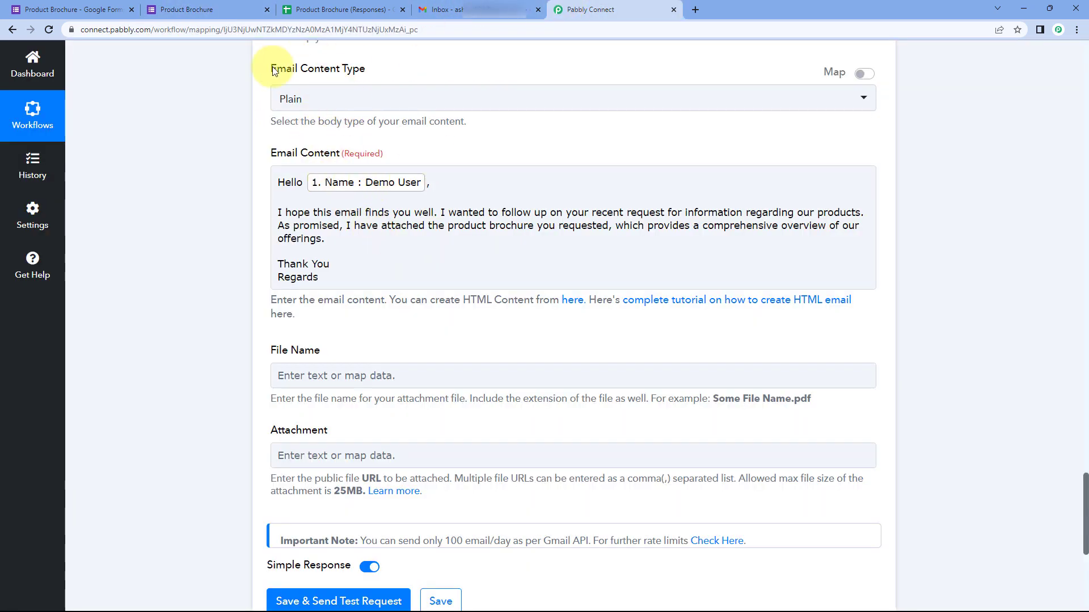
pyautogui.click(343, 248)
pyautogui.click(389, 378)
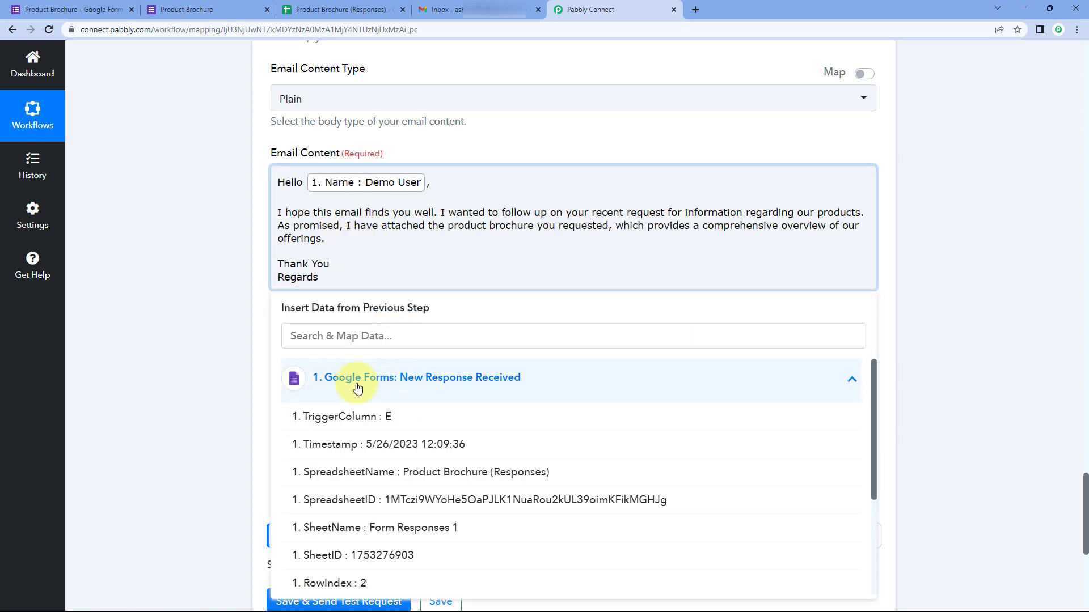
pyautogui.scroll(-1, 340, 482)
pyautogui.scroll(-2, 326, 509)
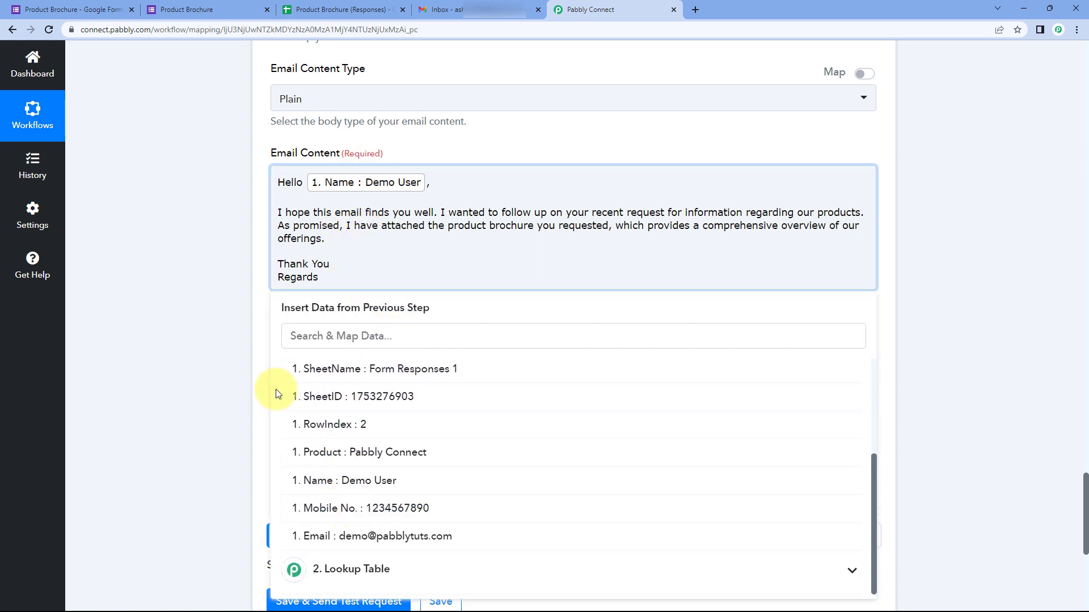
pyautogui.click(252, 291)
pyautogui.scroll(-4, 236, 138)
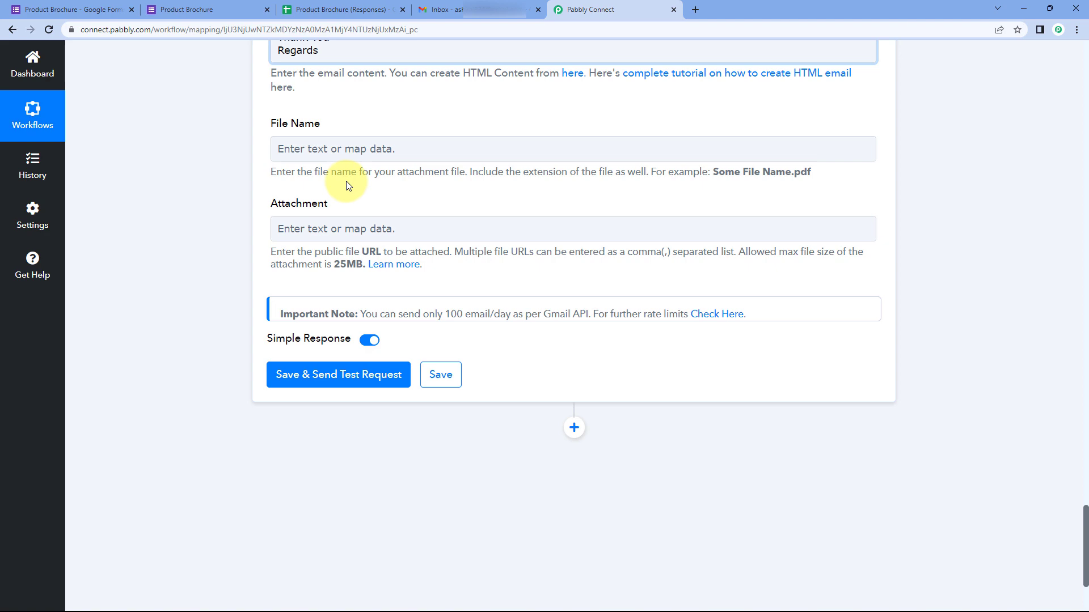
pyautogui.scroll(10, 486, 202)
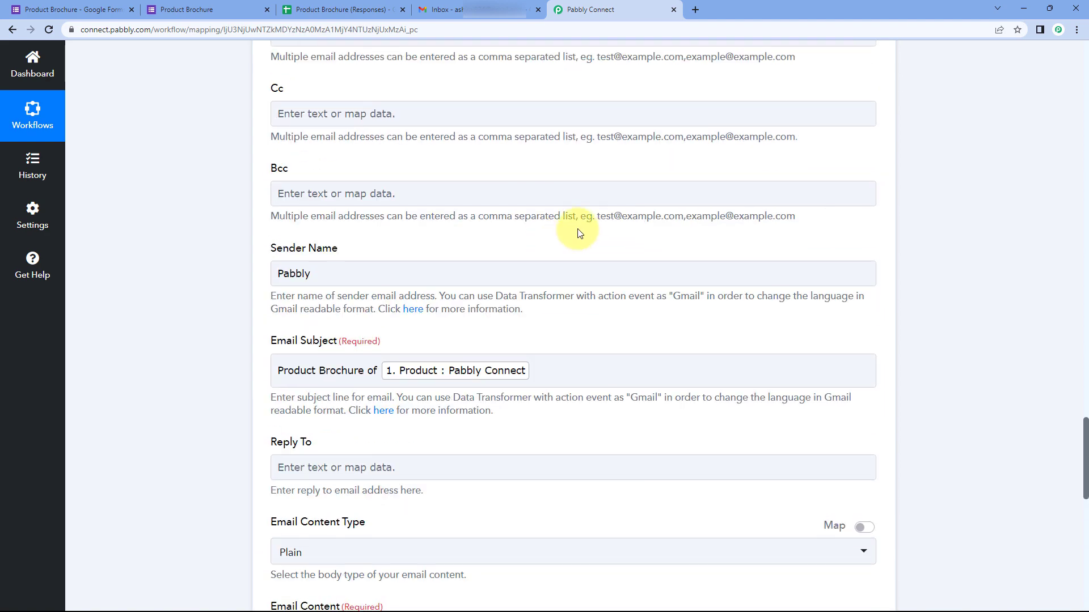
pyautogui.scroll(11, 578, 233)
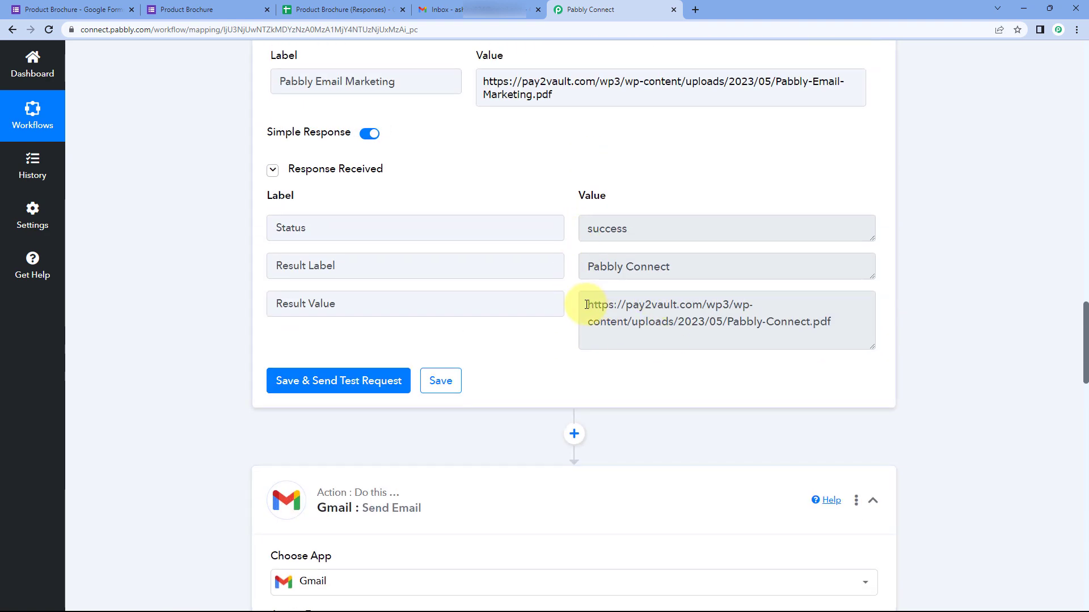
# Step: Inspect the Lookup Table's resulting Pabbly-Connect.pdf brochure URL
pyautogui.moveTo(586, 305); pyautogui.dragTo(834, 323)
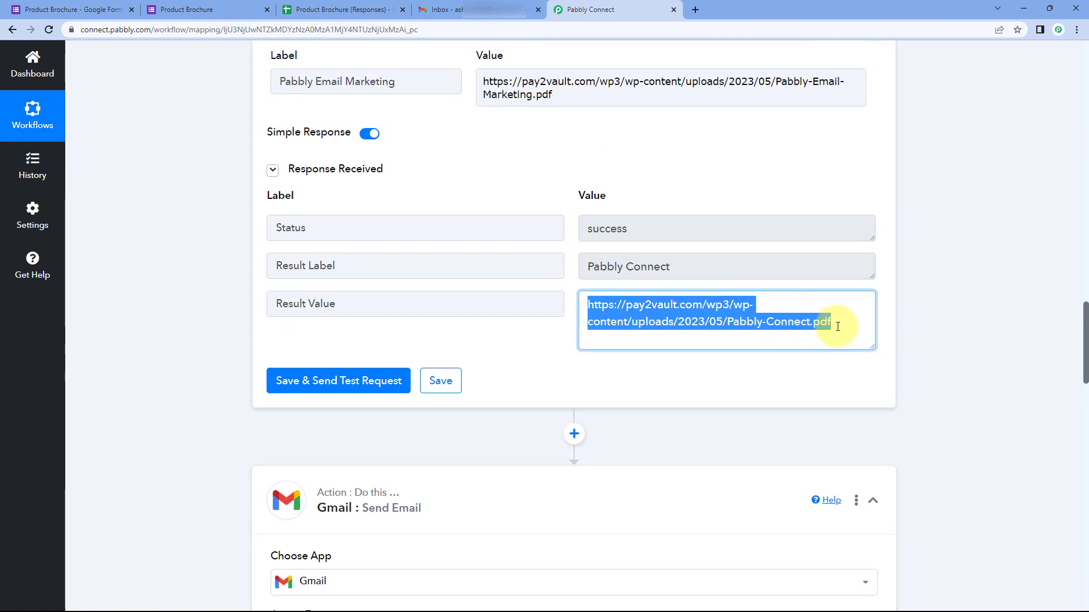
pyautogui.click(772, 315)
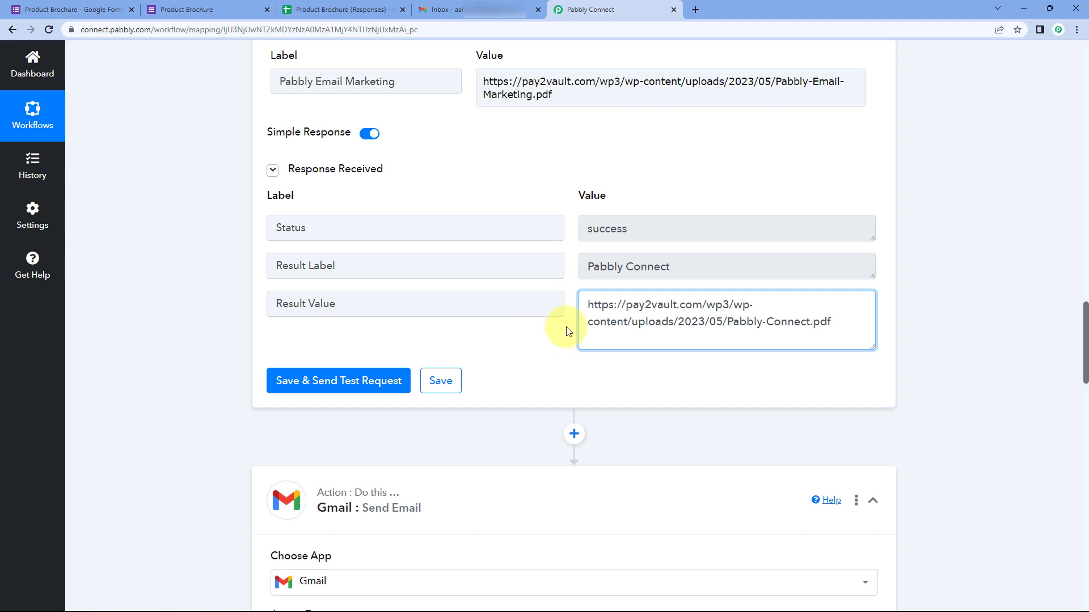
pyautogui.scroll(-3, 658, 141)
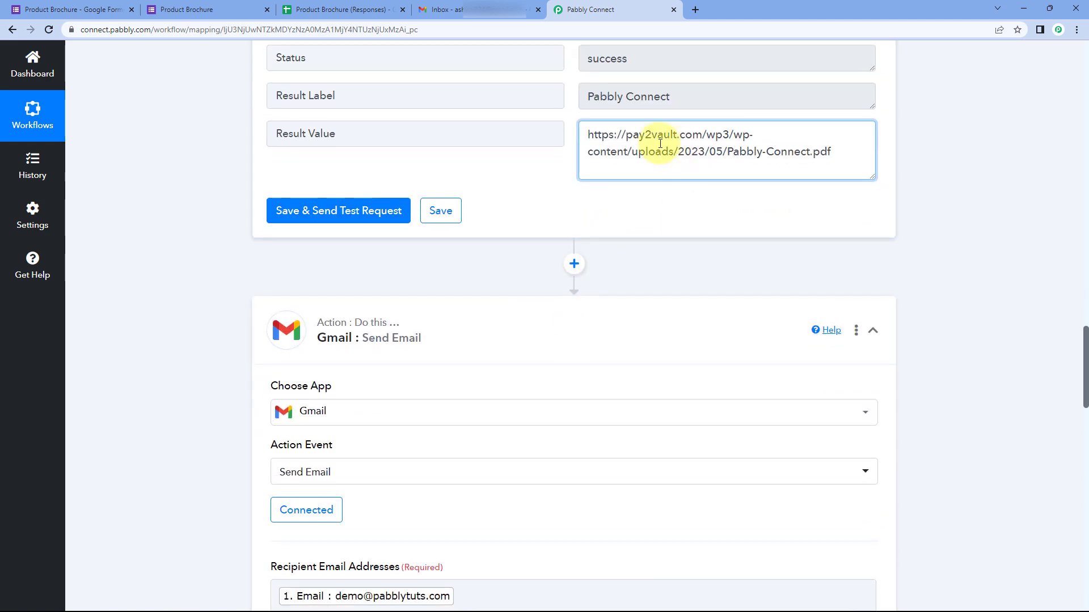
pyautogui.scroll(3, 567, 175)
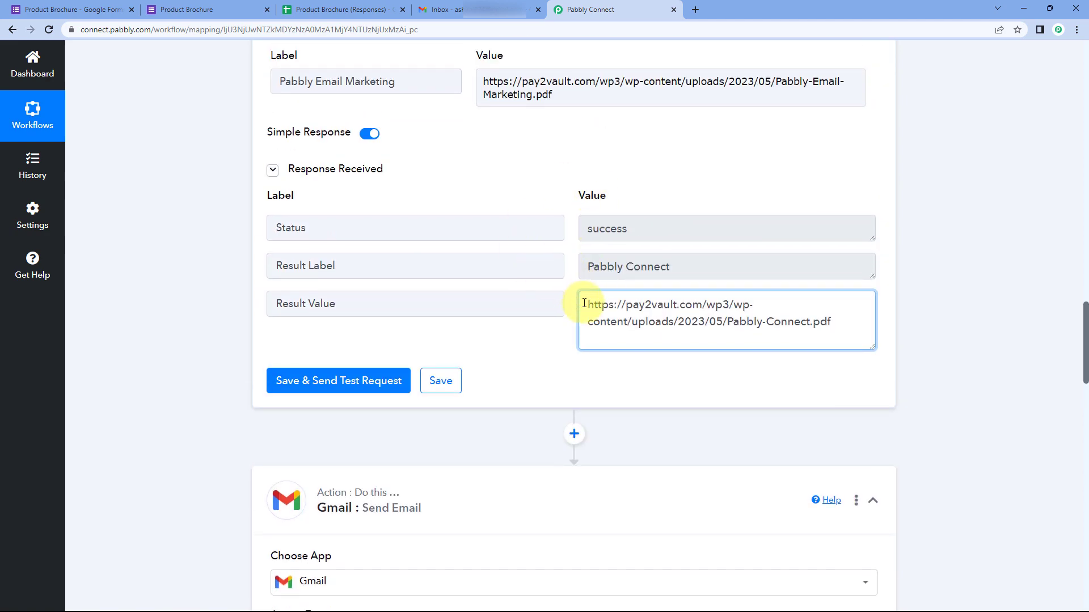
pyautogui.moveTo(584, 304); pyautogui.dragTo(834, 323)
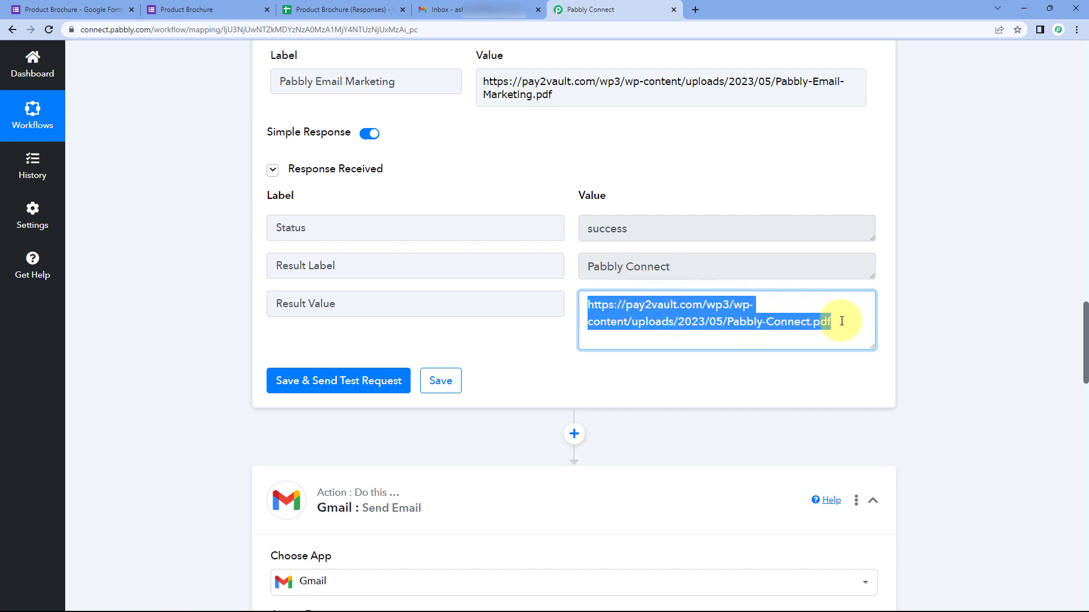
pyautogui.click(835, 322)
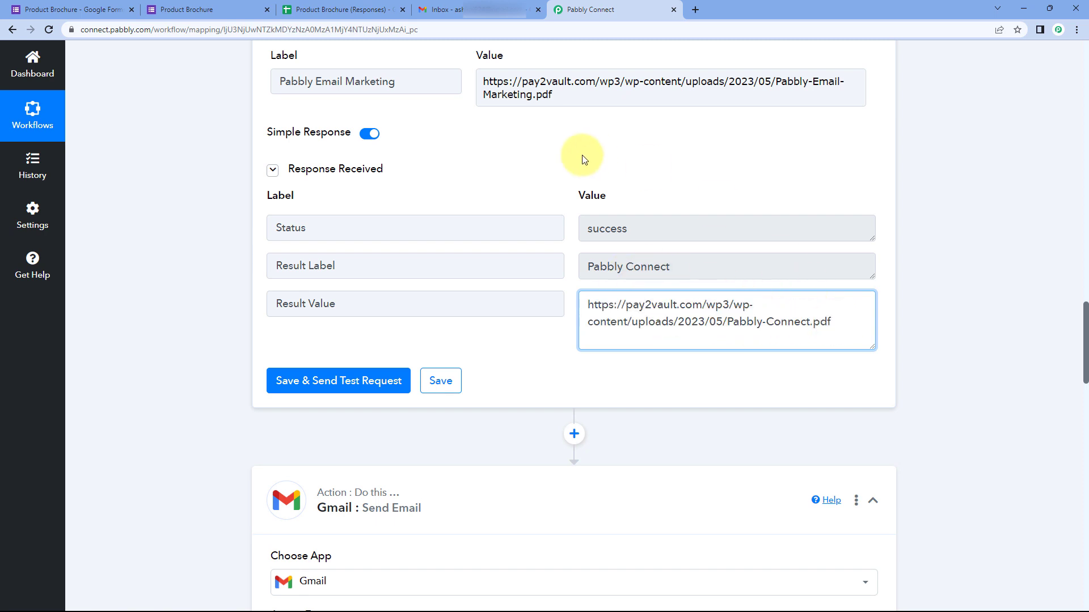
pyautogui.scroll(5, 583, 159)
pyautogui.scroll(4, 437, 181)
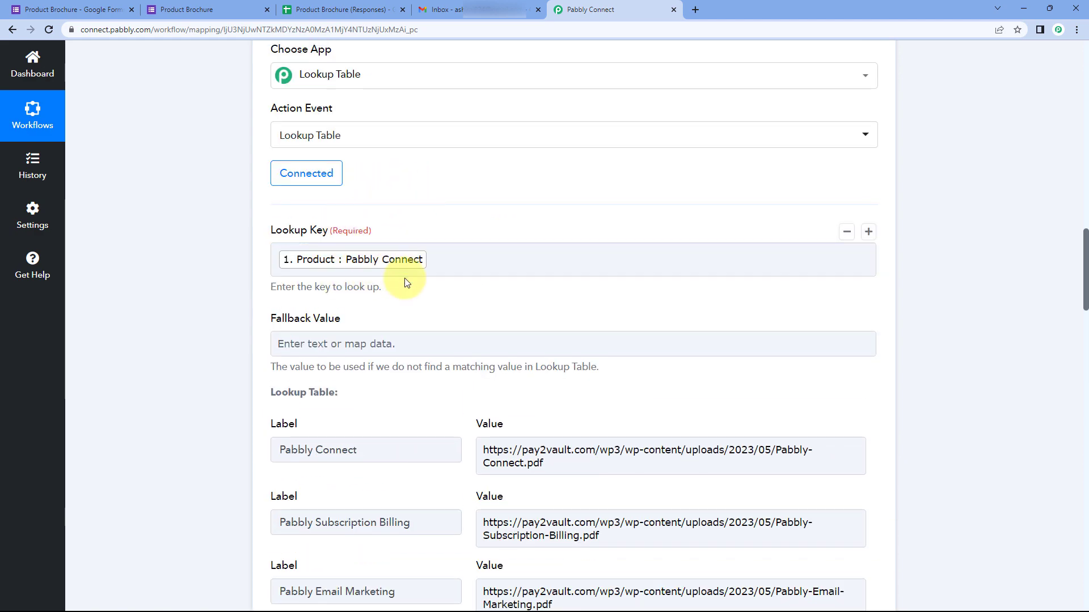
pyautogui.scroll(-6, 404, 279)
pyautogui.scroll(-2, 438, 238)
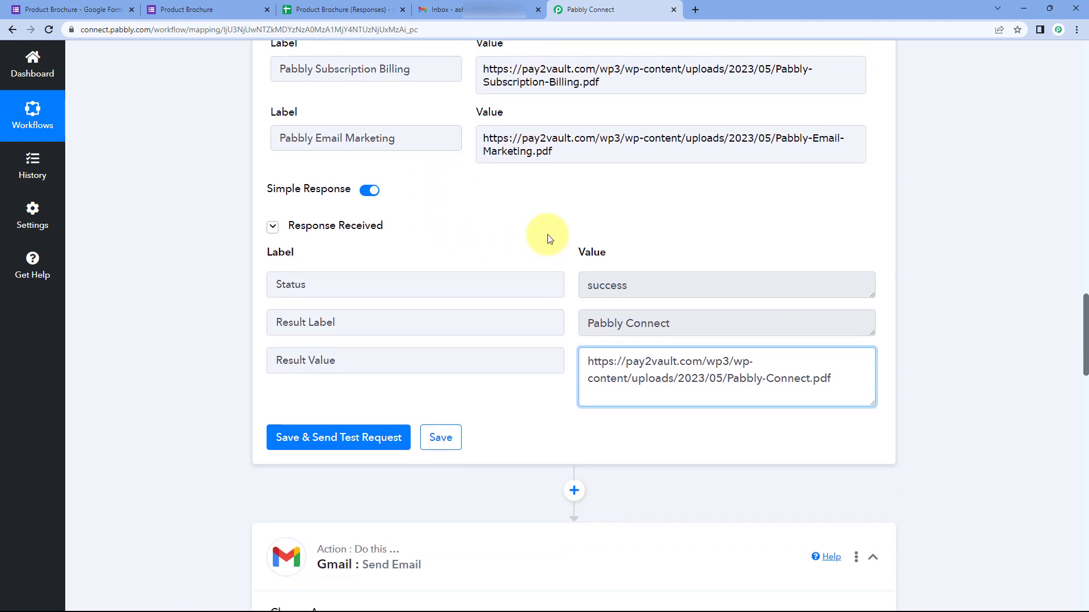
pyautogui.scroll(2, 486, 252)
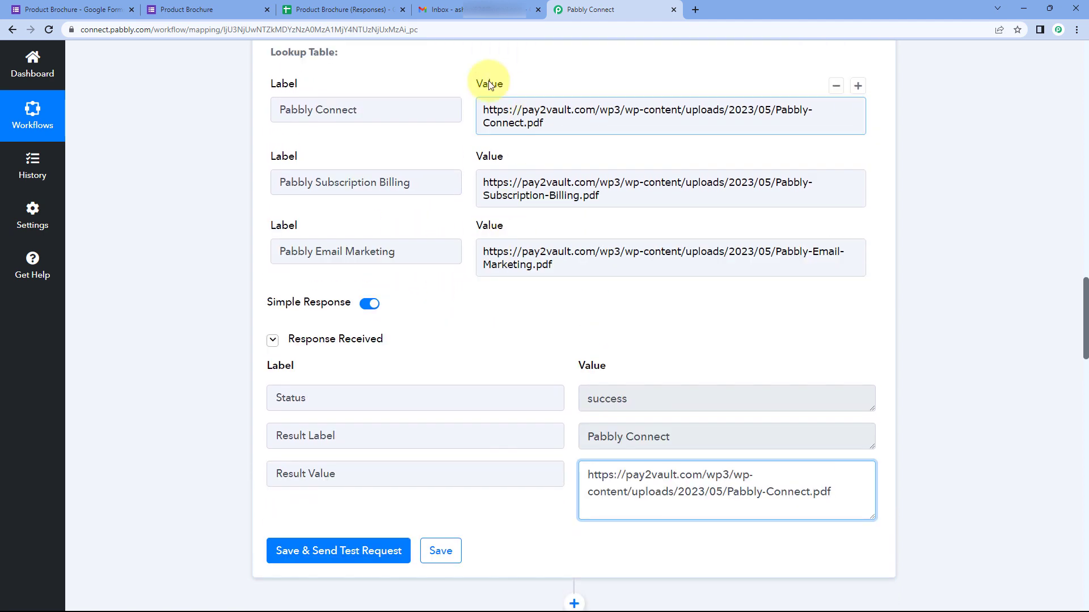
pyautogui.scroll(-1, 549, 297)
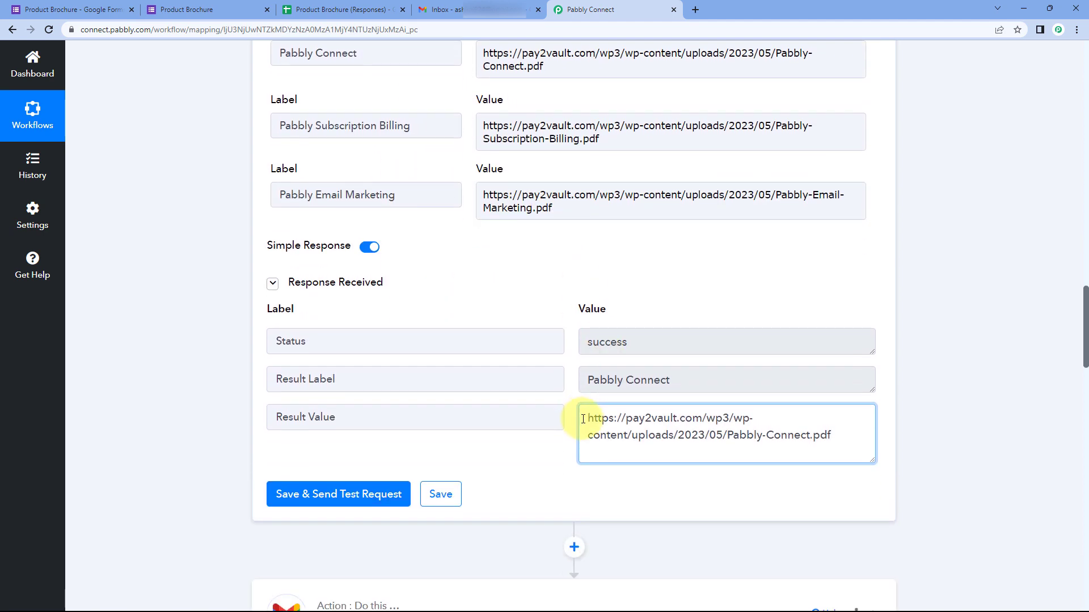
pyautogui.moveTo(583, 420); pyautogui.dragTo(836, 433)
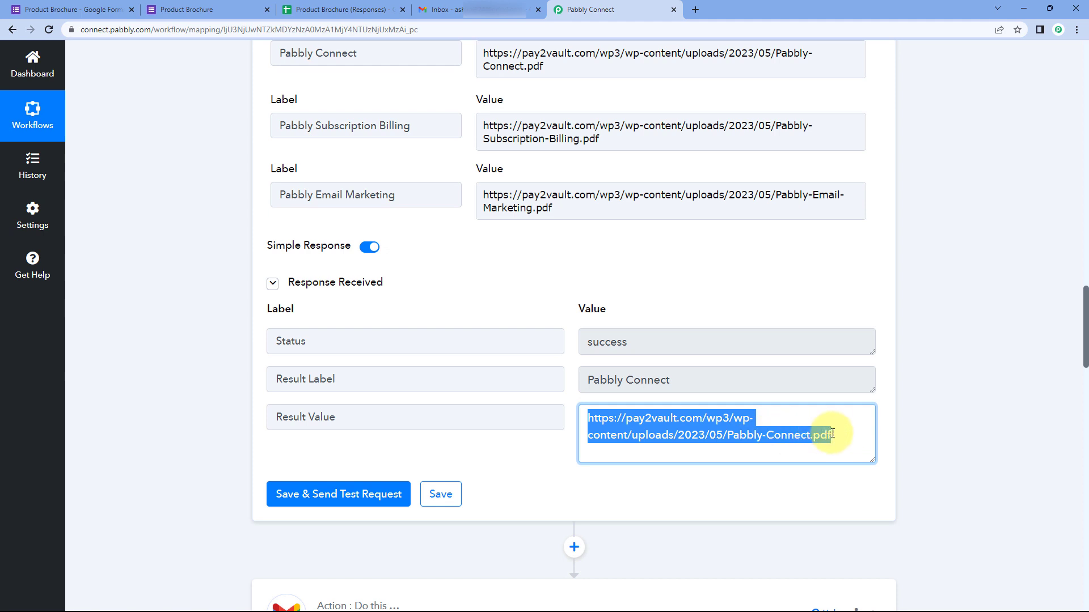
pyautogui.click(832, 435)
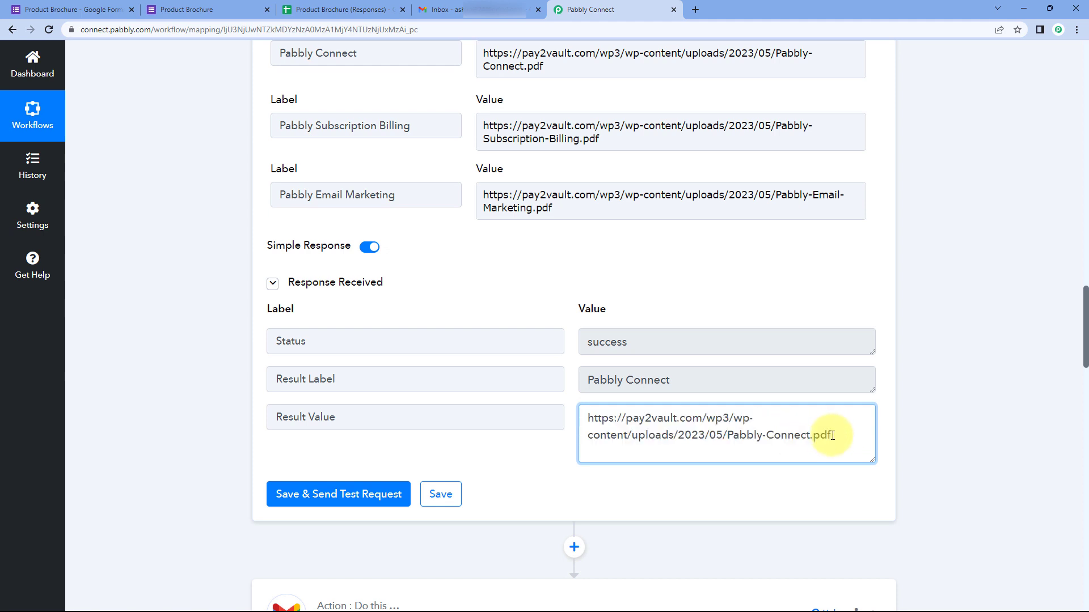
pyautogui.moveTo(833, 435); pyautogui.dragTo(583, 418)
pyautogui.click(563, 402)
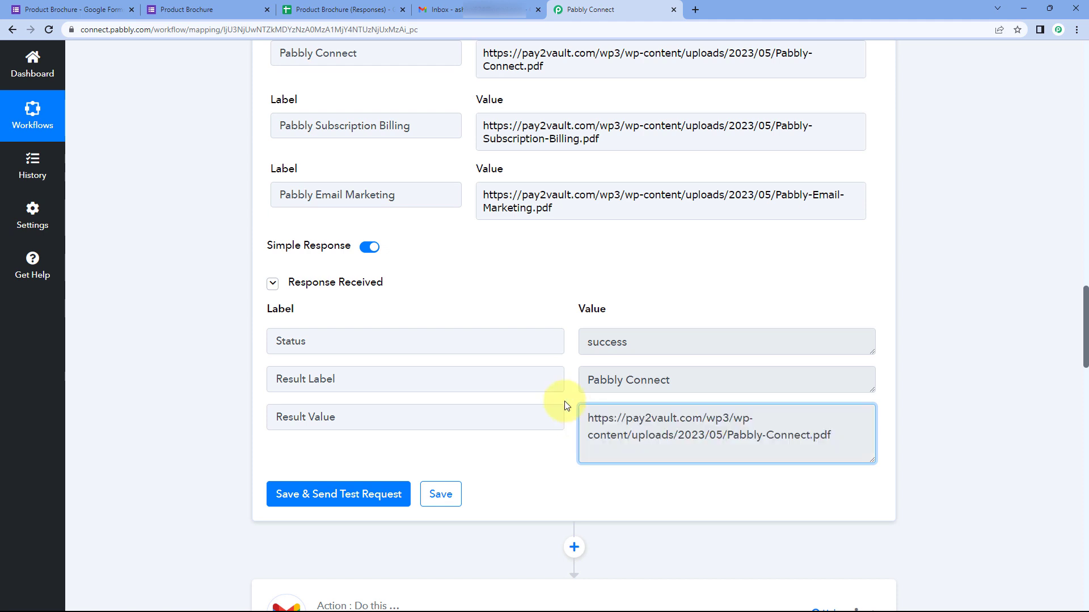
pyautogui.scroll(-10, 204, 411)
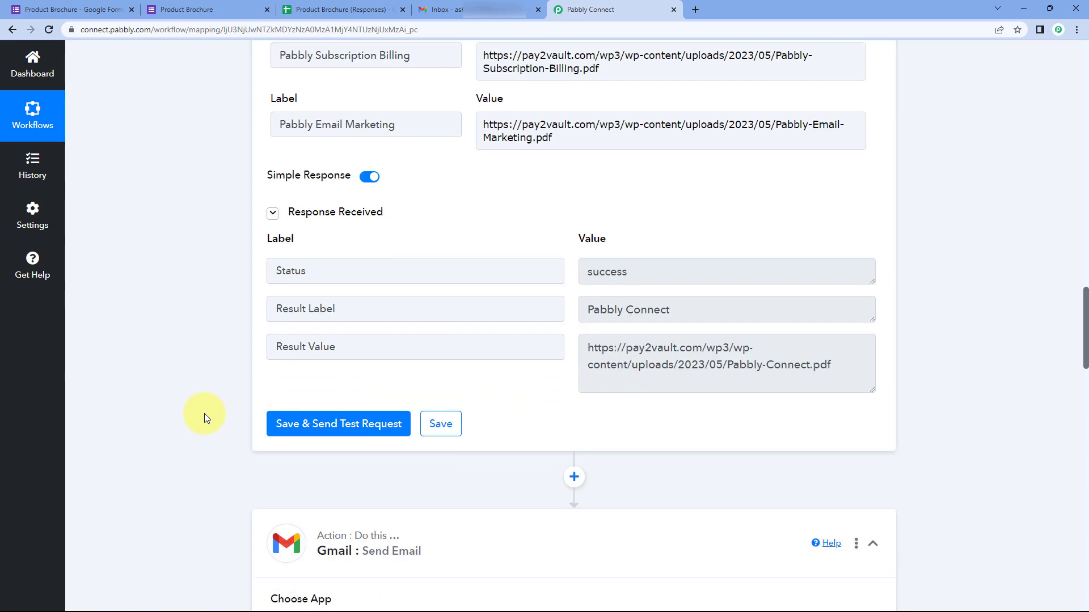
pyautogui.scroll(-12, 206, 404)
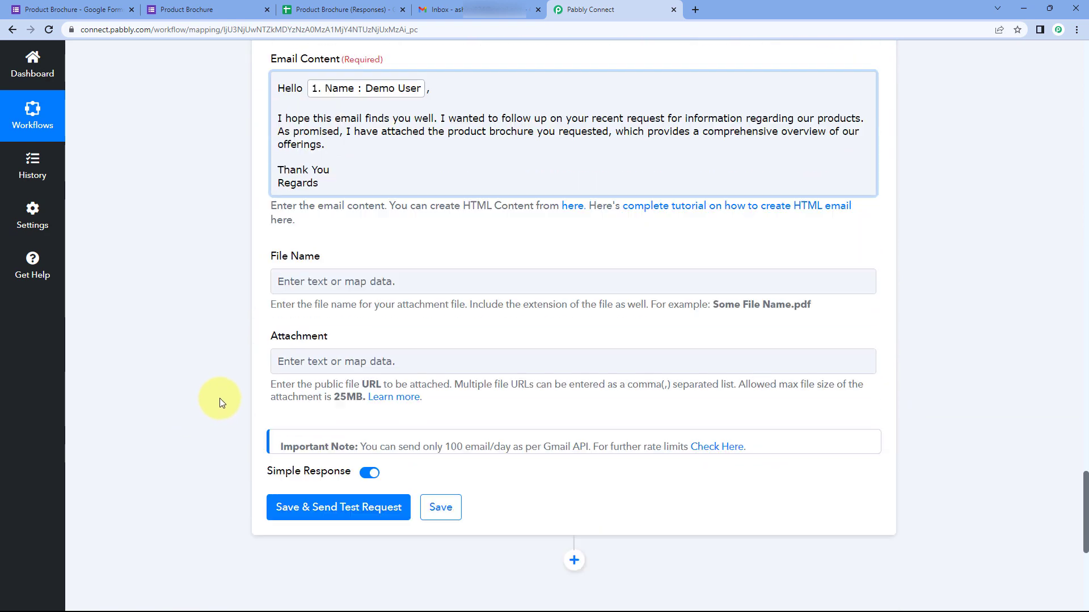
pyautogui.scroll(-1, 270, 332)
# Step: Map the Lookup Table's Result Value brochure URL into the Attachment field
pyautogui.click(324, 285)
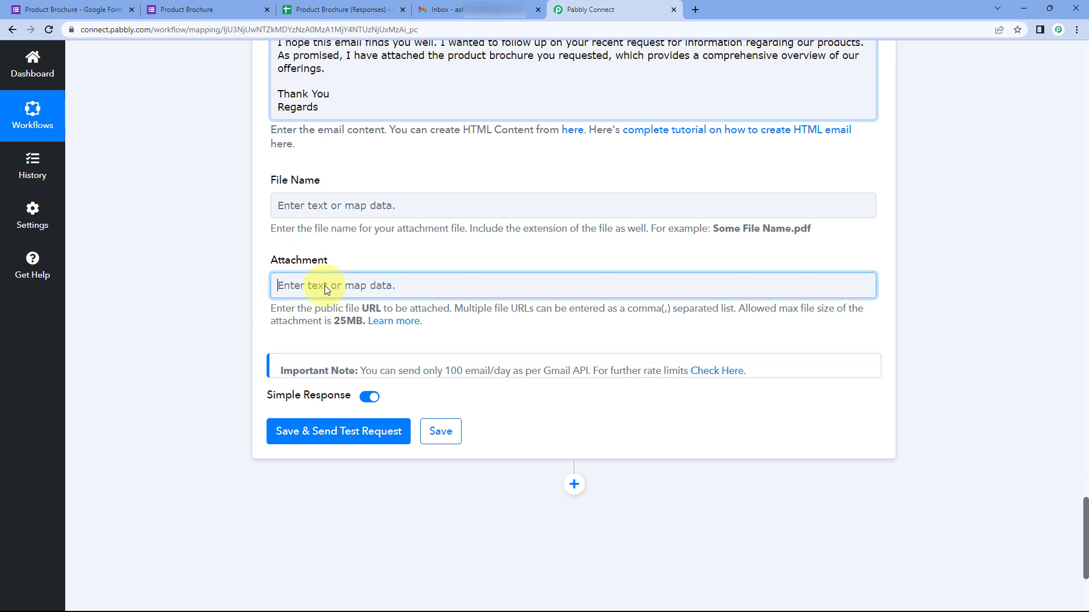
pyautogui.click(376, 429)
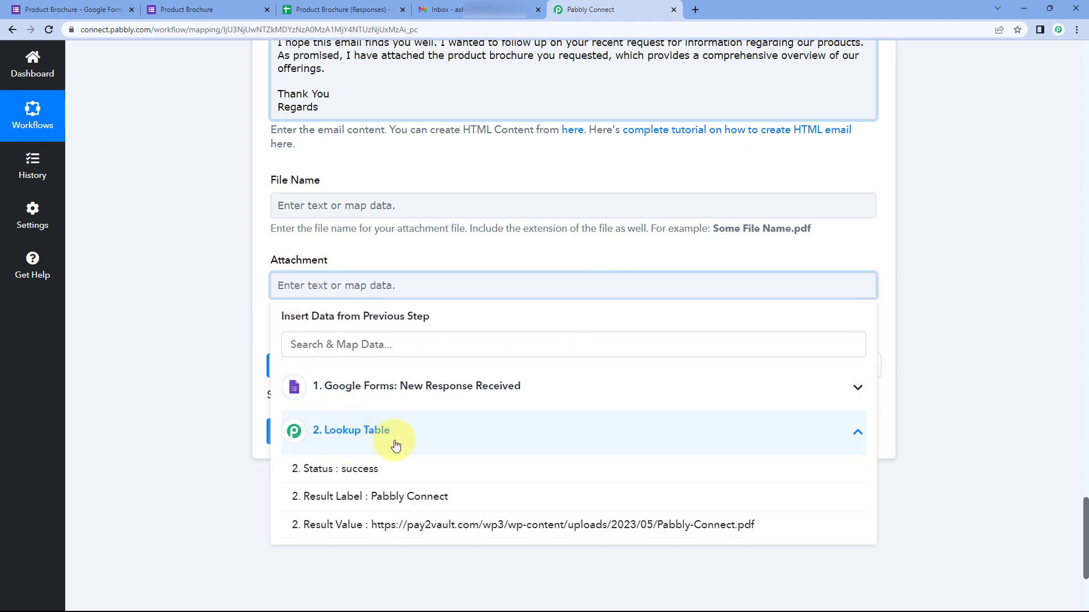
pyautogui.click(388, 532)
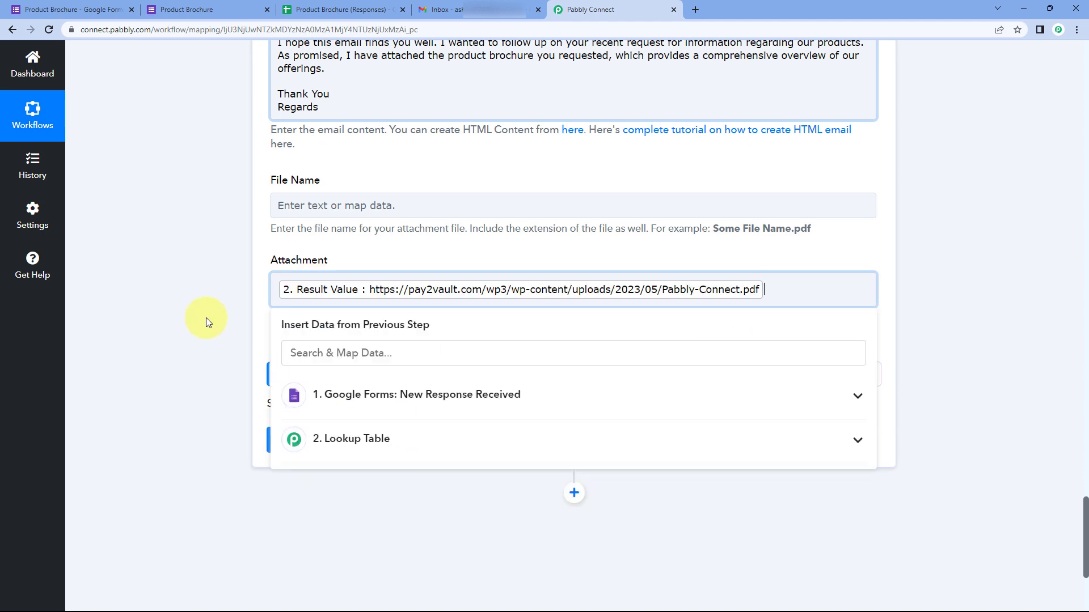
pyautogui.click(221, 297)
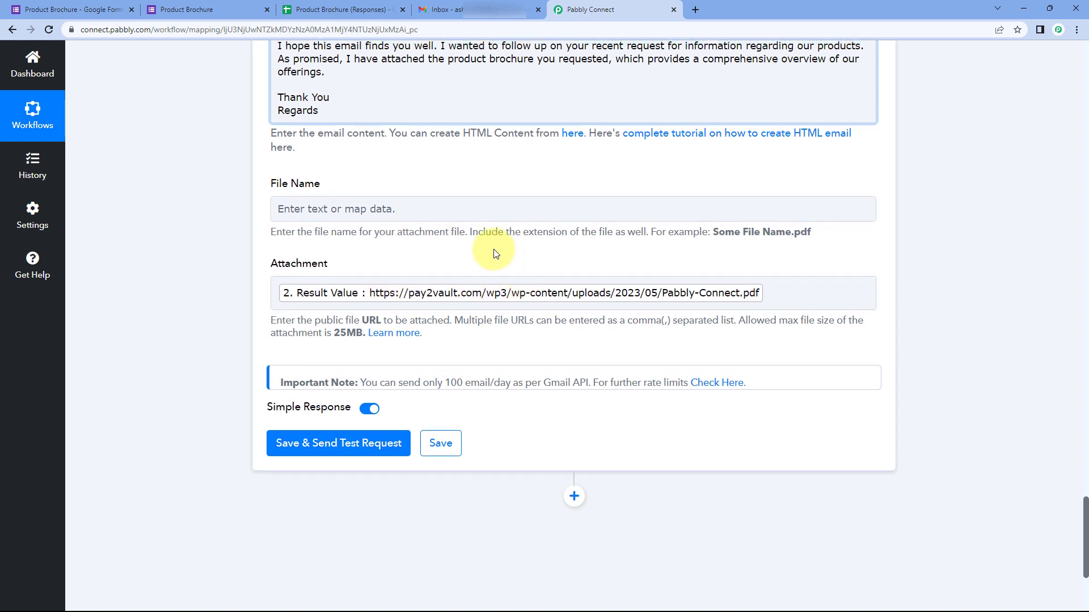
# Step: Glance at the submitted Product Brochure form, then return to the email step's File Name field
pyautogui.scroll(2, 493, 250)
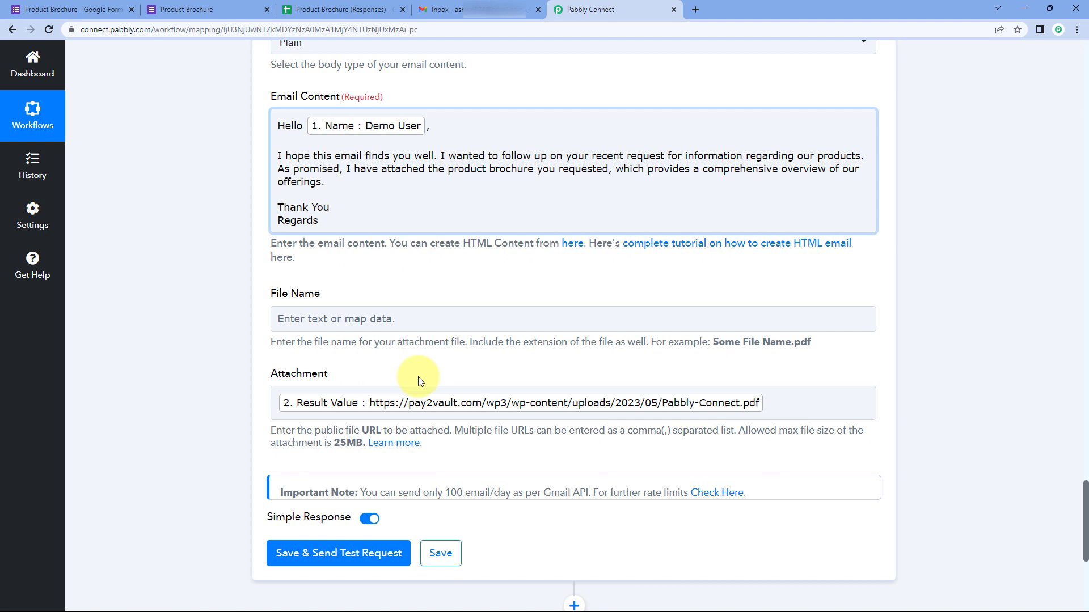
pyautogui.click(178, 7)
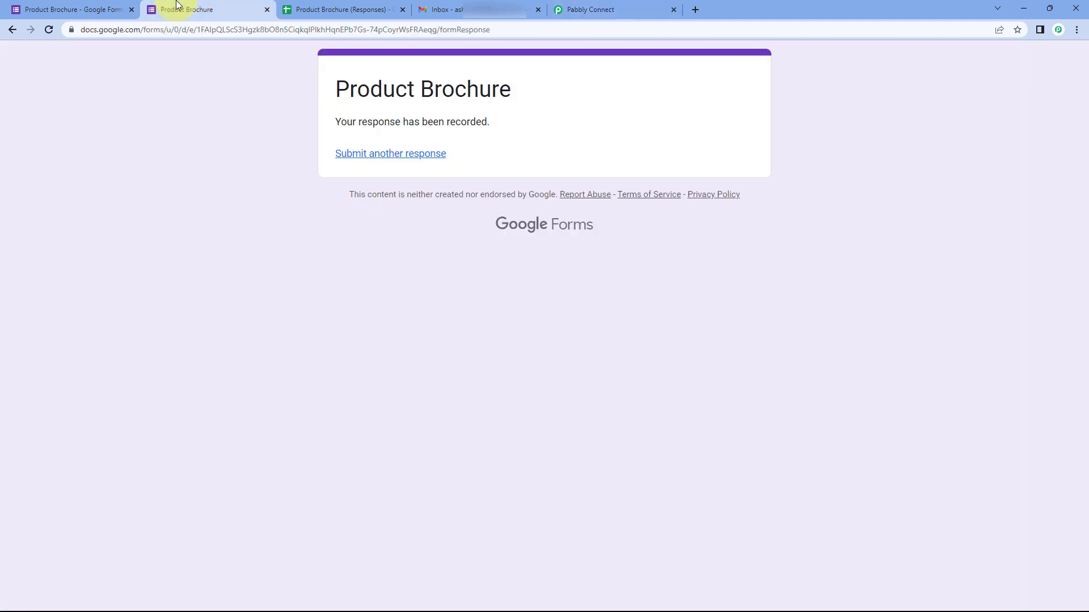
pyautogui.click(576, 6)
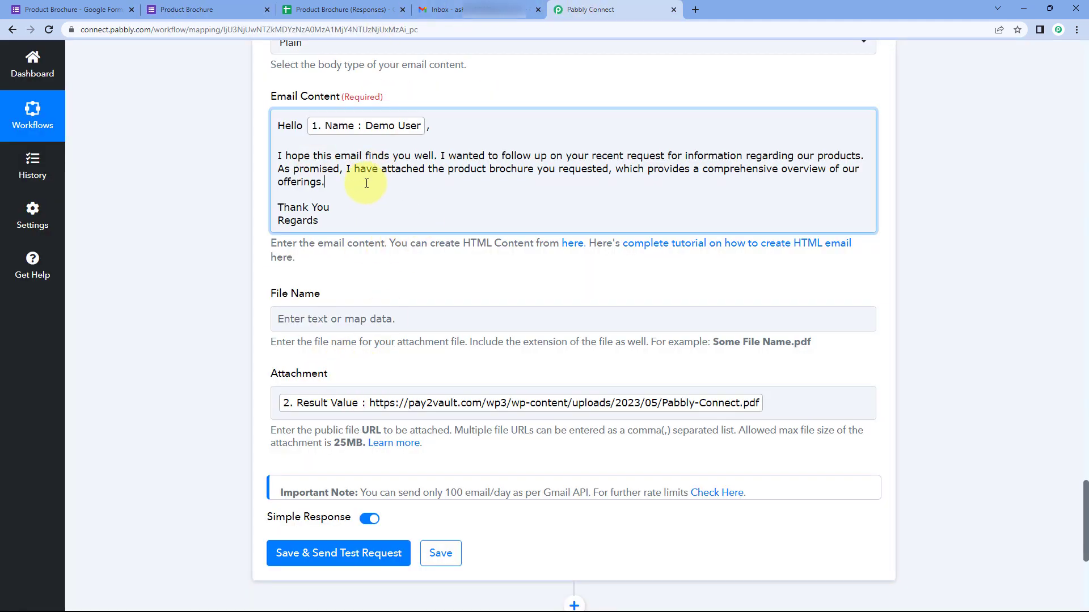
pyautogui.click(236, 164)
pyautogui.scroll(-1, 213, 200)
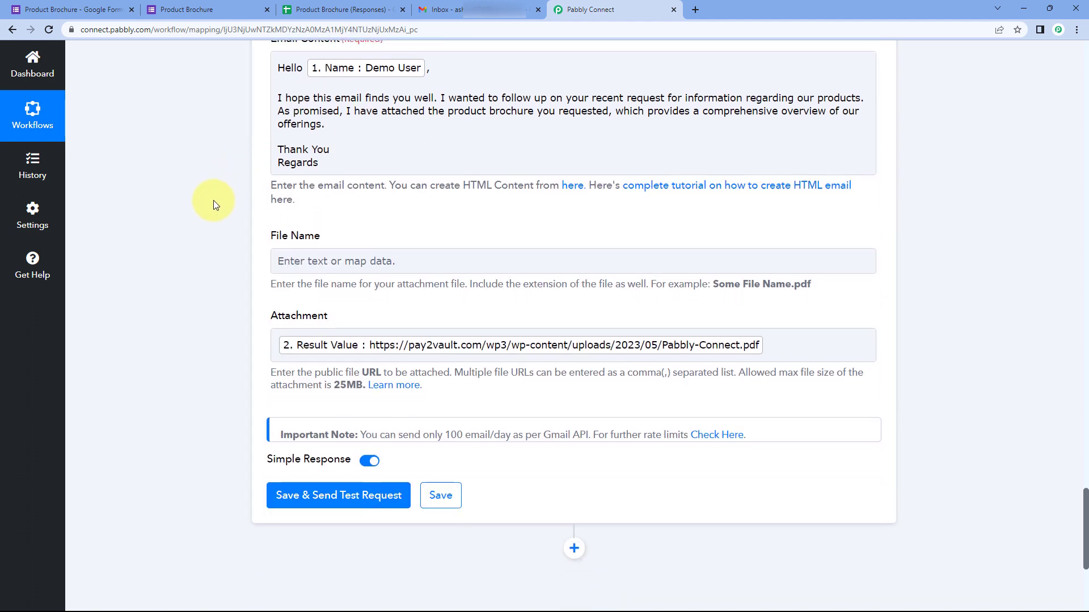
pyautogui.scroll(-1, 213, 204)
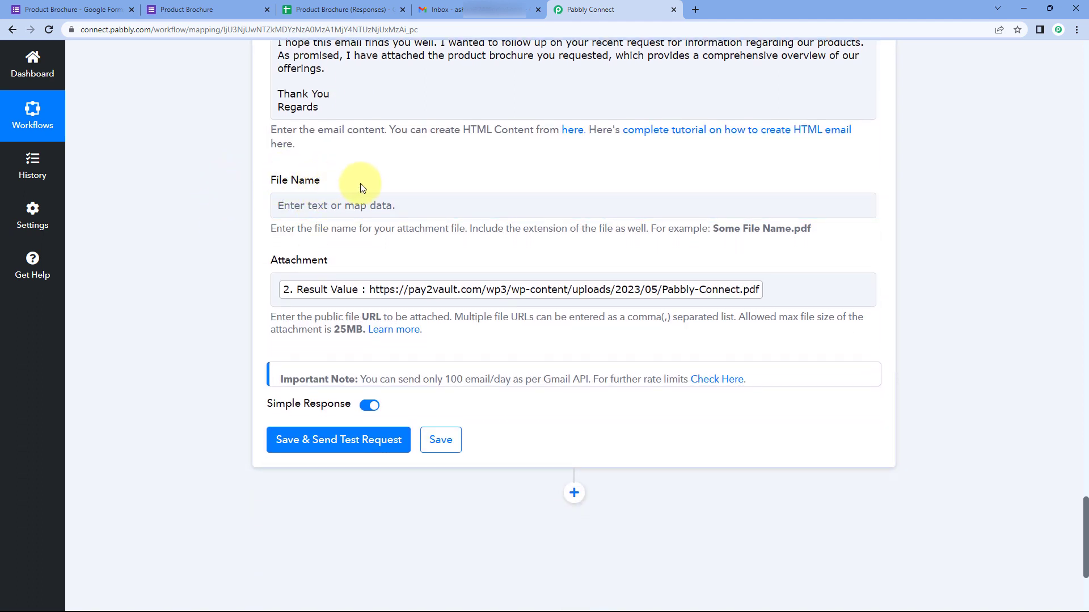
pyautogui.click(336, 211)
# Step: Set File Name to the mapped Google Forms Product answer followed by .pdf
pyautogui.click(326, 206)
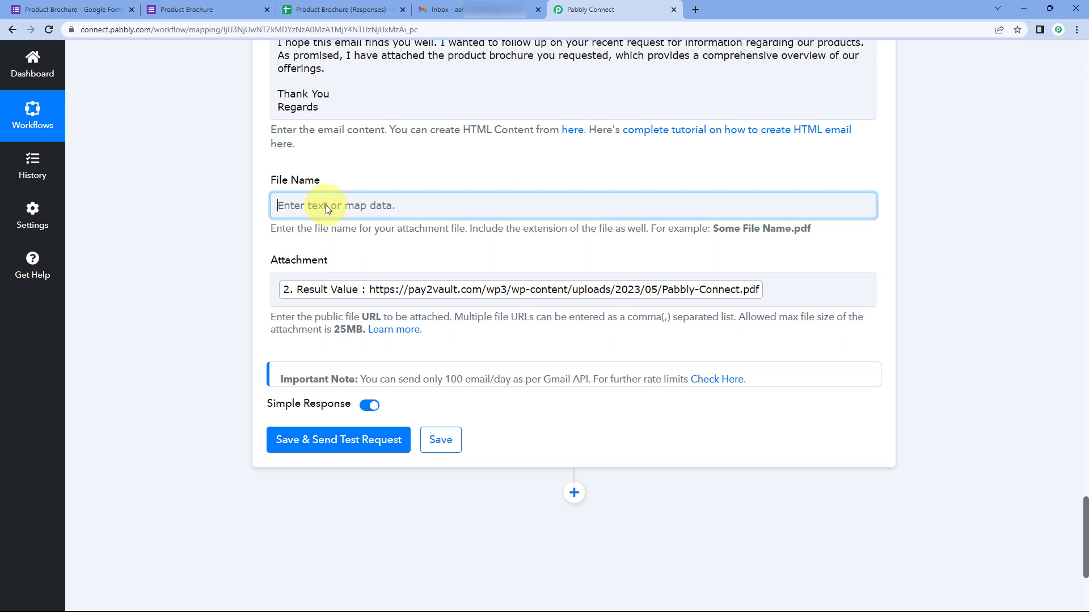
pyautogui.click(349, 172)
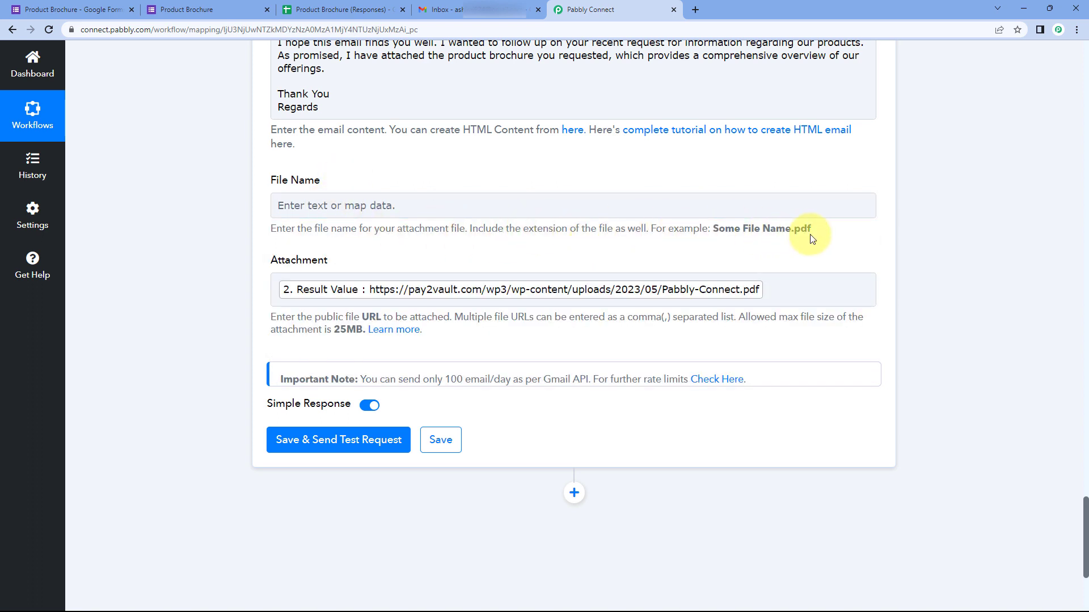
pyautogui.click(278, 206)
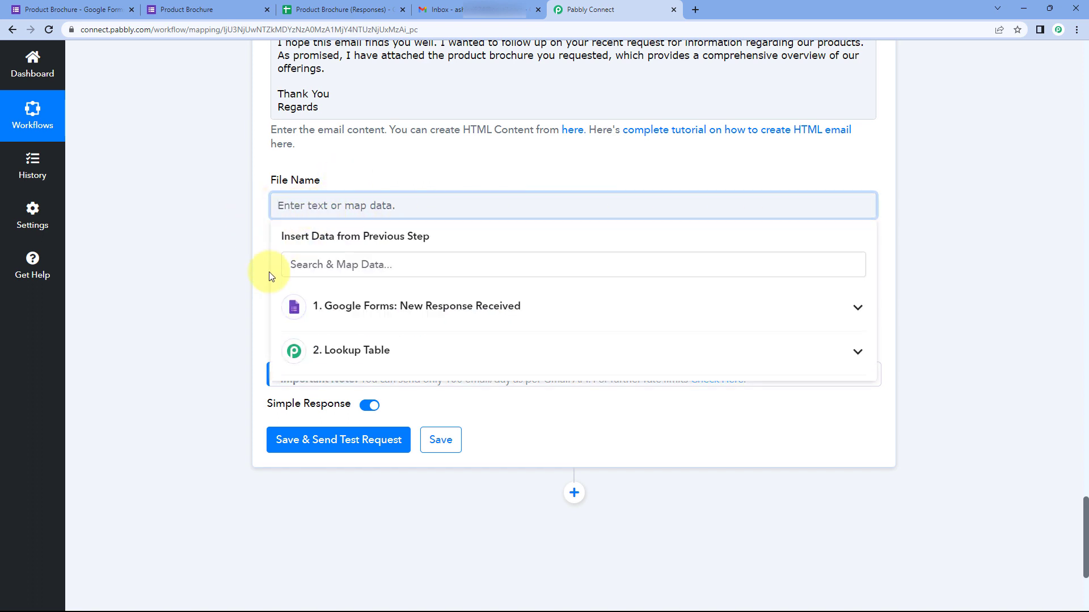
pyautogui.click(380, 312)
pyautogui.scroll(-2, 450, 457)
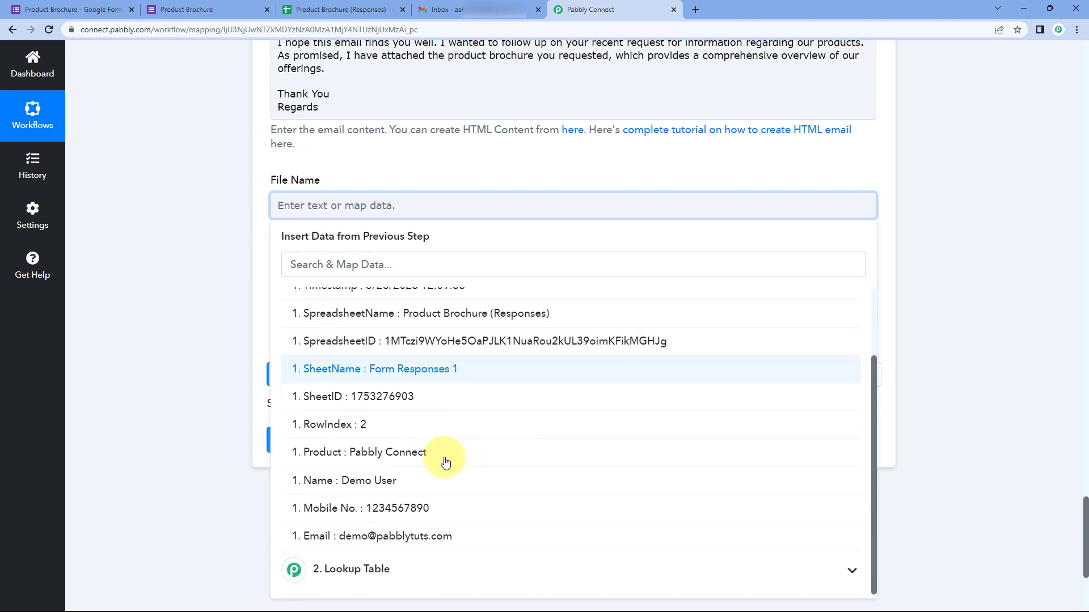
pyautogui.click(445, 460)
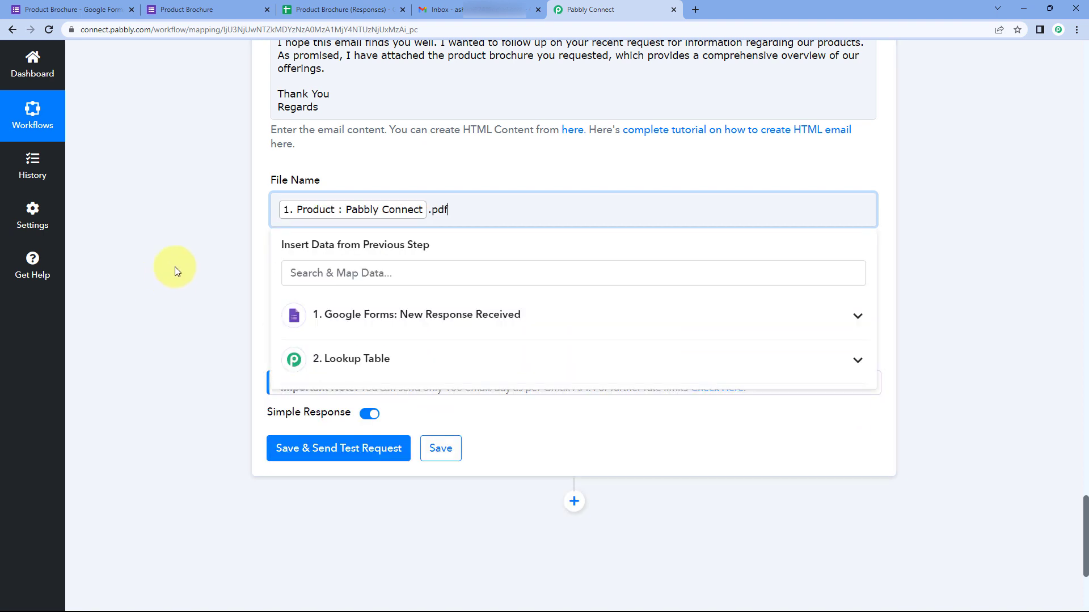
pyautogui.click(175, 267)
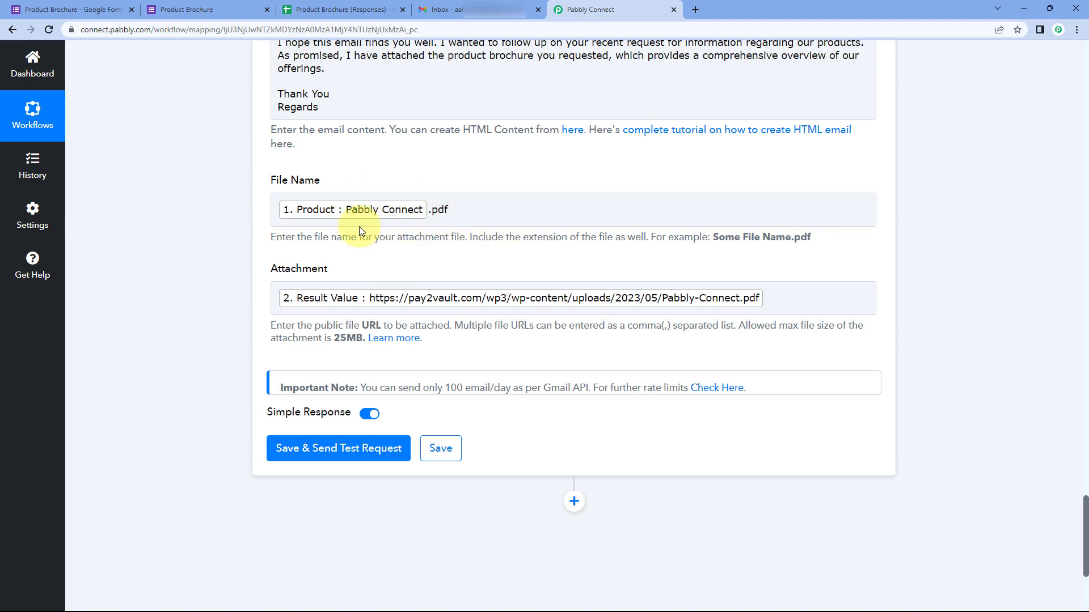
pyautogui.scroll(3, 359, 226)
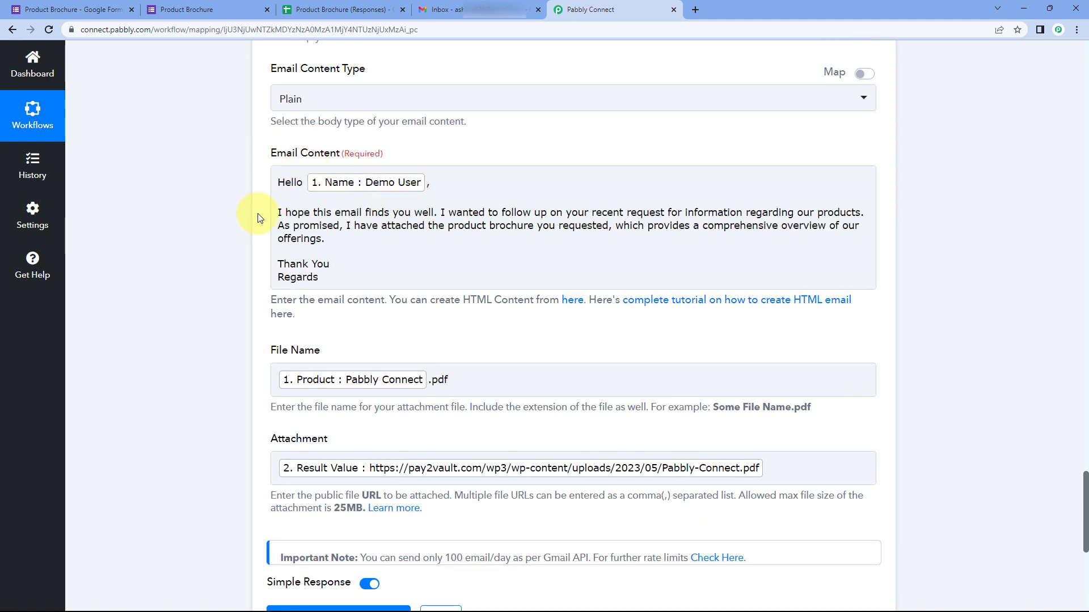
pyautogui.scroll(3, 267, 182)
pyautogui.scroll(-6, 250, 182)
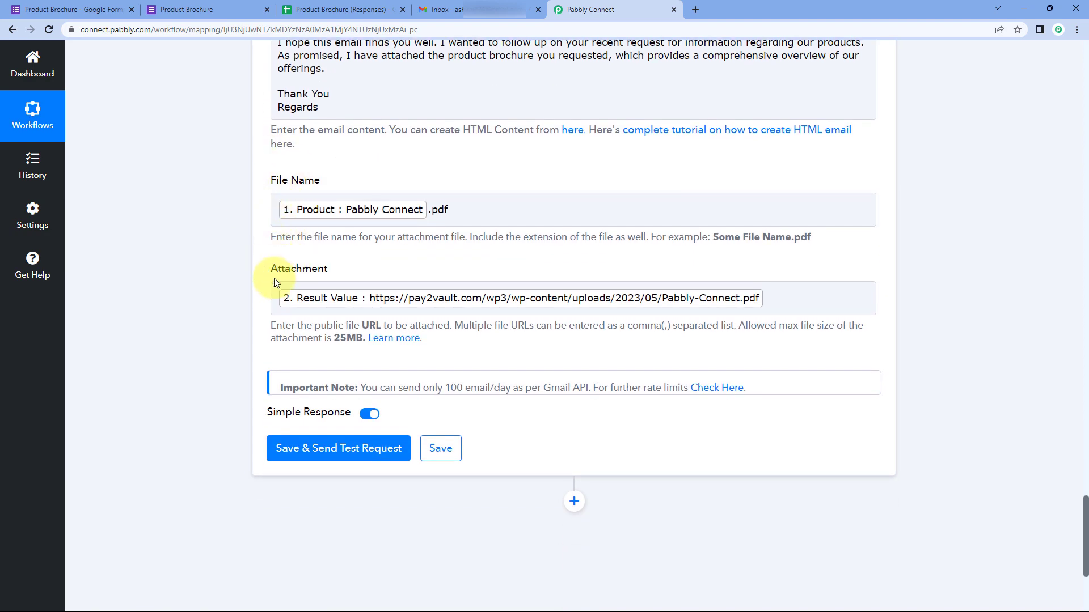
pyautogui.scroll(-1, 243, 260)
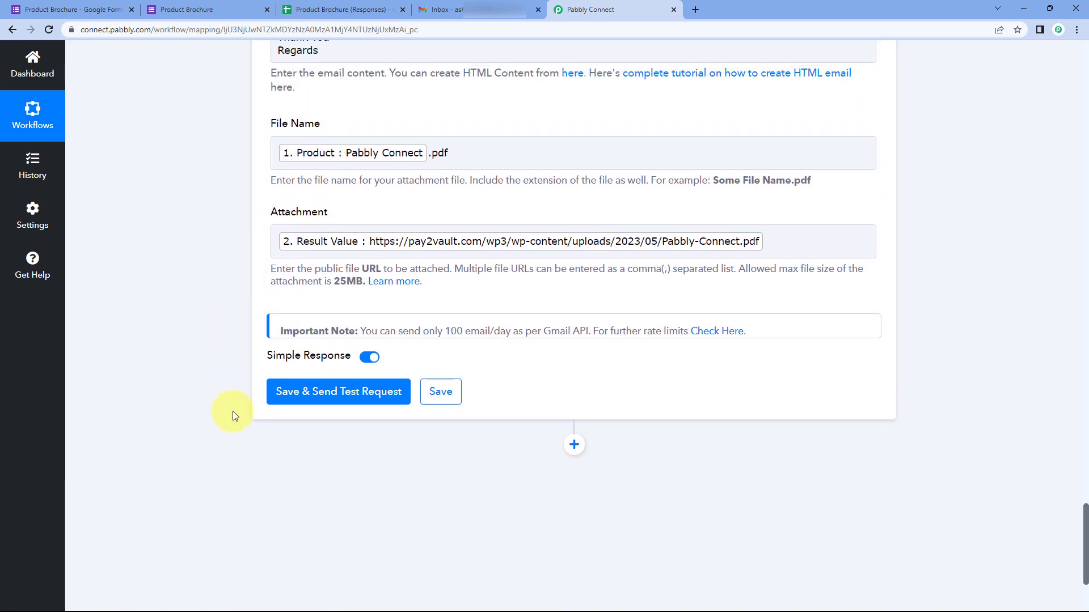
# Step: Save the Gmail step with a test request and confirm the response shows status sent
pyautogui.click(329, 393)
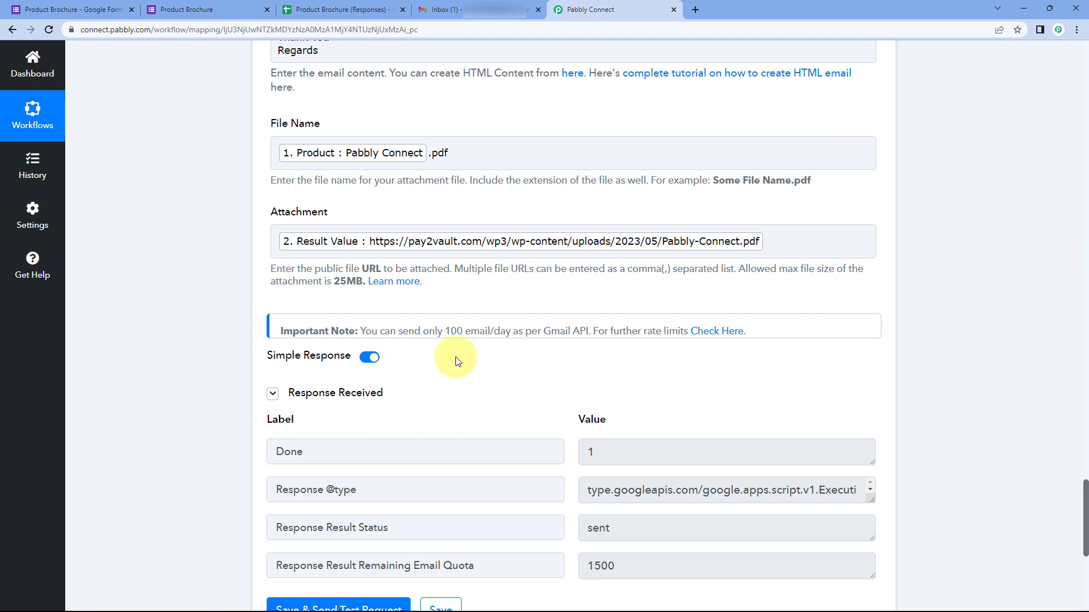
pyautogui.scroll(3, 479, 340)
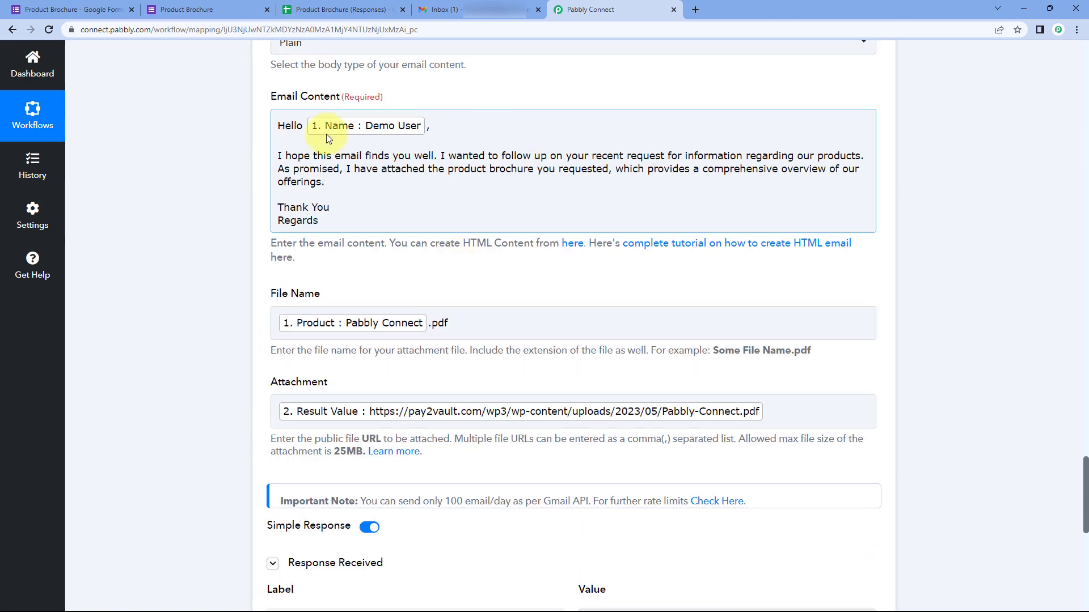
pyautogui.scroll(-2, 505, 508)
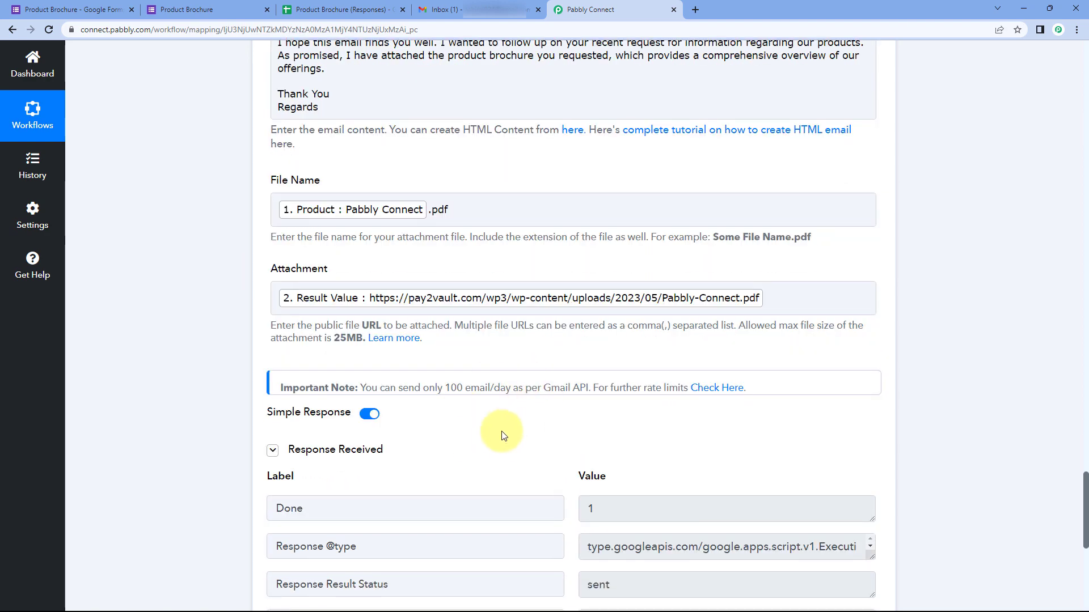
pyautogui.scroll(3, 501, 433)
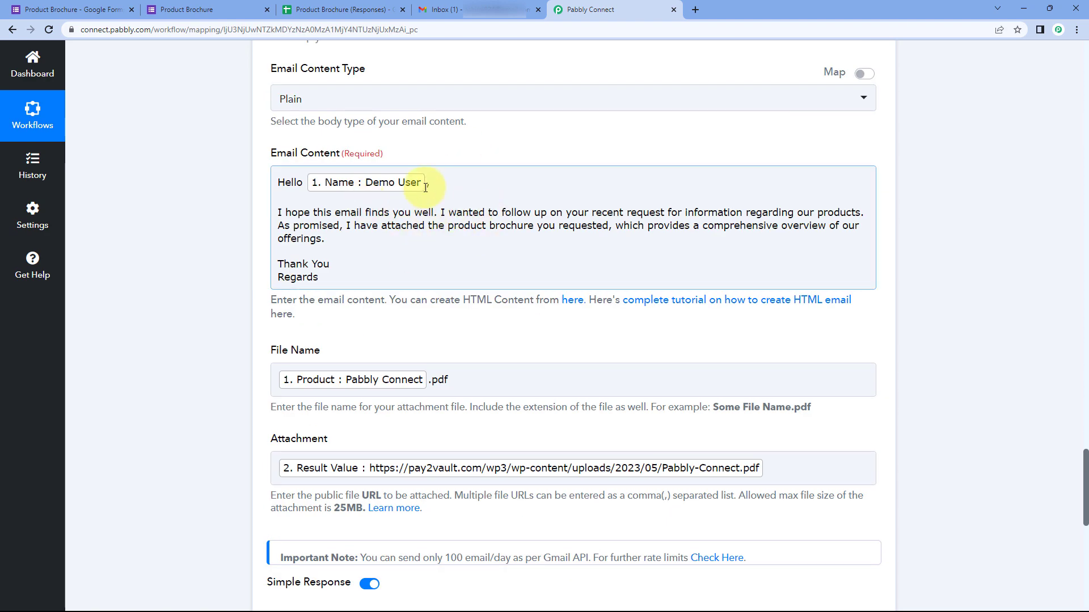
pyautogui.scroll(4, 302, 231)
pyautogui.scroll(-6, 340, 295)
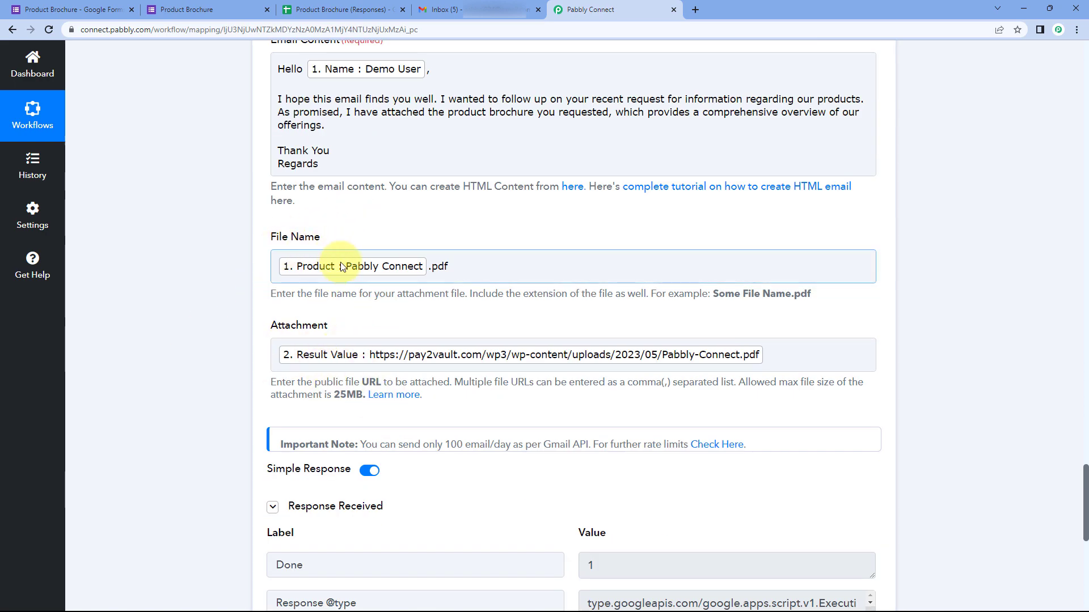
pyautogui.scroll(1, 366, 224)
pyautogui.scroll(15, 375, 255)
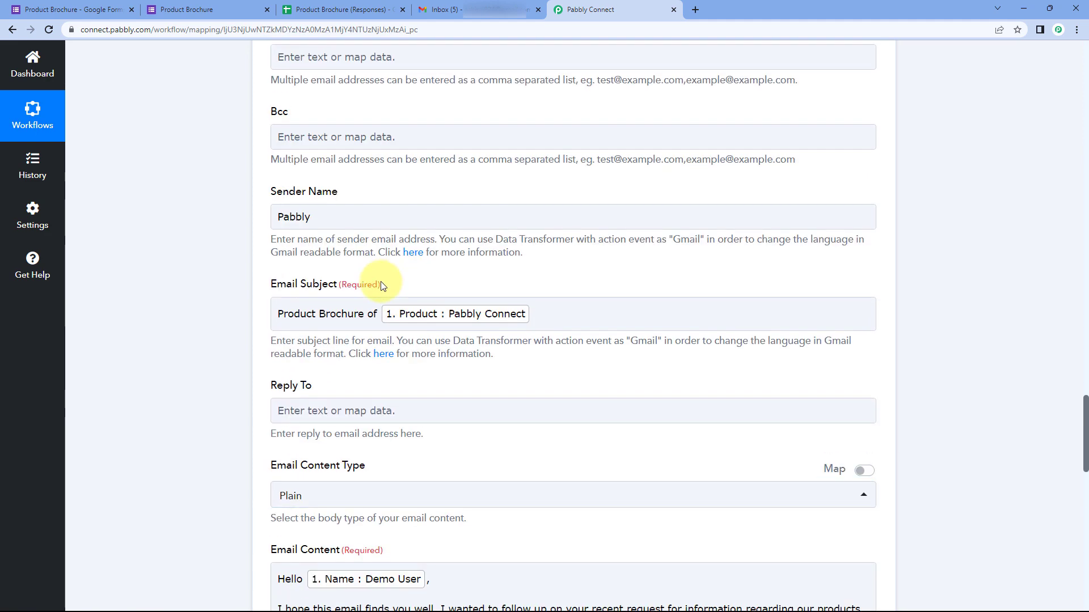
pyautogui.scroll(-2, 369, 301)
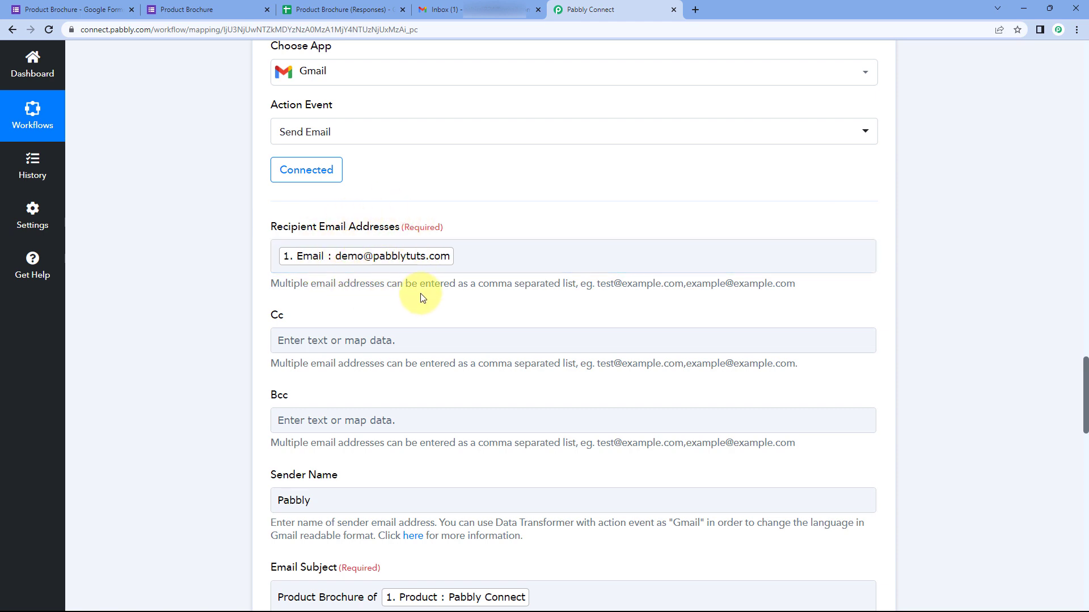
pyautogui.click(485, 10)
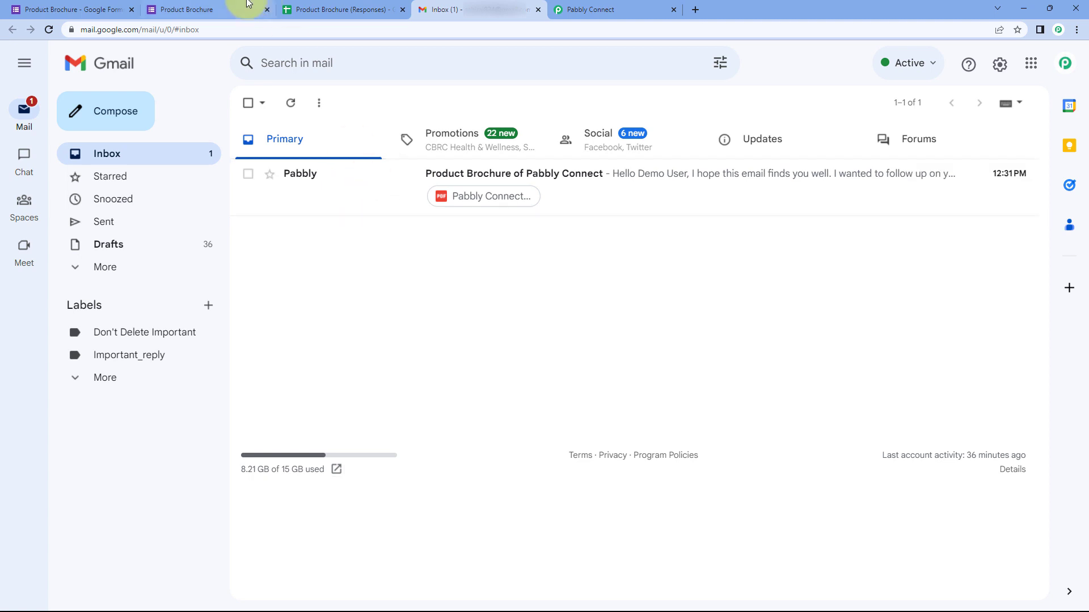
# Step: Find the new 'Product Brochure of Pabbly Connect' email in the inbox, comparing against the workflow's email fields
pyautogui.click(221, 4)
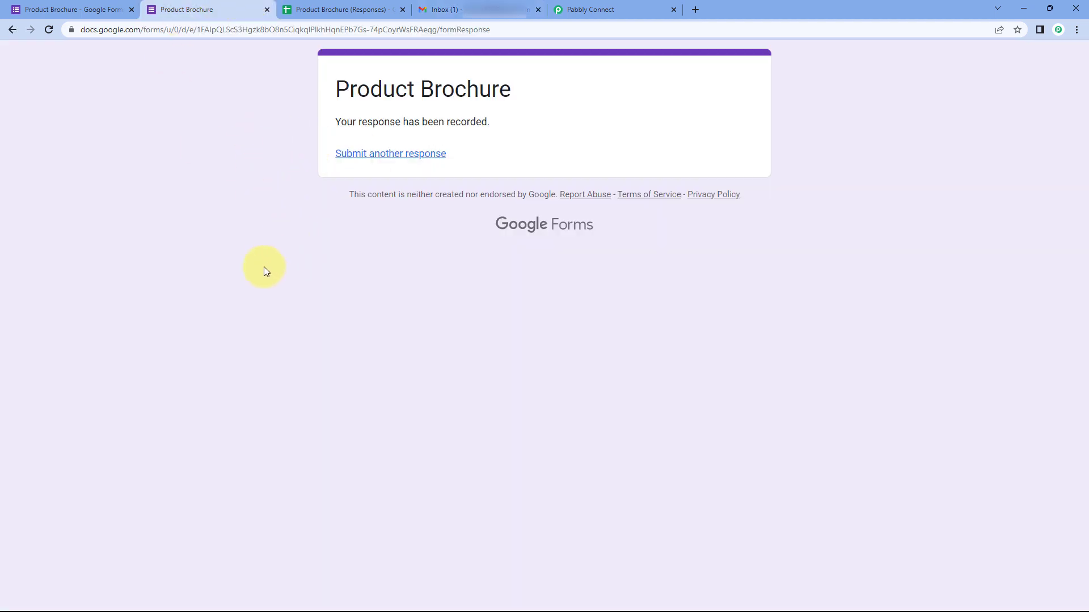
pyautogui.click(480, 8)
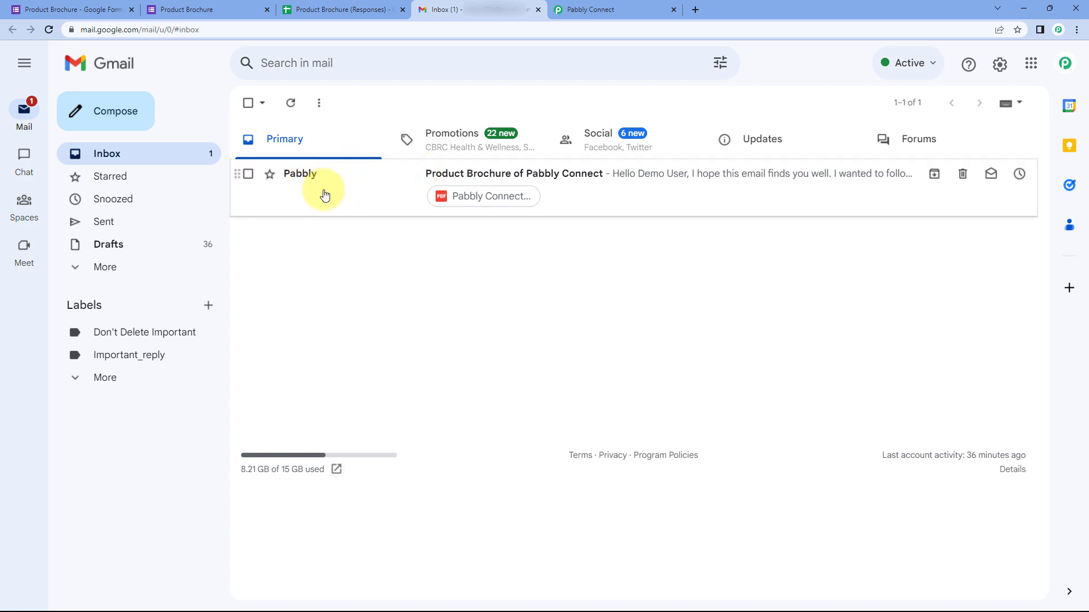
pyautogui.click(553, 7)
pyautogui.scroll(-2, 243, 291)
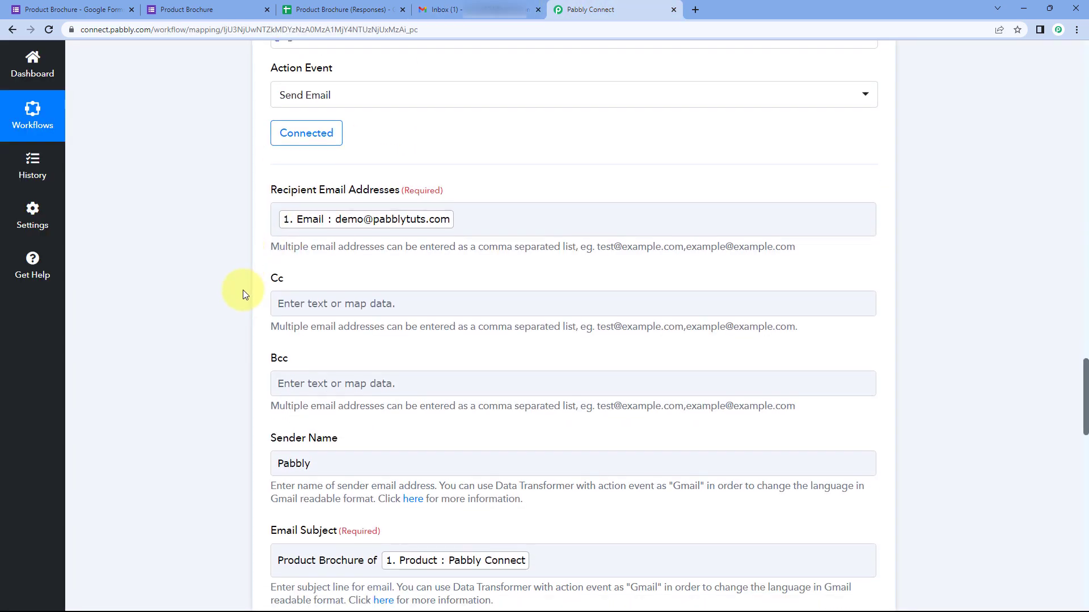
pyautogui.click(311, 383)
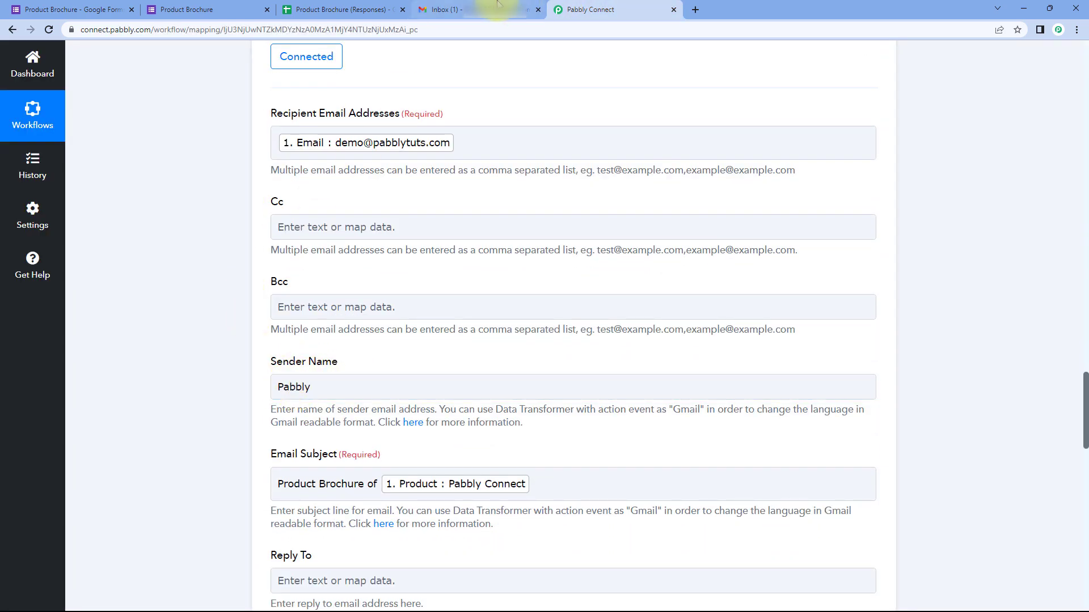
pyautogui.click(504, 9)
# Step: Open the 'Product Brochure of Pabbly Connect' email and compare its subject and greeting with the workflow
pyautogui.click(352, 186)
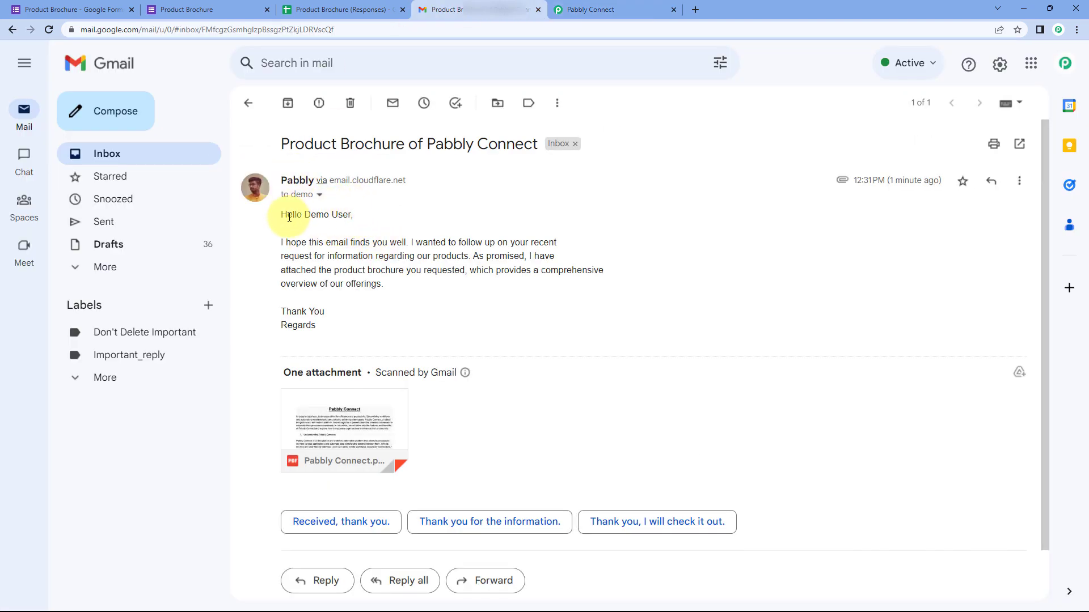
pyautogui.moveTo(305, 214); pyautogui.dragTo(351, 217)
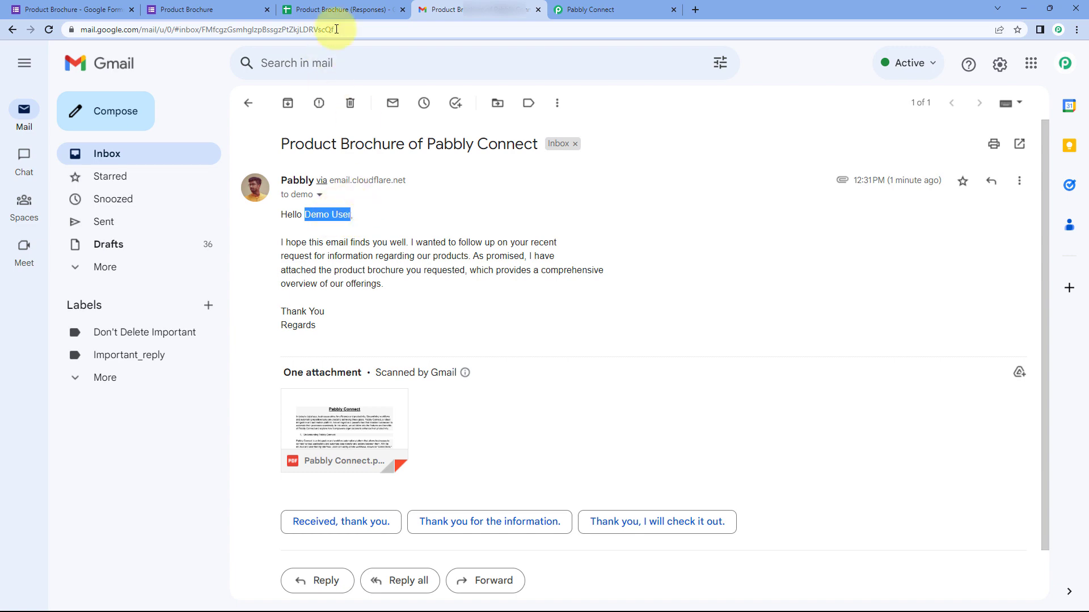
pyautogui.click(590, 9)
pyautogui.scroll(-8, 341, 299)
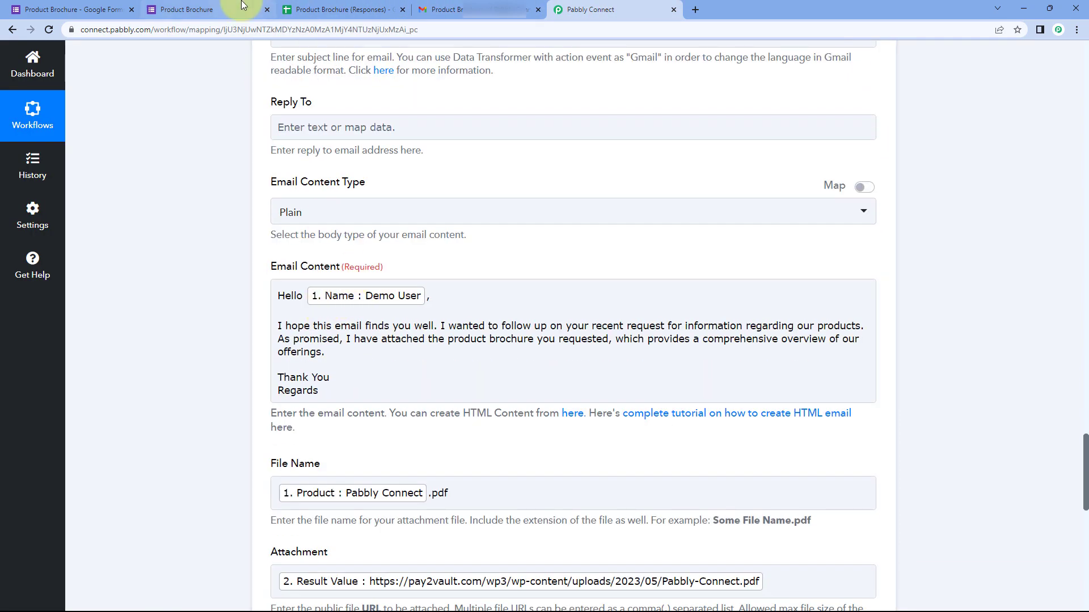
pyautogui.click(242, 6)
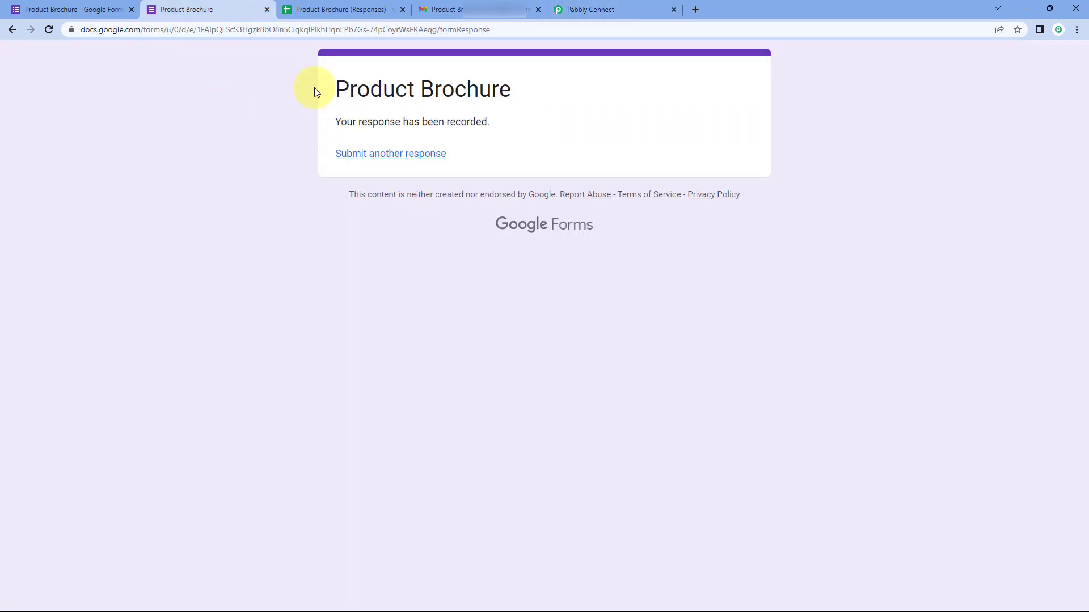
pyautogui.click(478, 4)
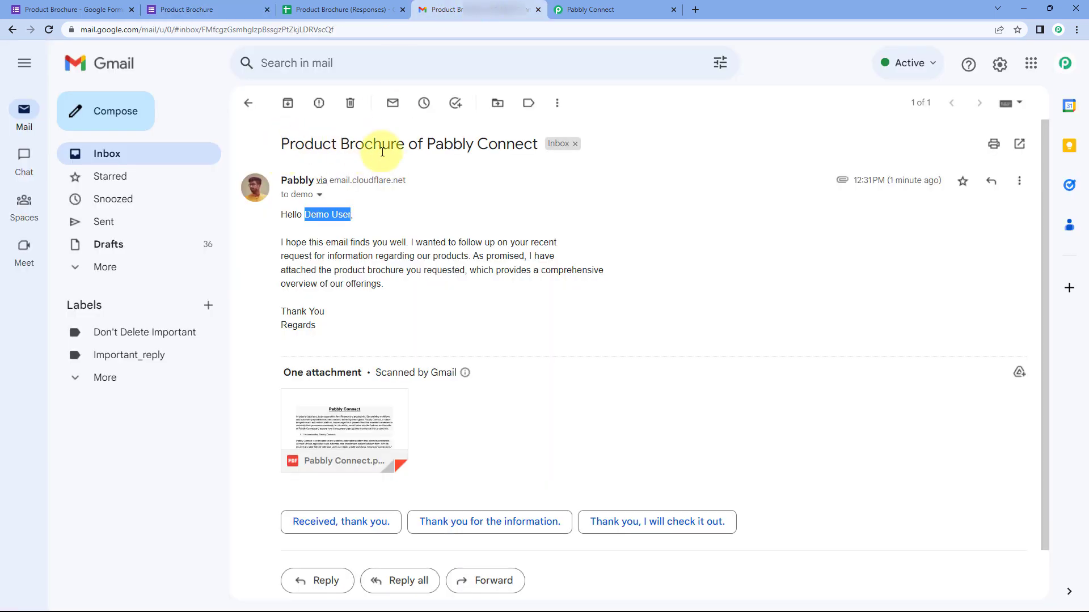
pyautogui.moveTo(427, 144); pyautogui.dragTo(538, 143)
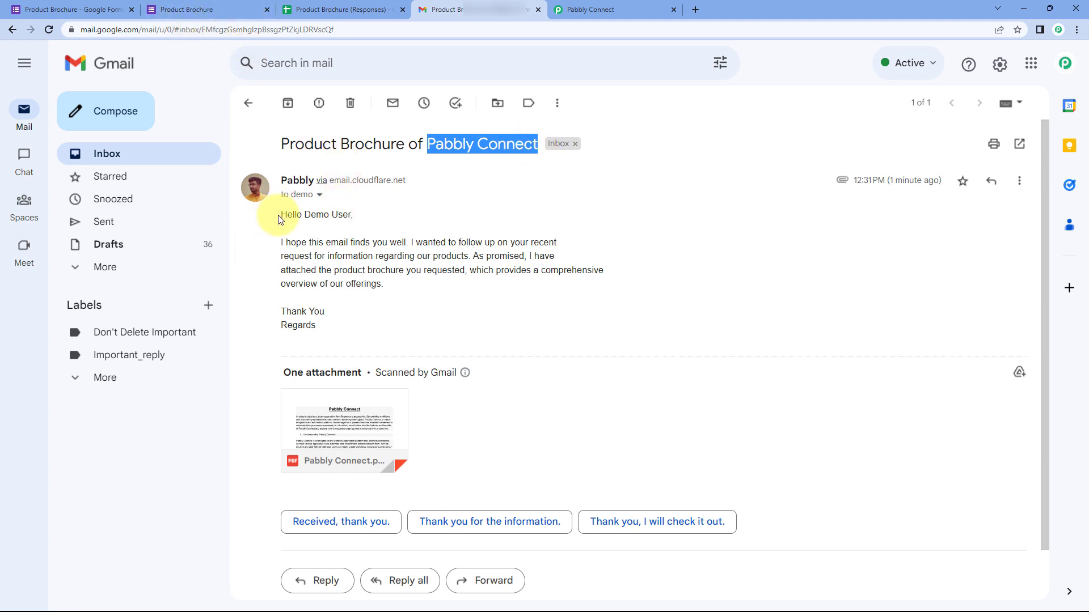
pyautogui.moveTo(278, 215); pyautogui.dragTo(333, 322)
pyautogui.click(333, 323)
pyautogui.click(559, 9)
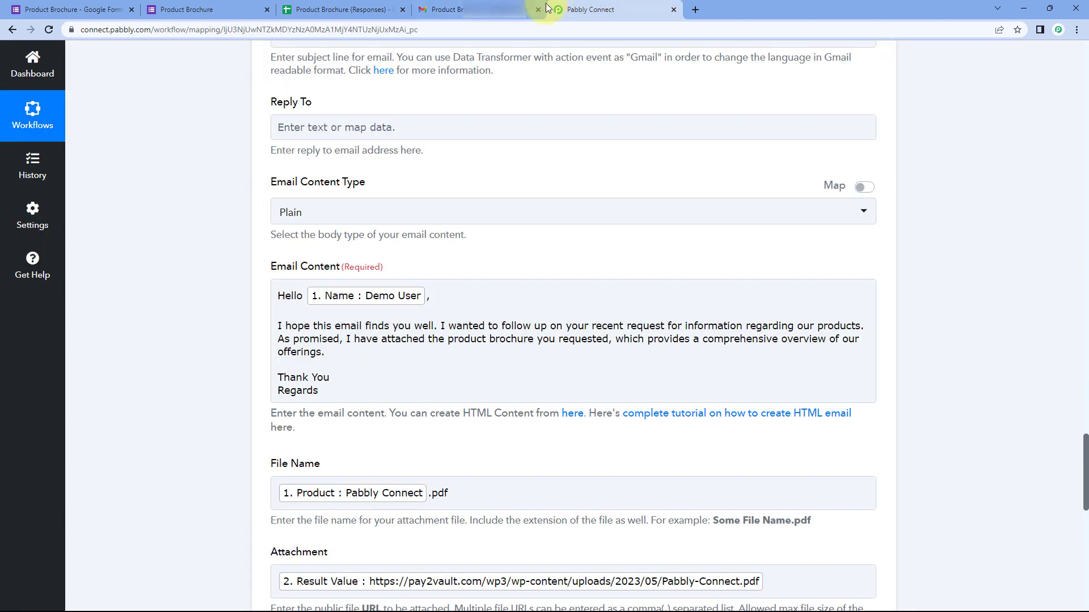
pyautogui.scroll(-1, 341, 280)
pyautogui.click(453, 6)
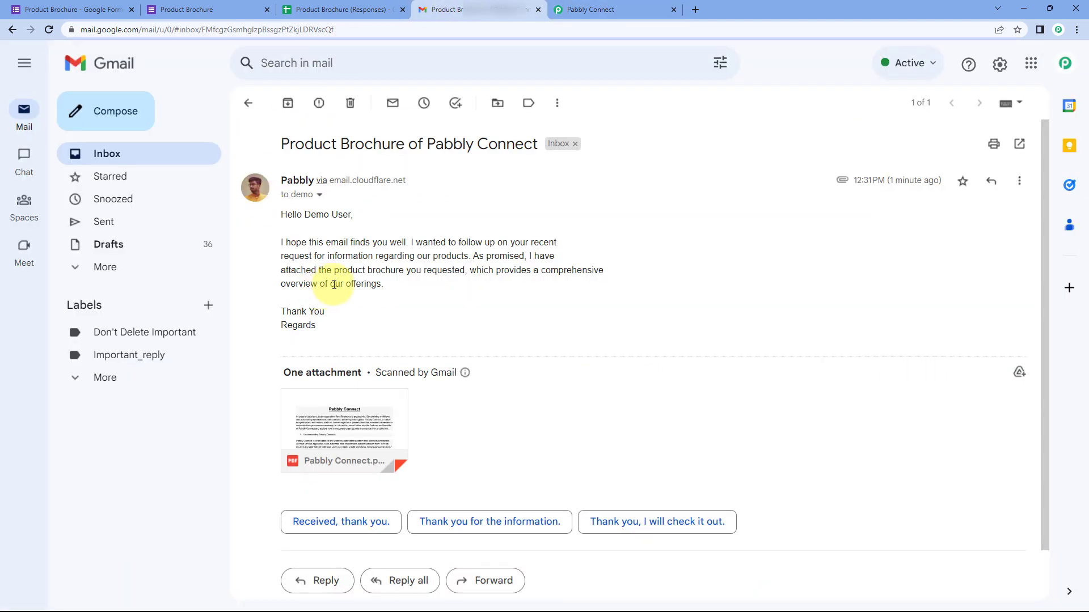
# Step: Preview the attached Pabbly Connect.pdf brochure and close the preview
pyautogui.moveTo(347, 418)
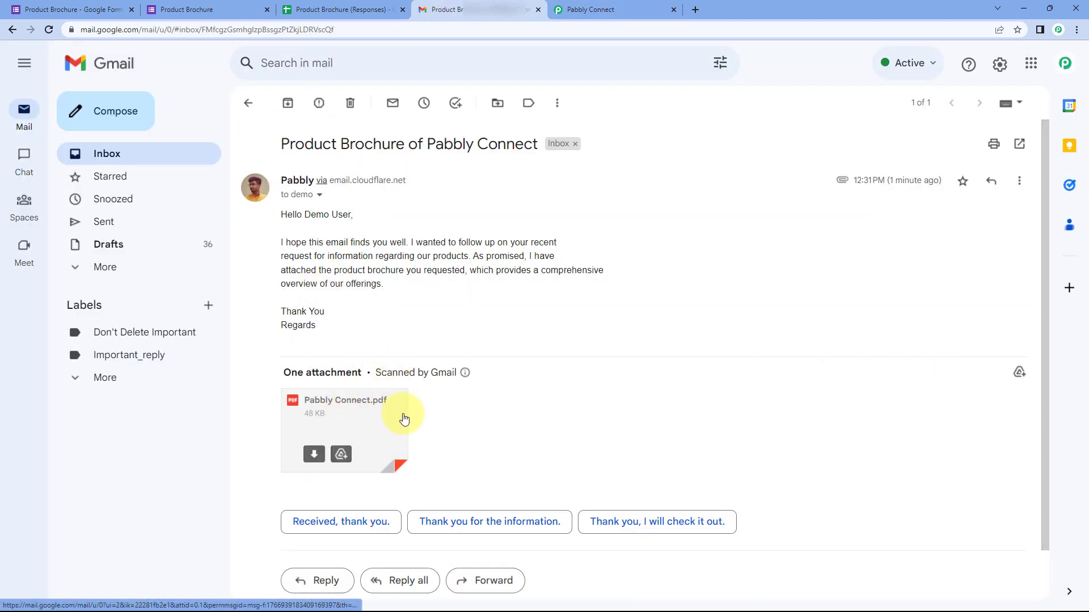
pyautogui.click(366, 419)
pyautogui.scroll(-5, 828, 156)
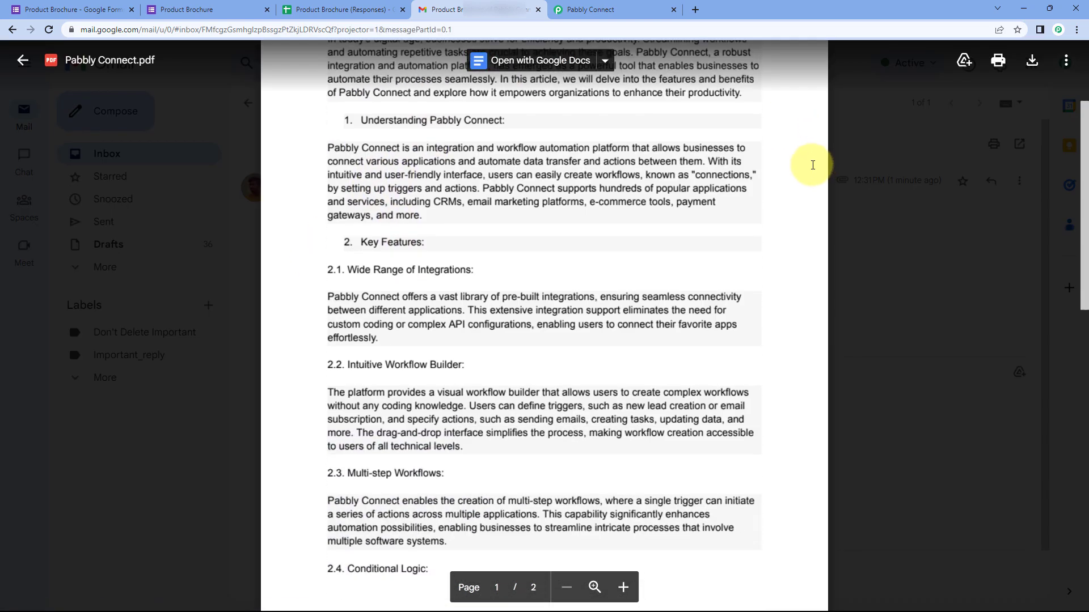
pyautogui.scroll(-4, 834, 149)
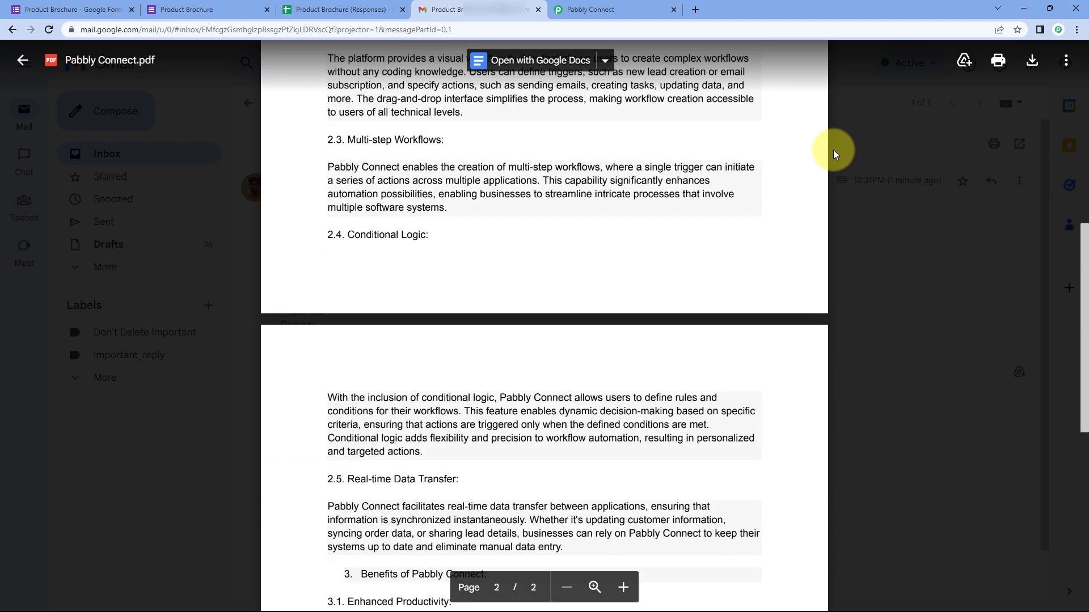
pyautogui.scroll(9, 832, 149)
pyautogui.click(845, 148)
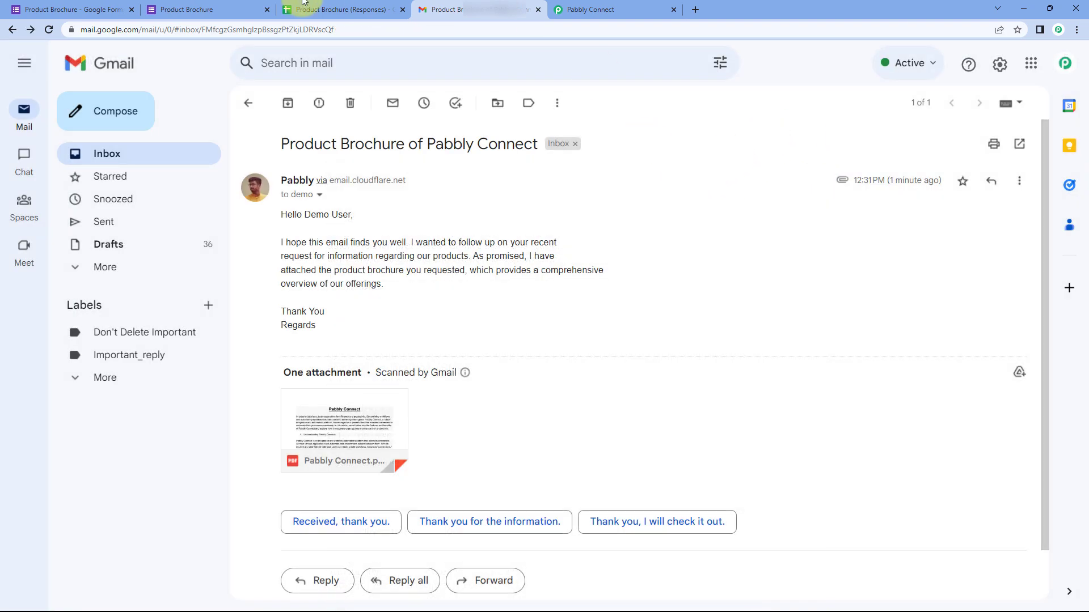
# Step: Collapse the Send Email, Lookup Table and Google Forms trigger steps, then go to the form editor
pyautogui.click(584, 9)
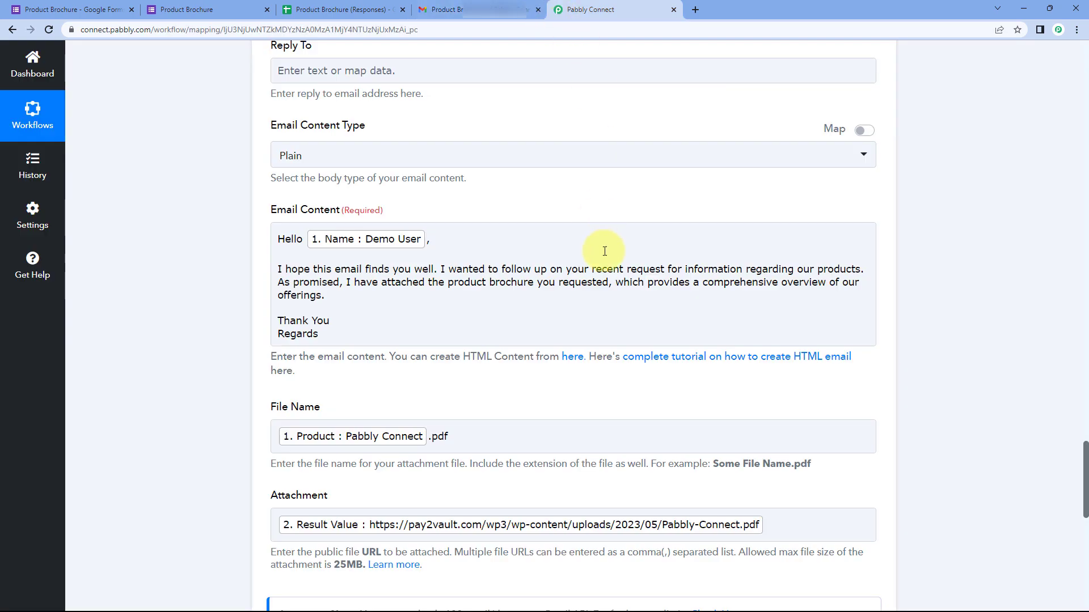
pyautogui.scroll(14, 595, 250)
pyautogui.scroll(2, 651, 200)
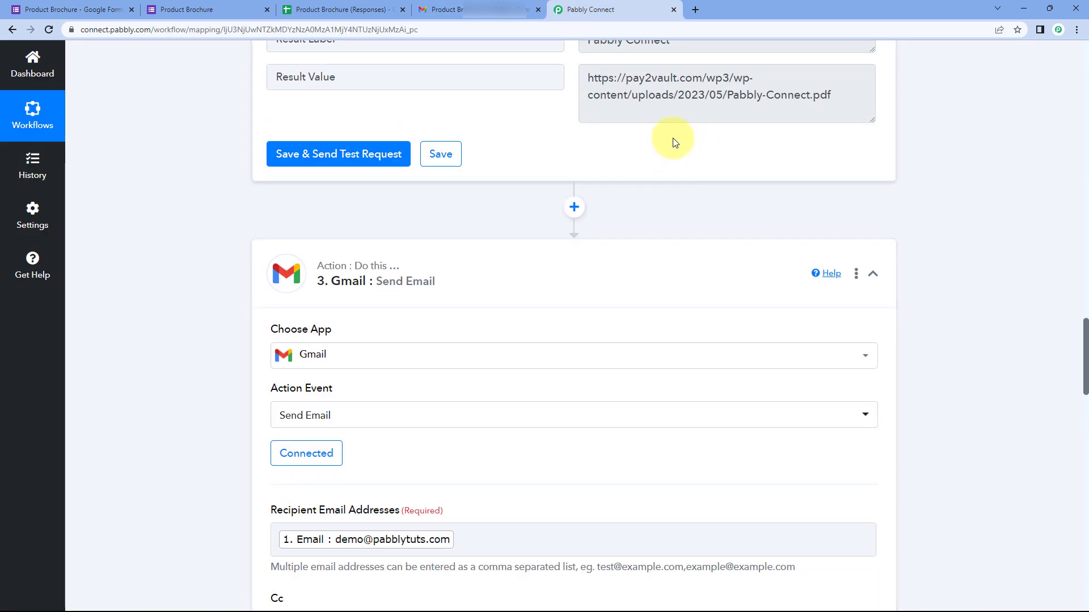
pyautogui.click(491, 8)
pyautogui.click(614, 8)
pyautogui.click(873, 273)
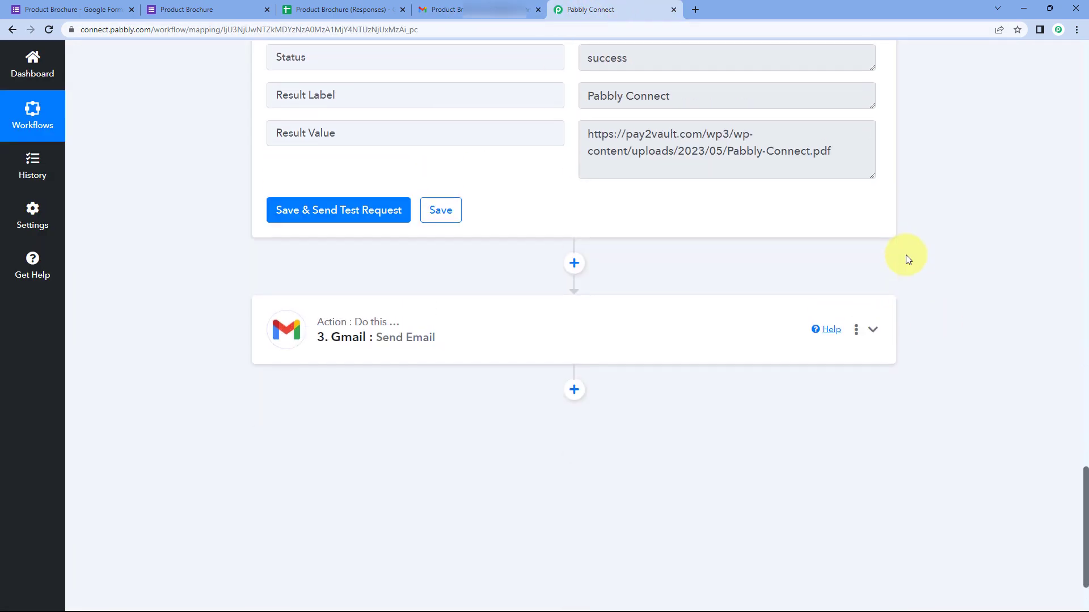
pyautogui.scroll(12, 906, 254)
pyautogui.scroll(4, 904, 256)
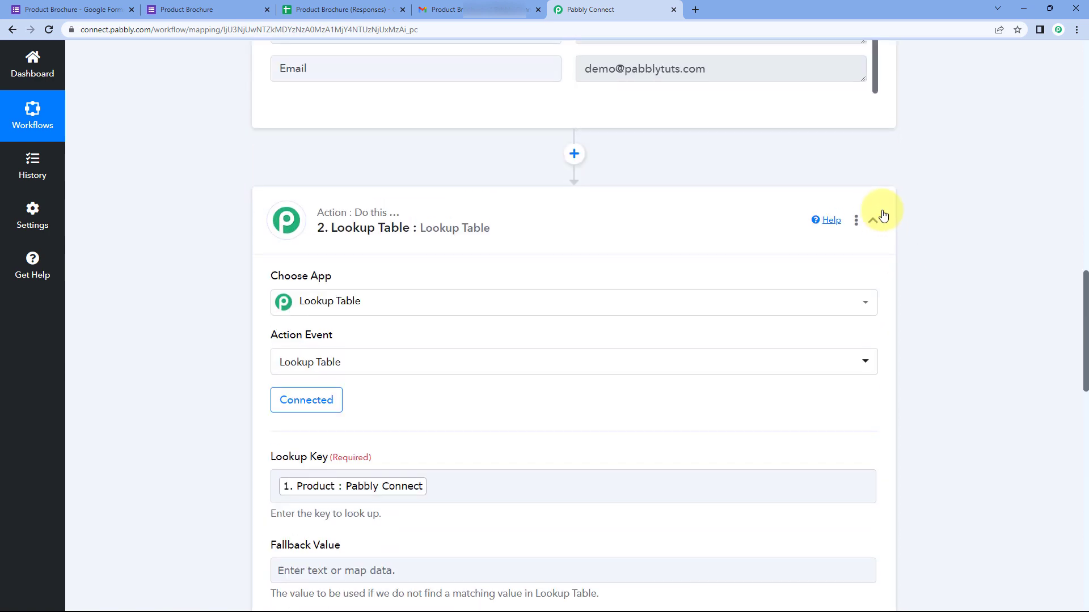
pyautogui.click(881, 214)
pyautogui.scroll(5, 884, 207)
pyautogui.scroll(9, 884, 206)
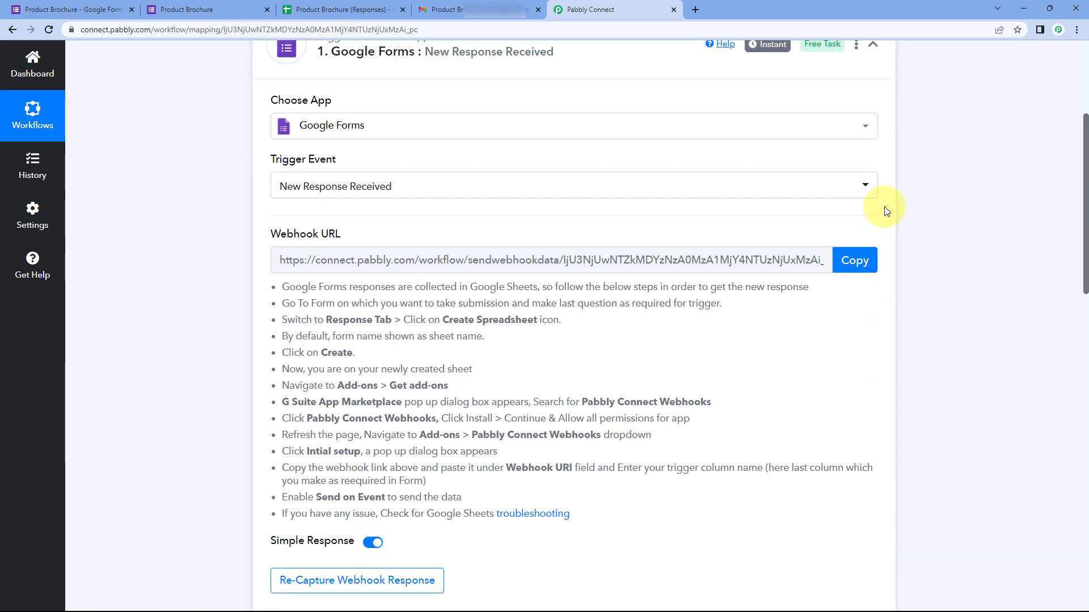
pyautogui.click(873, 116)
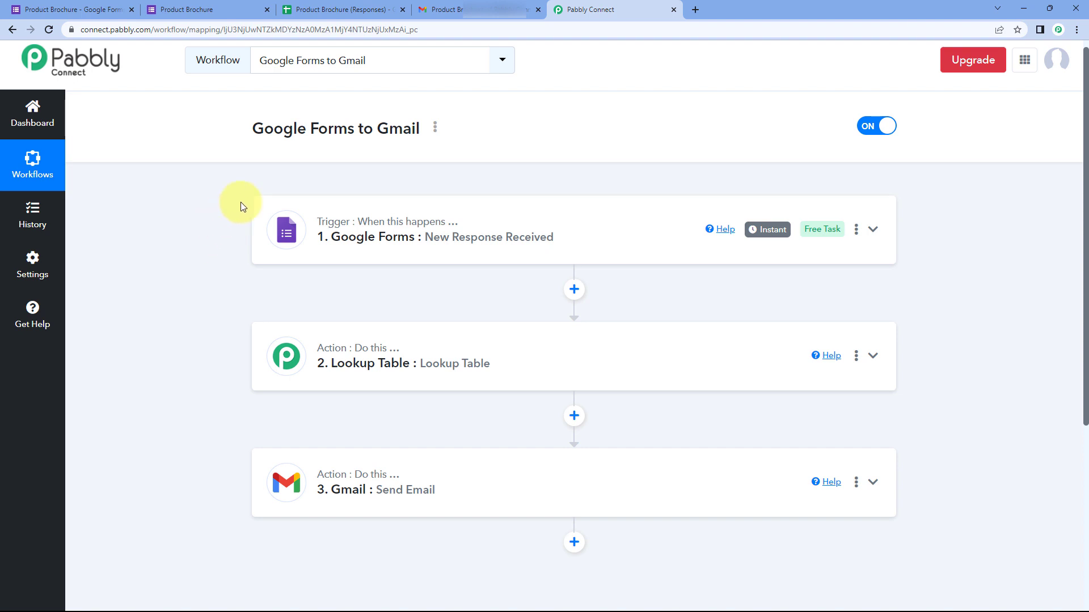
pyautogui.click(187, 10)
pyautogui.click(113, 11)
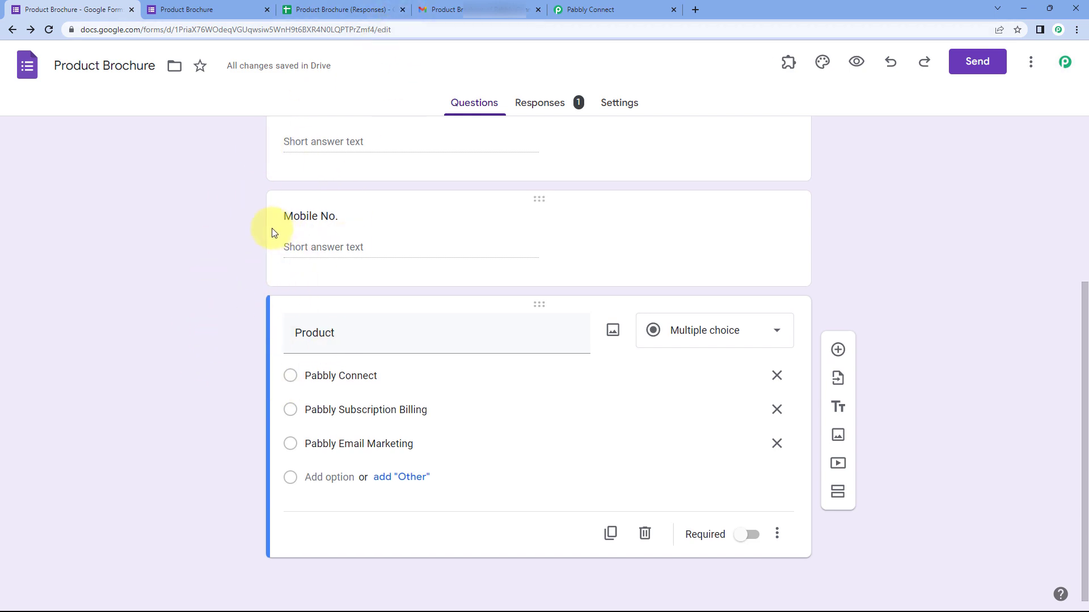
# Step: Return Gmail to the inbox and bring up a blank Product Brochure form
pyautogui.scroll(1, 243, 209)
pyautogui.click(533, 8)
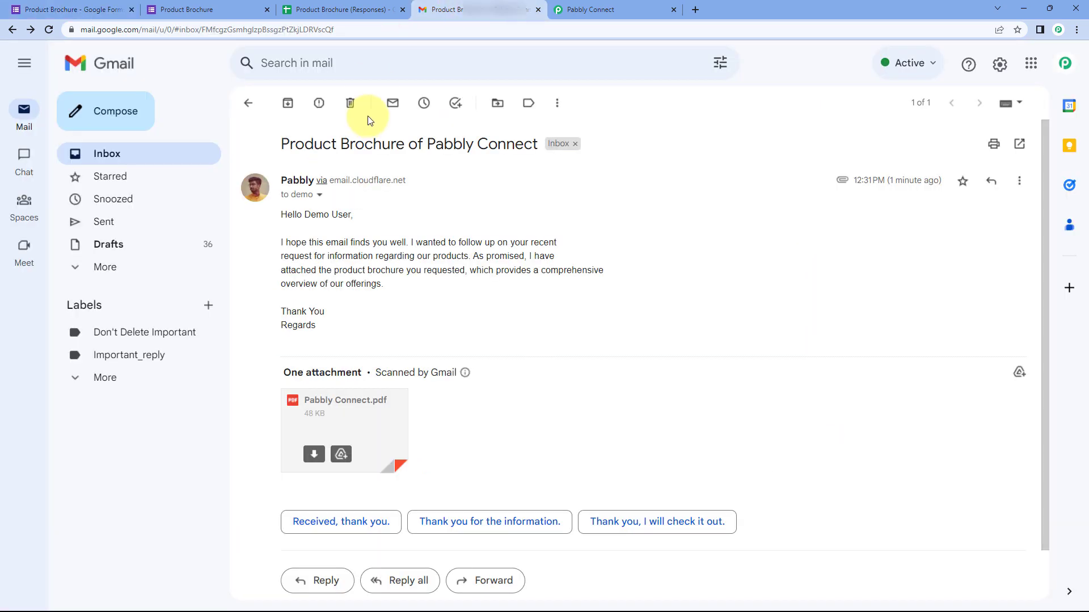
pyautogui.click(598, 5)
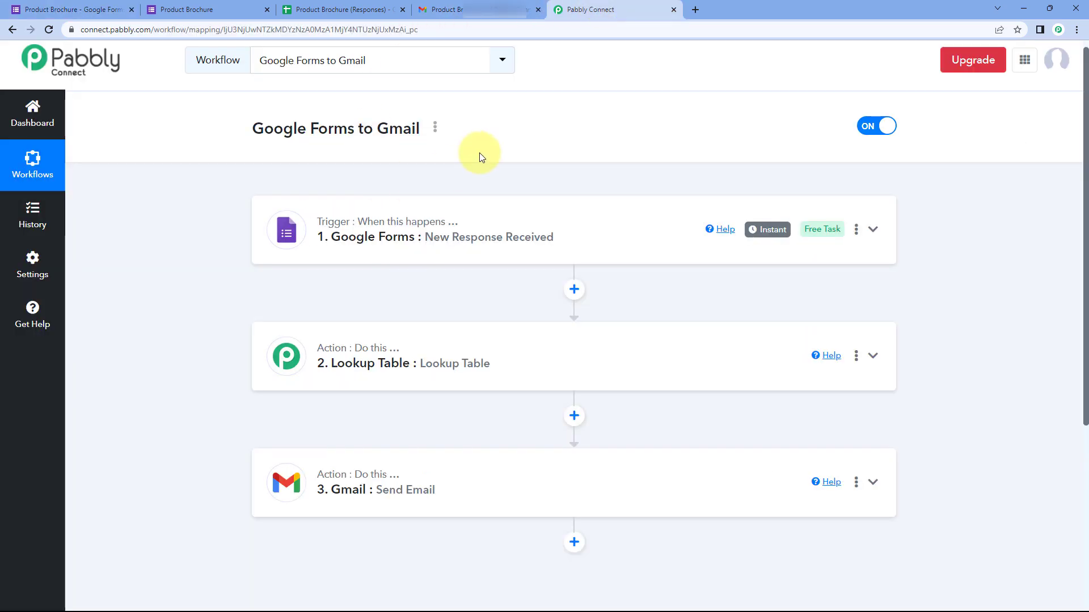
pyautogui.click(478, 9)
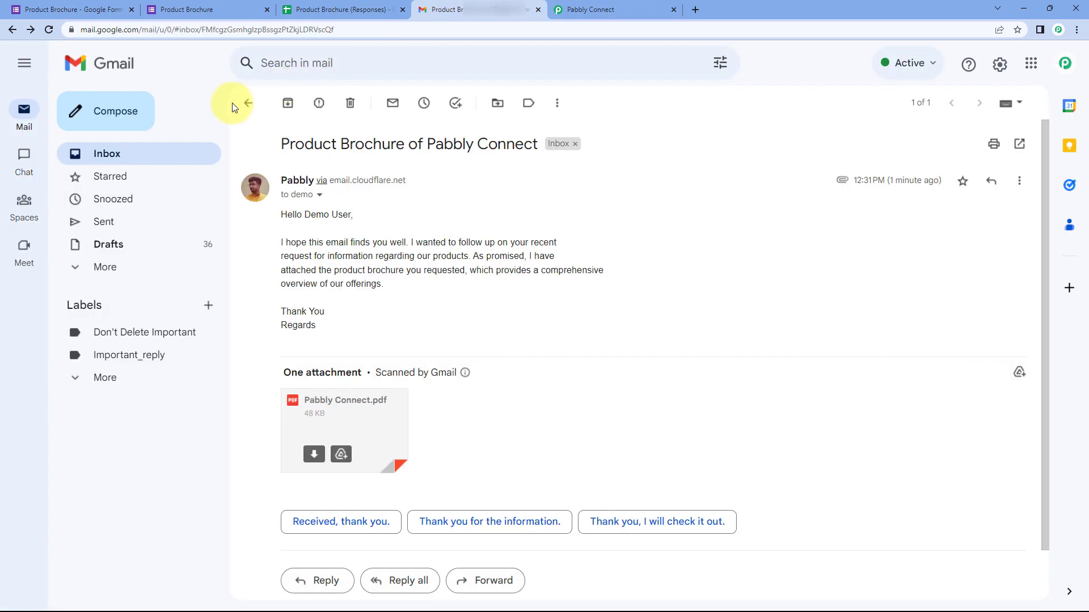
pyautogui.click(256, 109)
pyautogui.click(589, 9)
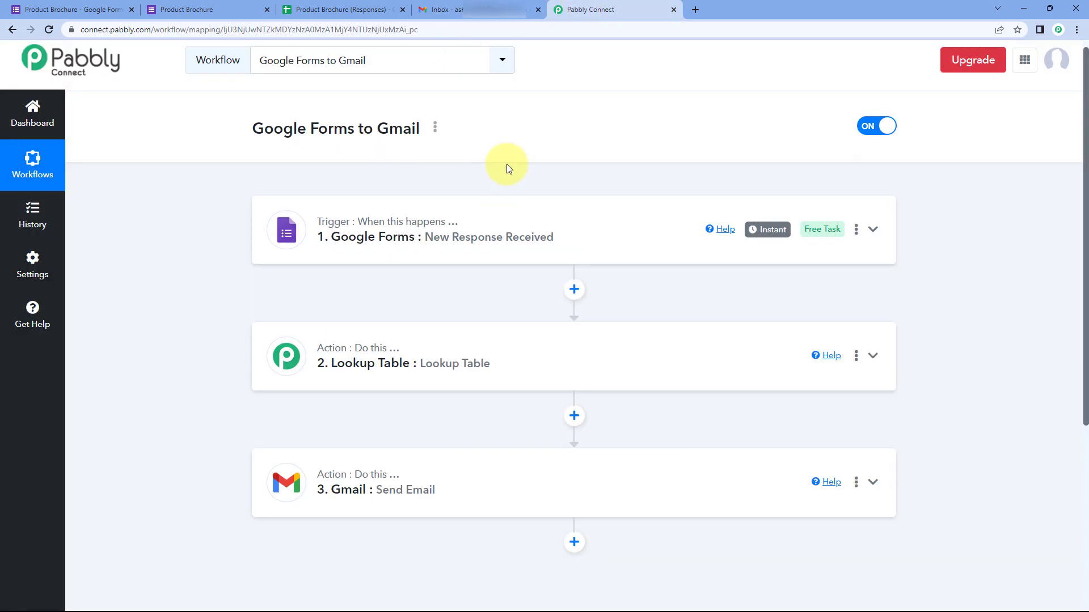
pyautogui.click(221, 7)
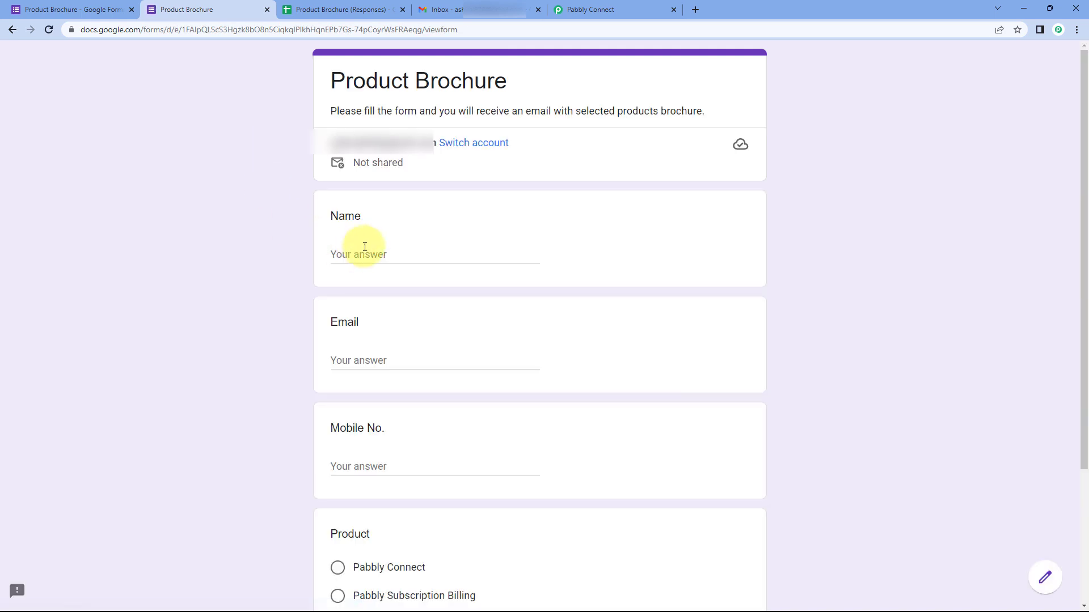
# Step: Submit a test response with a name, email and mobile number, choosing Pabbly Subscription Billing
pyautogui.scroll(-2, 329, 240)
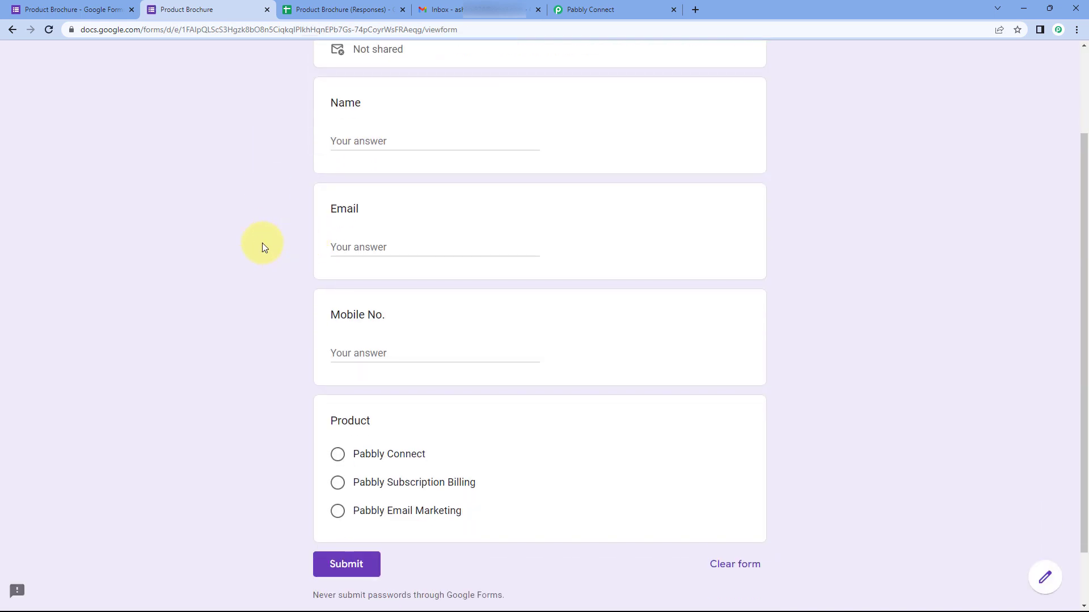
pyautogui.click(379, 141)
pyautogui.write('Te')
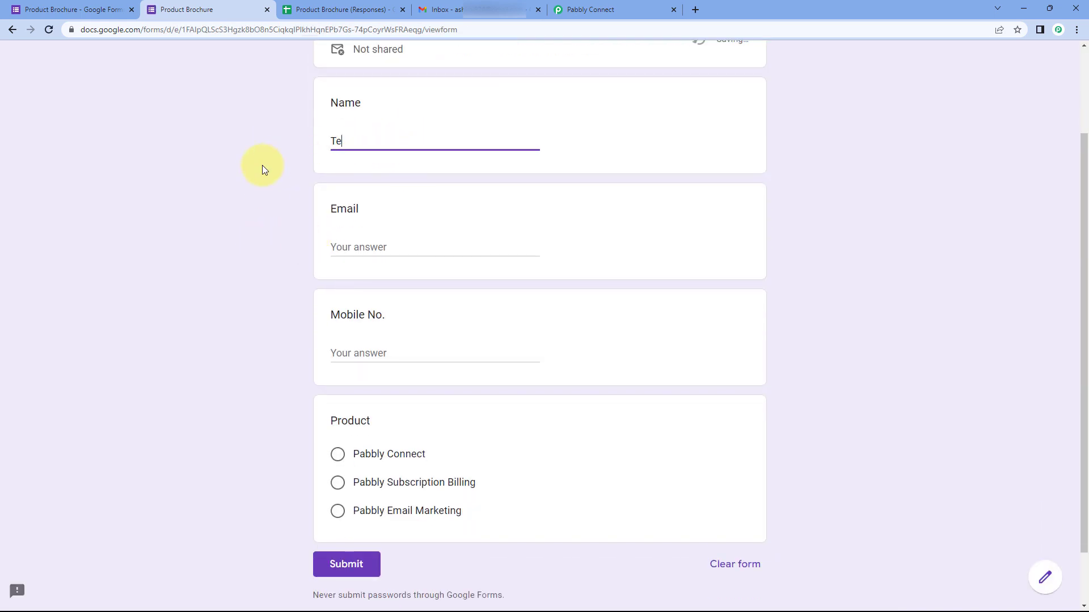
pyautogui.write('st User')
pyautogui.press('Tab')
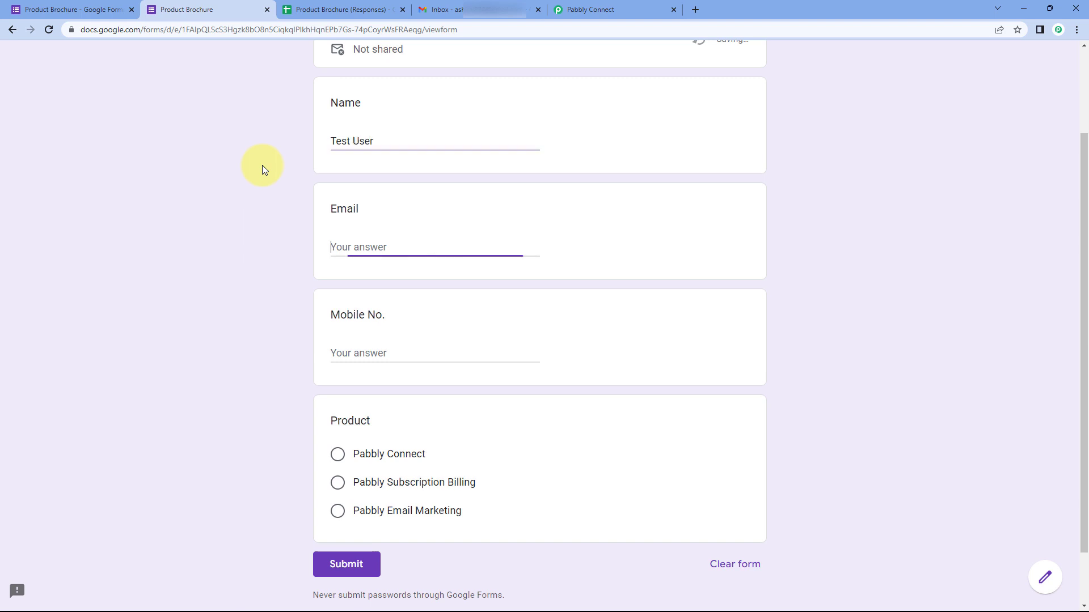
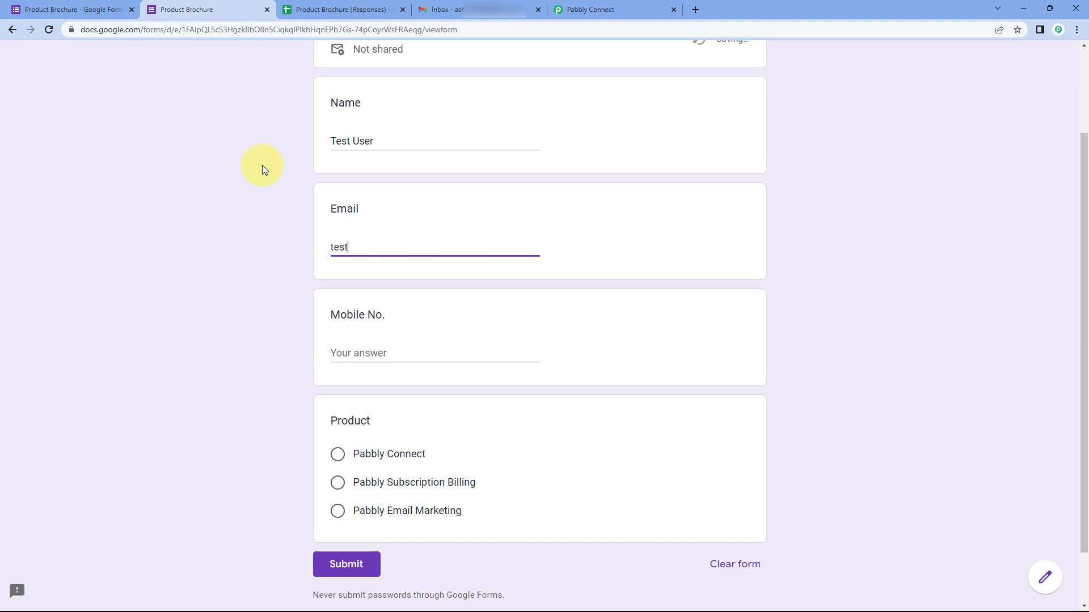
pyautogui.press('Tab')
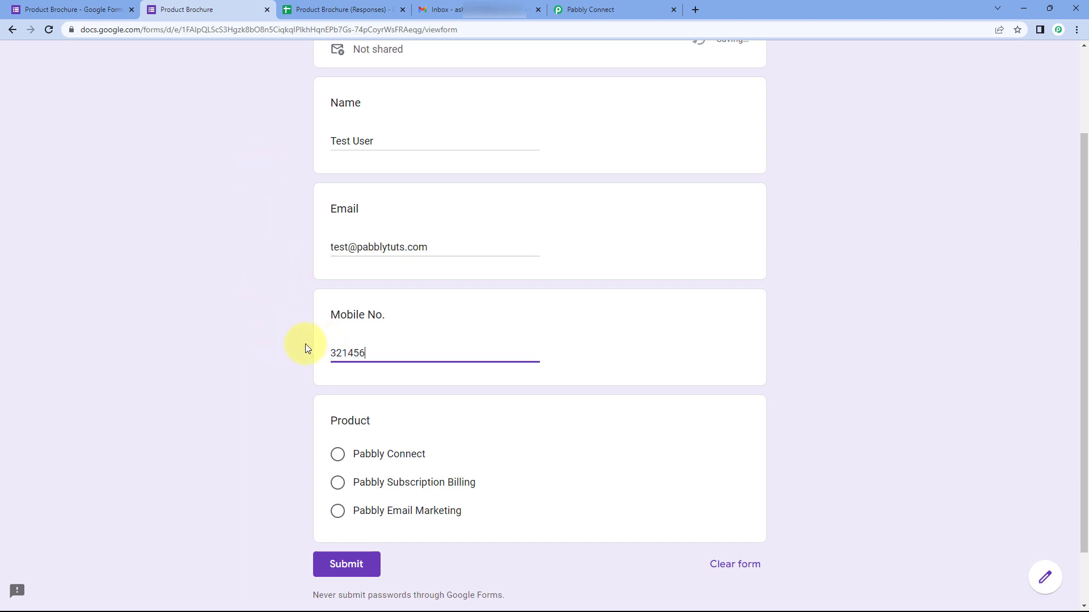
pyautogui.click(338, 483)
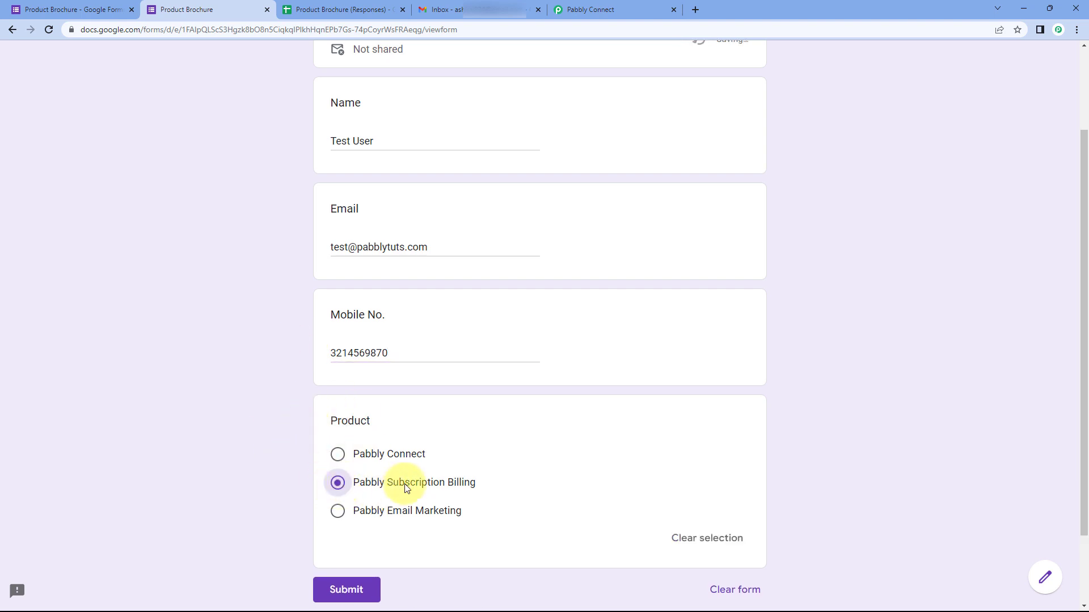
pyautogui.click(365, 590)
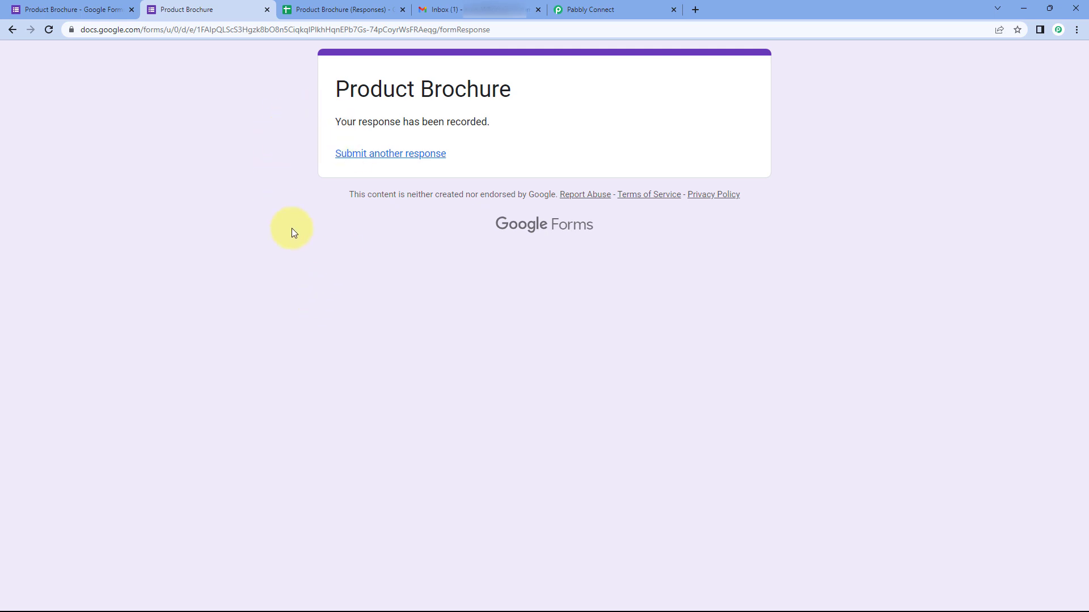
# Step: Open the new 'Product Brochure of Pabbly Subscription Billing' email and check its subject, recipient and greeting
pyautogui.click(452, 10)
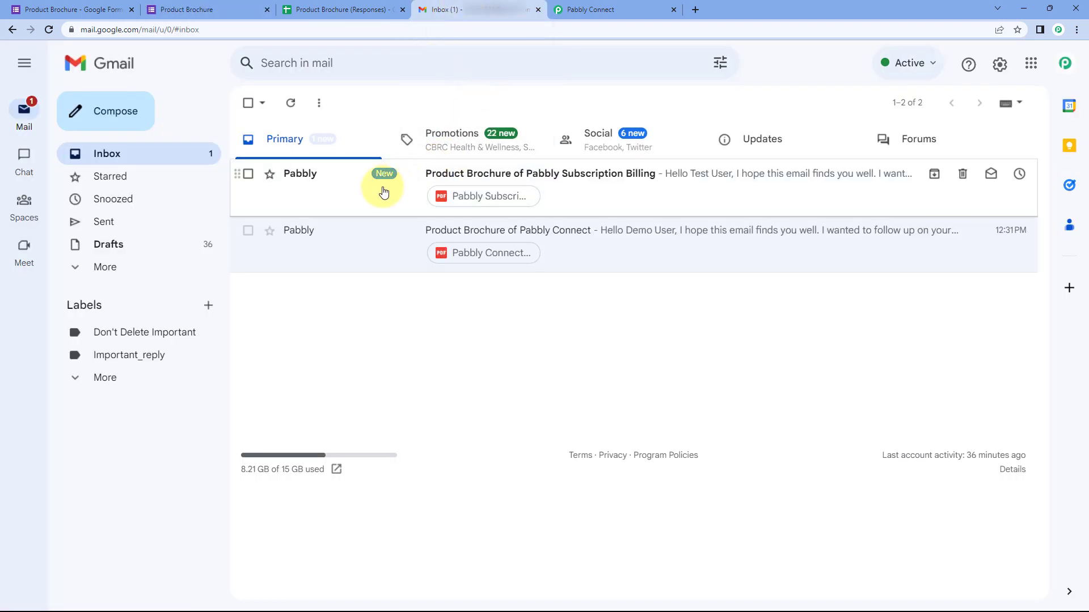
pyautogui.click(257, 6)
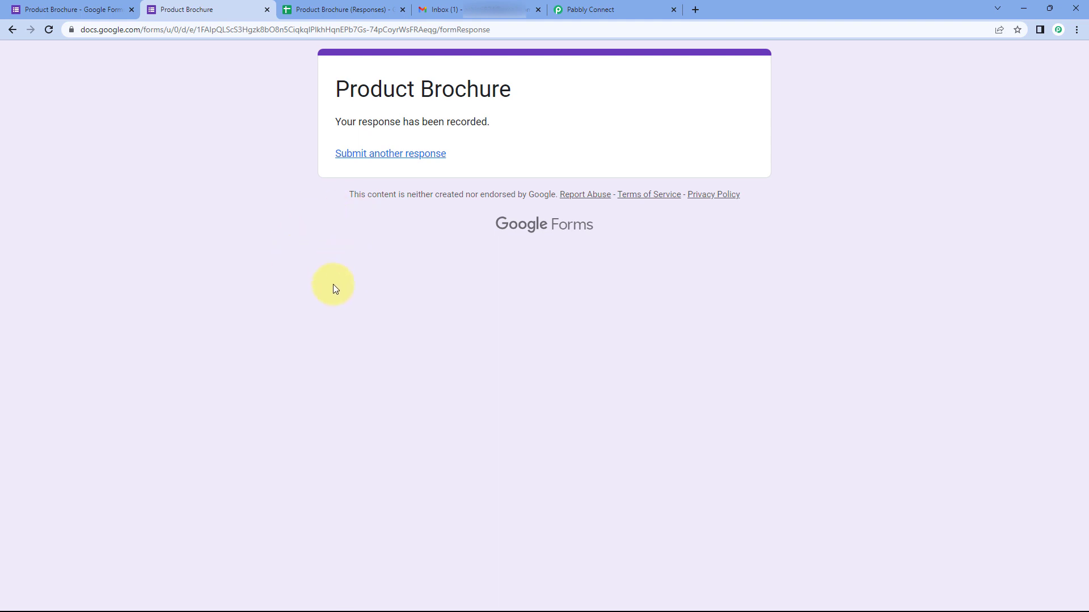
pyautogui.click(448, 10)
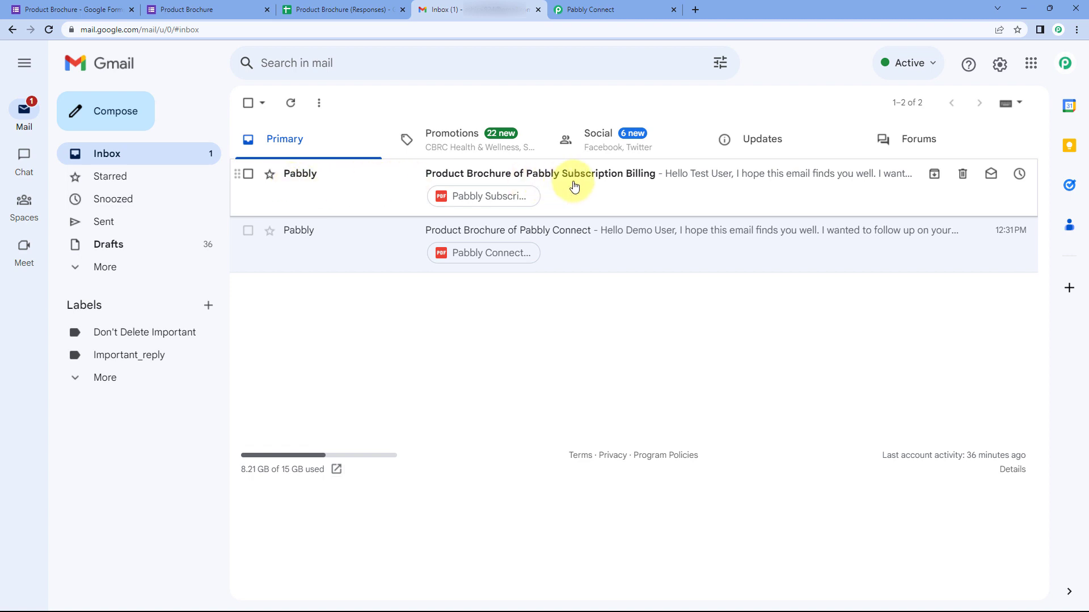
pyautogui.click(589, 197)
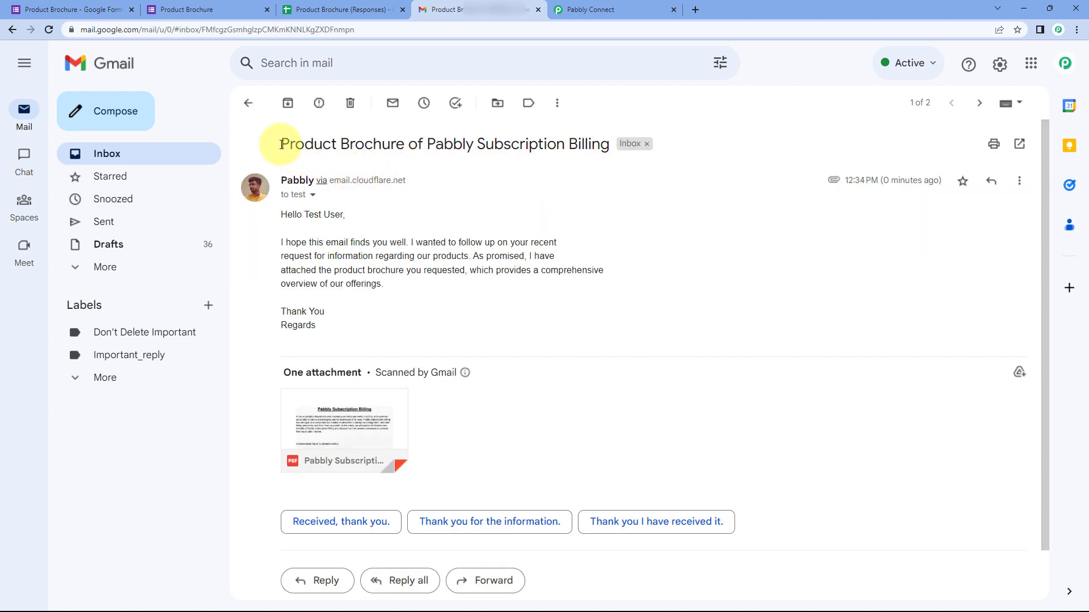
pyautogui.moveTo(281, 144); pyautogui.dragTo(615, 146)
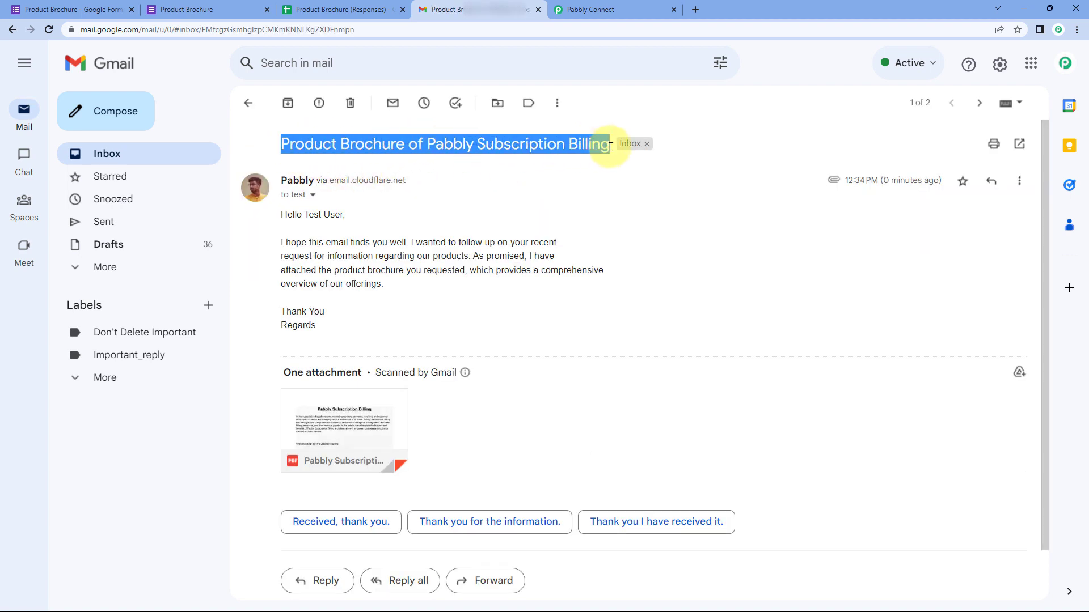
pyautogui.click(314, 195)
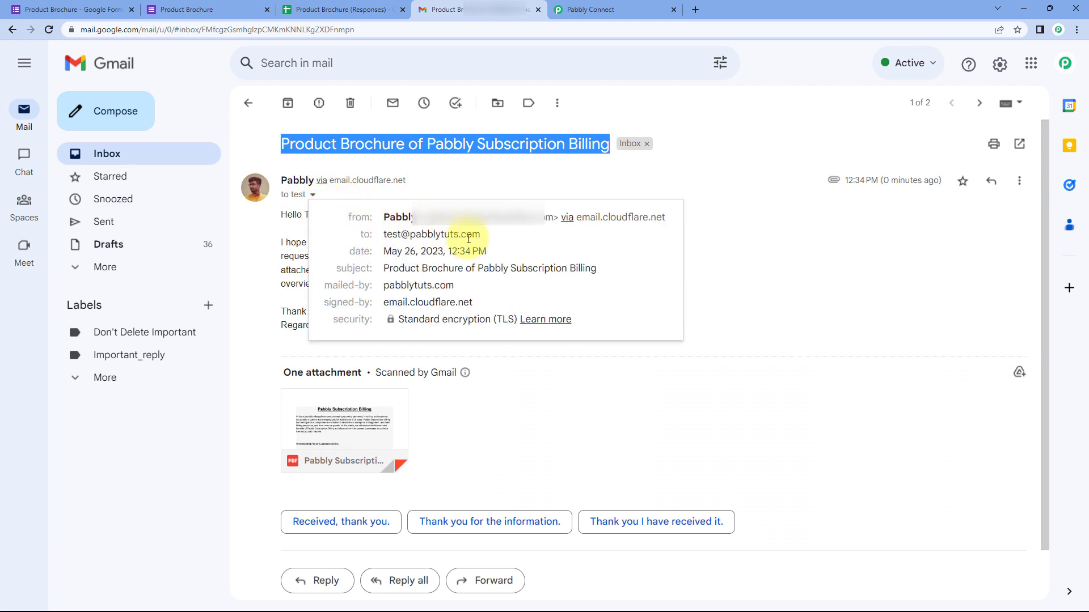
pyautogui.moveTo(483, 234); pyautogui.dragTo(384, 235)
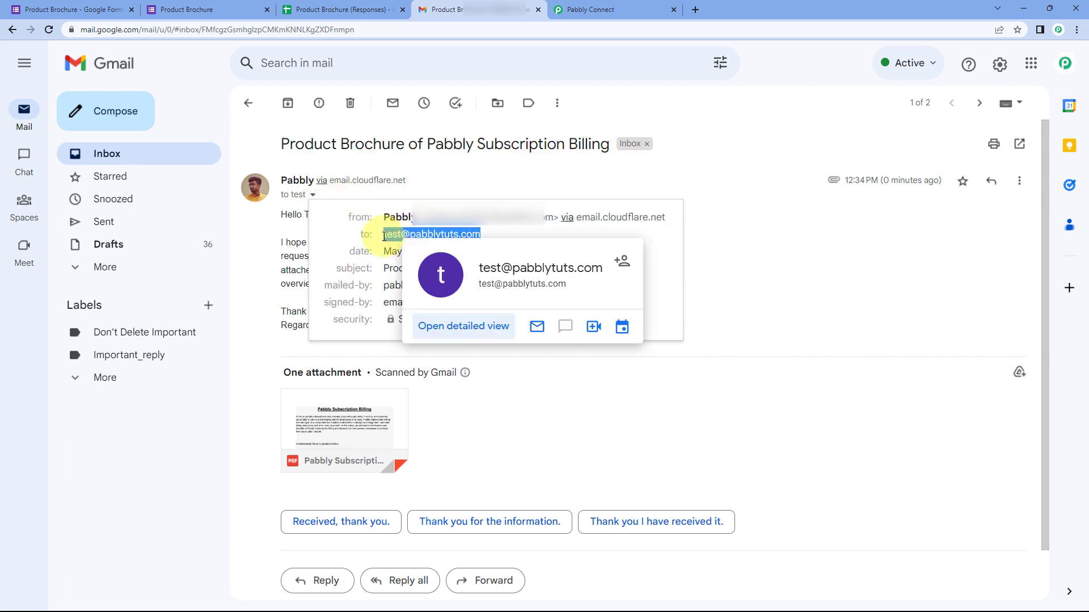
pyautogui.click(425, 189)
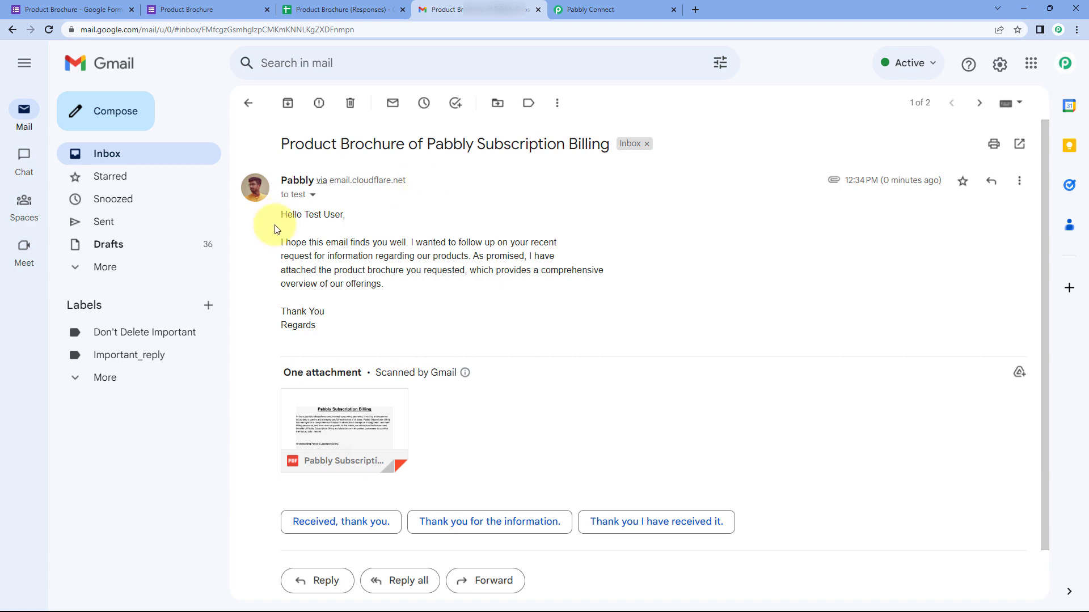
pyautogui.moveTo(277, 213); pyautogui.dragTo(331, 259)
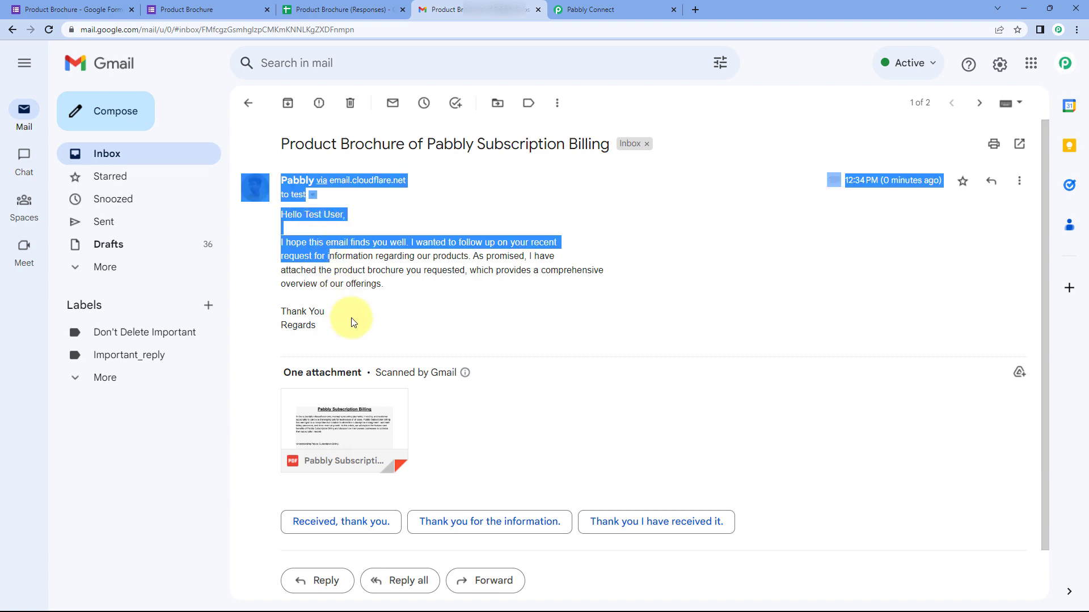
pyautogui.click(332, 364)
# Step: Preview the attached Pabbly Subscription Billing.pdf and close it
pyautogui.click(377, 418)
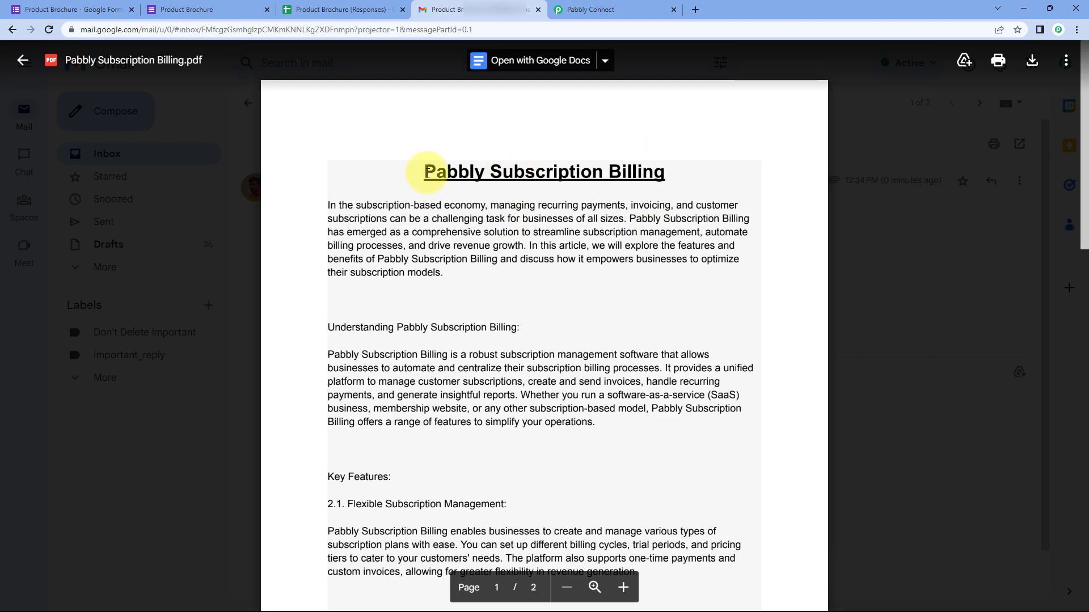
pyautogui.click(885, 192)
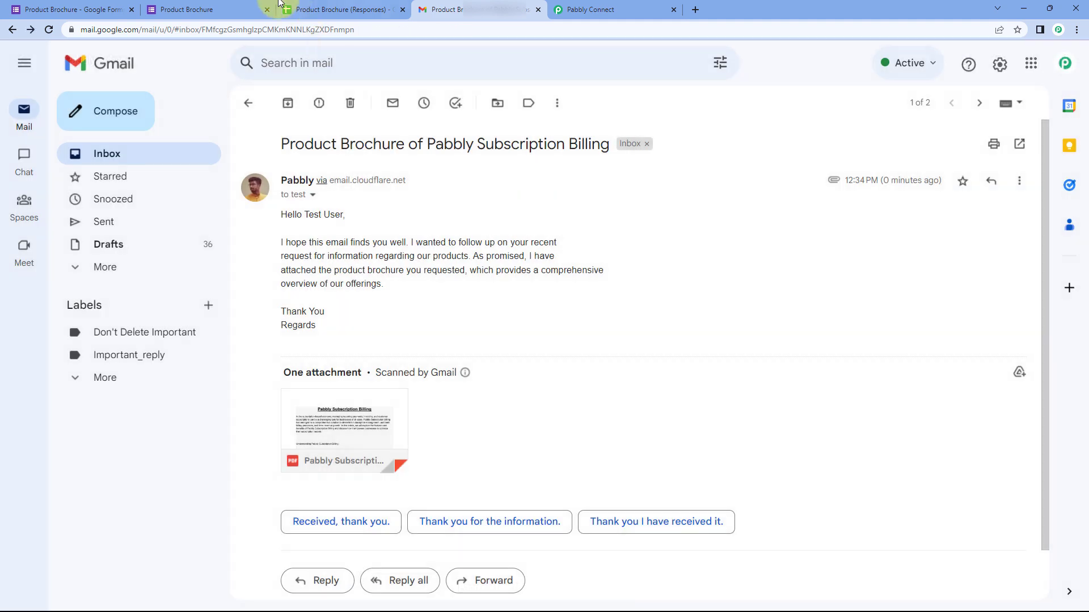
pyautogui.click(210, 9)
pyautogui.click(584, 10)
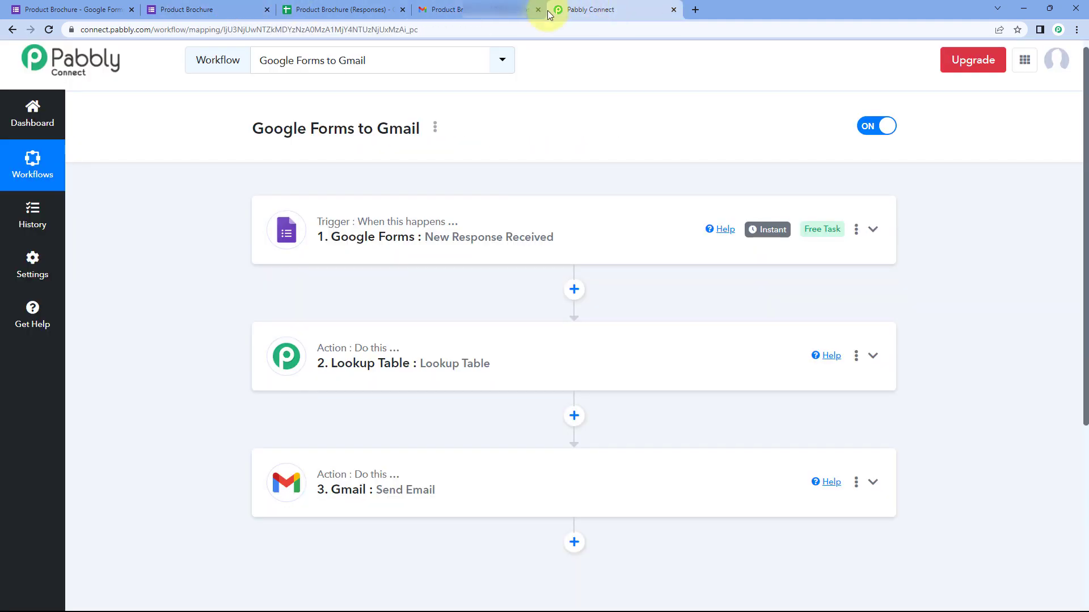